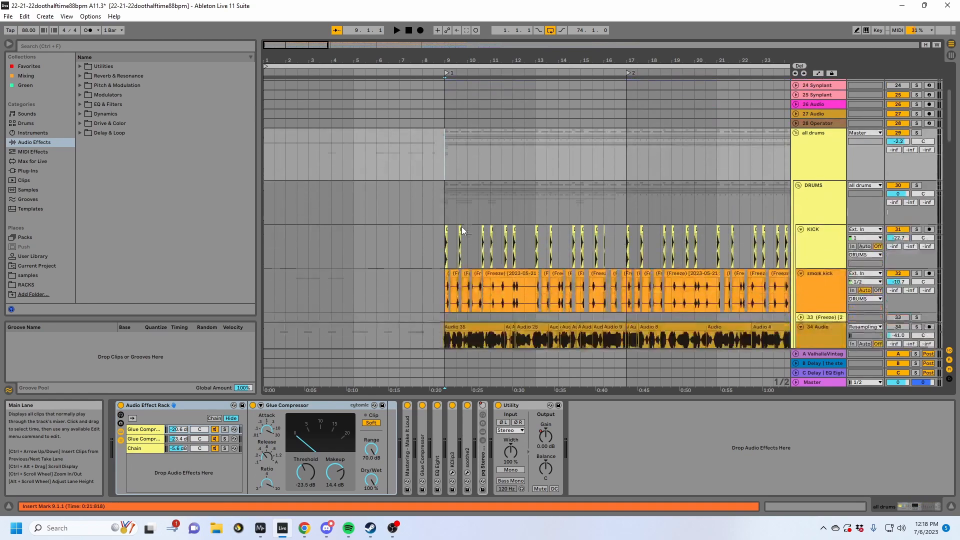
- Show the devices of the 1 Group track, and fold the all drums group to hide its tracks
scroll(461, 228, up, 5)
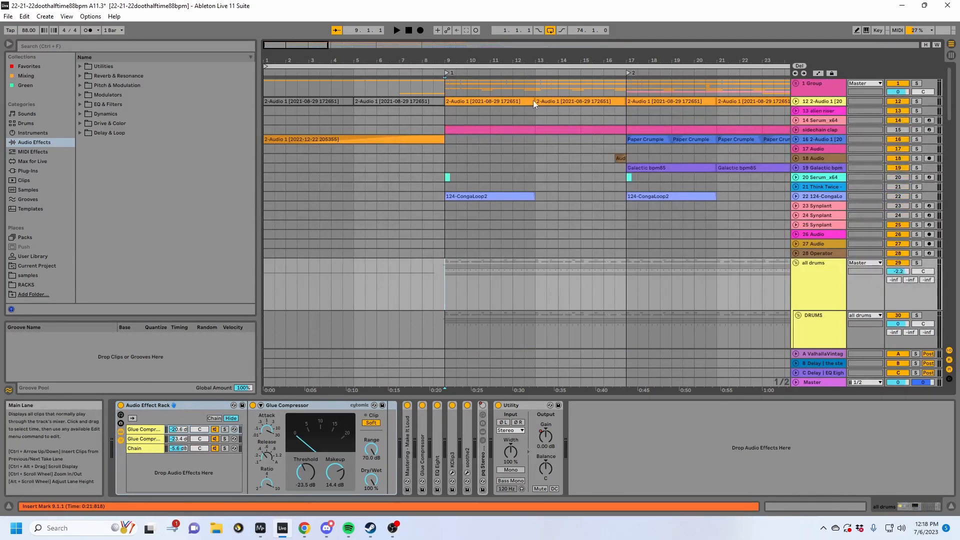
click(808, 89)
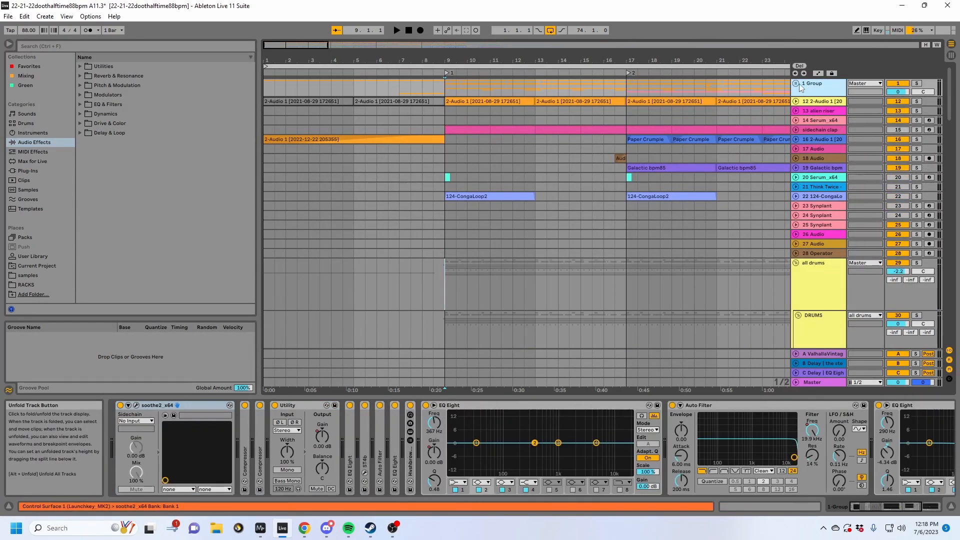
drag(439, 60, 439, 43)
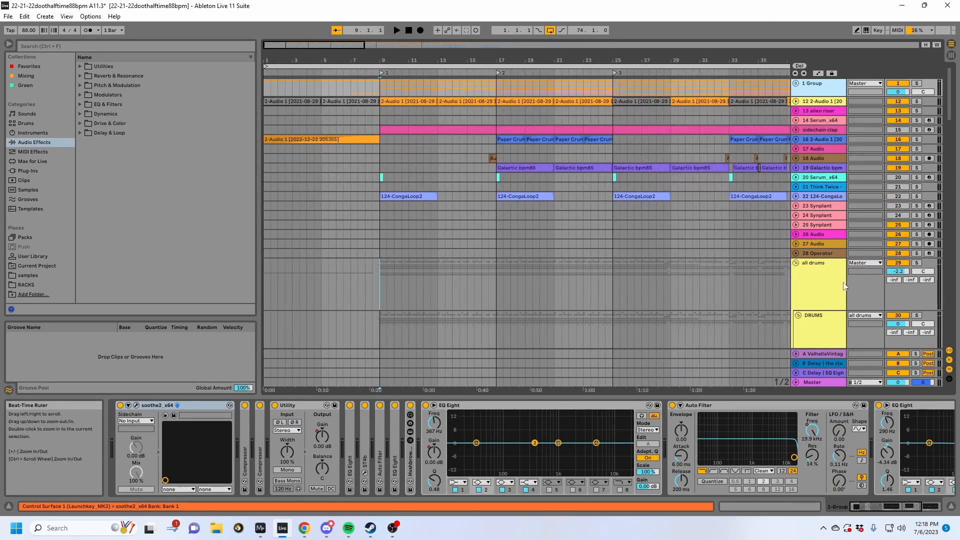
click(810, 276)
click(796, 264)
scroll(805, 266, down, 5)
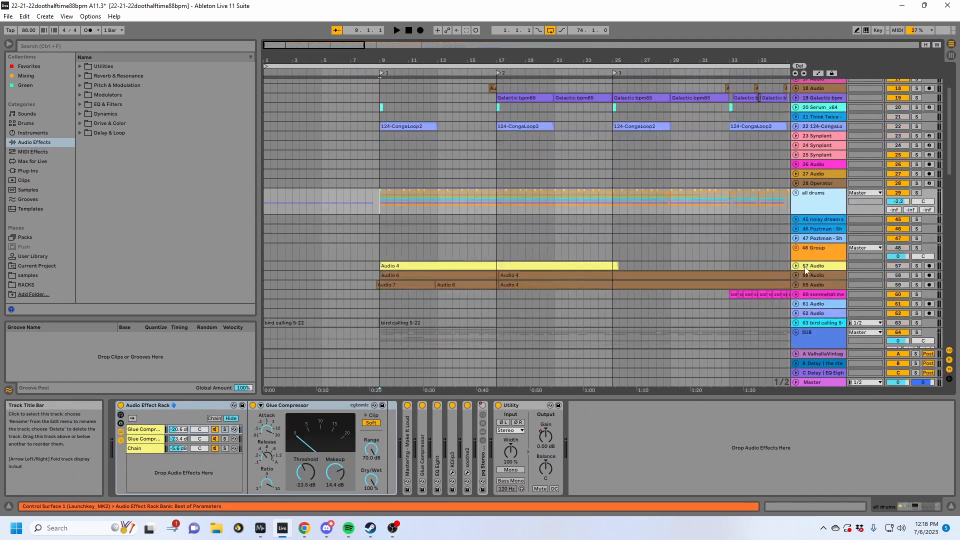
- Look through the tracks inside the SUB group and show the devices of its 68 (Freeze tail) track
click(805, 268)
scroll(805, 266, down, 3)
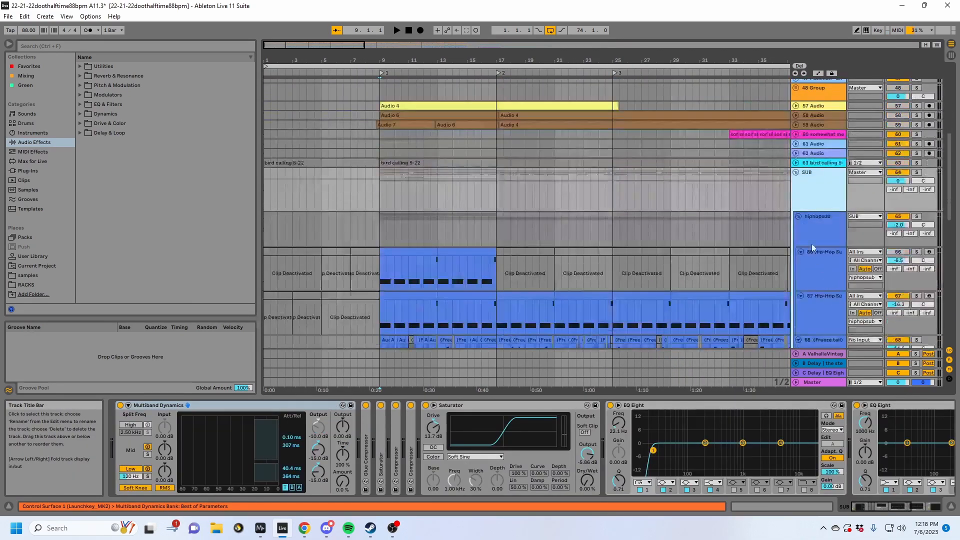
click(796, 172)
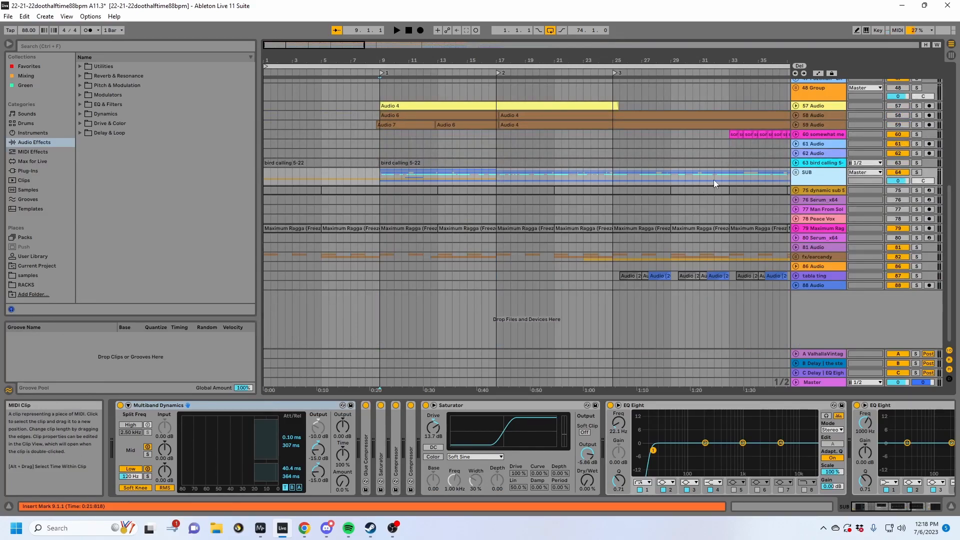
click(796, 172)
scroll(825, 232, down, 5)
click(813, 238)
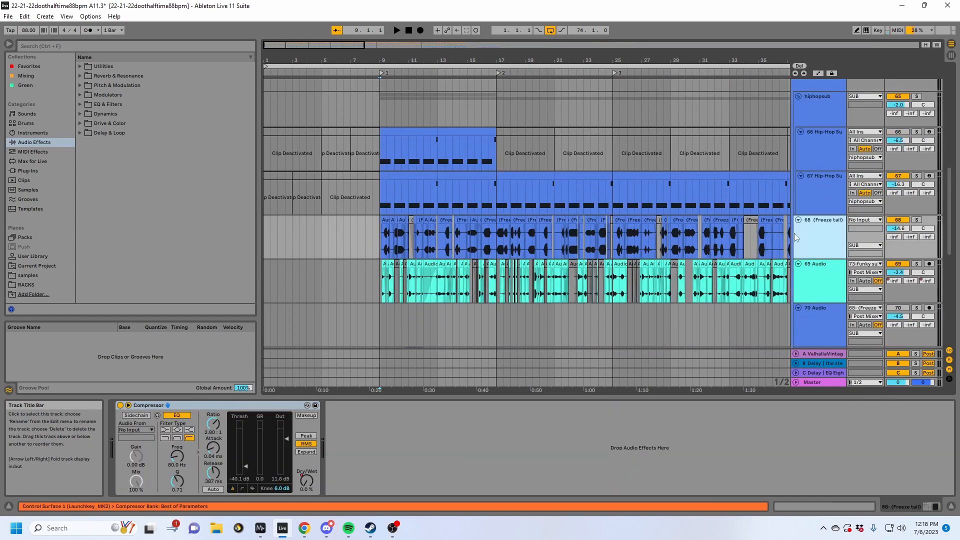
scroll(385, 244, up, 4)
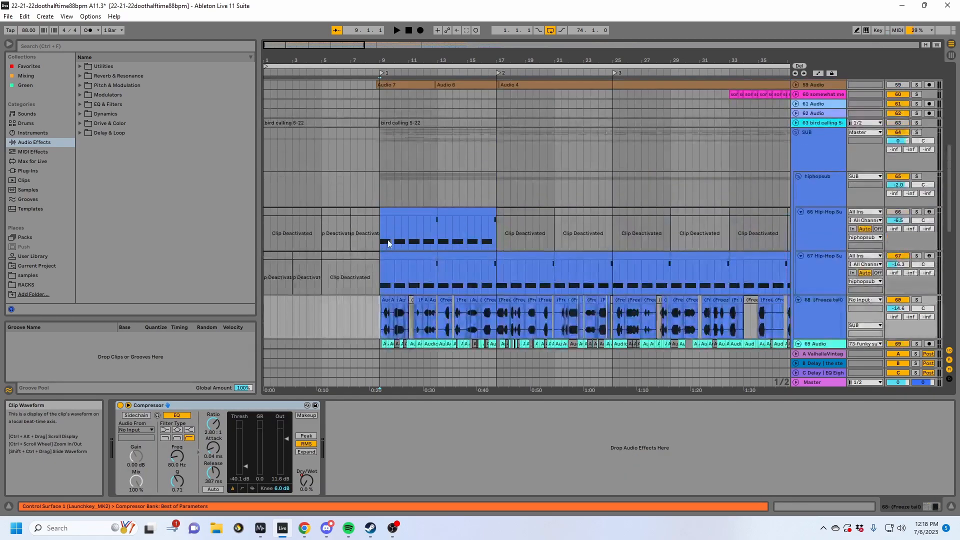
scroll(520, 236, up, 4)
scroll(520, 236, up, 7)
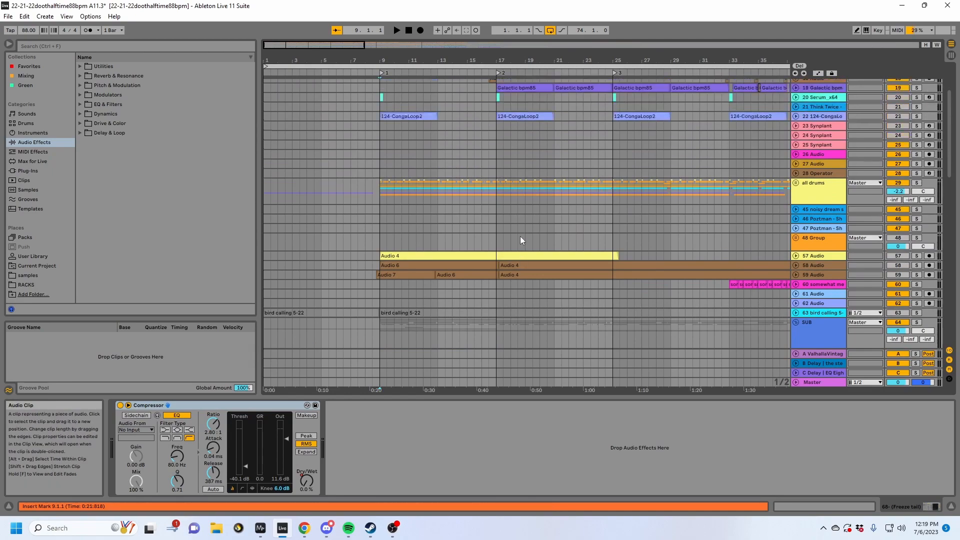
scroll(520, 236, up, 3)
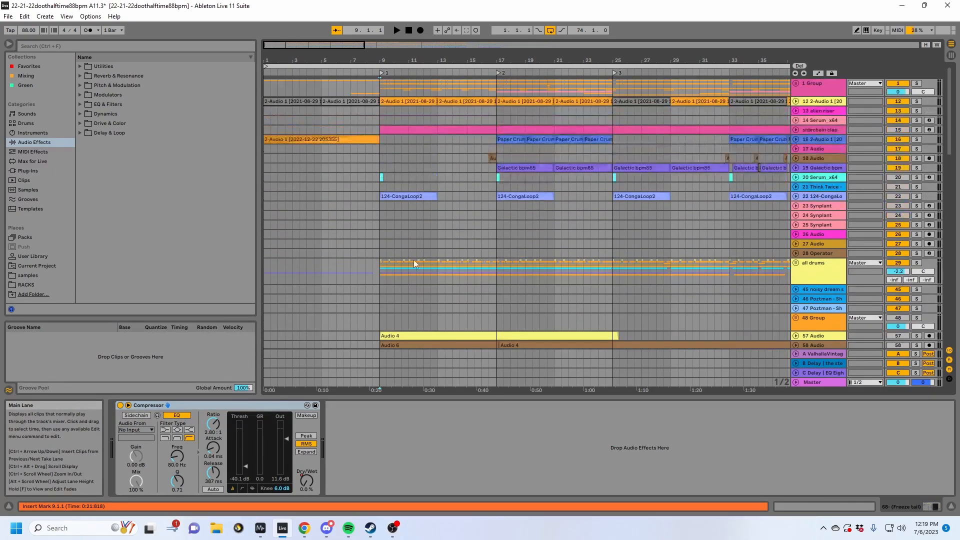
- Place the insert mark at 8.3.1 on the all drums track and start playback from there
click(407, 272)
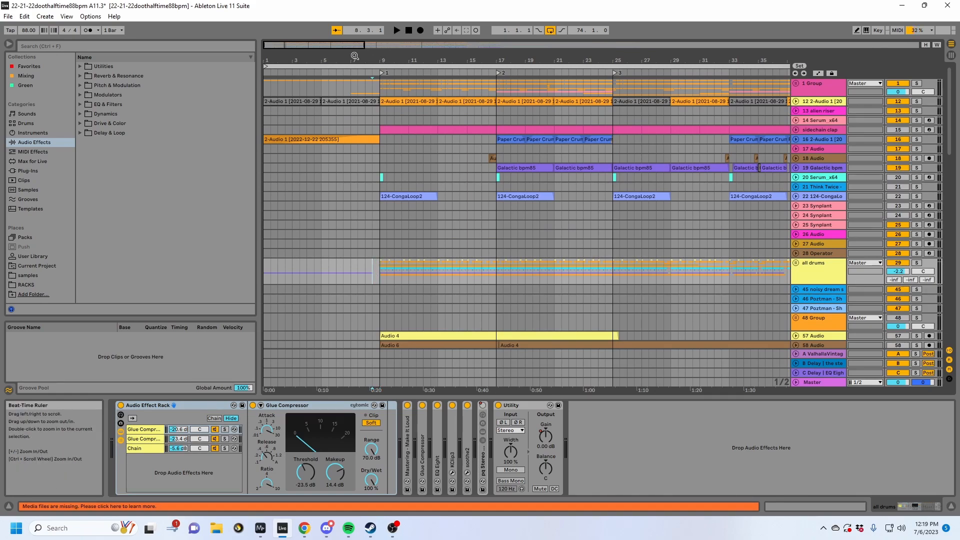
drag(356, 61, 357, 84)
key(space)
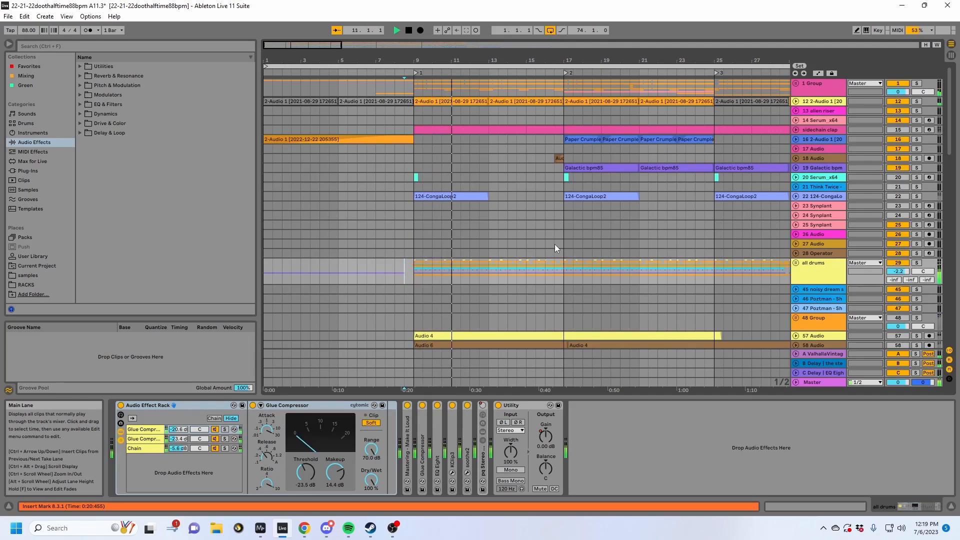
- Unfold the Master track, turn on the EQ Eight in its device chain and open the EQ's expanded view
click(795, 382)
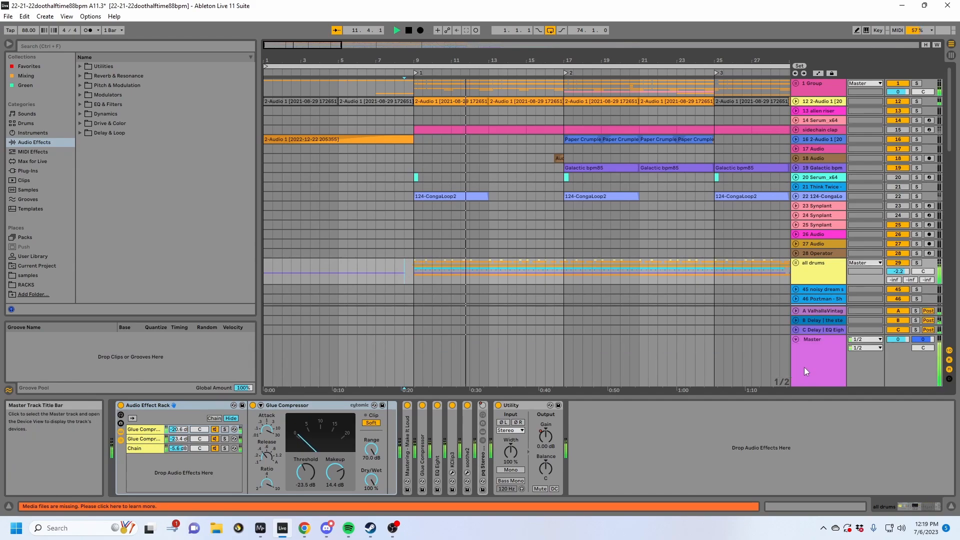
click(803, 367)
click(562, 445)
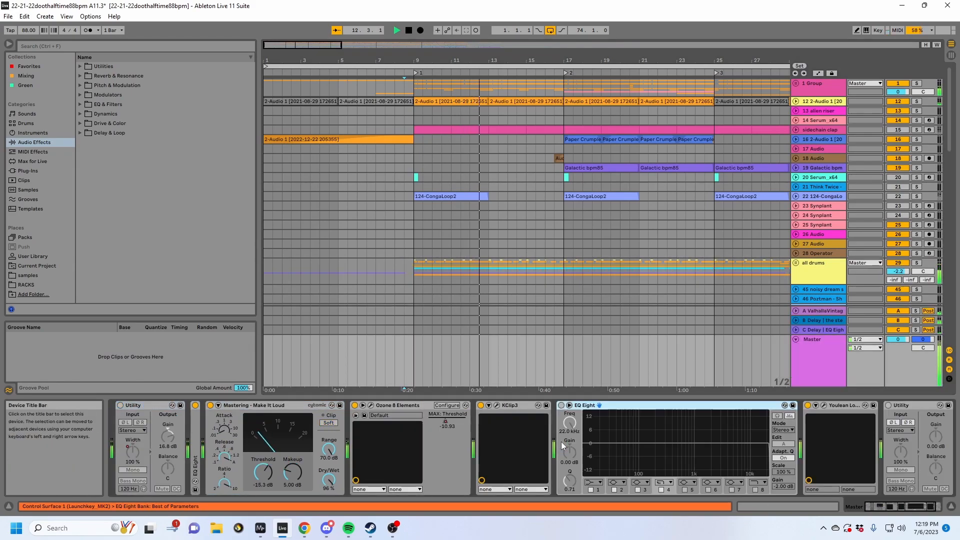
click(561, 406)
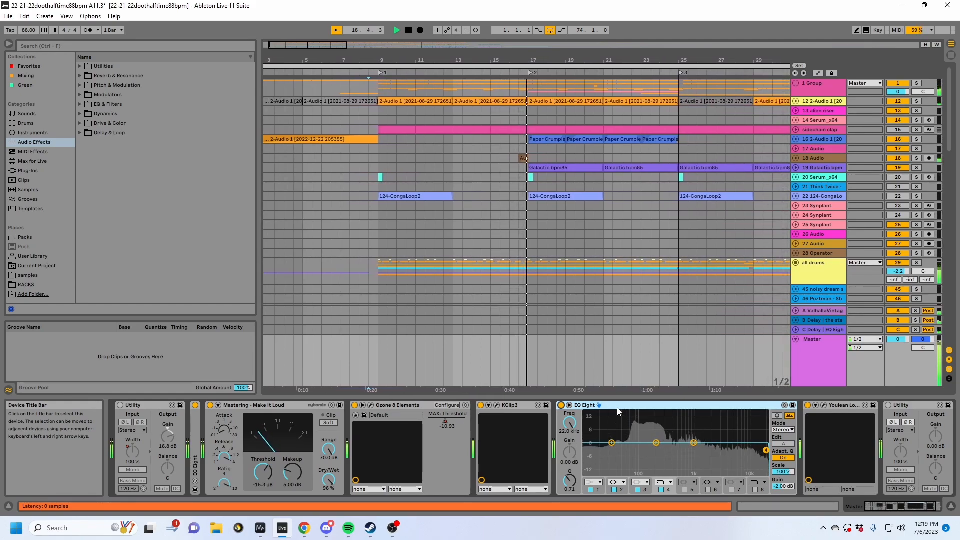
click(570, 405)
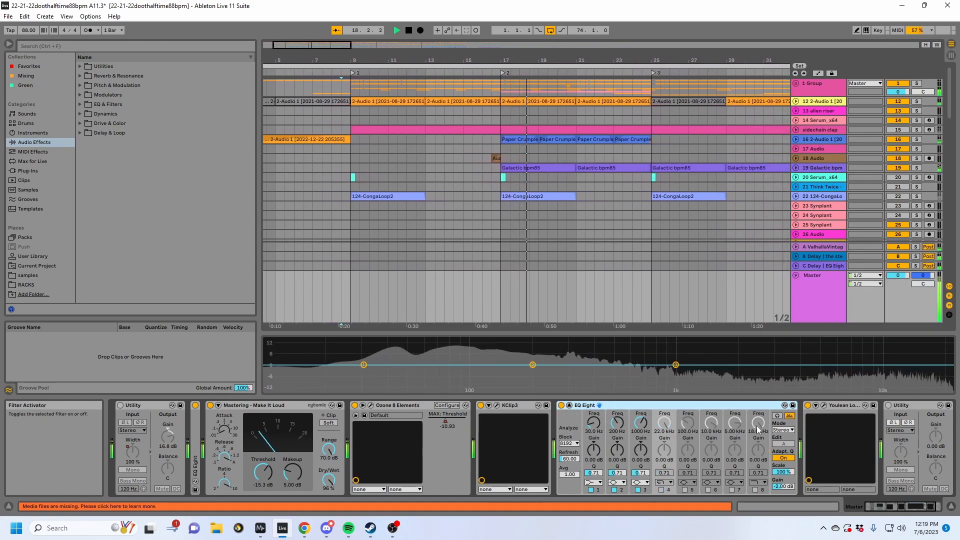
- Deactivate filters 1, 2 and 3 in the Master's EQ Eight and enlarge its expanded spectrum display
click(591, 490)
click(615, 490)
click(638, 490)
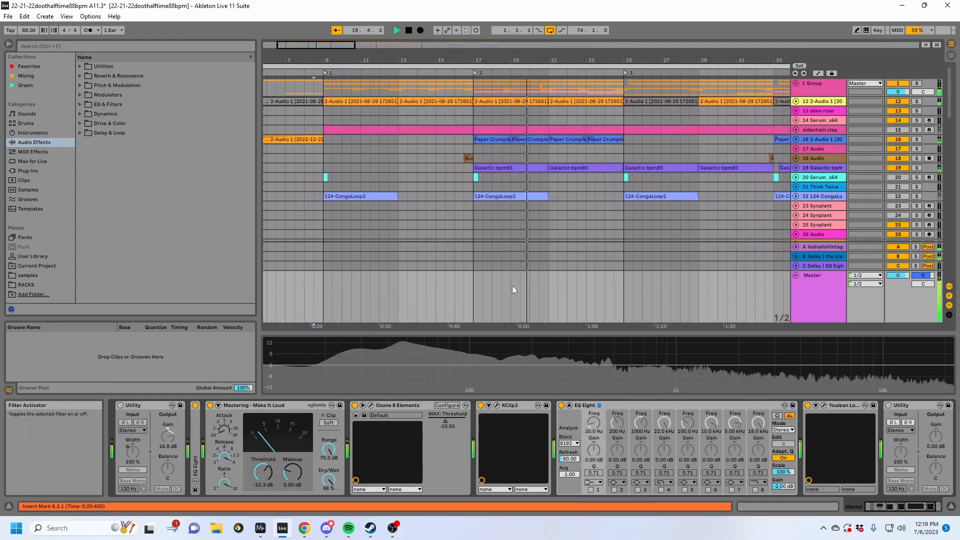
drag(523, 333, 523, 272)
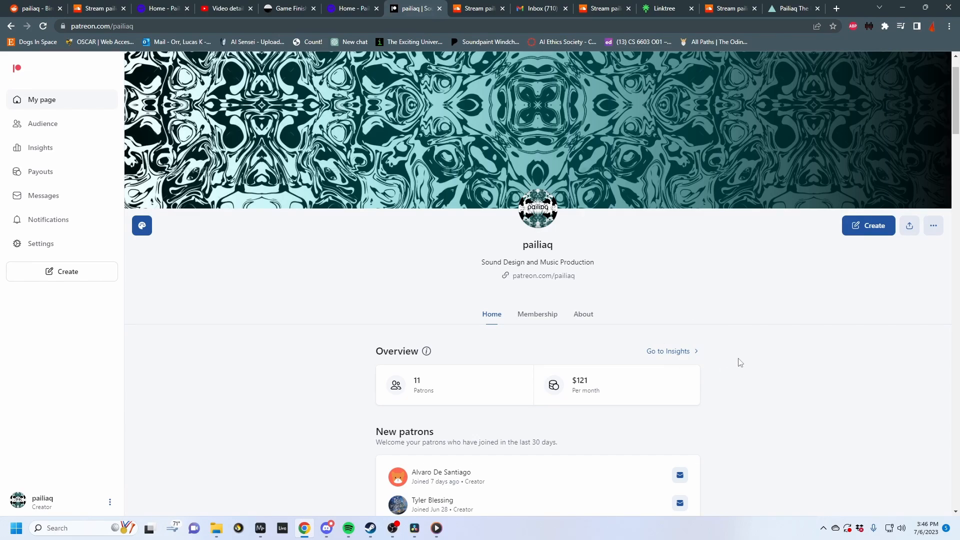
- Look through the creator's Patreon page, examining the posts that share racks, tutorials and sample packs
scroll(740, 362, down, 8)
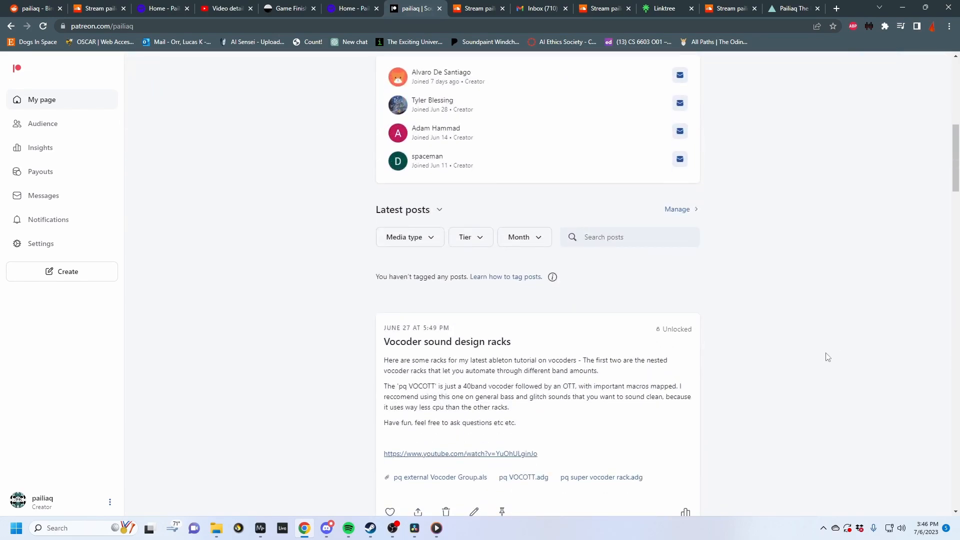
scroll(827, 357, down, 4)
scroll(700, 412, down, 1)
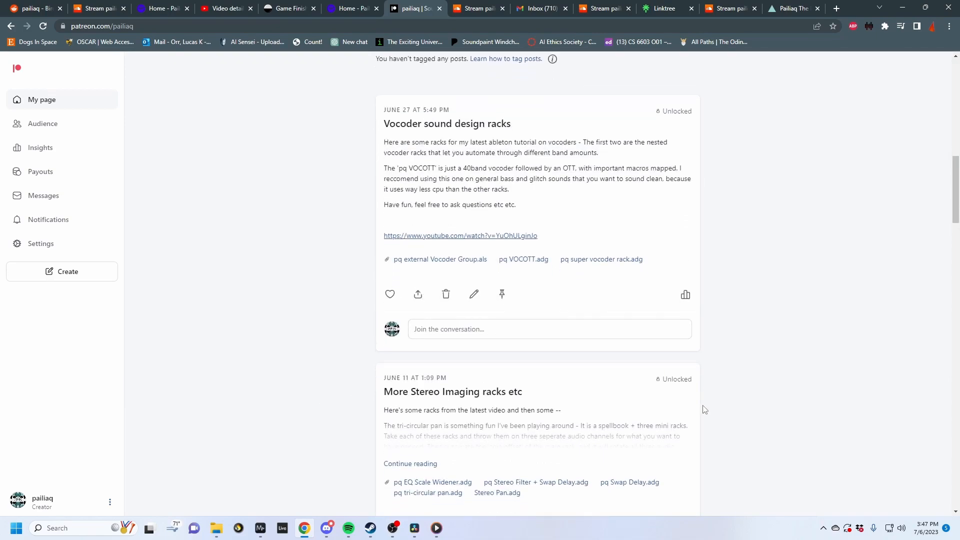
scroll(747, 410, down, 12)
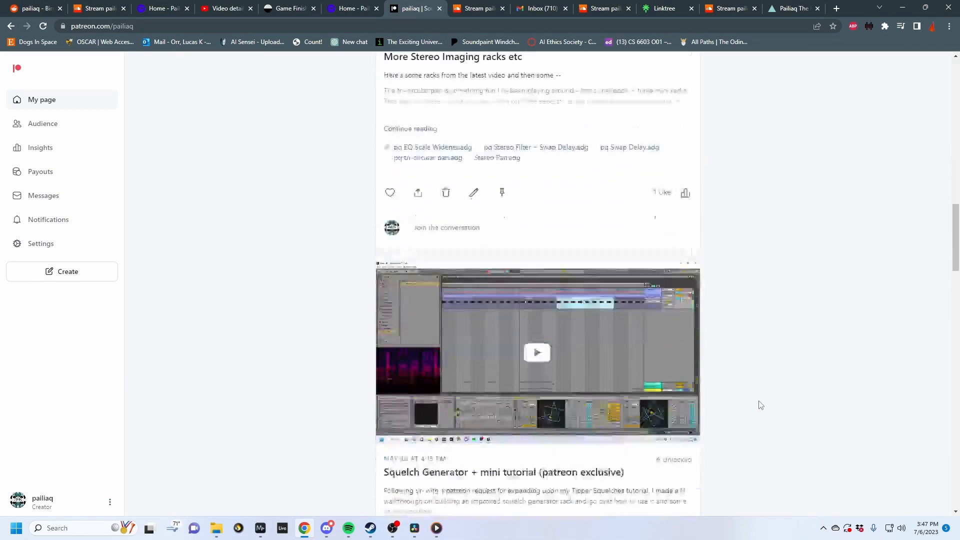
scroll(761, 404, down, 9)
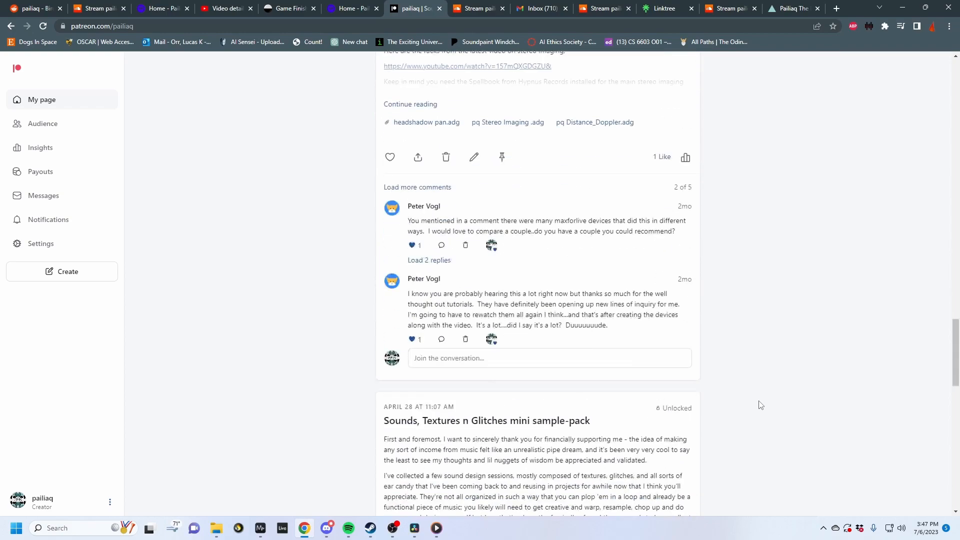
scroll(715, 422, up, 20)
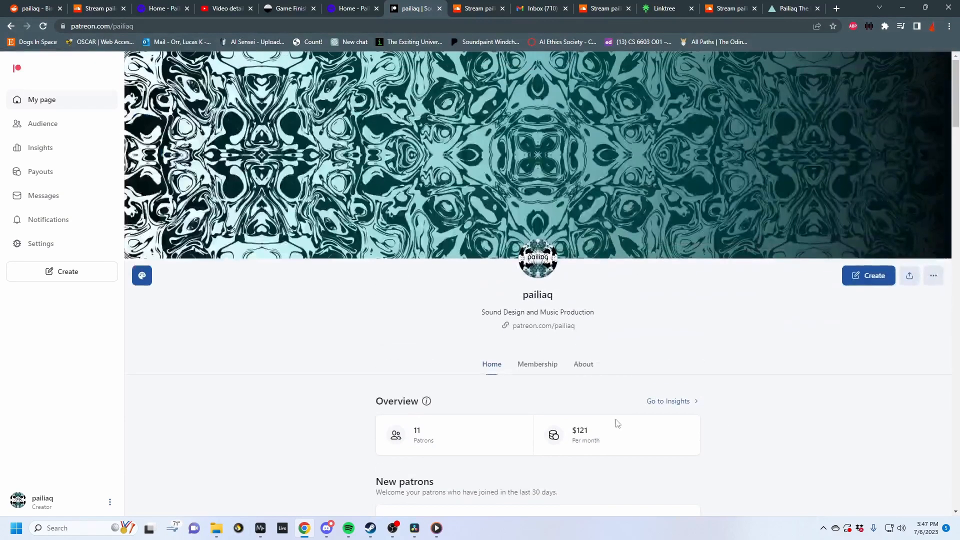
scroll(363, 415, down, 1)
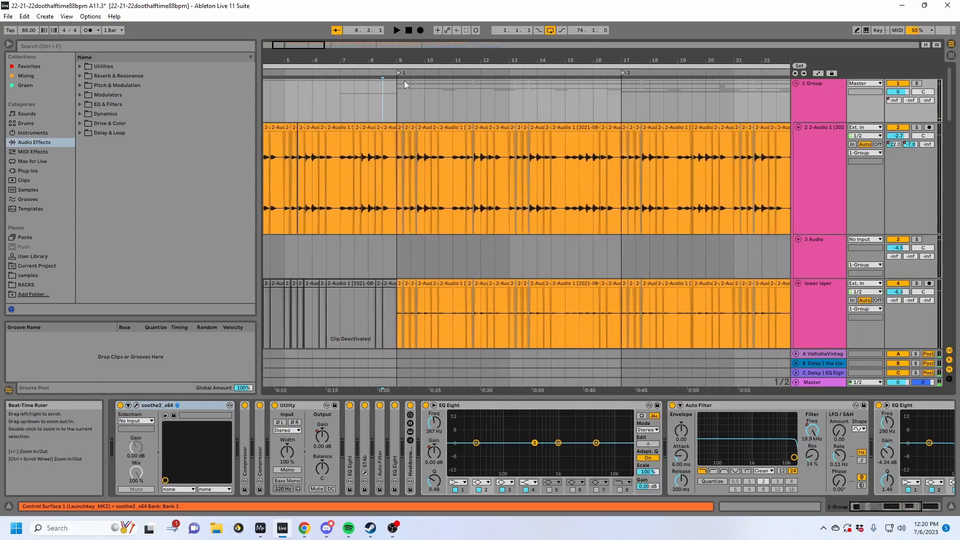
- Solo the 1 Group track in the Ableton Live set and play it from bar 9
click(808, 102)
click(917, 84)
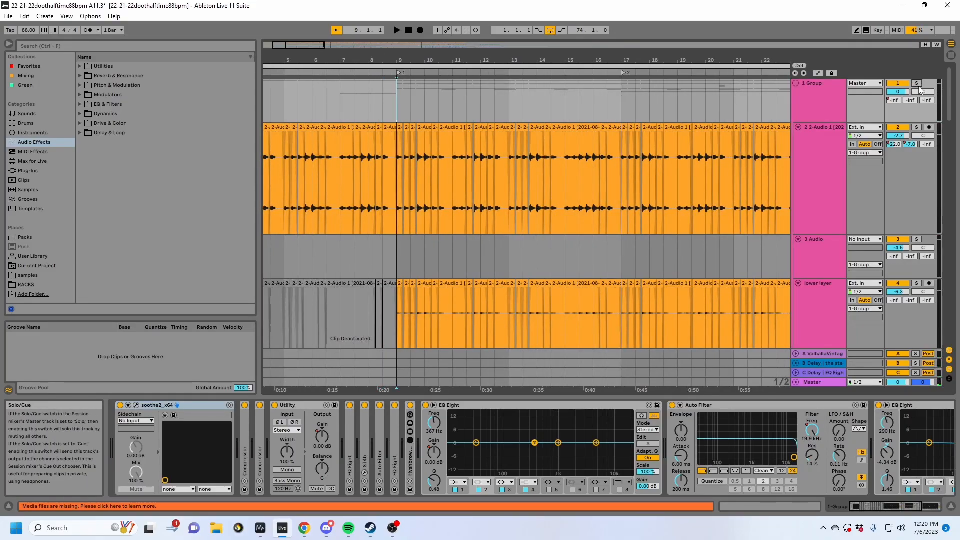
key(space)
- Show the device chain of the 2 2-Audio 1 track, folding its open EQ Eight and unfolding the last EQ Eight
click(804, 95)
click(811, 133)
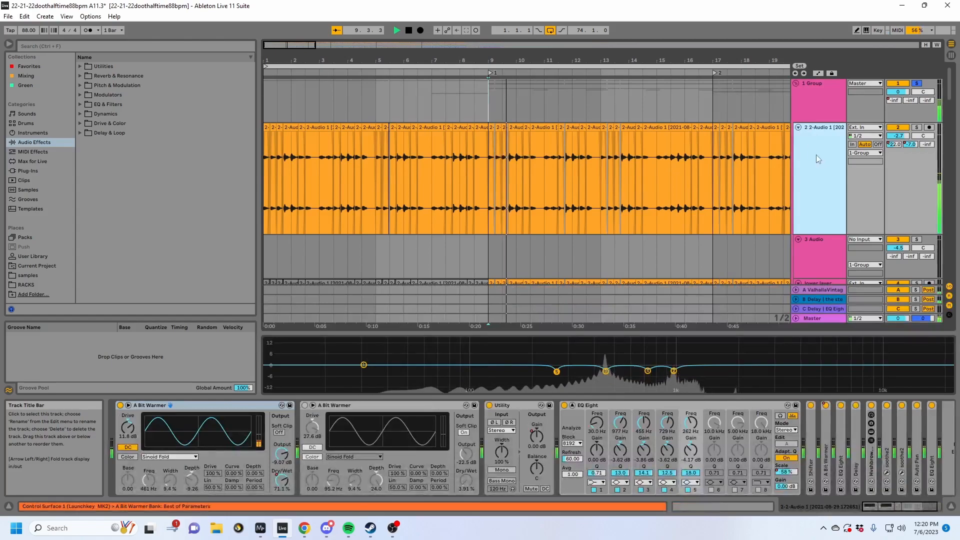
click(540, 408)
double_click(560, 407)
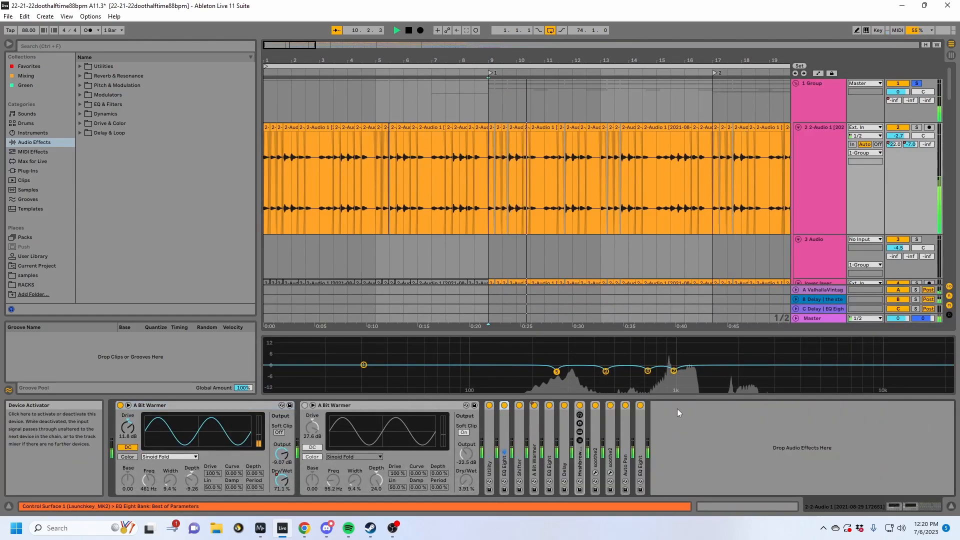
double_click(640, 431)
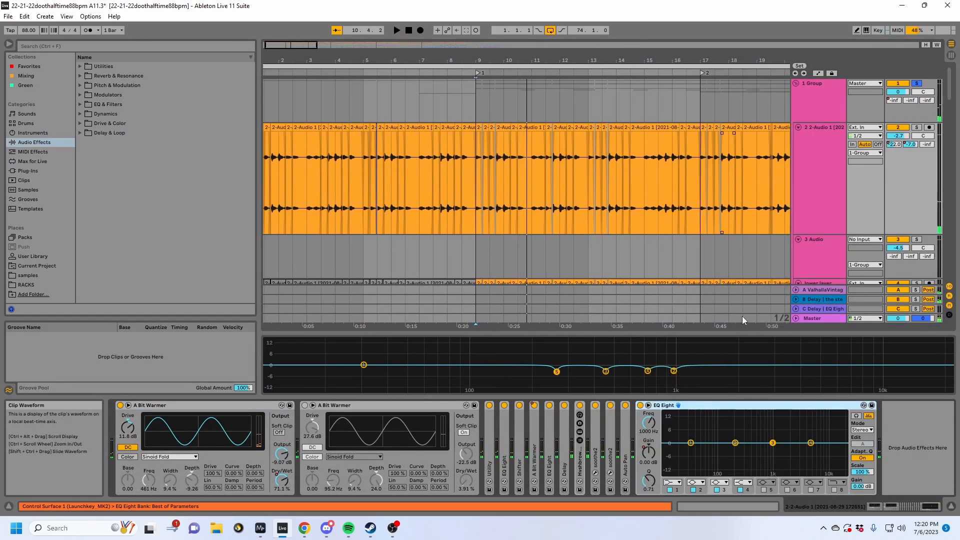
- Show the whole arrangement and select the clip starting at bar 45 on the 2 2-Audio 1 track
click(801, 111)
drag(702, 61, 703, 25)
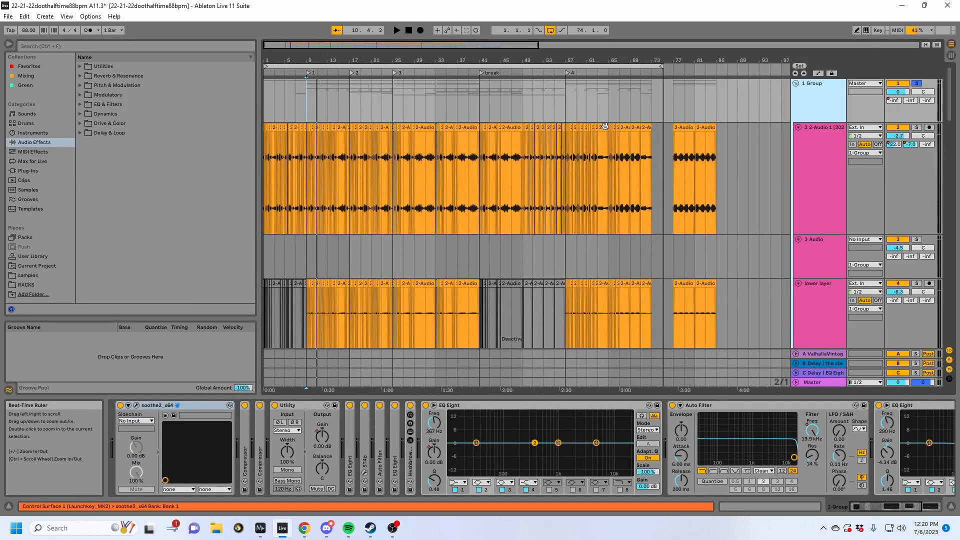
click(506, 130)
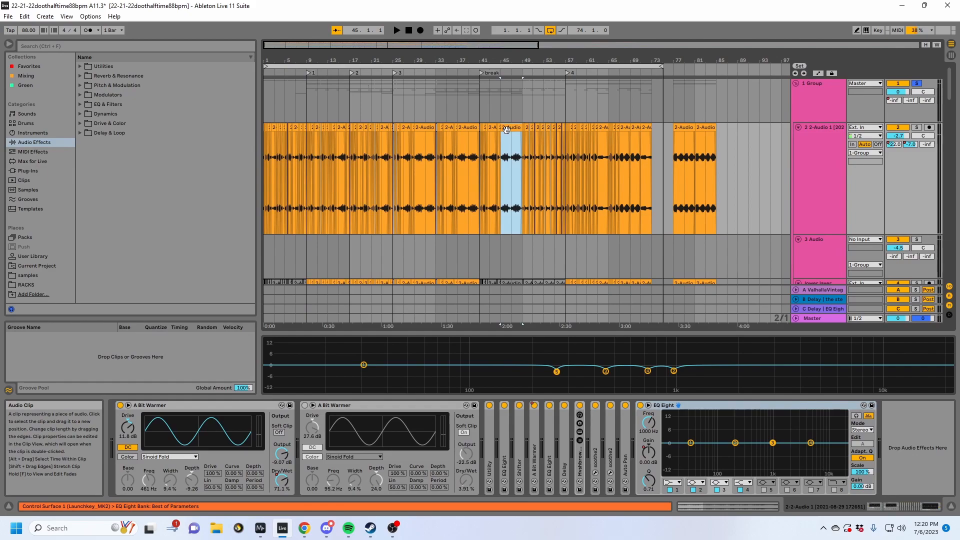
- Select the break-section clips on the 11 2-Audio 1 and 12 2-Audio 1 tracks to show their devices
scroll(537, 265, down, 12)
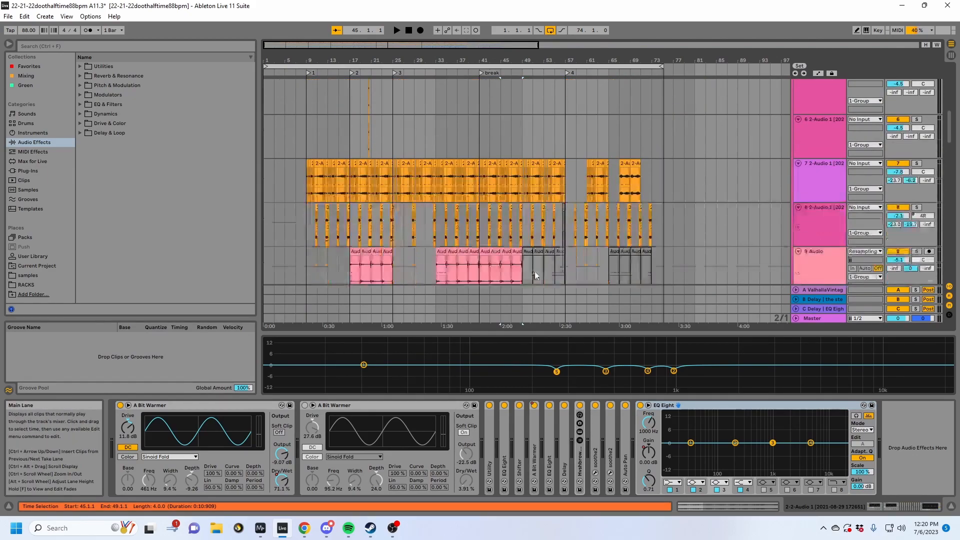
scroll(590, 228, down, 3)
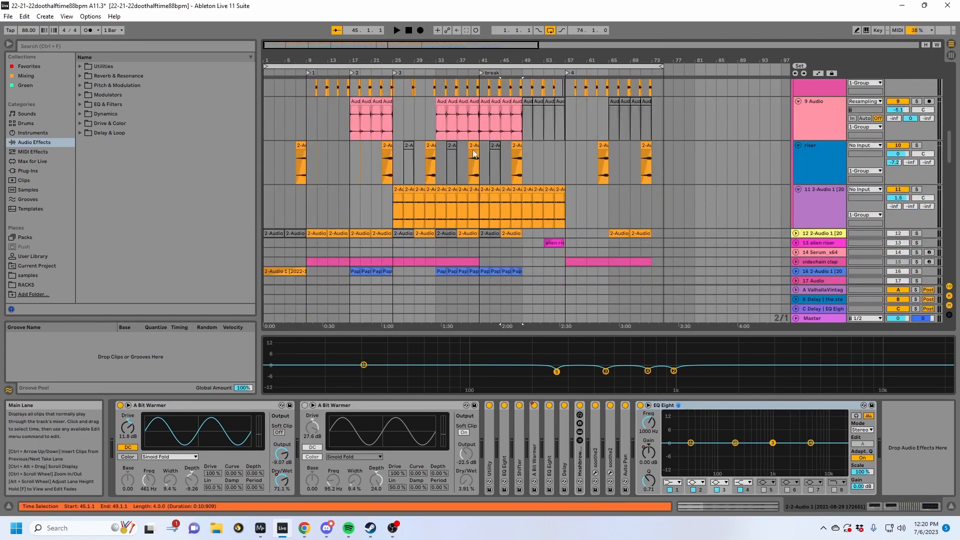
click(507, 190)
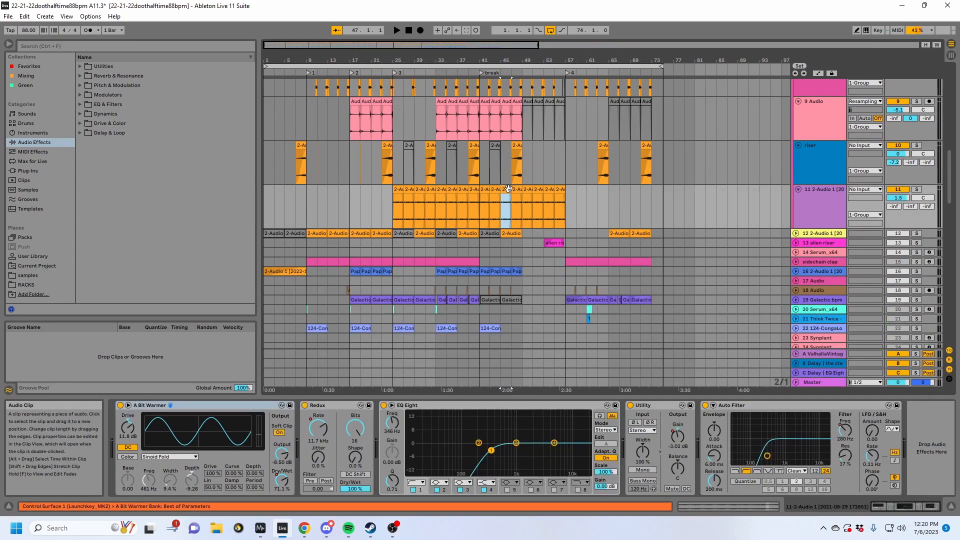
click(511, 232)
- Select the clip starting at 46.3.1 on the 7 2-Audio 1 track and show it and its neighbours up close
scroll(552, 230, up, 4)
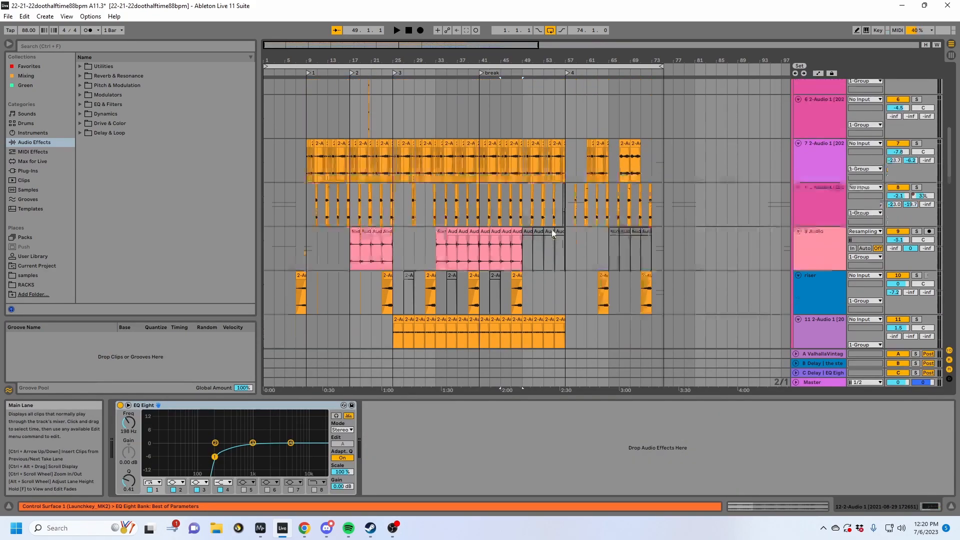
click(515, 164)
scroll(515, 167, up, 4)
drag(515, 60, 514, 108)
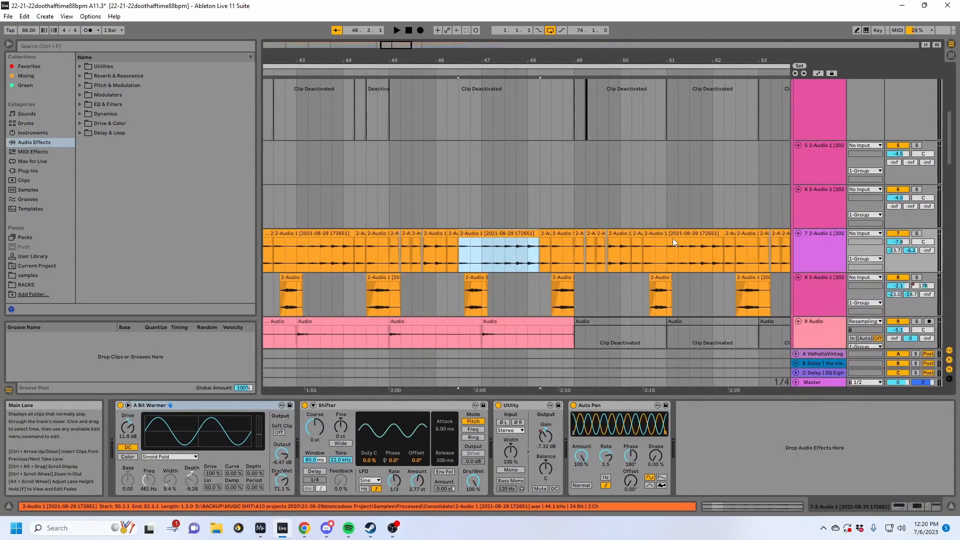
- Show the whole song's middle tracks and unfold the 12 2-Audio 1 track
scroll(573, 276, up, 5)
drag(536, 61, 537, 35)
scroll(524, 222, down, 5)
scroll(525, 227, down, 6)
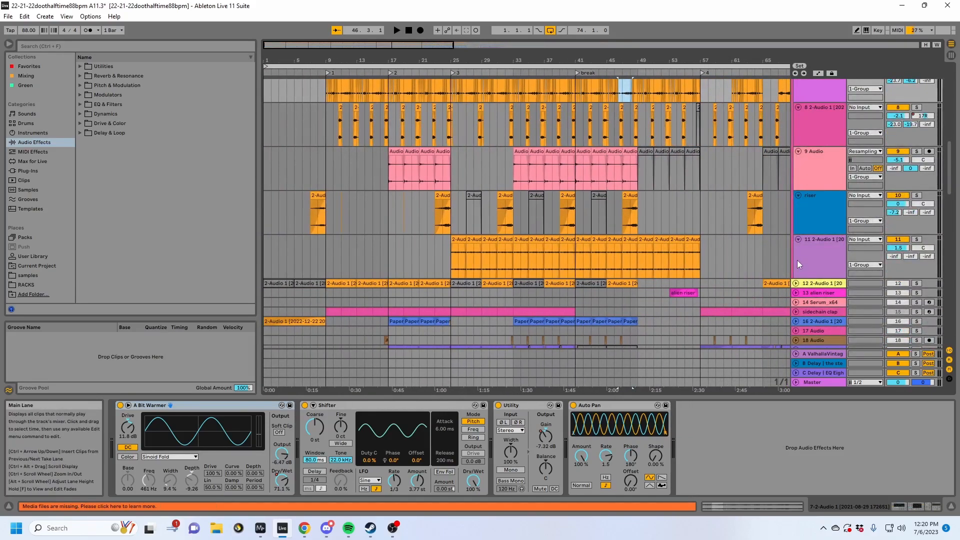
click(796, 284)
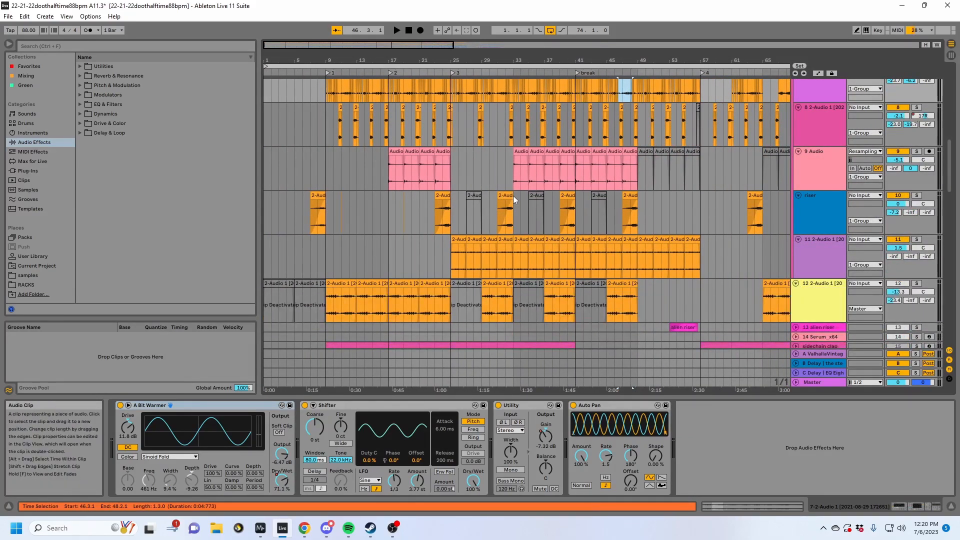
- Solo the riser track and extend the start of its clip ending at bar 25 back to 16.3.1
click(446, 195)
click(919, 196)
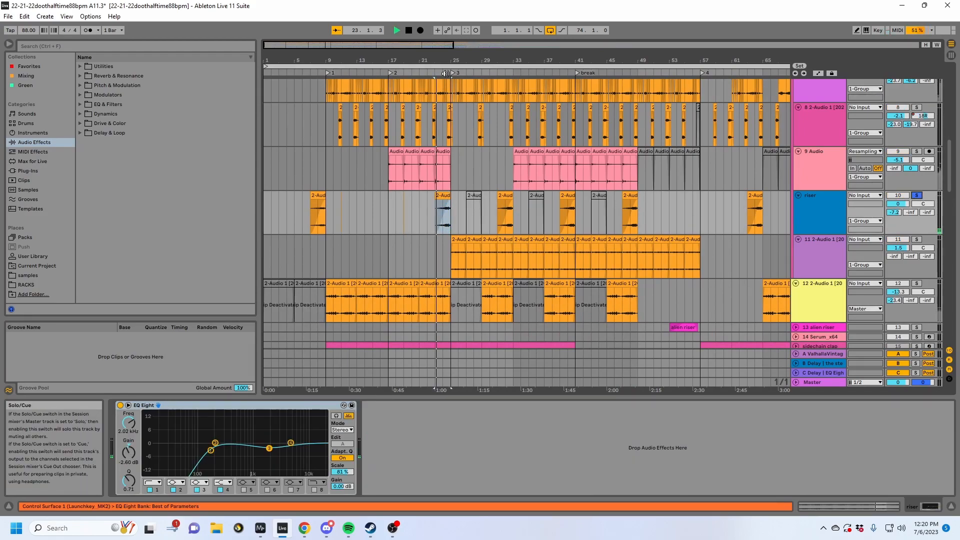
drag(446, 61, 499, 112)
drag(510, 201, 341, 212)
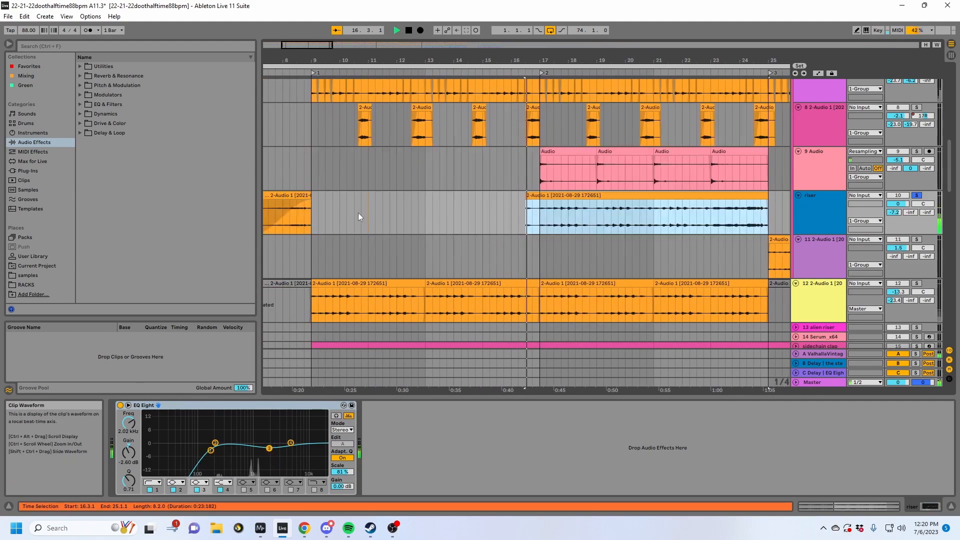
- Play the extended riser clip from bar 23
click(697, 217)
key(space)
key(space)
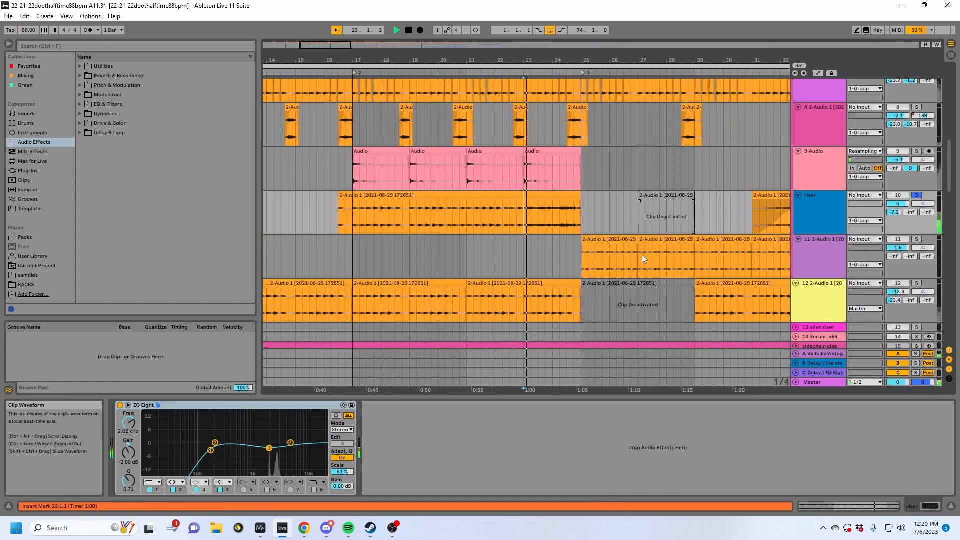
- Turn off warping on the extended riser clip and split the clip at 23.1.1
click(597, 257)
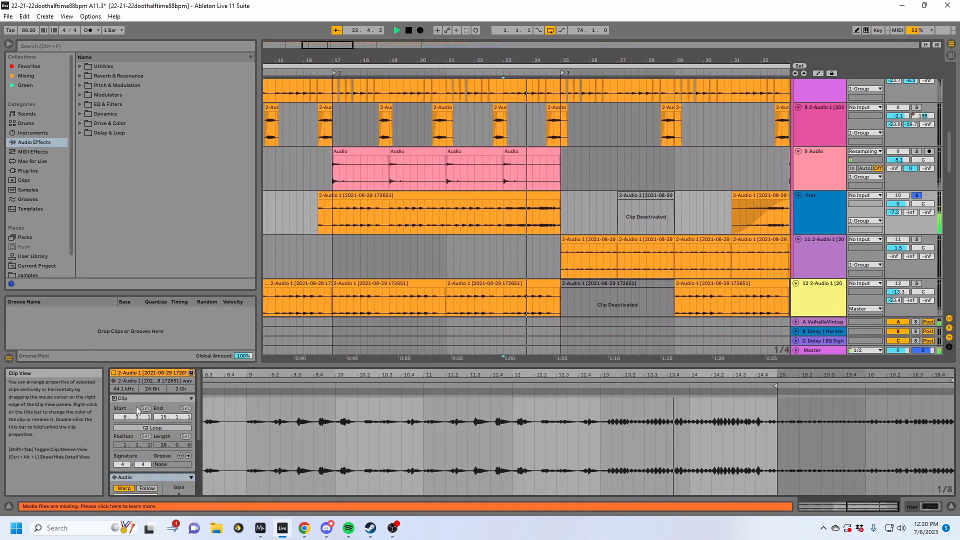
click(510, 204)
key(space)
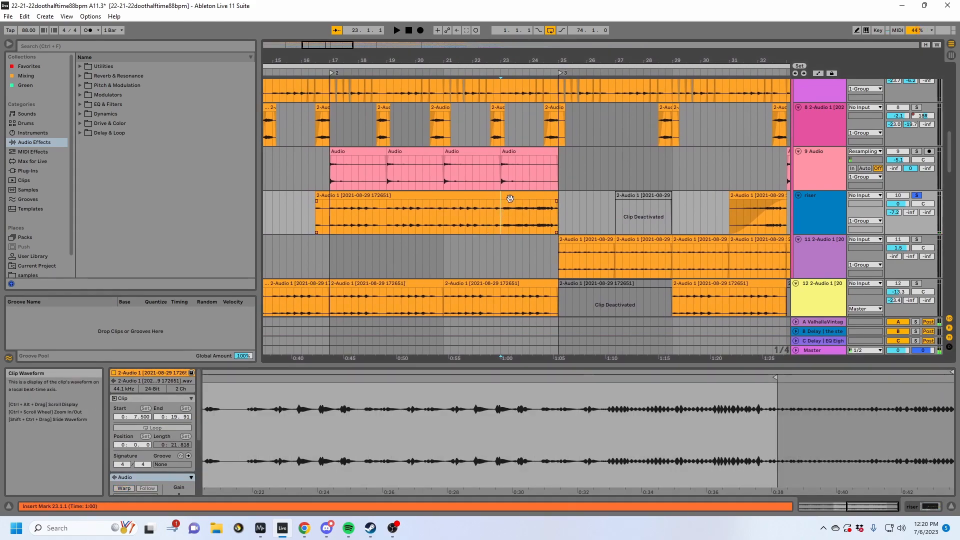
key(ctrl+e)
scroll(158, 450, down, 3)
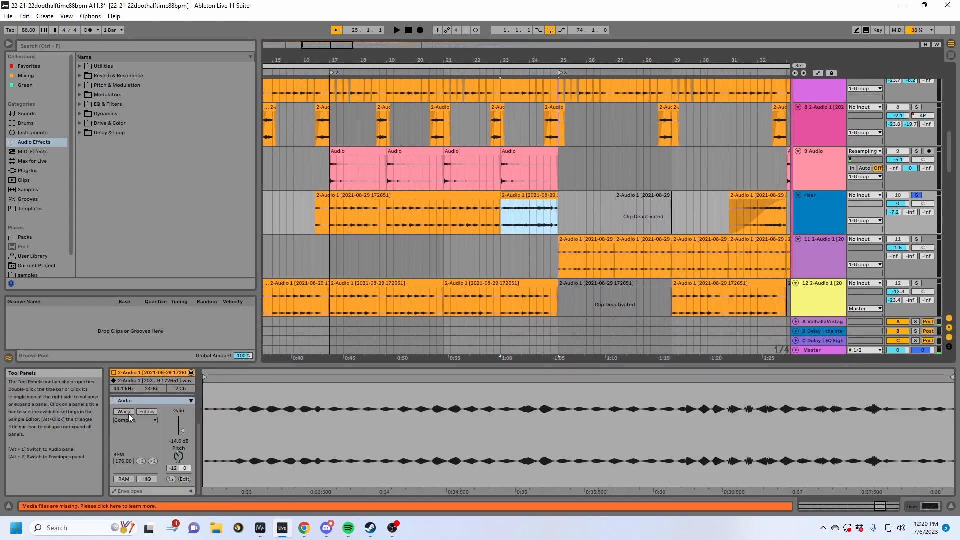
- Try the riser clip from bar 23 with its pitch at 0 and the track's reverb send at -inf, and undo the changes
click(177, 456)
key(Delete)
key(space)
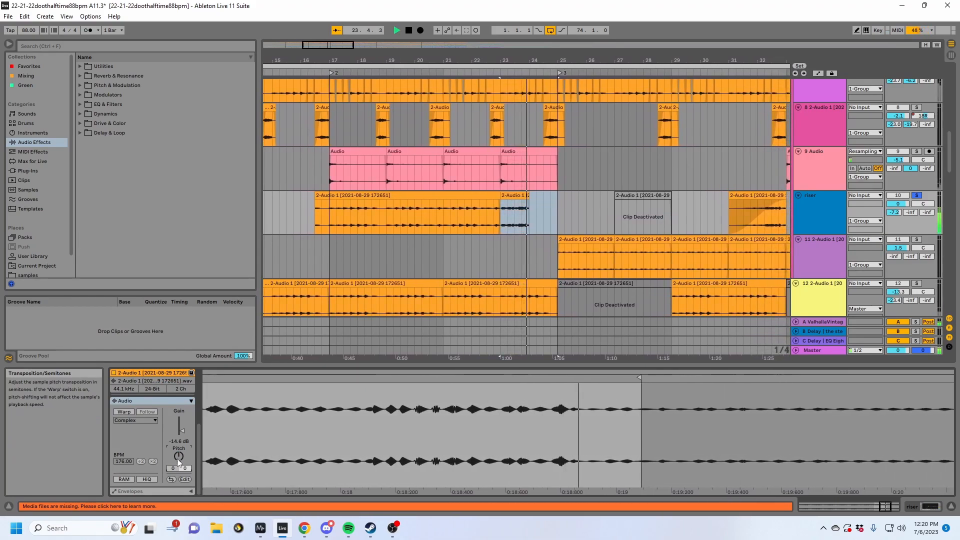
key(space)
click(508, 195)
drag(894, 212, 893, 255)
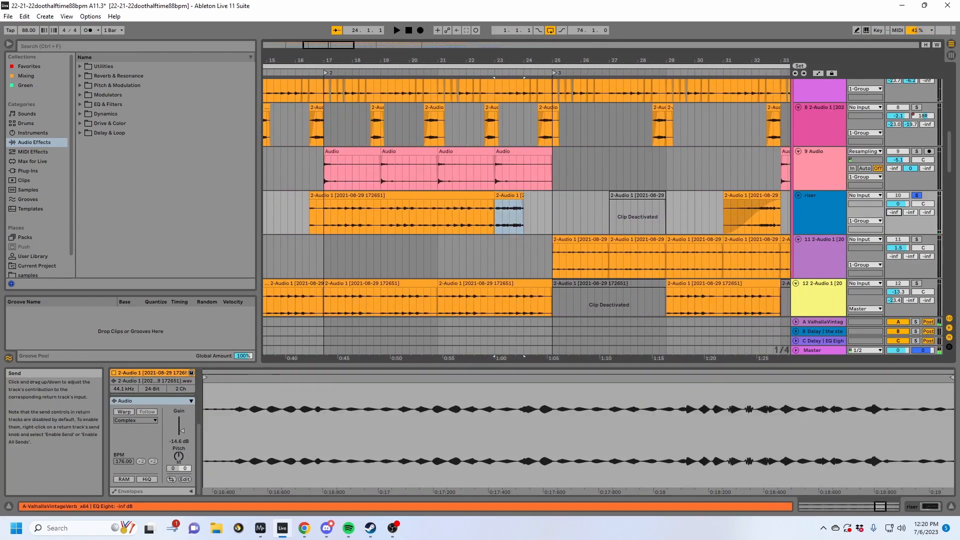
key(ctrl+z)
key(ctrl+z)
- Select 23.1.4 to 23.2.2 in the riser clip to examine it up close, and return to the upper layers
click(512, 196)
drag(504, 61, 466, 227)
scroll(502, 123, up, 8)
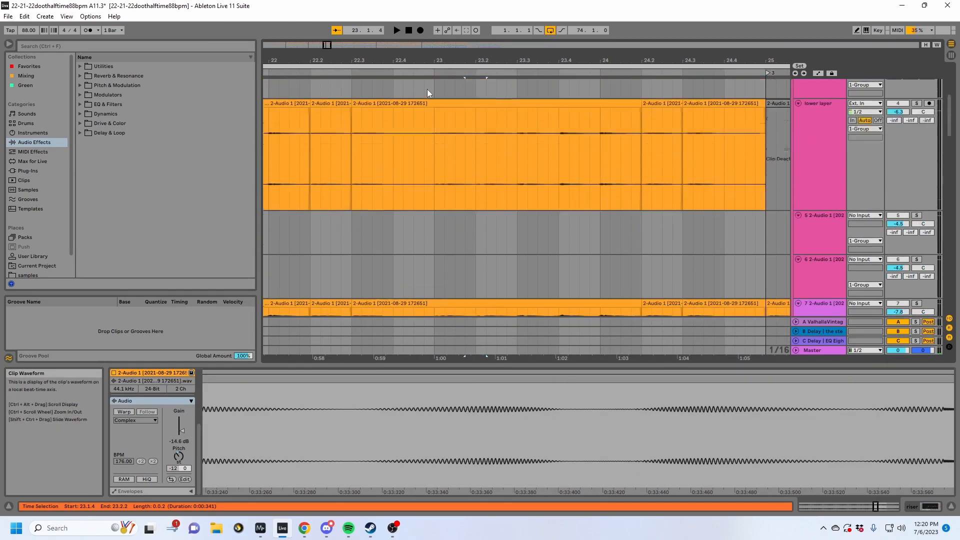
scroll(445, 82, up, 2)
mouse_move(445, 59)
mouse_down()
mouse_move(578, 30)
mouse_move(585, 15)
mouse_up()
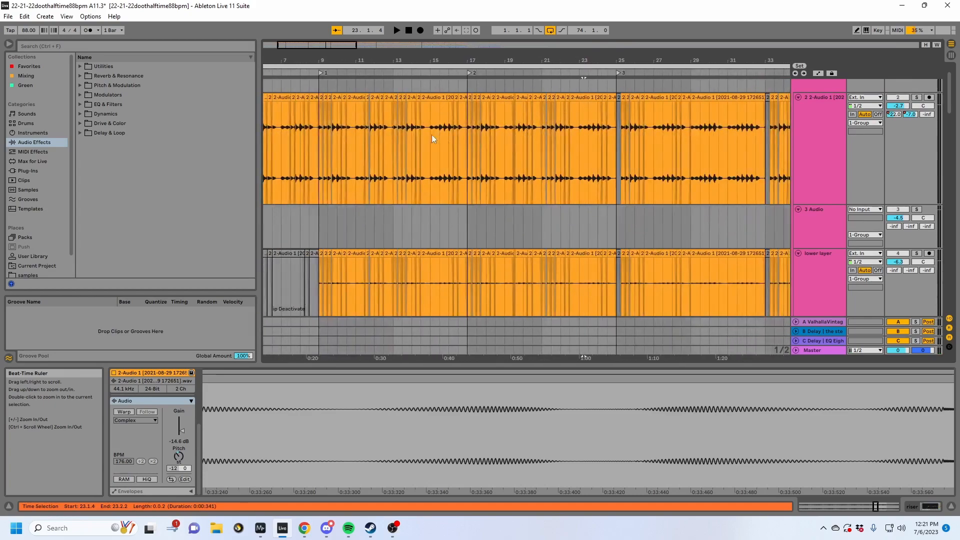
- Solo the 1 Group track and play the arrangement from bar 9
click(432, 142)
mouse_move(411, 60)
mouse_down()
mouse_move(506, 60)
mouse_move(509, 49)
mouse_up()
click(402, 149)
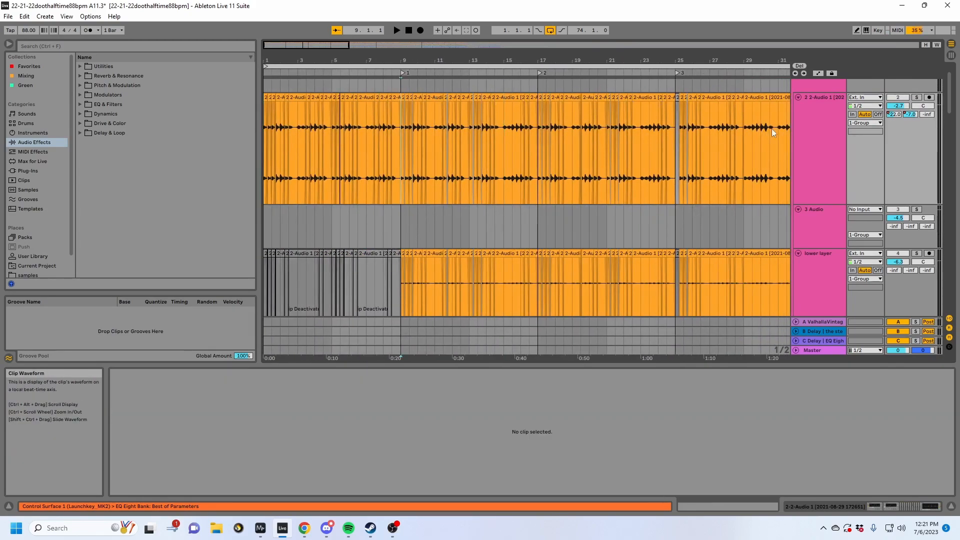
scroll(825, 102, up, 2)
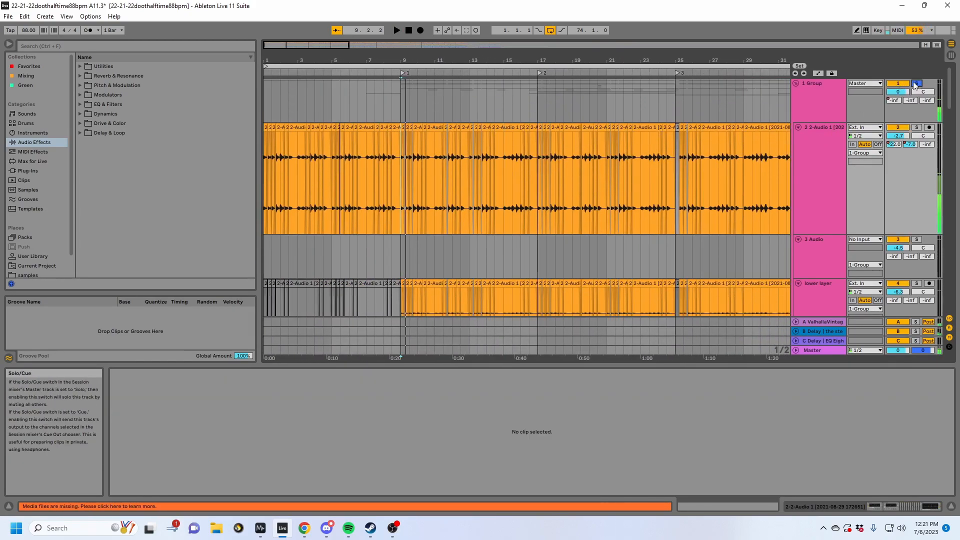
- Solo and play the lower layer track from bar 9, showing a clip's pitch settings and the track's device chain
scroll(490, 184, down, 4)
click(841, 202)
click(917, 174)
key(space)
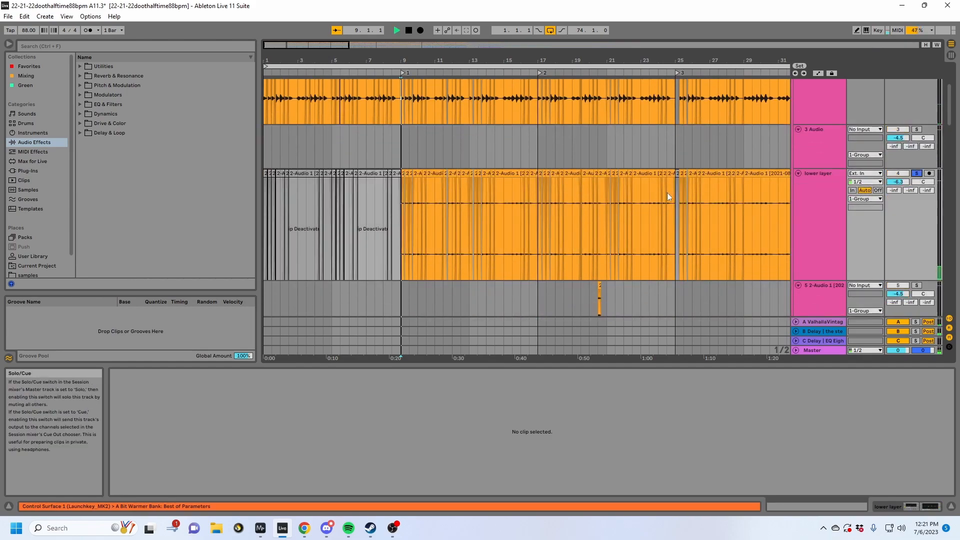
click(409, 182)
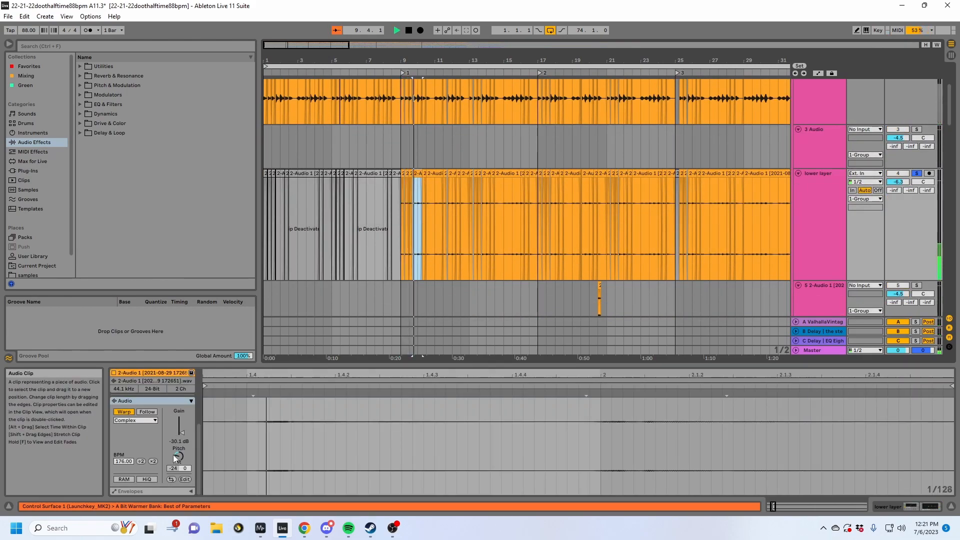
click(900, 506)
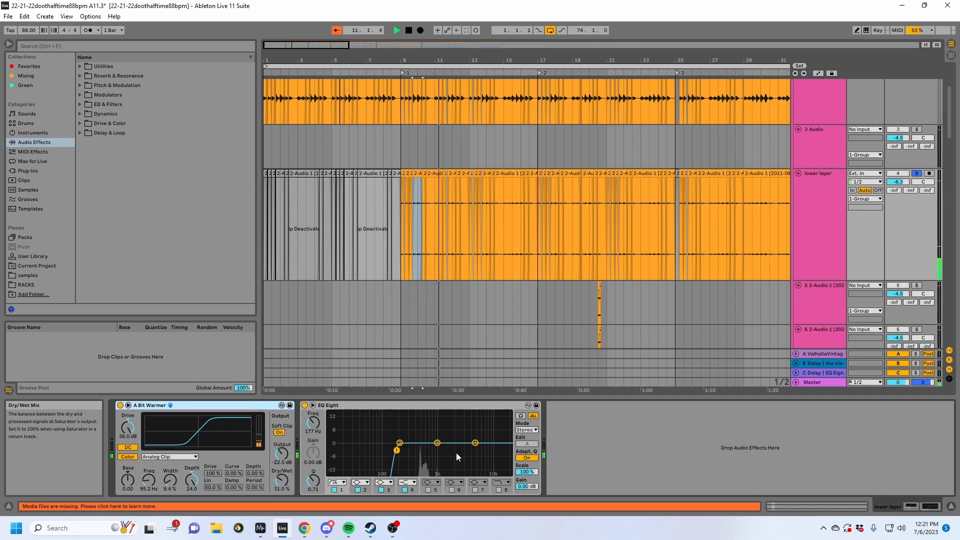
- Solo the 7 2-Audio 1 track and play its clip starting at 10.3.1 while showing the Shifter in its device chain
scroll(452, 242, down, 4)
click(916, 153)
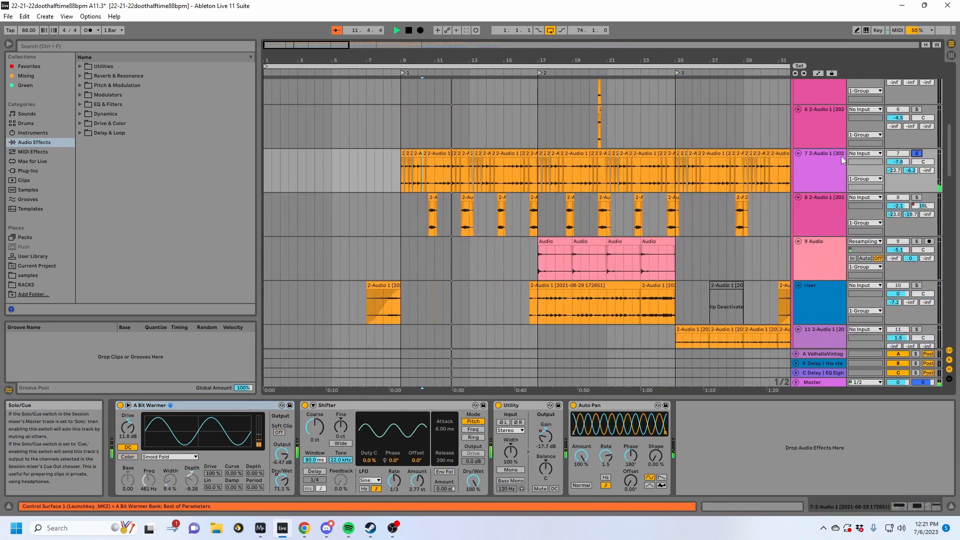
click(435, 156)
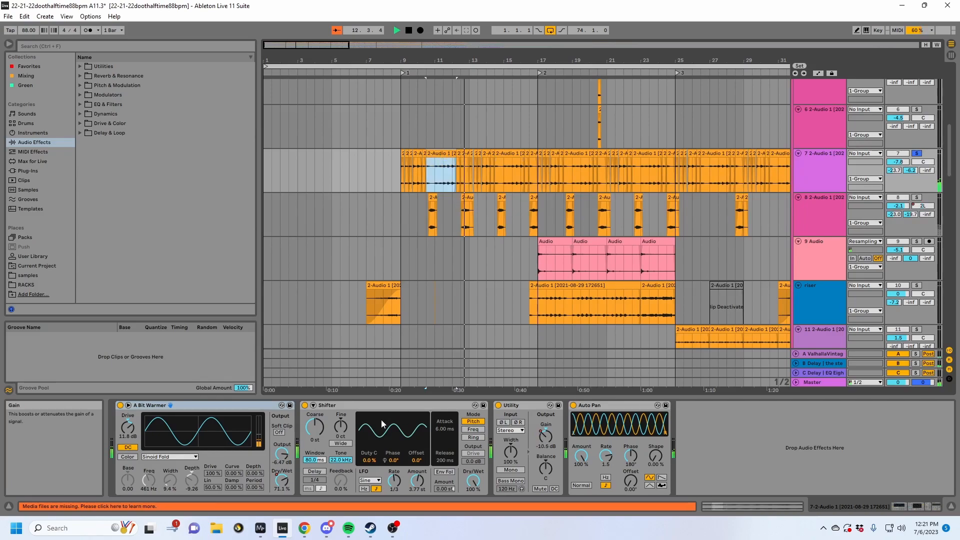
click(332, 406)
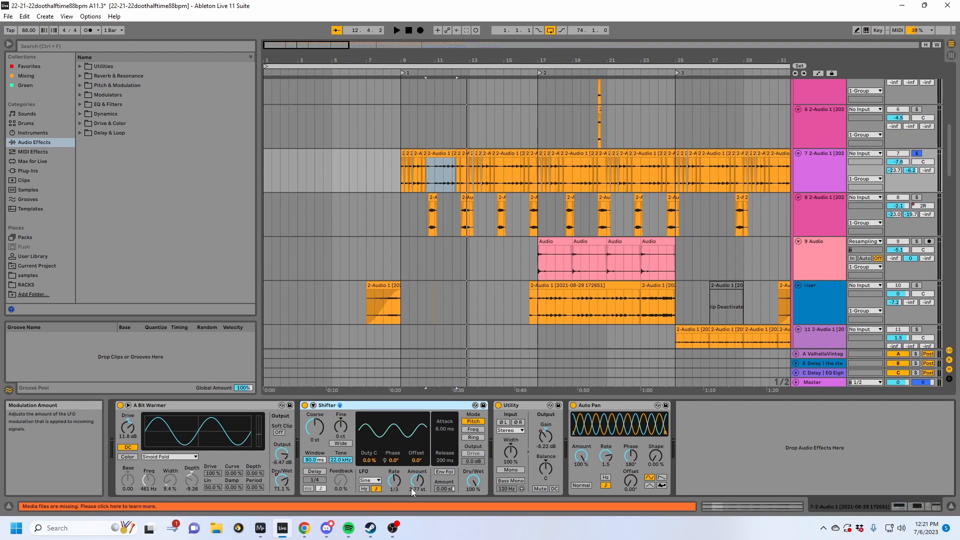
key(space)
- Show the automation lanes and examine the Utility Gain automation on the 7 2-Audio 1 track
drag(418, 61, 418, 82)
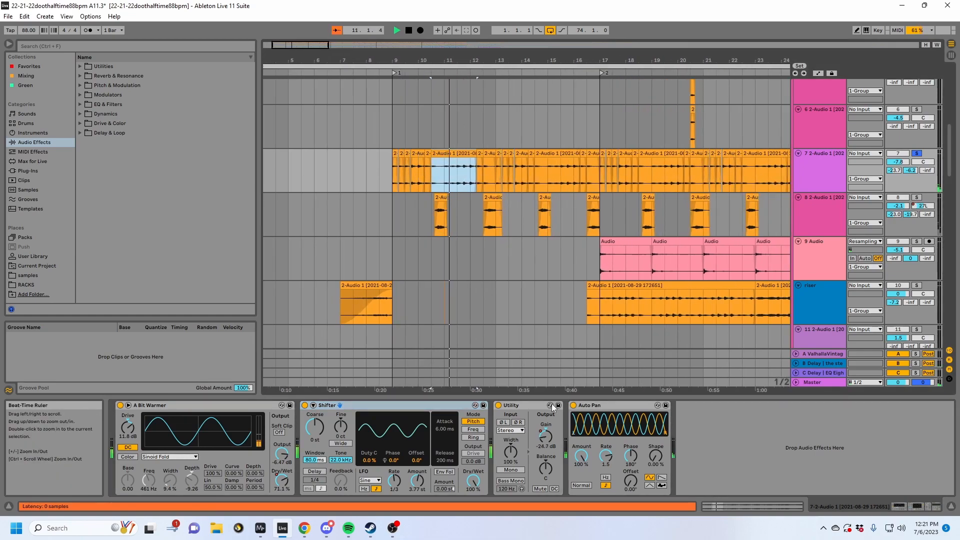
key(a)
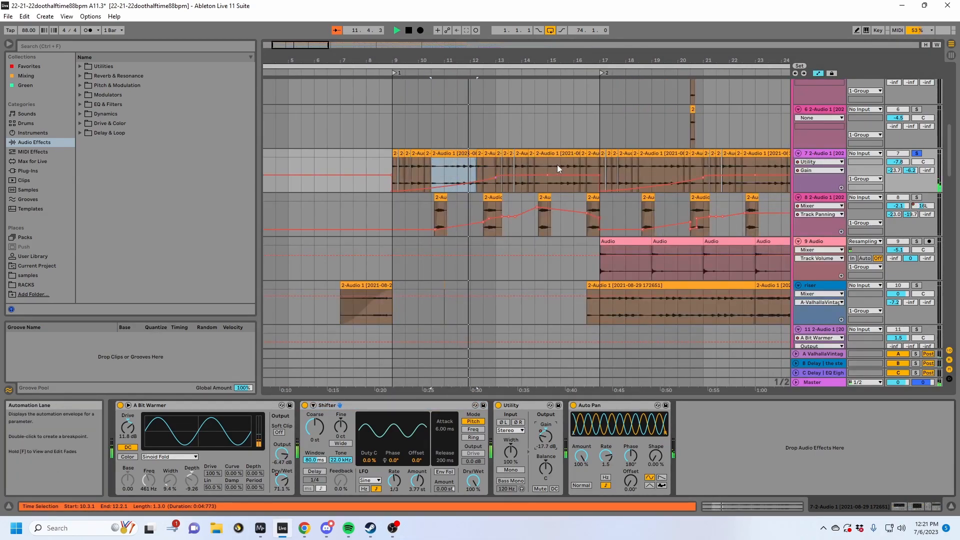
click(588, 168)
drag(608, 64, 500, 67)
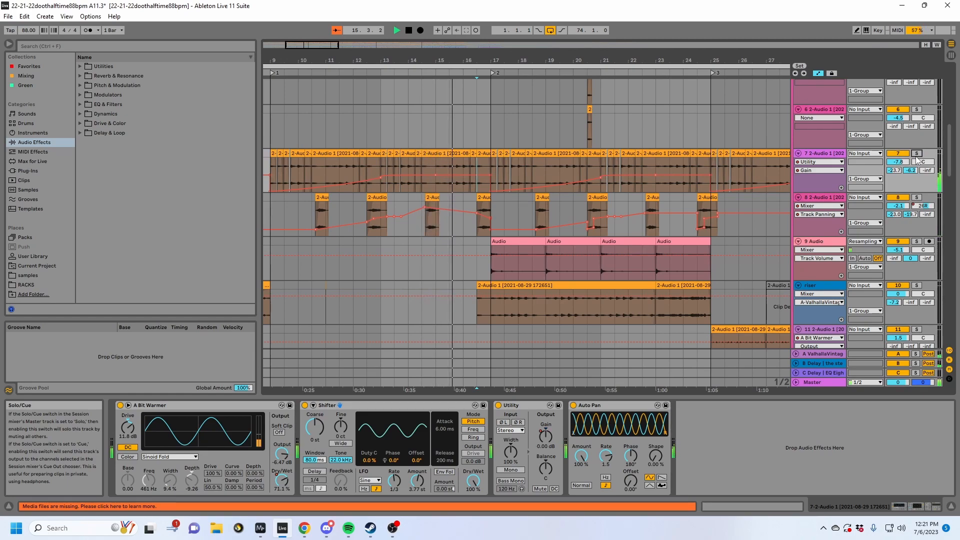
- Solo the 8 2-Audio 1 track instead of 7 2-Audio 1 and play its short clips with their panning automation
drag(530, 60, 695, 65)
scroll(660, 223, down, 3)
scroll(660, 223, up, 2)
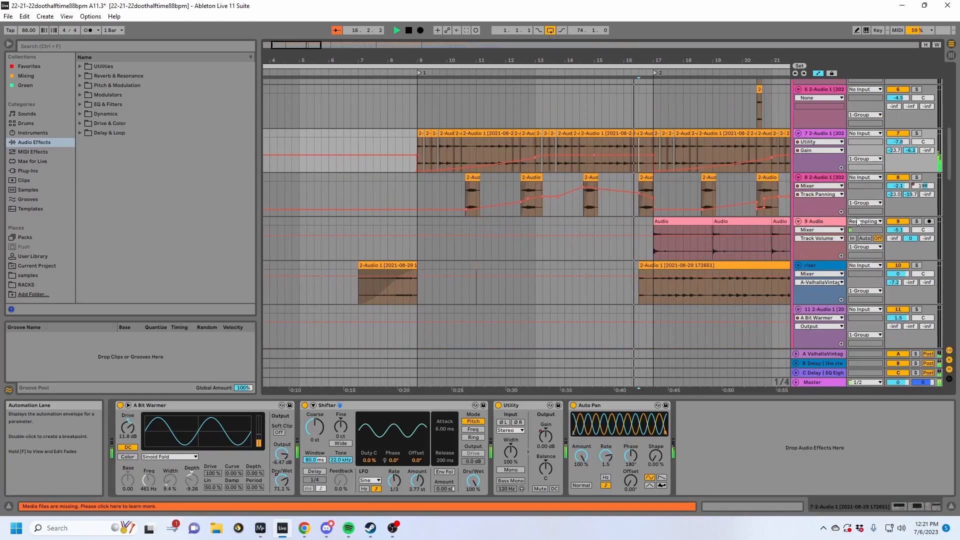
click(917, 178)
click(637, 179)
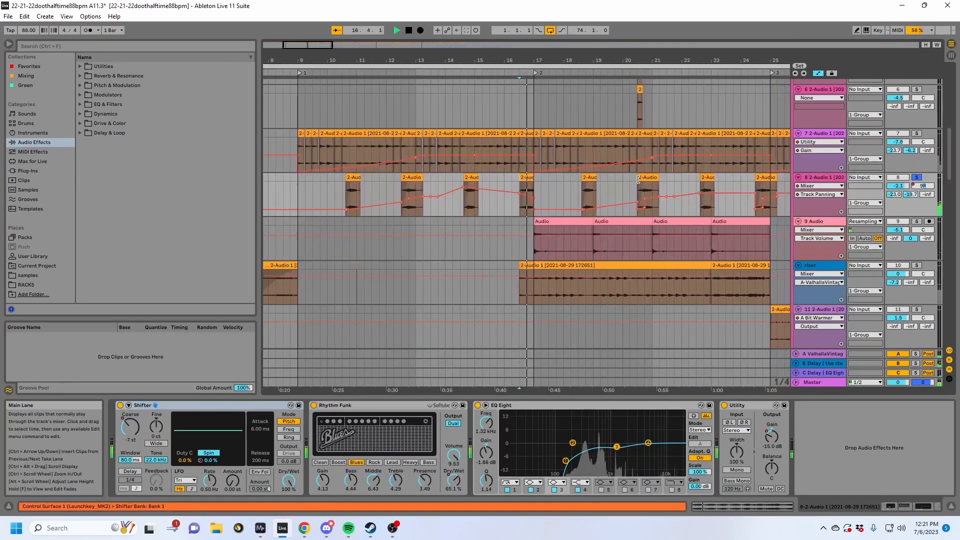
click(461, 178)
key(space)
key(space)
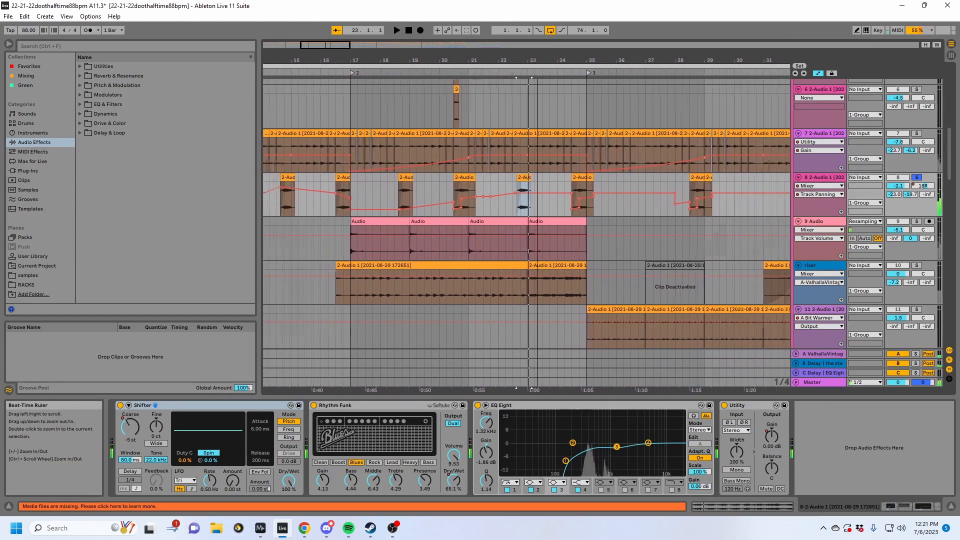
- Solo the 9 Audio track and play it from bar 17
drag(440, 60, 606, 60)
scroll(590, 209, down, 6)
click(472, 193)
click(917, 162)
key(space)
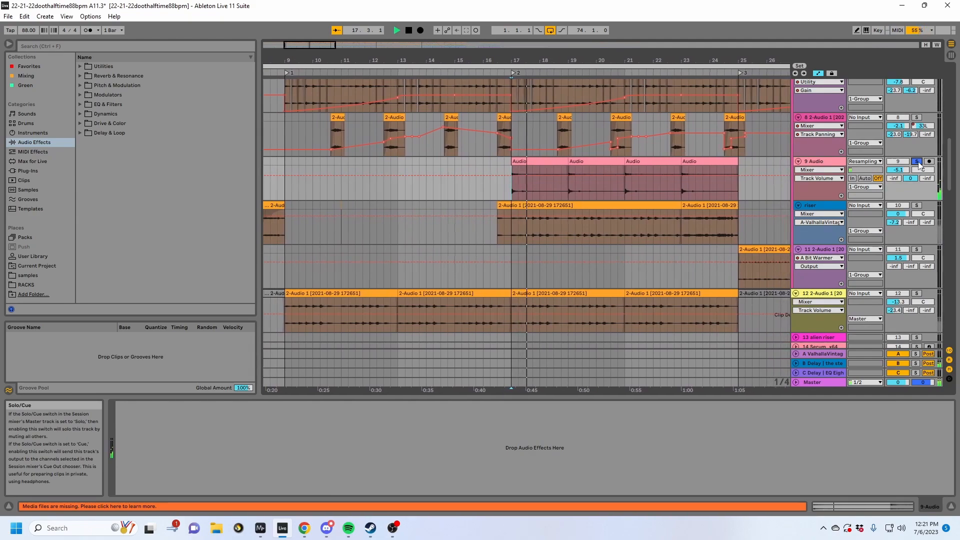
- Hide the automation lanes and solo the riser track, showing its EQ Eight
key(a)
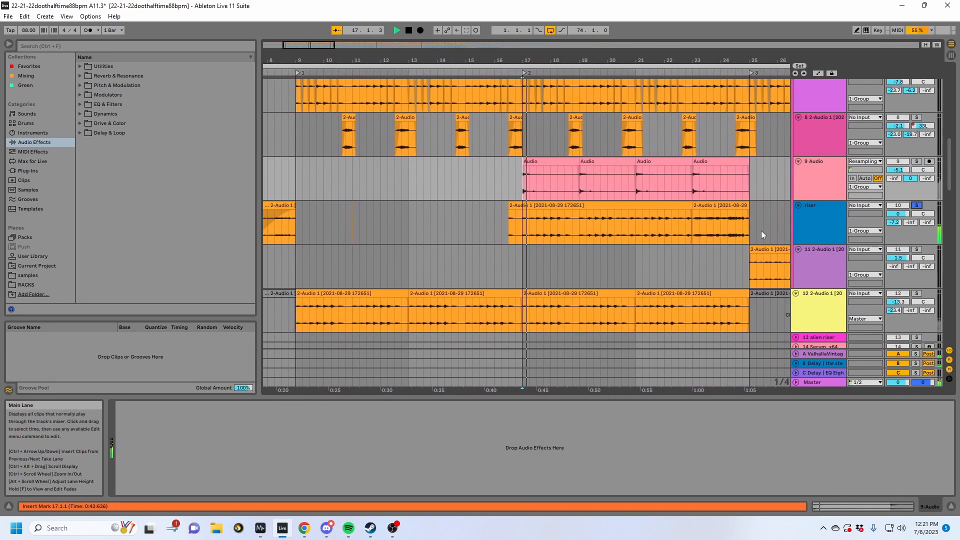
click(838, 227)
scroll(836, 225, down, 3)
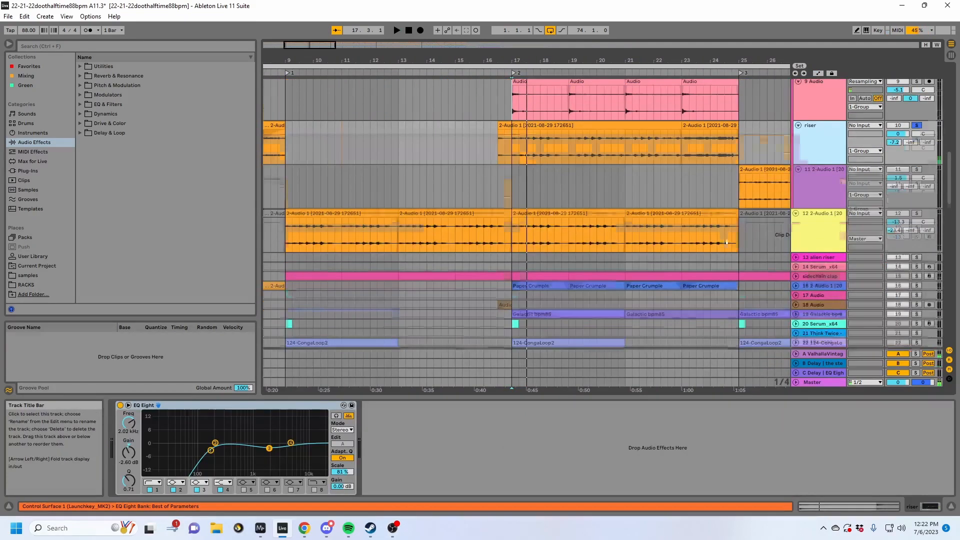
- Solo the 12 2-Audio 1 track and play its clip starting at bar 17
click(541, 180)
click(916, 173)
key(space)
click(577, 176)
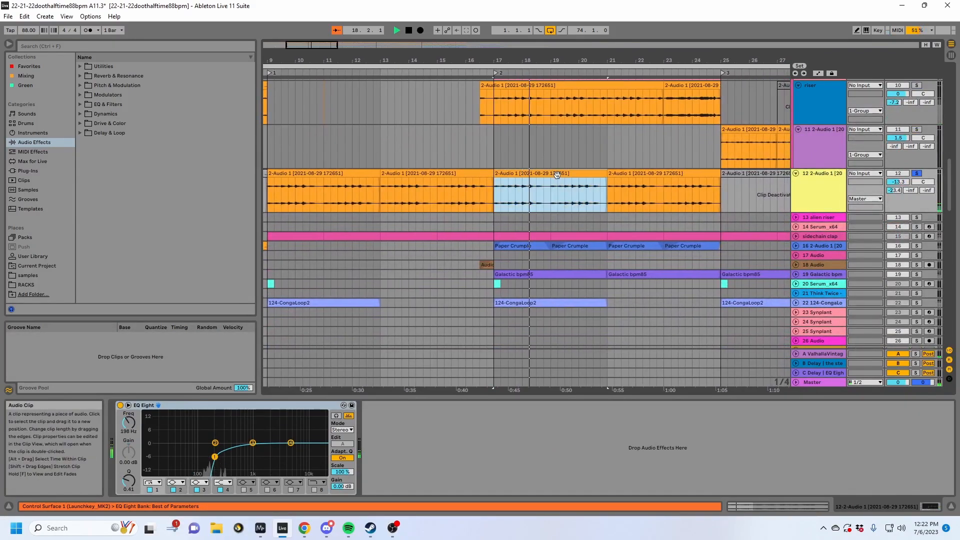
- Solo the all drums group and play it from bar 9, showing its device chain
scroll(564, 181, down, 2)
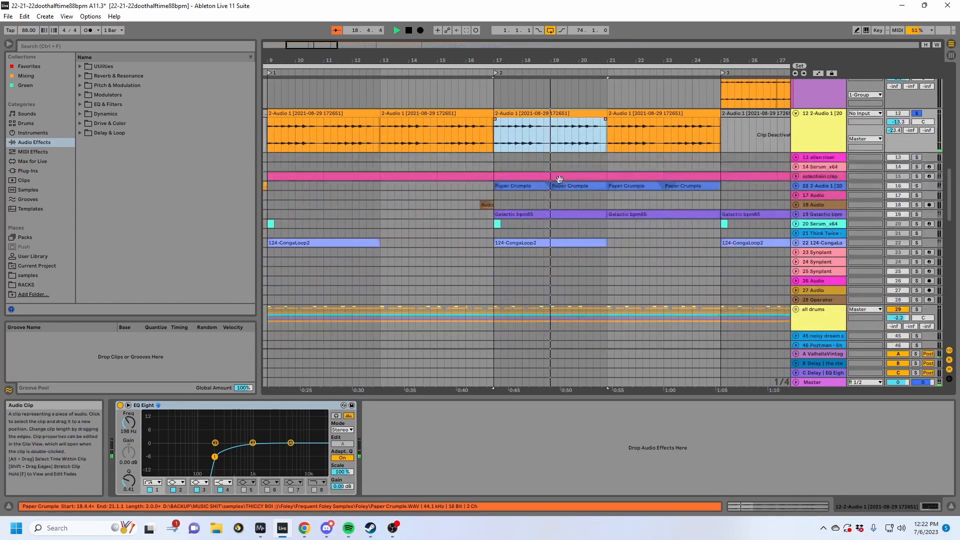
scroll(572, 160, left, 4)
click(487, 151)
key(space)
click(485, 156)
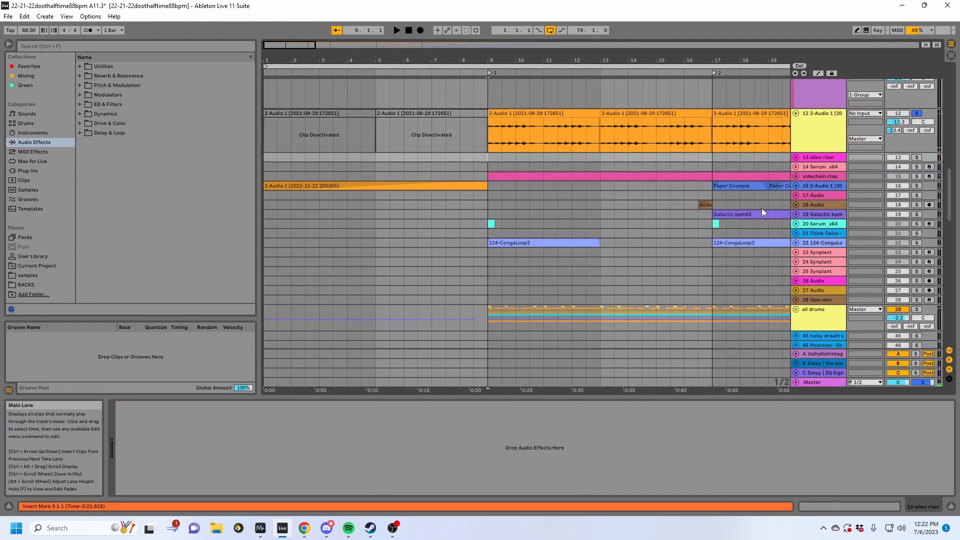
scroll(761, 208, down, 4)
click(827, 205)
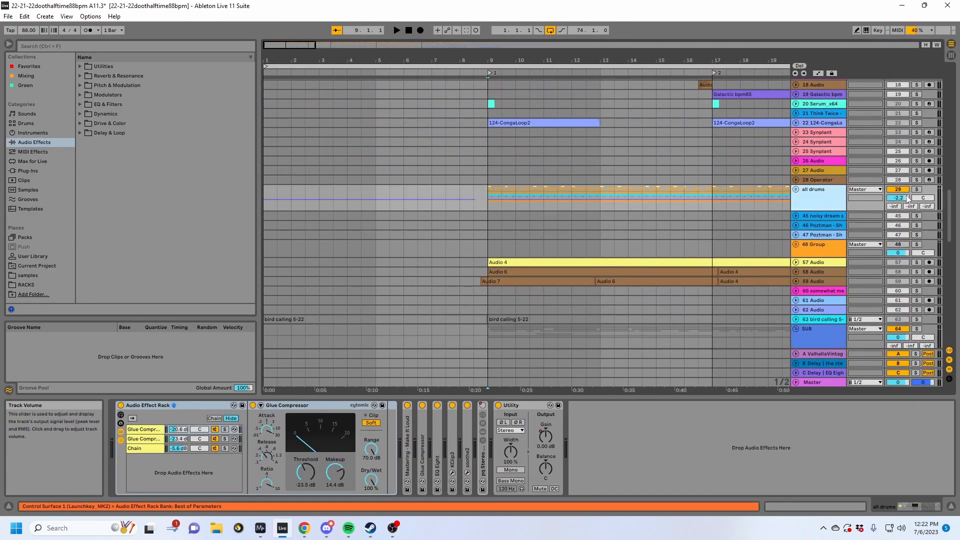
click(916, 189)
key(space)
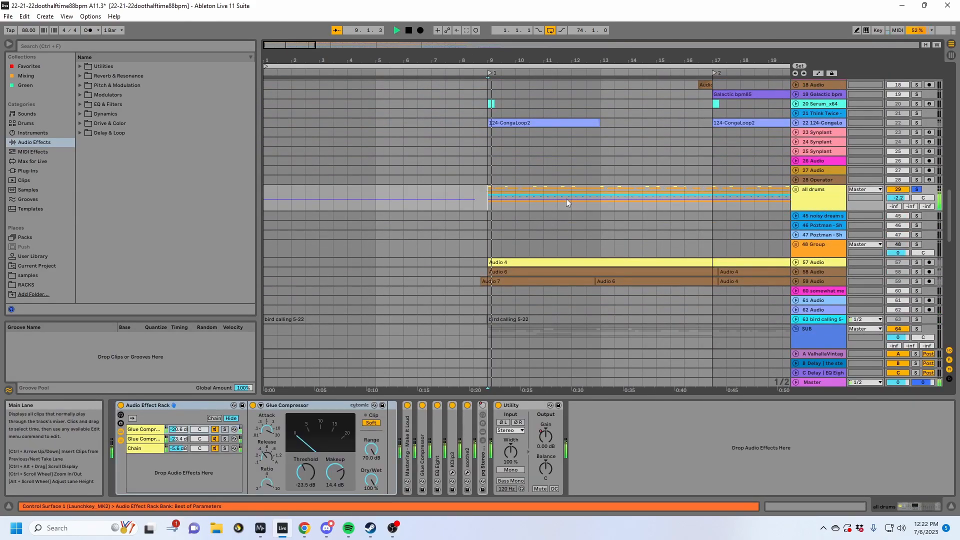
- Unfold the all drums group, stop playback, and look through its percussion and clap/snare tracks
click(796, 189)
scroll(697, 204, down, 5)
key(space)
scroll(563, 179, up, 2)
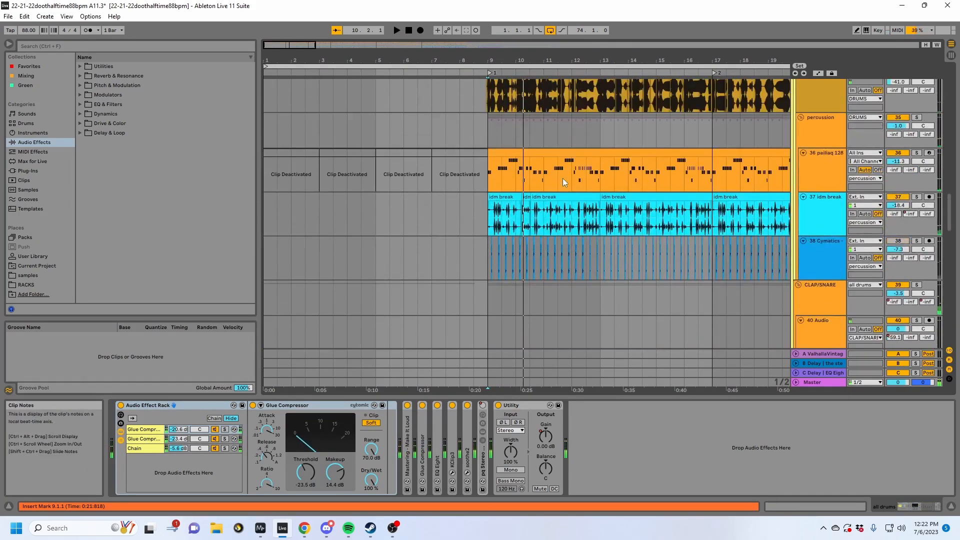
- Select the first idm break clip at bar 9 and look over the devices on its track
scroll(562, 179, down, 1)
drag(518, 60, 445, 135)
click(436, 157)
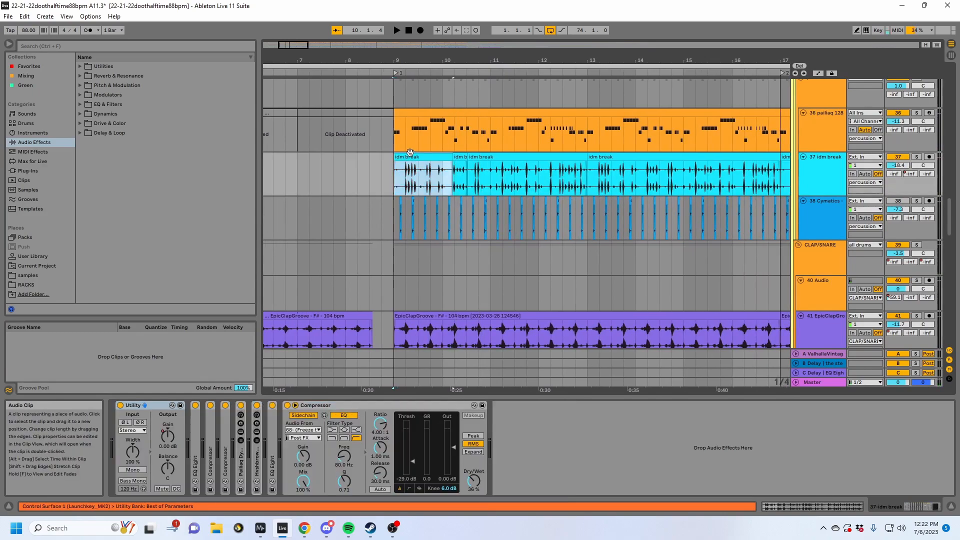
click(825, 168)
- Solo the 41 EpicClapGroove track and inspect its clip starting at bar 9 beside the orange audio clip below
scroll(435, 197, down, 3)
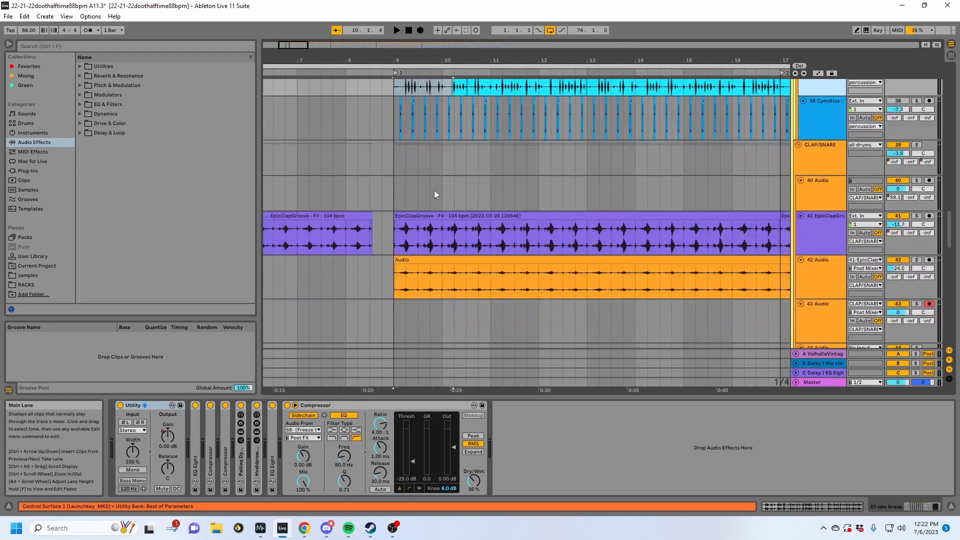
click(600, 216)
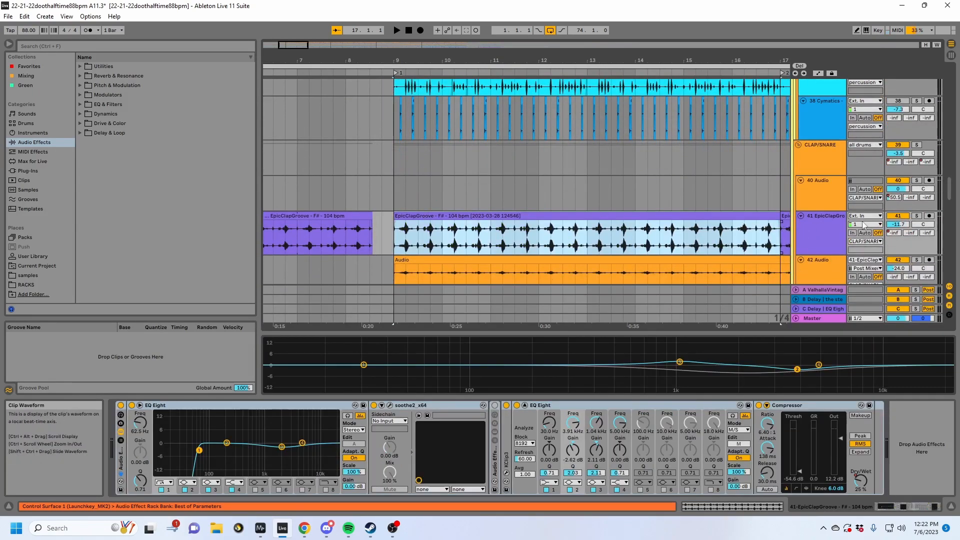
click(814, 241)
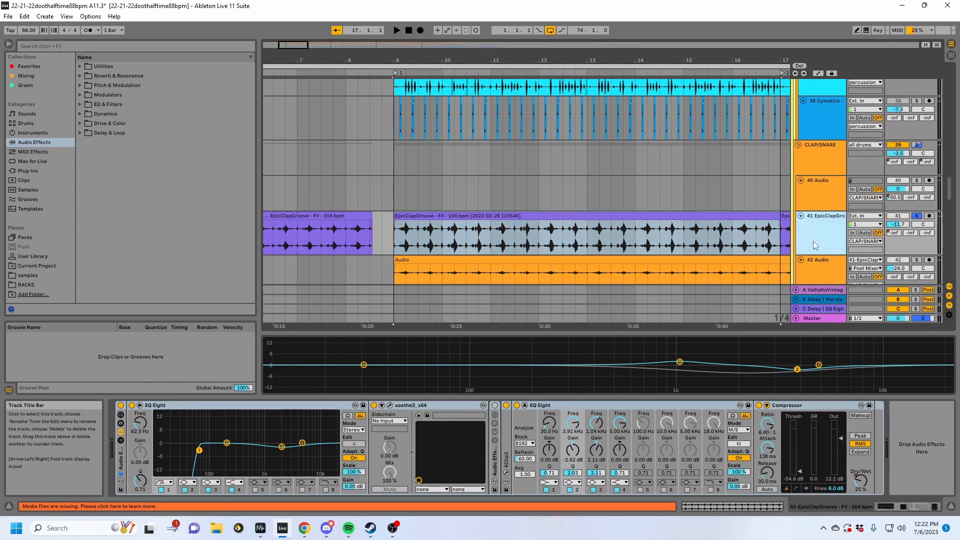
scroll(813, 241, down, 2)
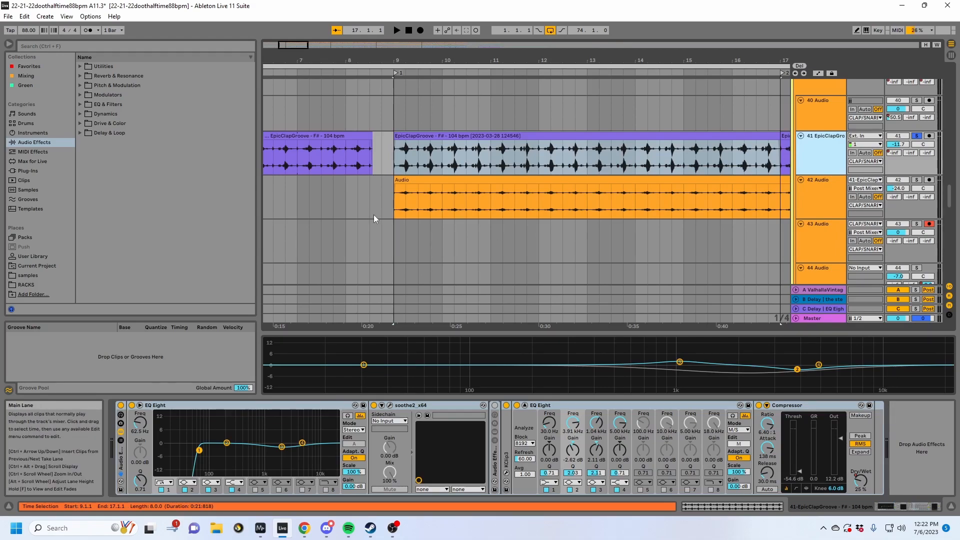
drag(395, 59, 326, 60)
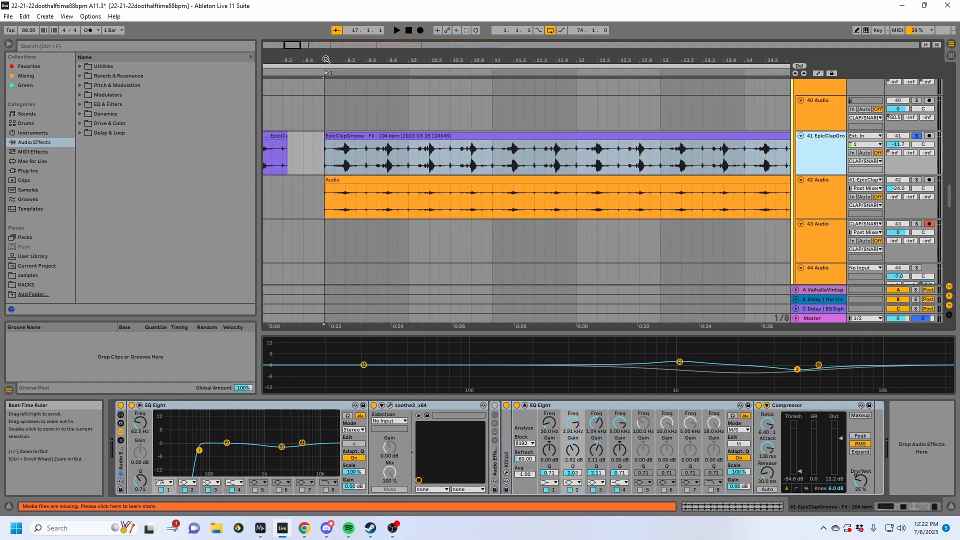
click(329, 138)
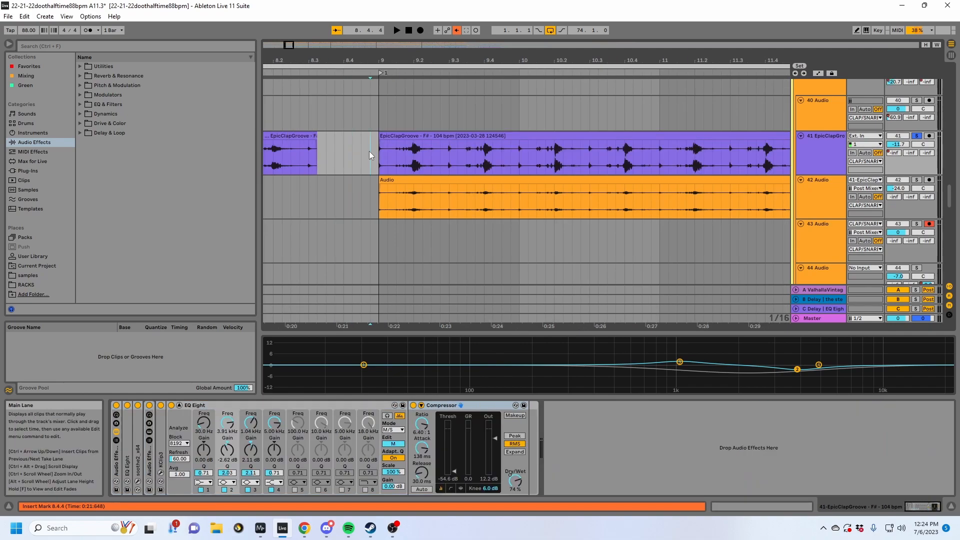
- Solo the whole CLAP/SNARE group and play it from bar 9
scroll(502, 189, up, 2)
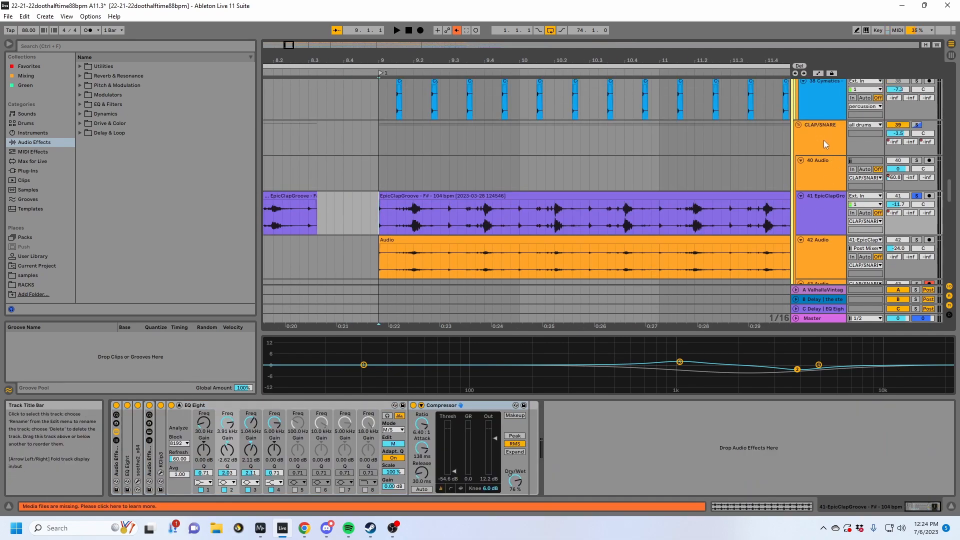
click(916, 125)
key(space)
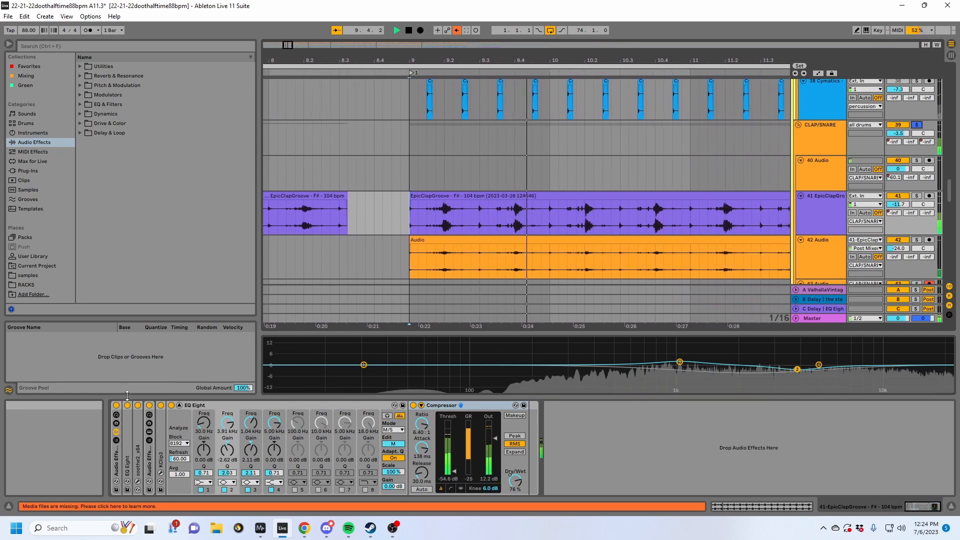
key(space)
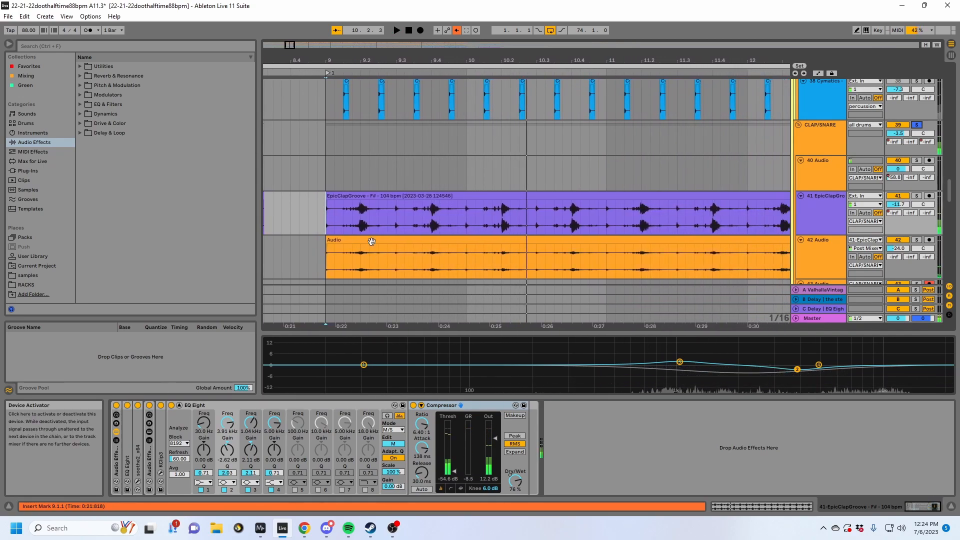
- Turn off all devices on the EpicClapGroove track and play its clip unprocessed from bar 9
click(364, 195)
click(117, 406)
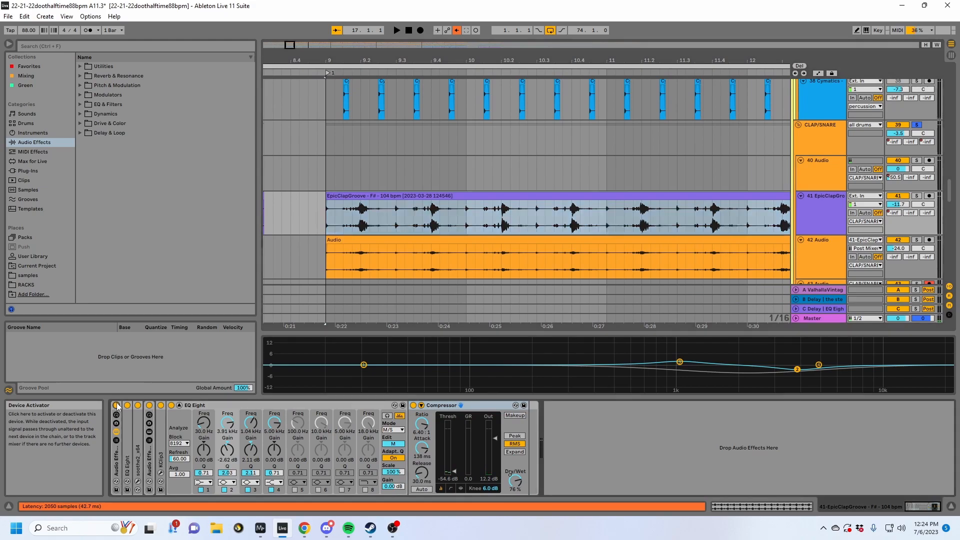
click(116, 406)
key(space)
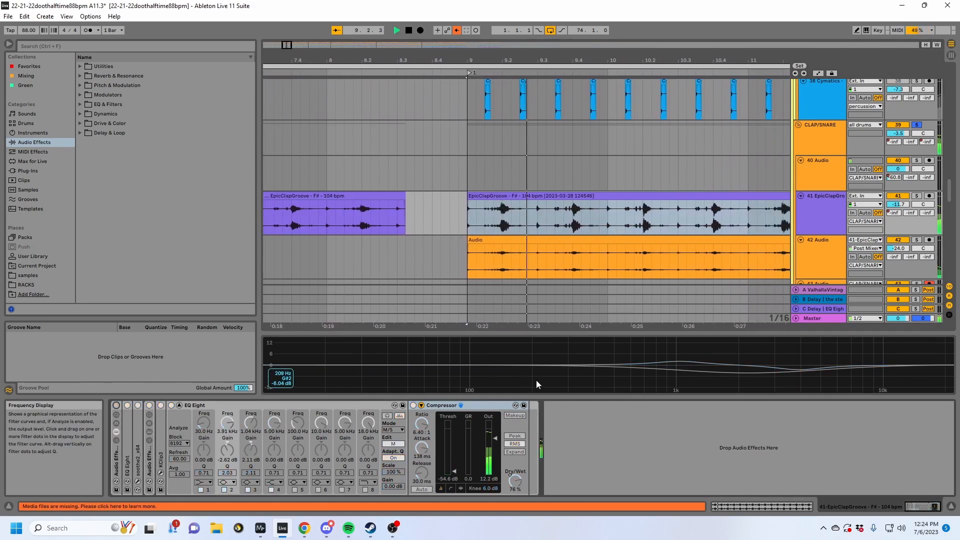
key(space)
- Show the clip's sample settings, search all browser results for "epicclapgroove", and preview "EpicClapGroove - F# - 104 bpm.wav"
key(shift+Tab)
key(ctrl+f)
text(epicclapgroove)
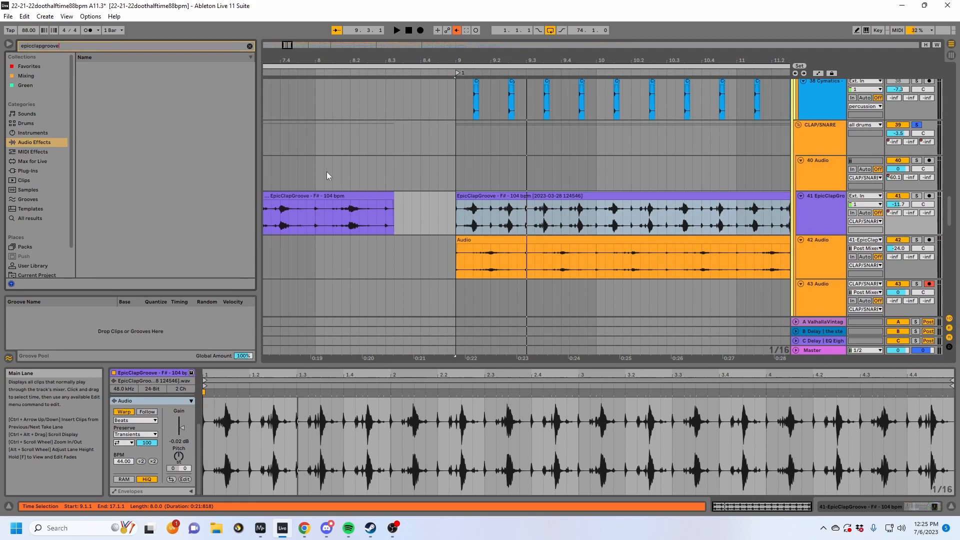
click(31, 219)
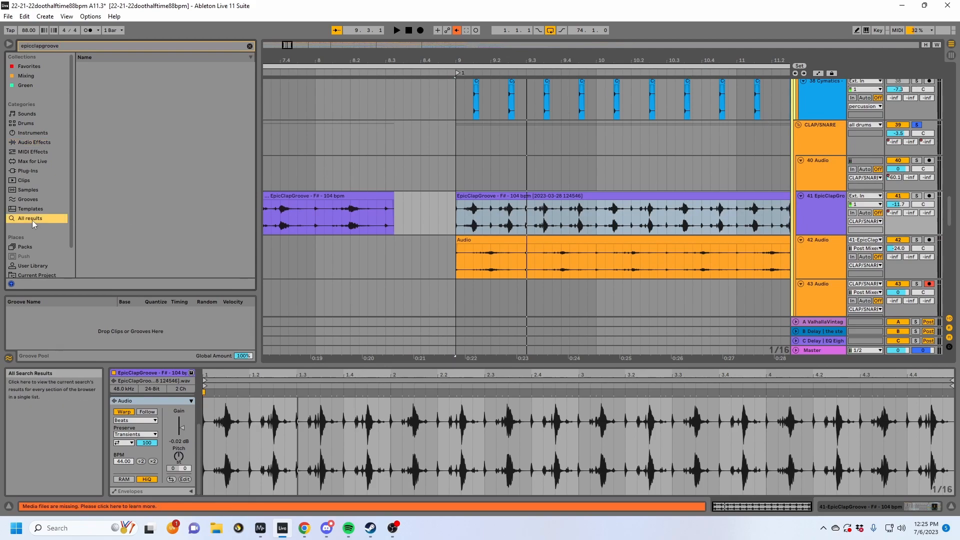
click(140, 114)
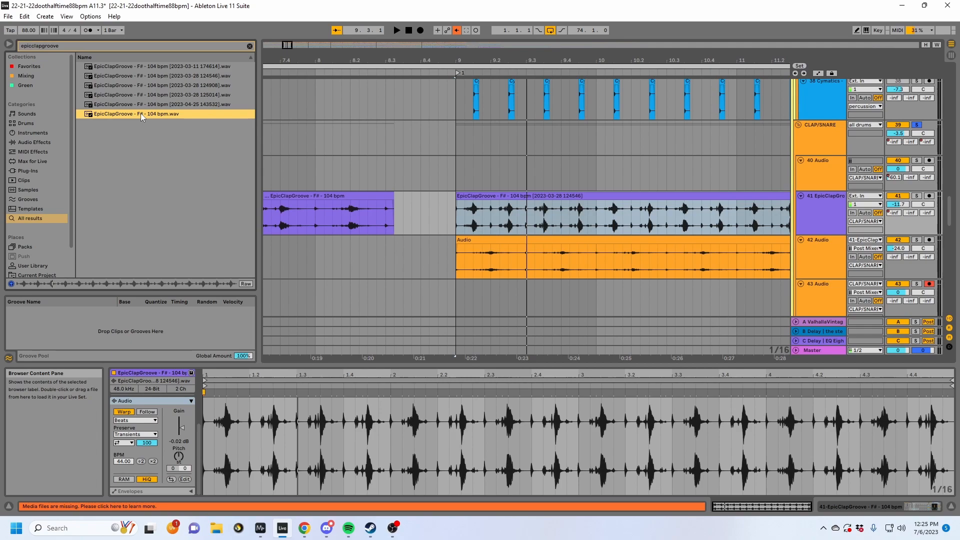
- Play the EpicClapGroove clip from bar 9, undo its halved sample tempo, and play it again at 88 BPM
click(616, 239)
key(space)
click(562, 202)
key(space)
click(553, 194)
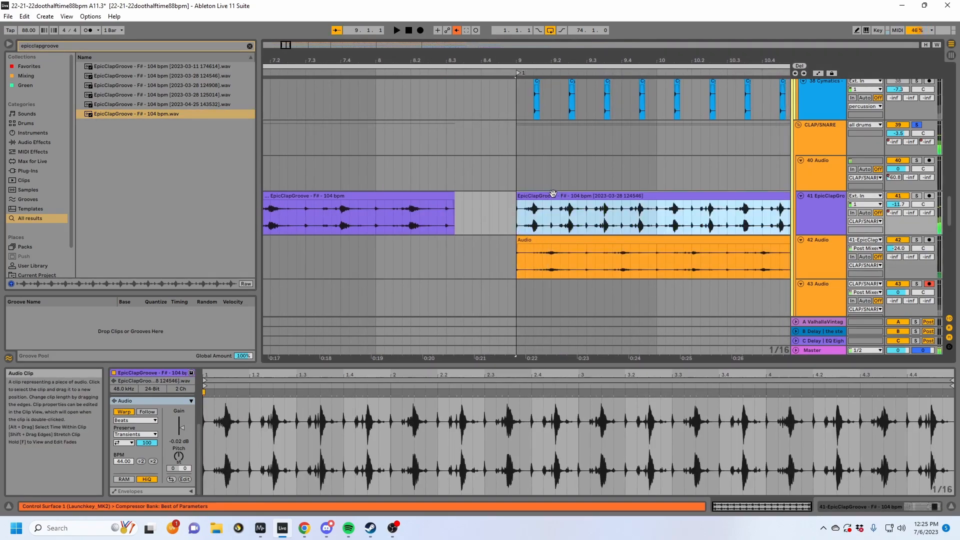
key(ctrl+z)
key(space)
scroll(699, 425, down, 4)
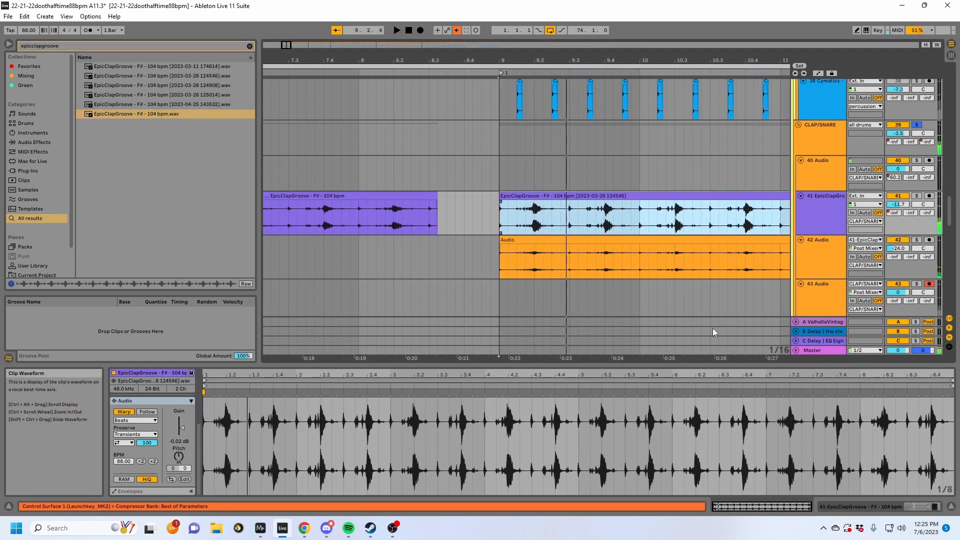
- Turn the EpicClapGroove track's devices back on and unfold its first EQ Eight
key(shift+Tab)
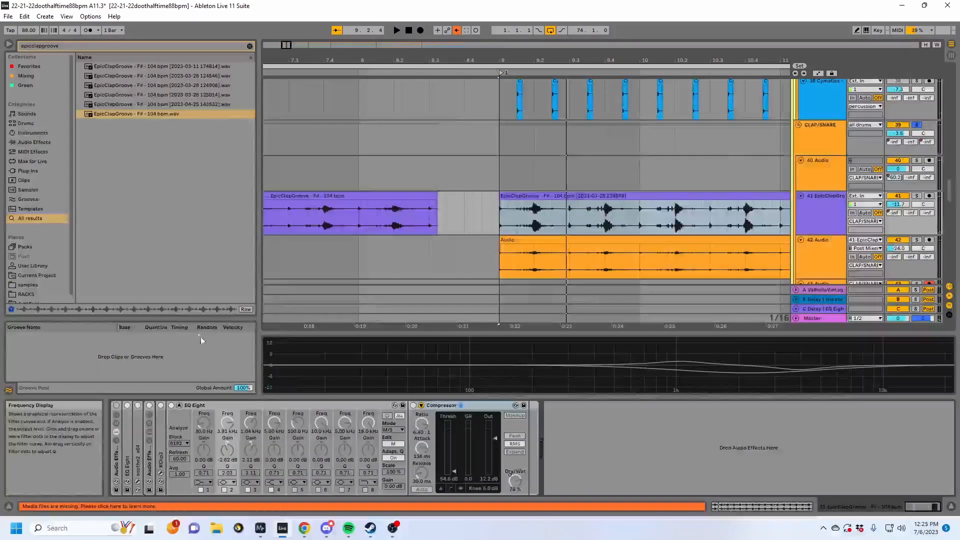
click(117, 405)
double_click(128, 441)
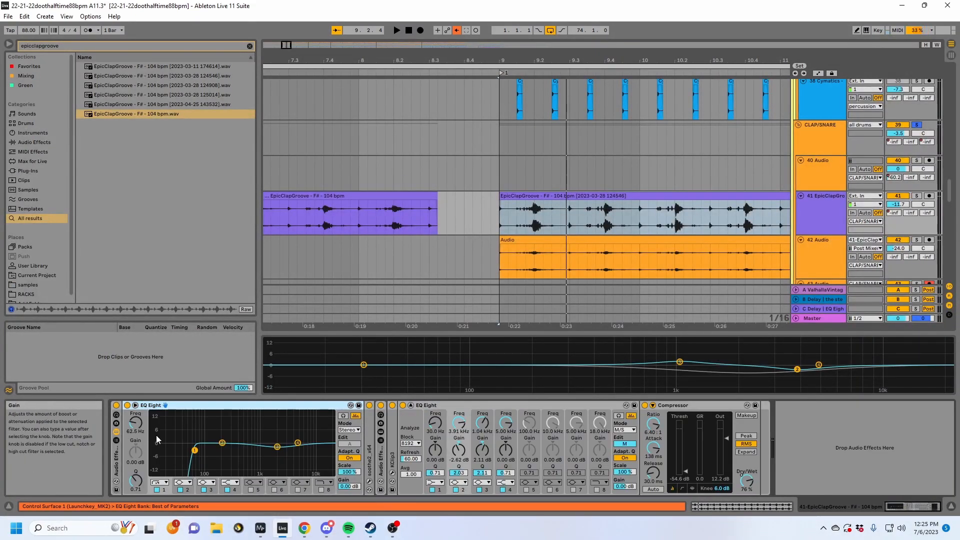
- Unfold soothe2, view its settings in the plug-in window, and close the window
double_click(368, 452)
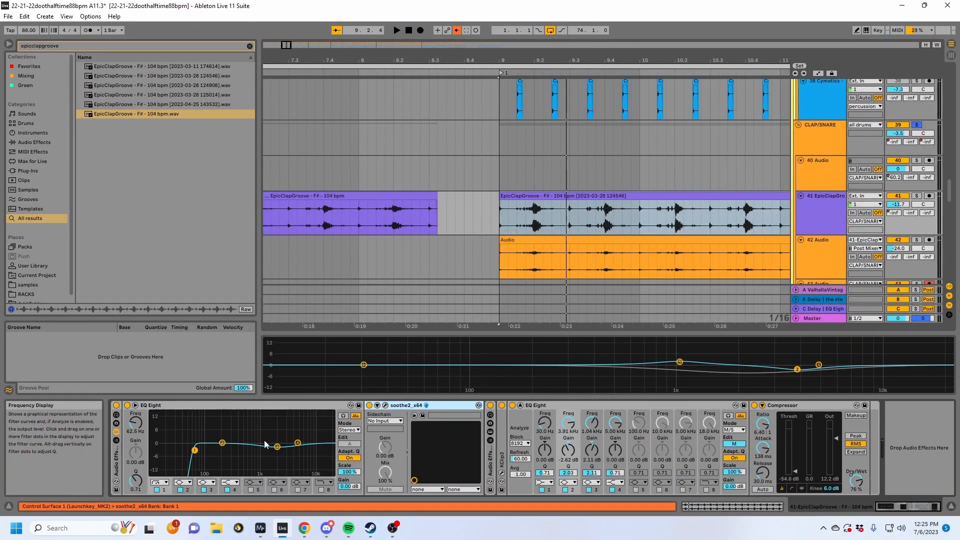
click(386, 406)
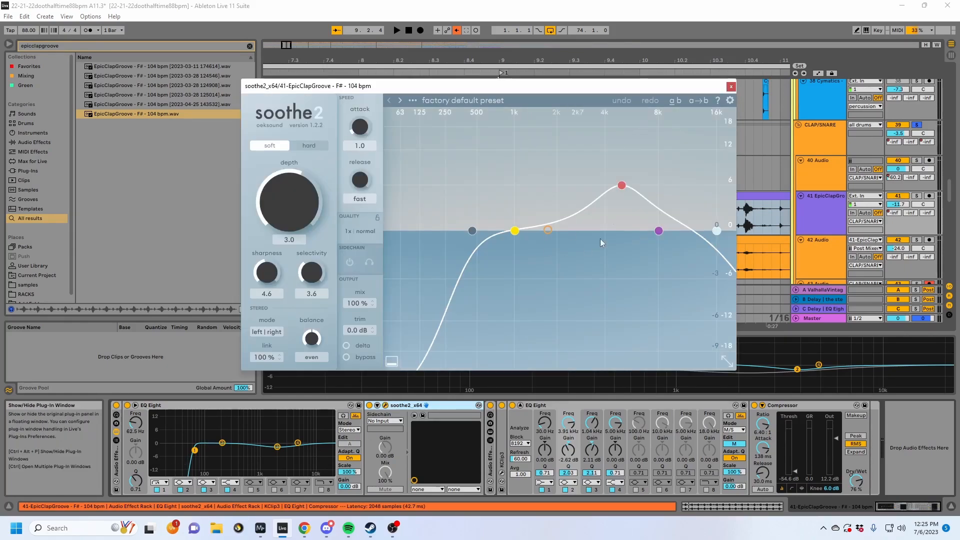
click(731, 87)
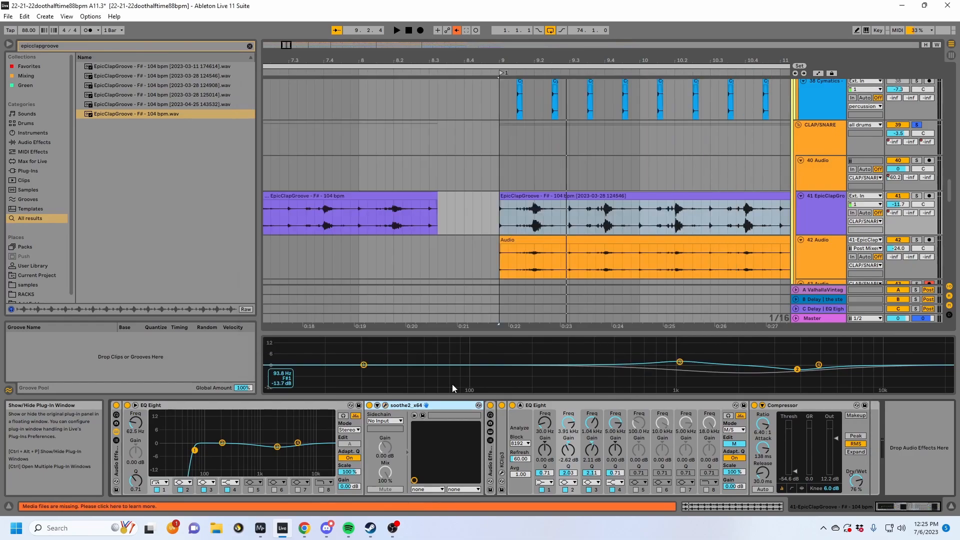
- Unfold the Audio Effect Rack after soothe2 and bring up the ST4b plug-in window over the arrangement
click(490, 440)
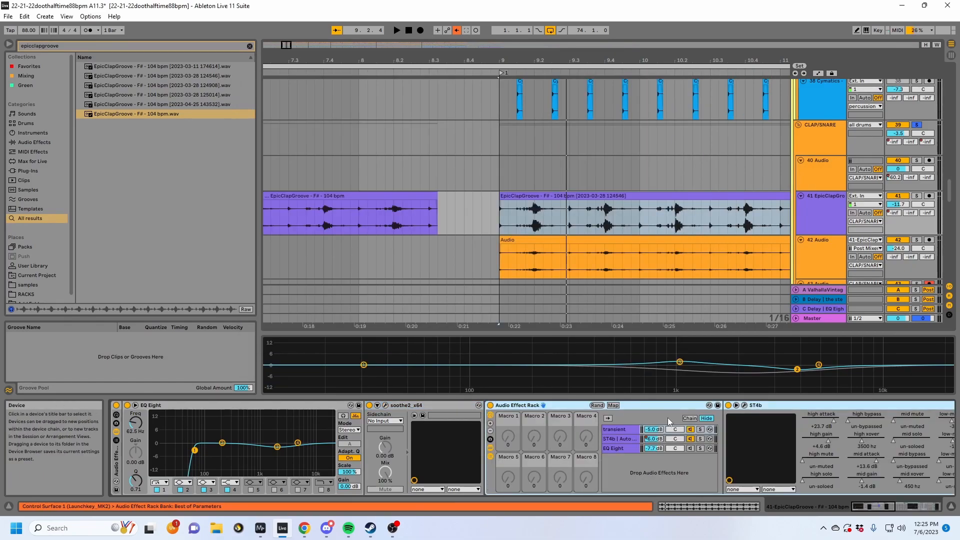
click(768, 405)
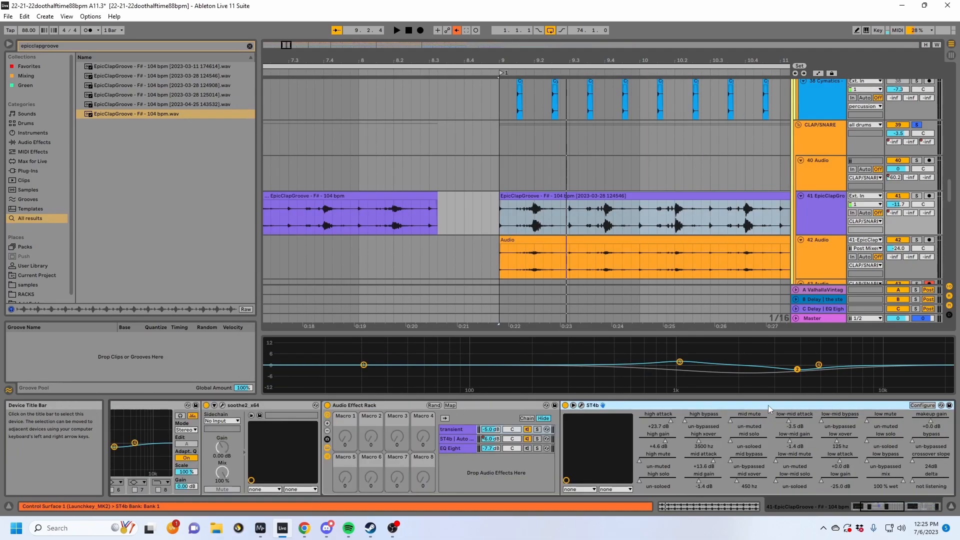
key(Left)
key(Left)
click(508, 405)
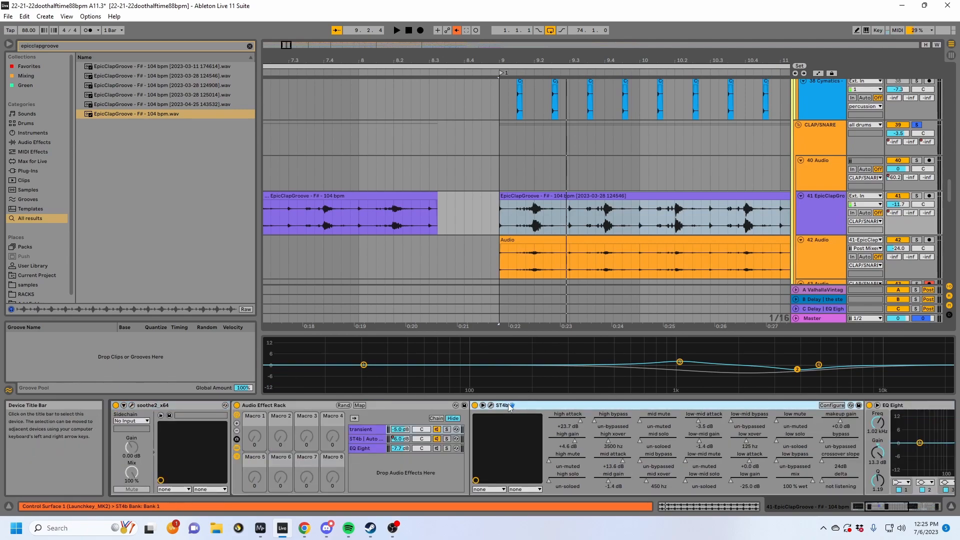
click(491, 406)
drag(783, 129, 570, 125)
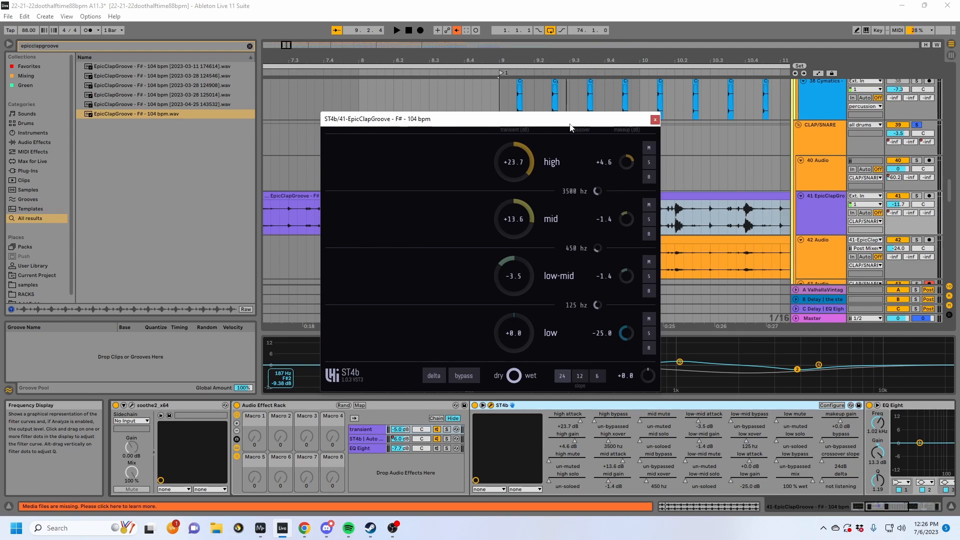
click(655, 119)
click(512, 405)
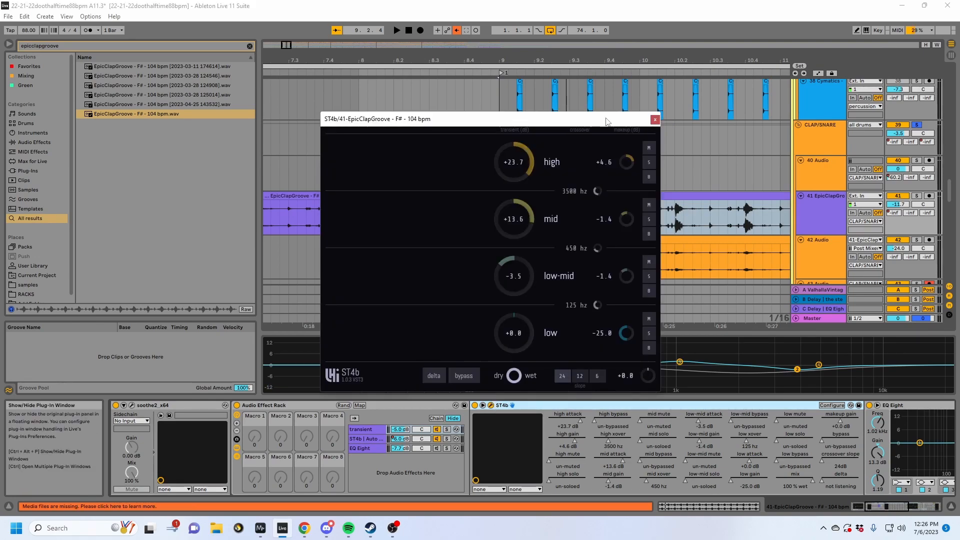
- Try the high band's transient at +45.0 dB in ST4b and bring it down to +28.0 dB
drag(509, 159, 509, 140)
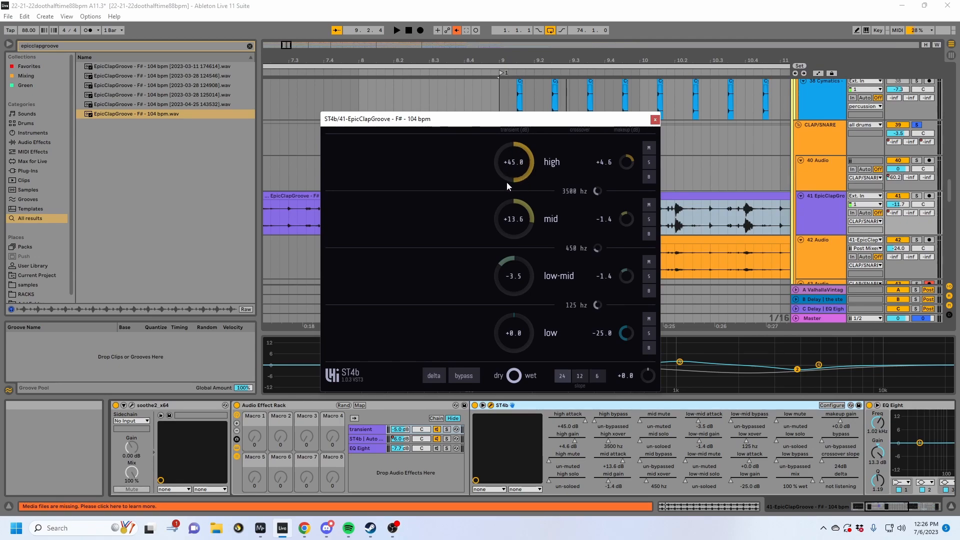
mouse_move(501, 162)
mouse_down()
mouse_move(500, 210)
mouse_move(501, 162)
mouse_up()
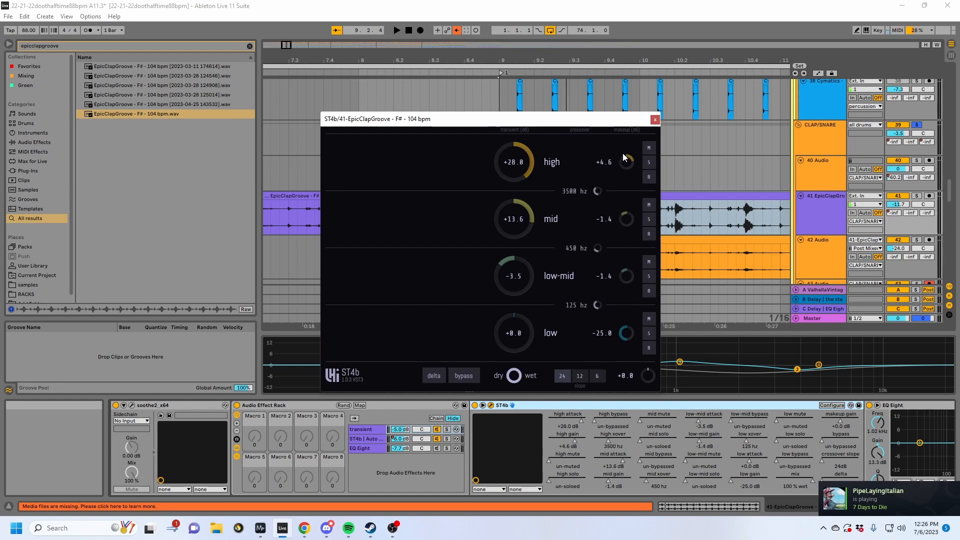
drag(626, 162, 629, 163)
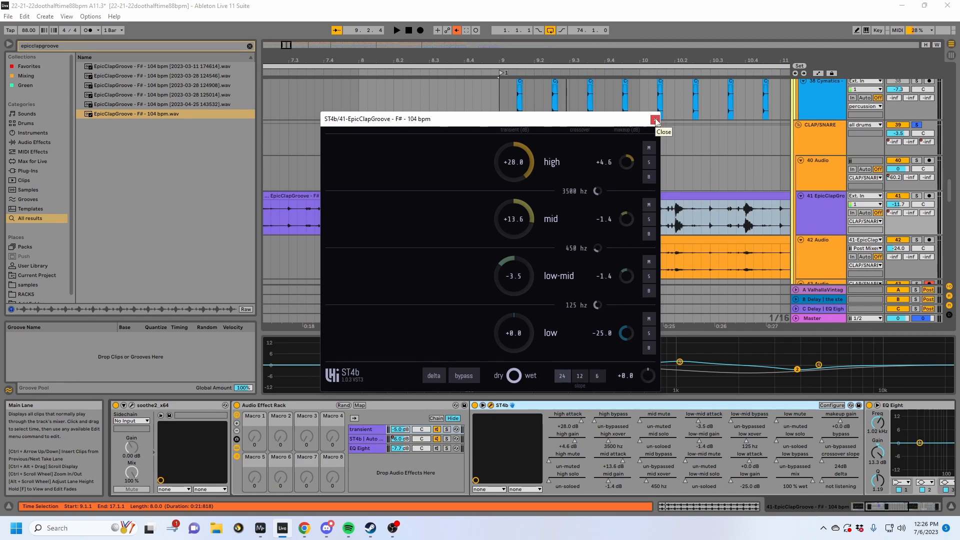
- Compare the rack's ST4b chains, solo the EpicClapGroove track and its transient chain, and play from bar 9
click(372, 439)
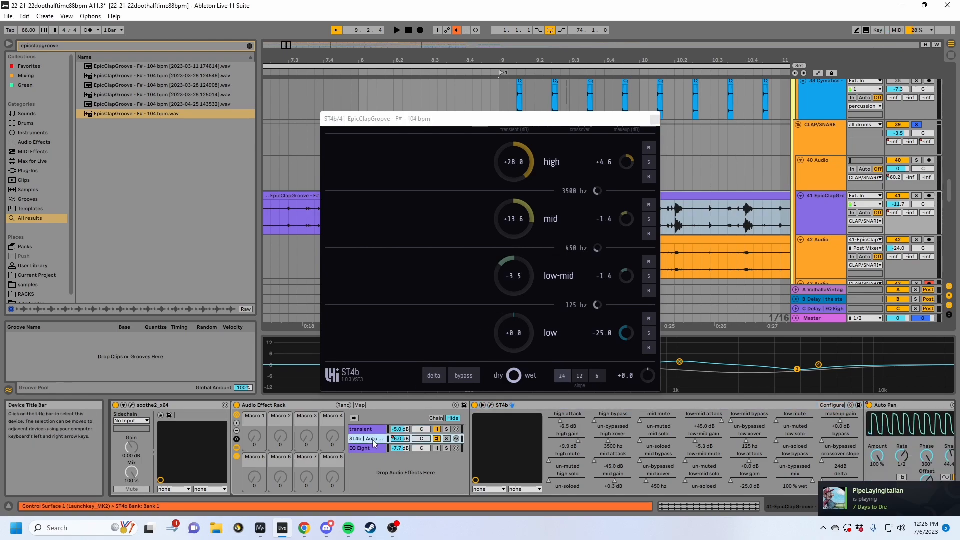
click(376, 431)
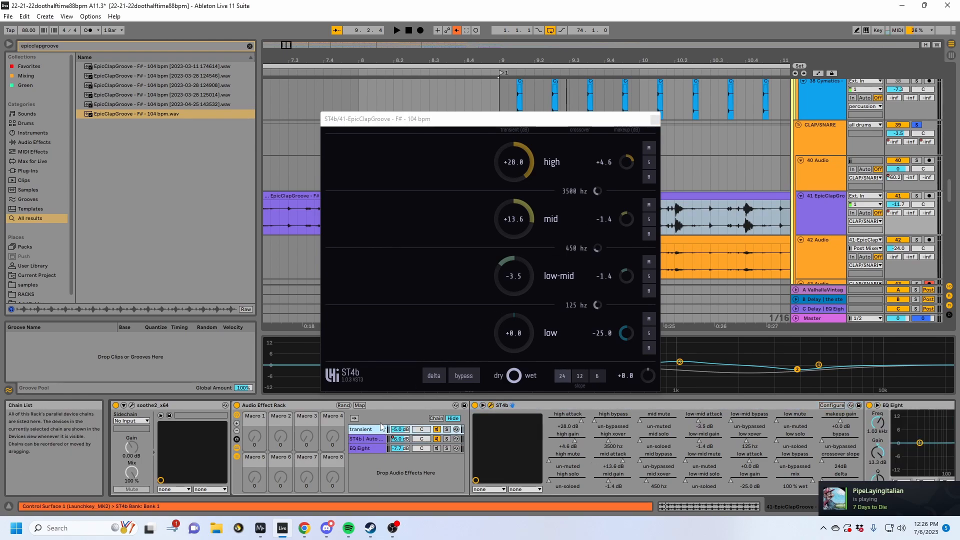
click(917, 196)
key(space)
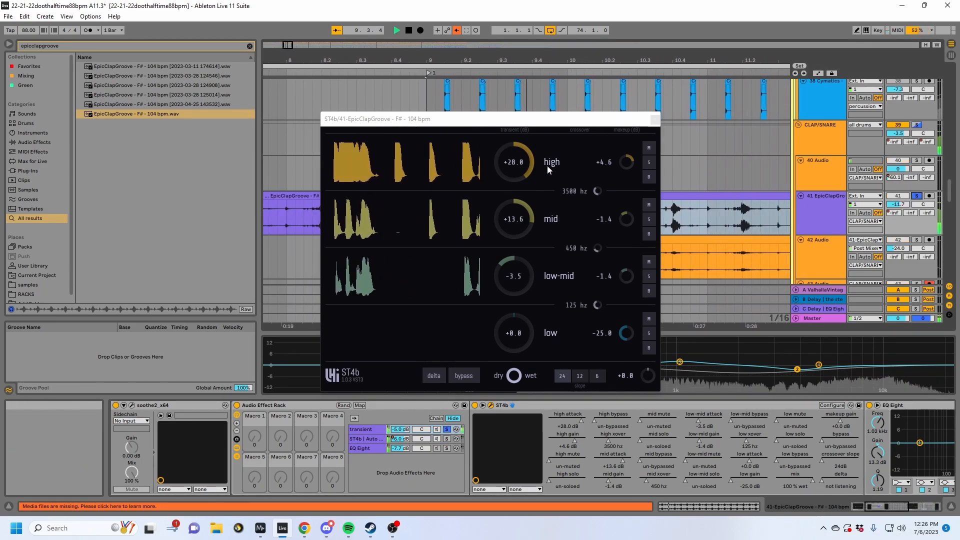
- Lower the high band's transient to -38.4 dB in ST4b and play the result
drag(525, 167, 526, 280)
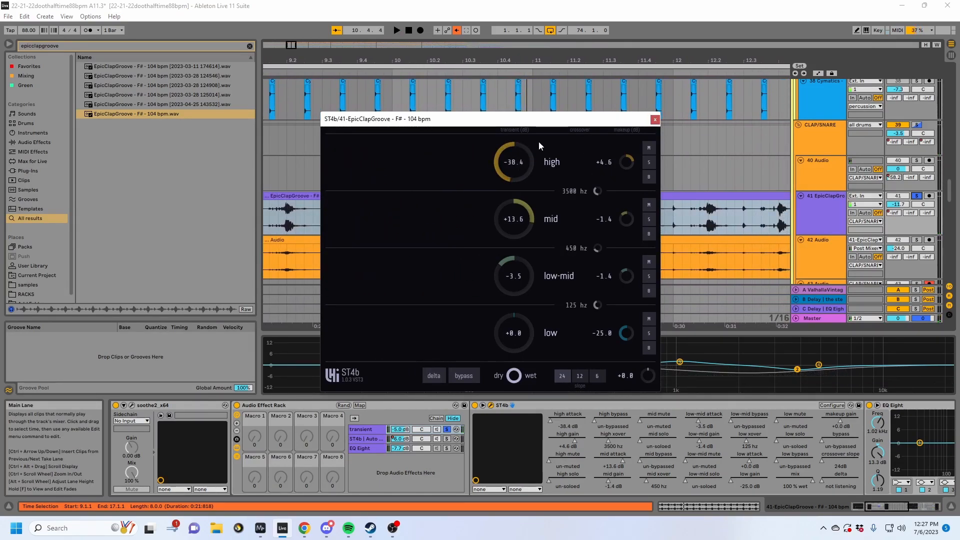
key(space)
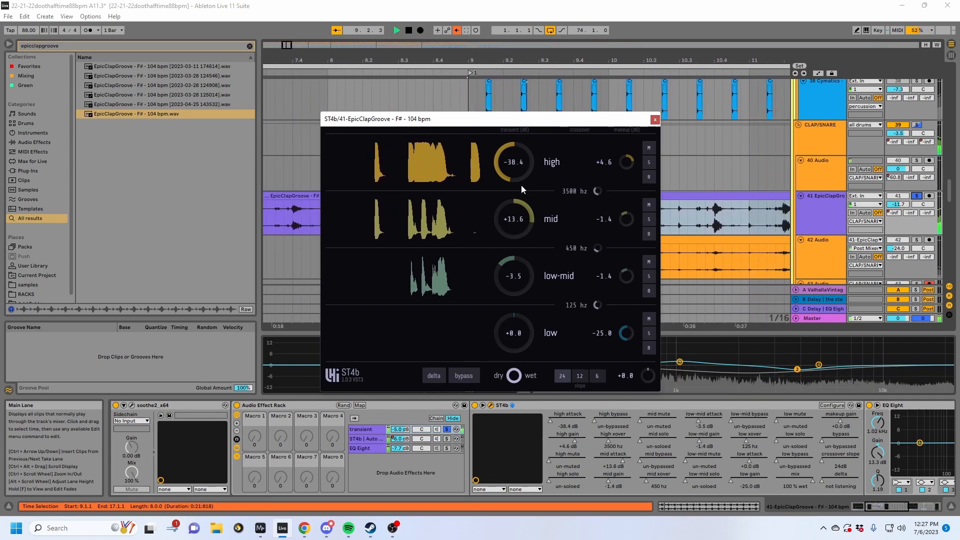
- Try transients of -35.6 dB for the mid band and +45.0 dB for the high and low-mid bands in ST4b during playback
scroll(524, 216, down, 10)
key(space)
key(space)
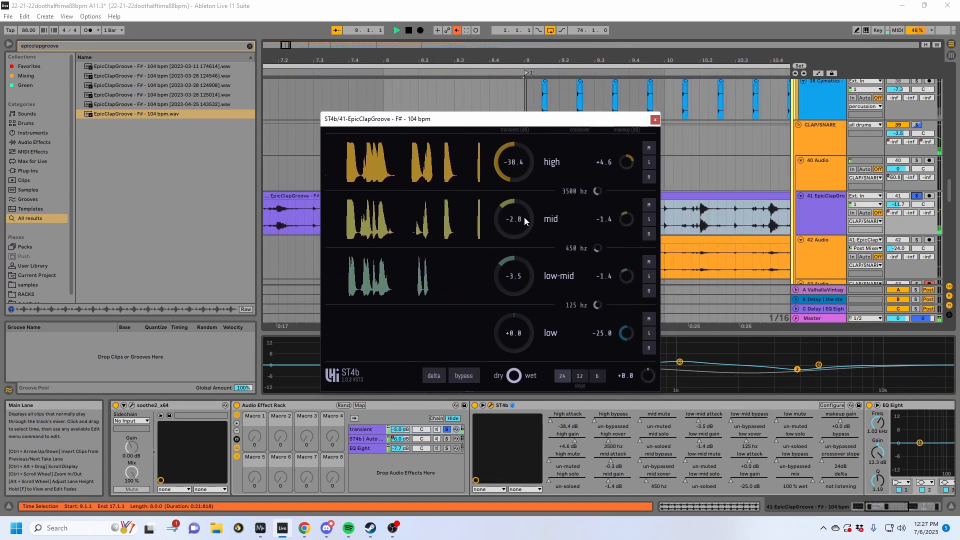
scroll(523, 216, down, 4)
scroll(521, 156, up, 20)
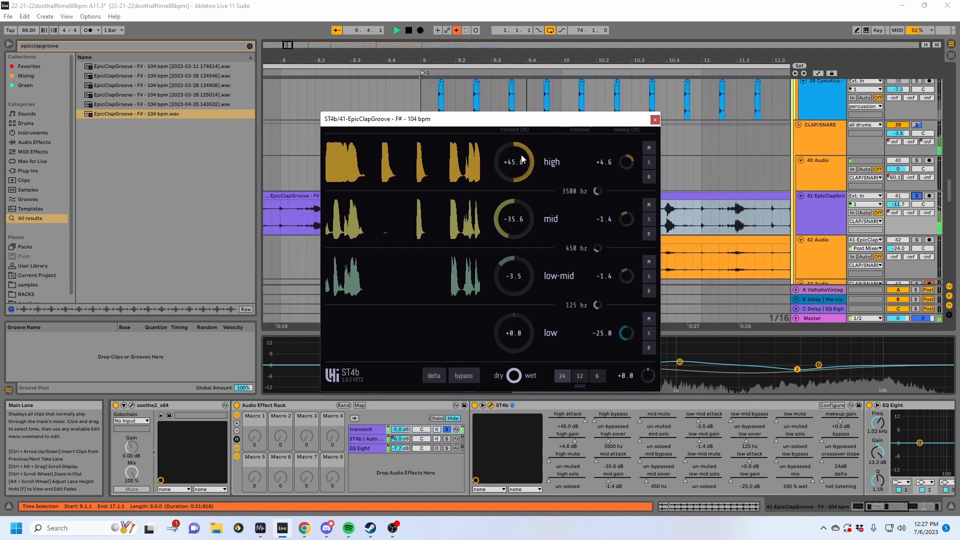
scroll(518, 291, down, 12)
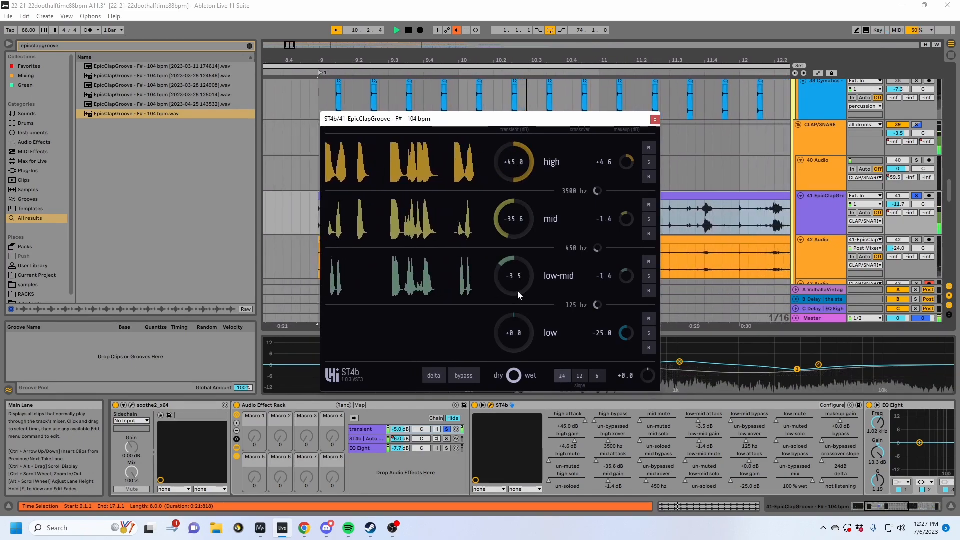
scroll(517, 292, up, 20)
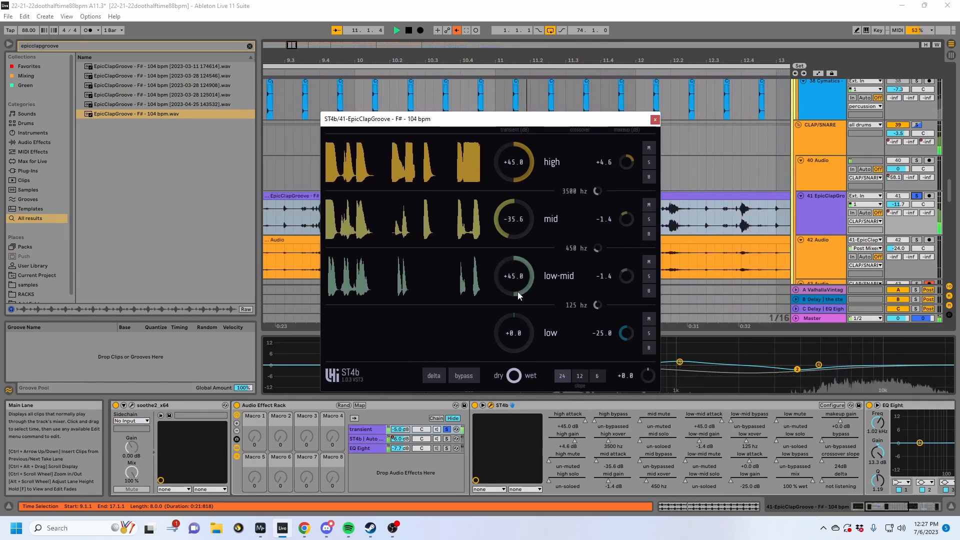
- Stop playback and undo the trial transient changes in ST4b, including the high band's -38.4 dB
key(space)
key(ctrl+z)
key(ctrl+z)
key(ctrl+z)
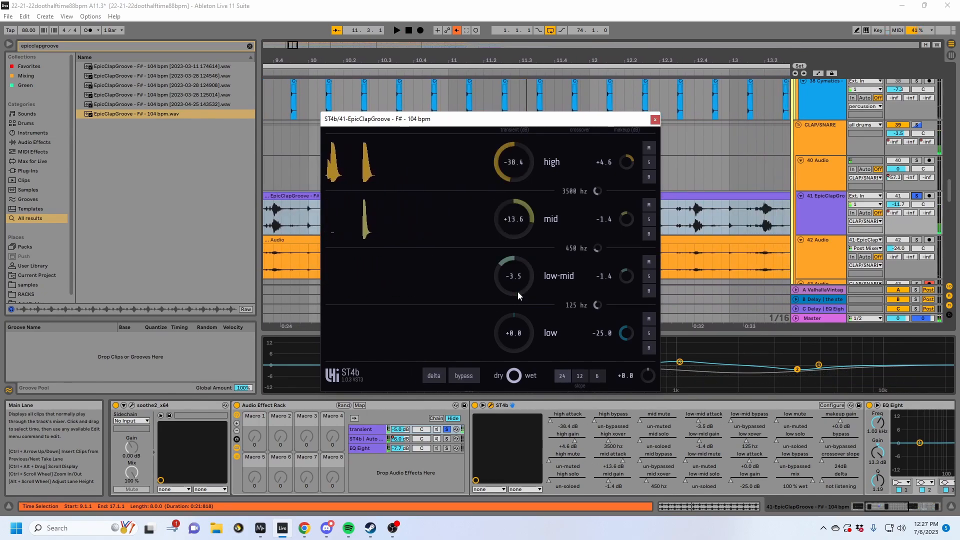
key(ctrl+z)
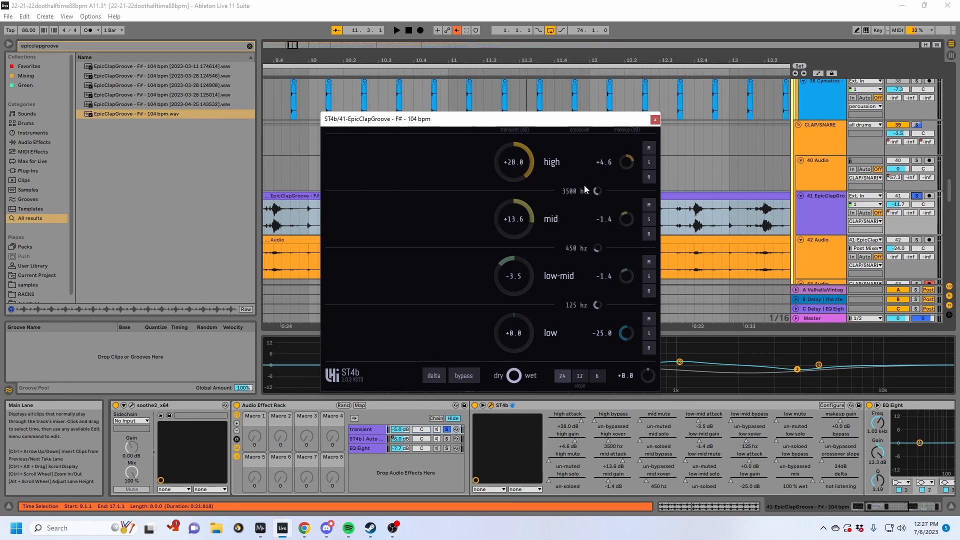
- Solo the ST4b | Auto Pan chain and place its ST4b window beside the transient chain's ST4b window for comparison
click(367, 428)
click(371, 438)
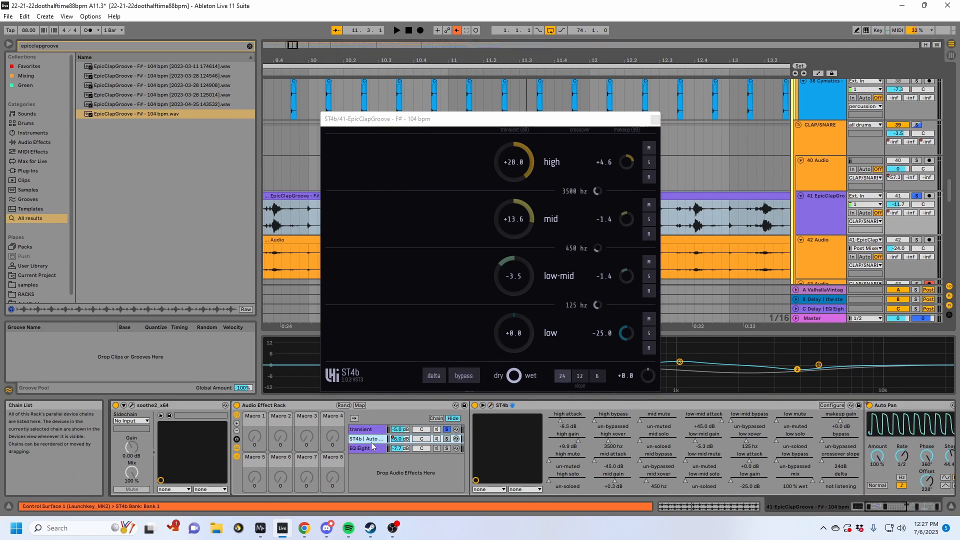
click(446, 439)
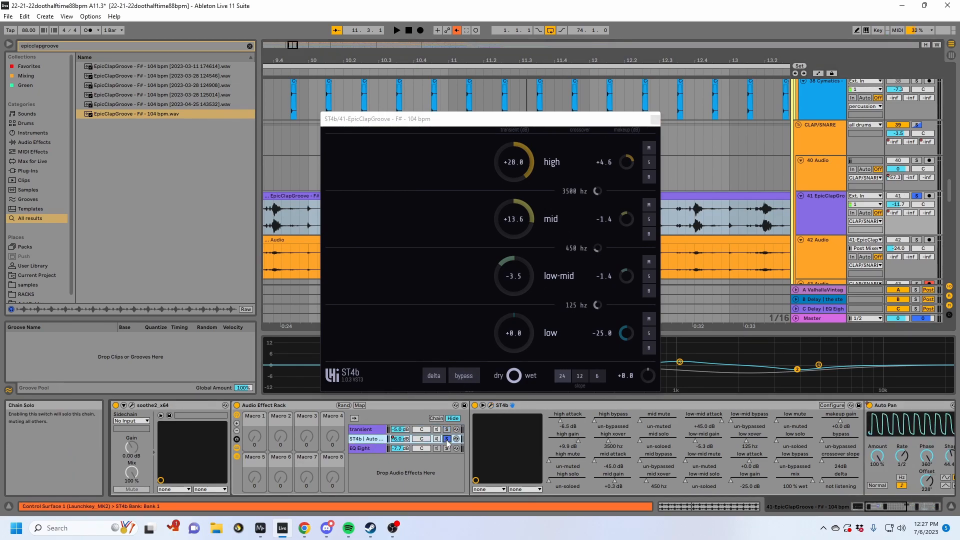
click(491, 405)
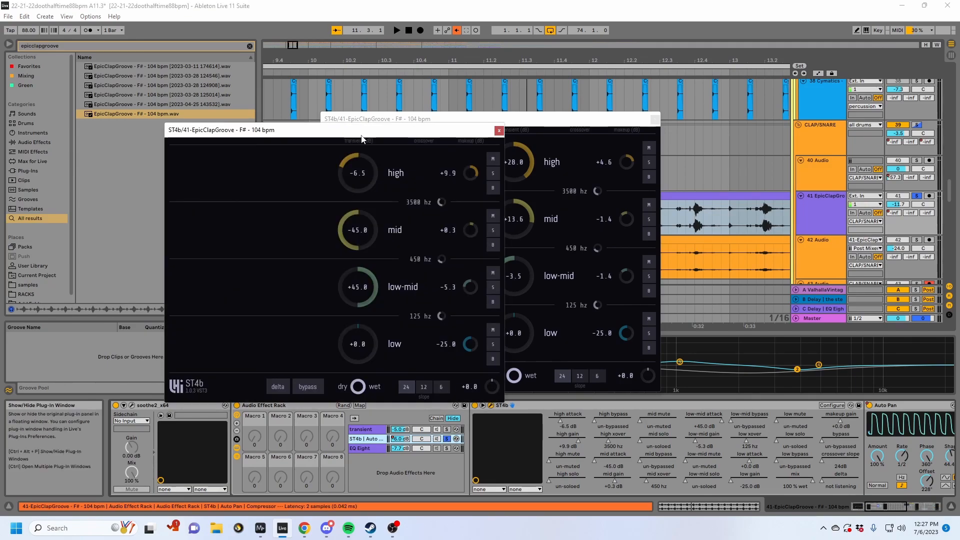
drag(362, 139, 239, 147)
click(517, 212)
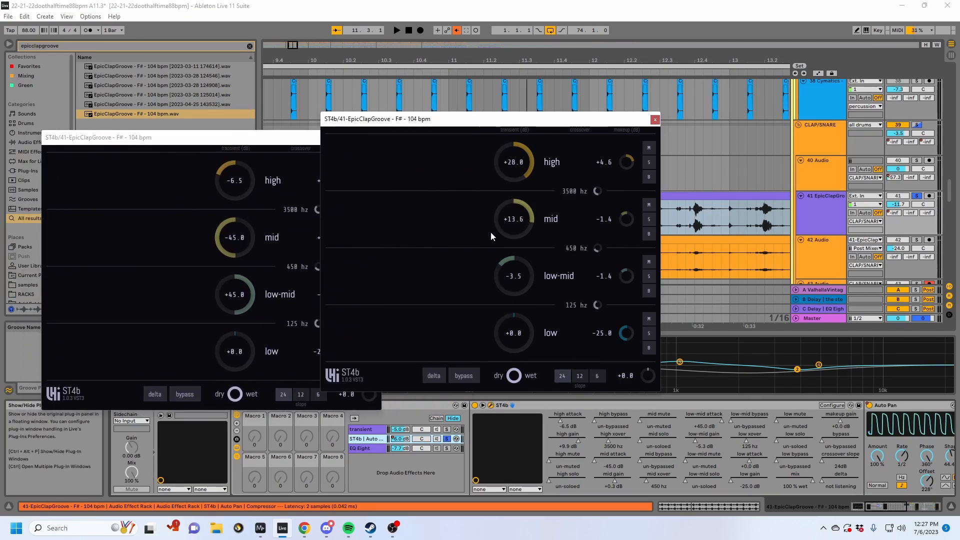
double_click(508, 220)
key(ctrl+z)
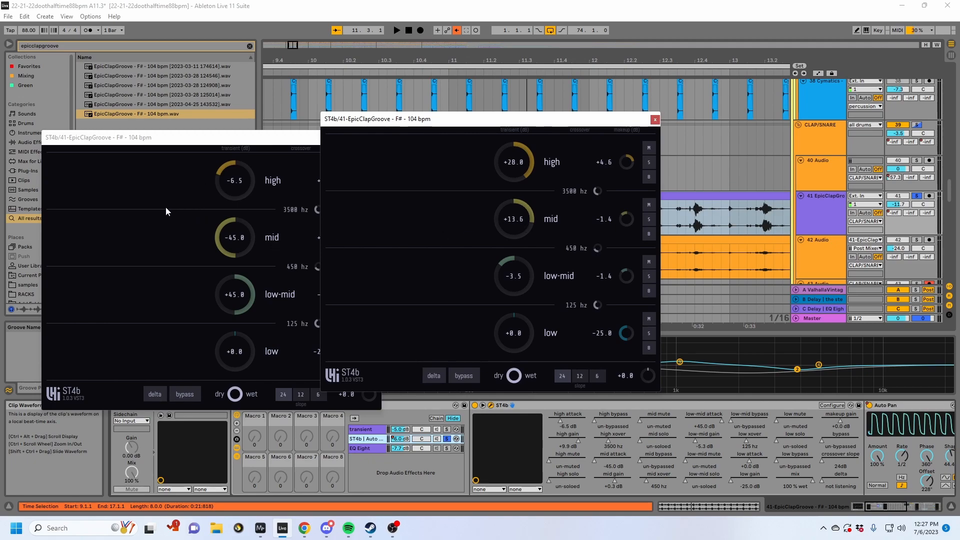
- Fold the ST4b device in the chain and close both ST4b plug-in windows
double_click(501, 405)
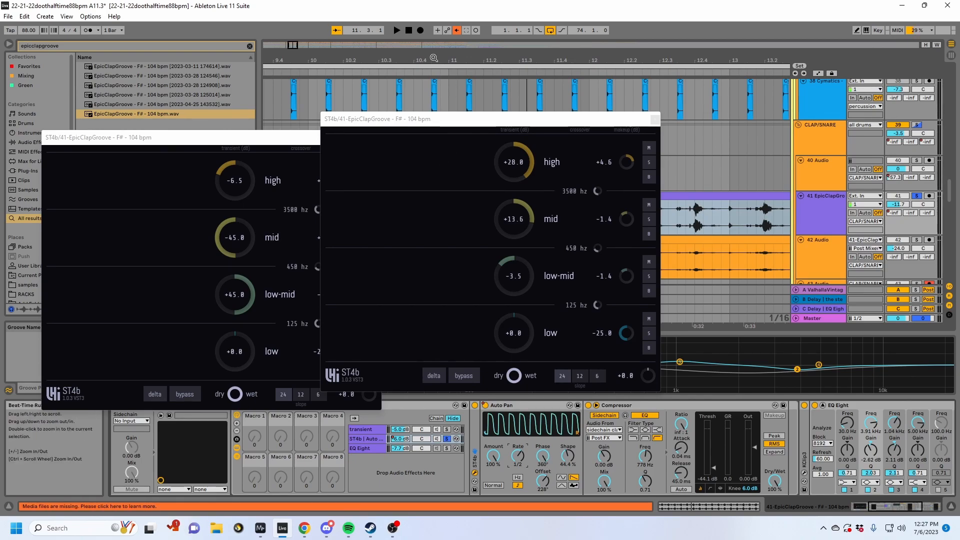
drag(464, 60, 705, 54)
click(651, 120)
click(380, 138)
- Play the EpicClapGroove clip from bar 9 through the soloed ST4b chain and select the chain's Compressor
click(477, 223)
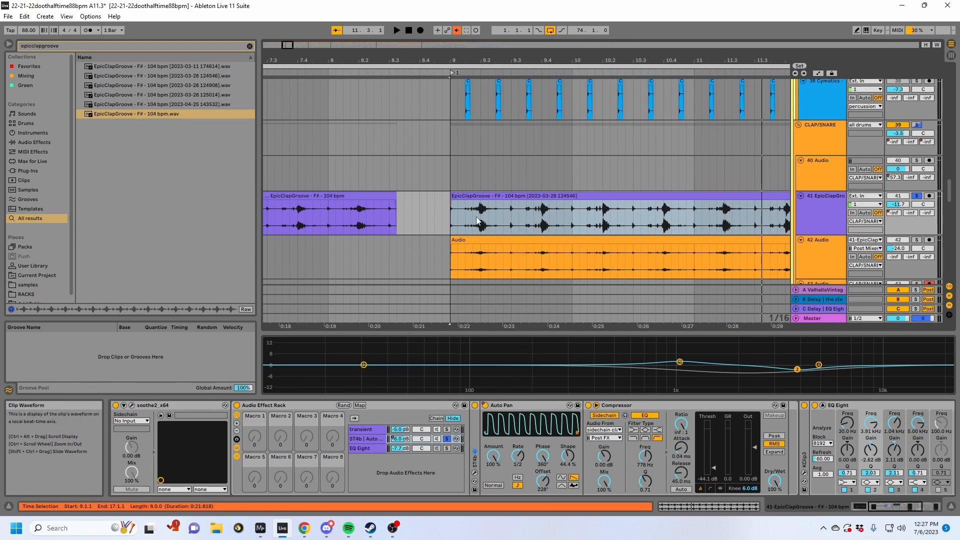
drag(455, 214, 494, 214)
click(449, 211)
key(space)
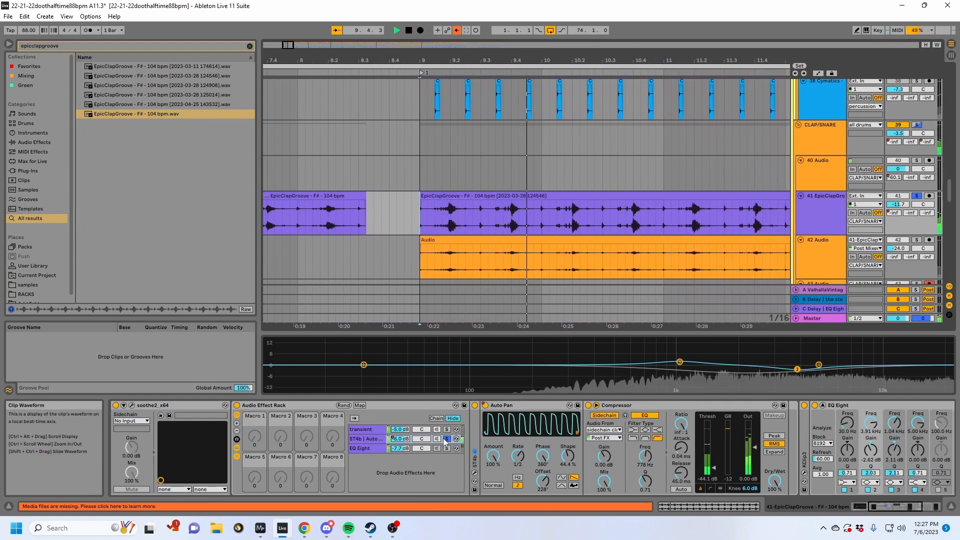
click(630, 406)
key(space)
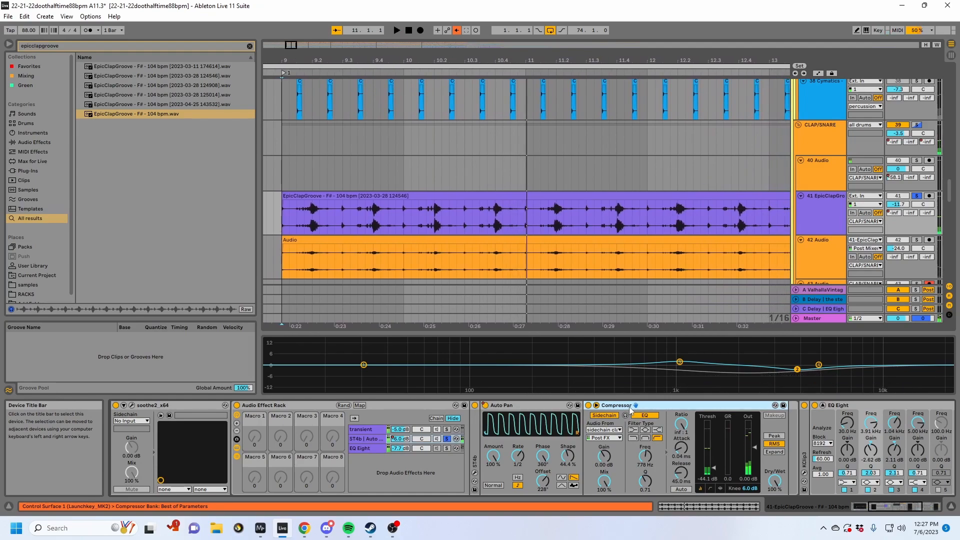
- Inspect the Compressor's sidechain tapping point options and play the soloed chain again
click(619, 437)
click(594, 319)
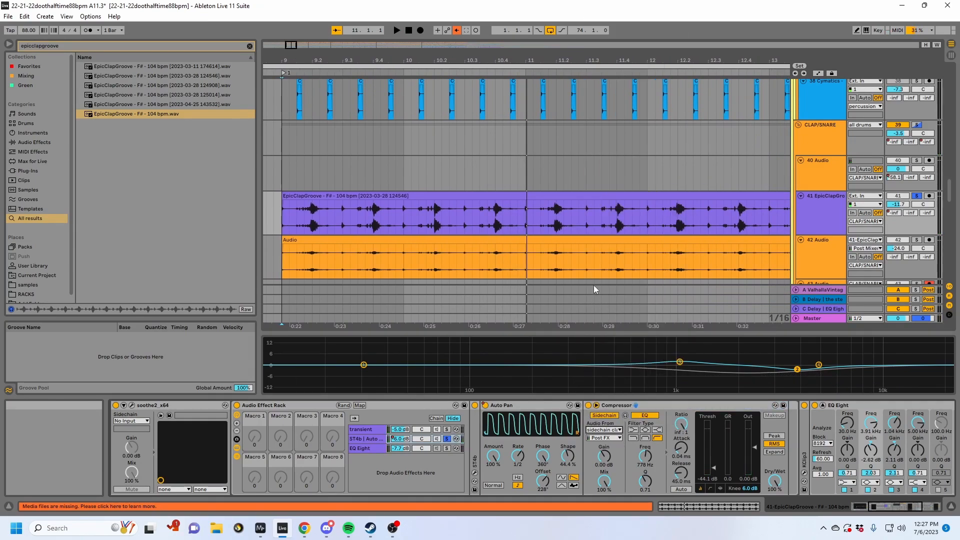
scroll(607, 226, down, 5)
scroll(607, 229, up, 3)
key(space)
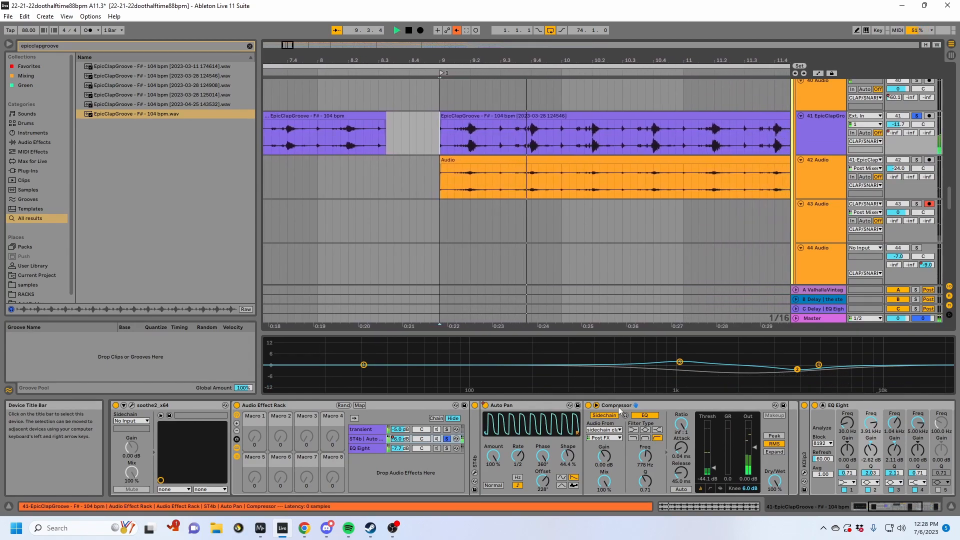
- Fold the chain's Compressor and briefly unfold the KClip3 device for a look
double_click(618, 406)
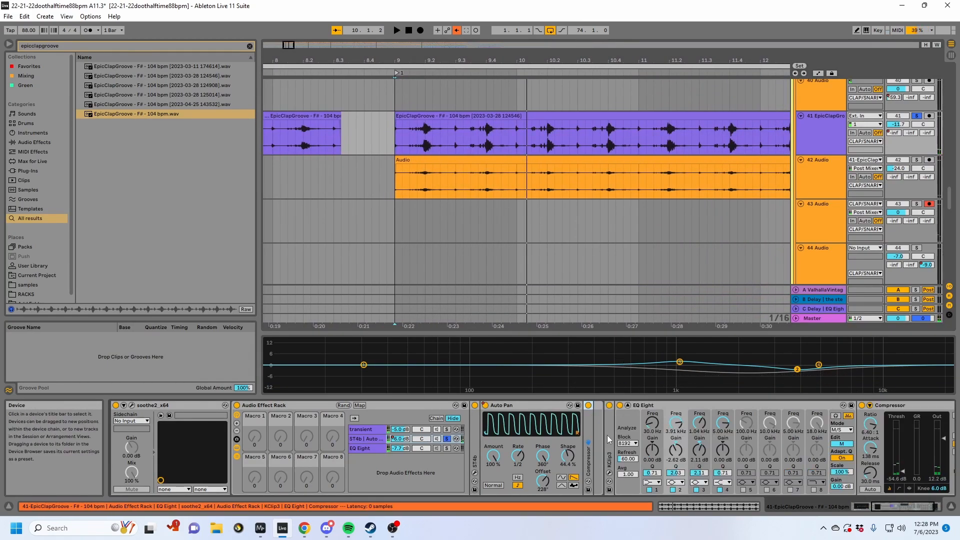
double_click(608, 436)
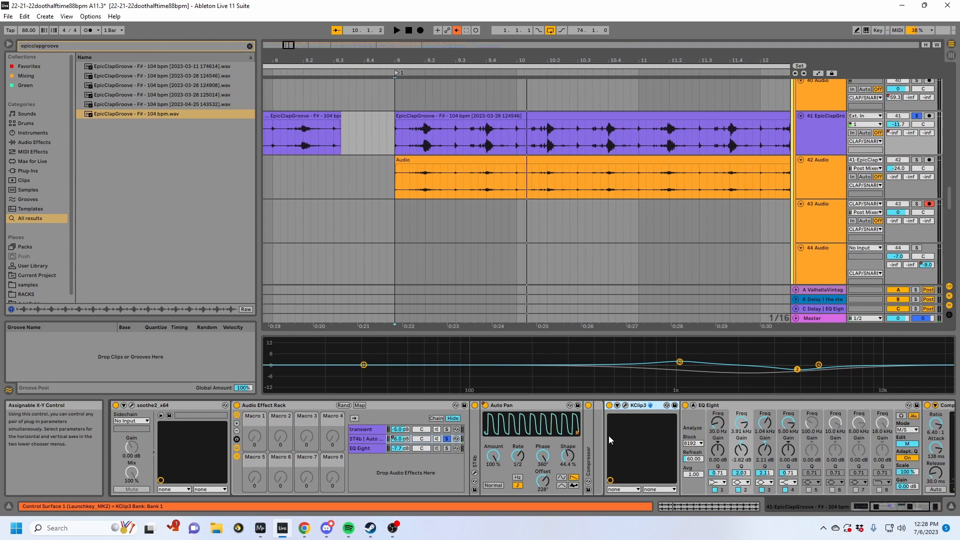
double_click(642, 406)
- Solo the rack's EQ Eight chain and play the clap groove from bar 9
click(363, 448)
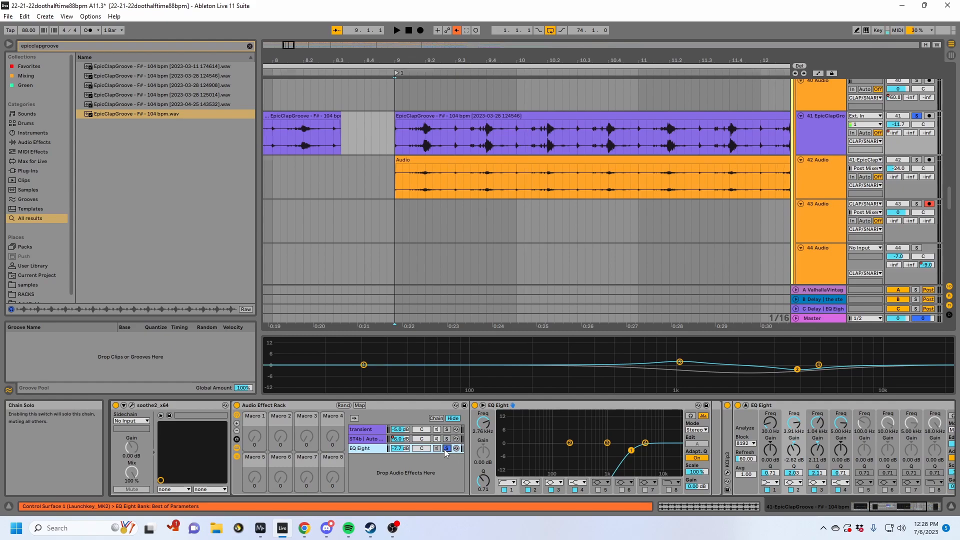
key(space)
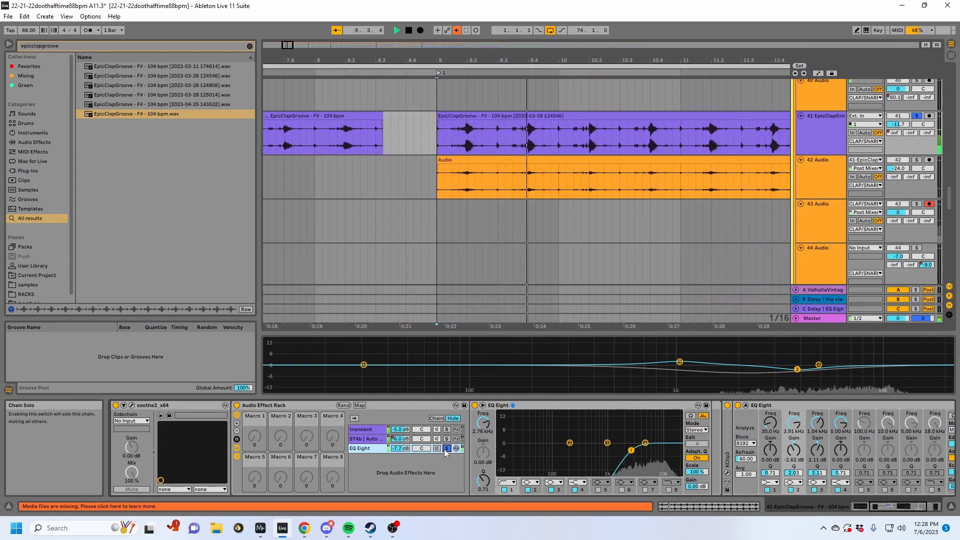
key(space)
- Solo the transient, ST4b | Auto Pan and EQ Eight chains together and play the combined result
click(447, 430)
ctrl+click(447, 439)
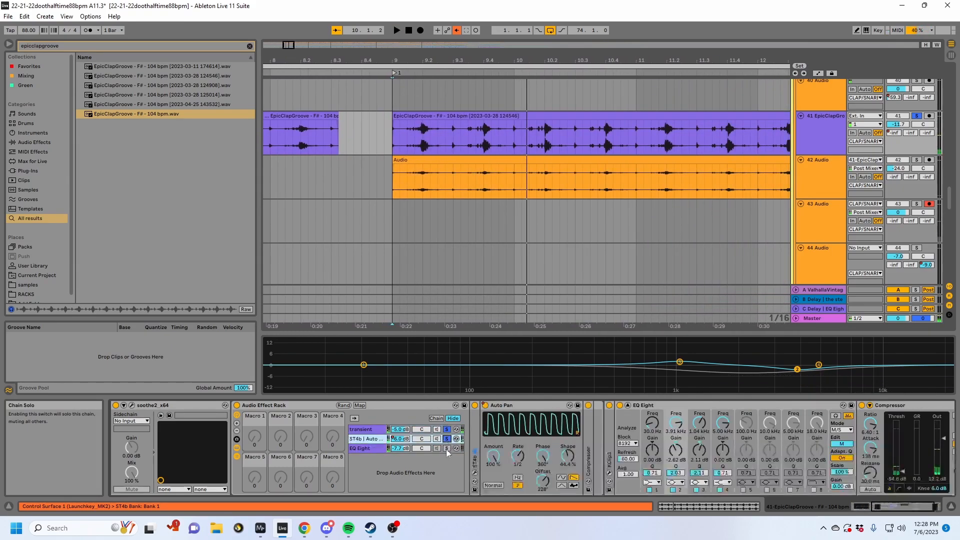
ctrl+click(446, 448)
key(space)
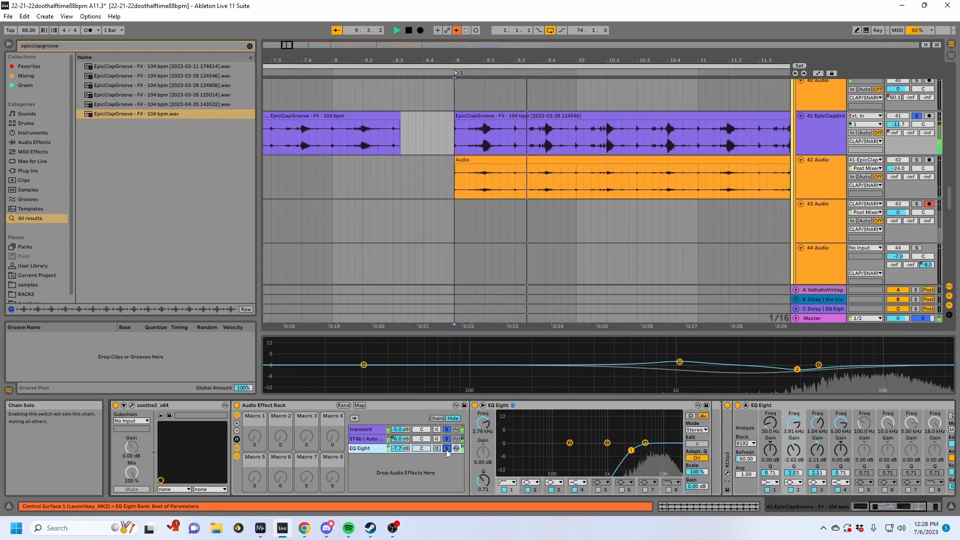
key(space)
- Compare the clap groove with the Audio Effect Rack bypassed and switched back on, playing from bar 9
click(259, 406)
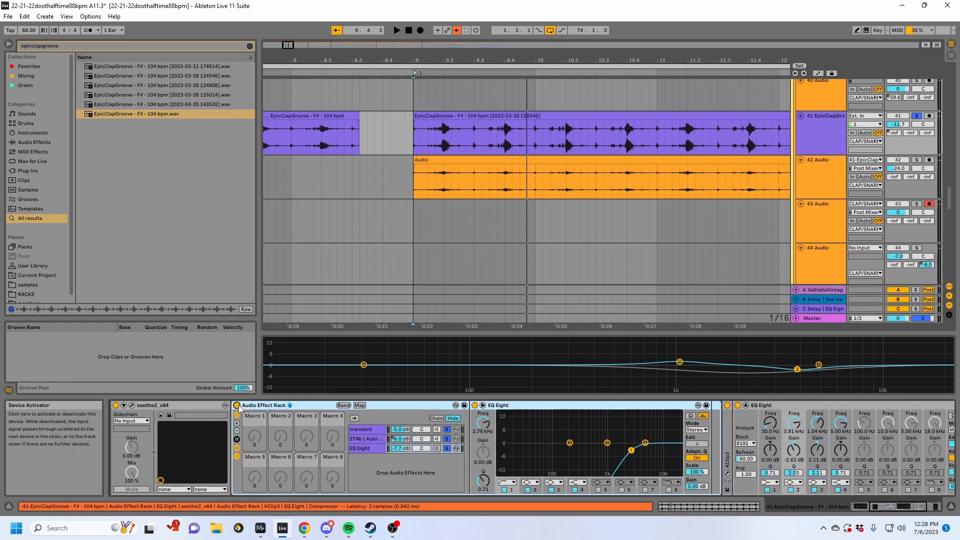
click(238, 406)
key(space)
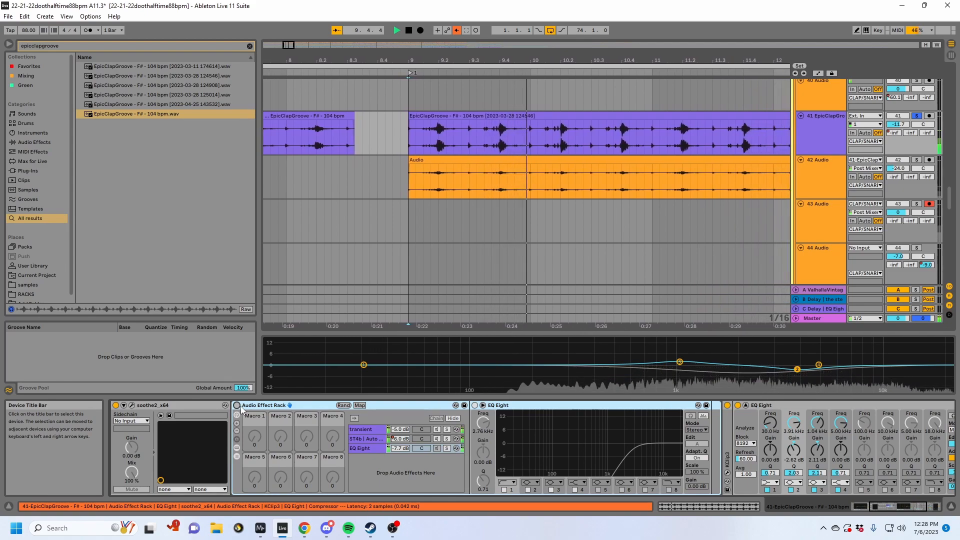
key(space)
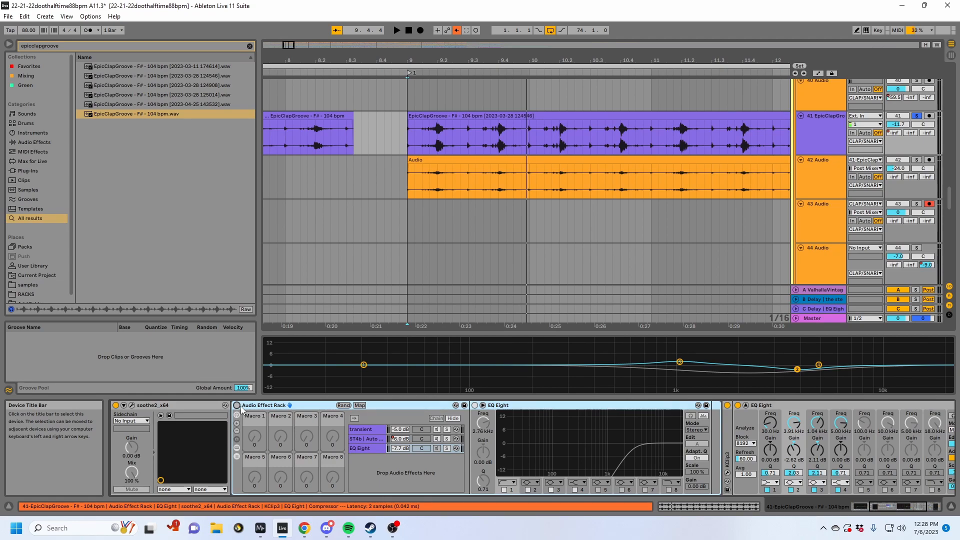
click(236, 405)
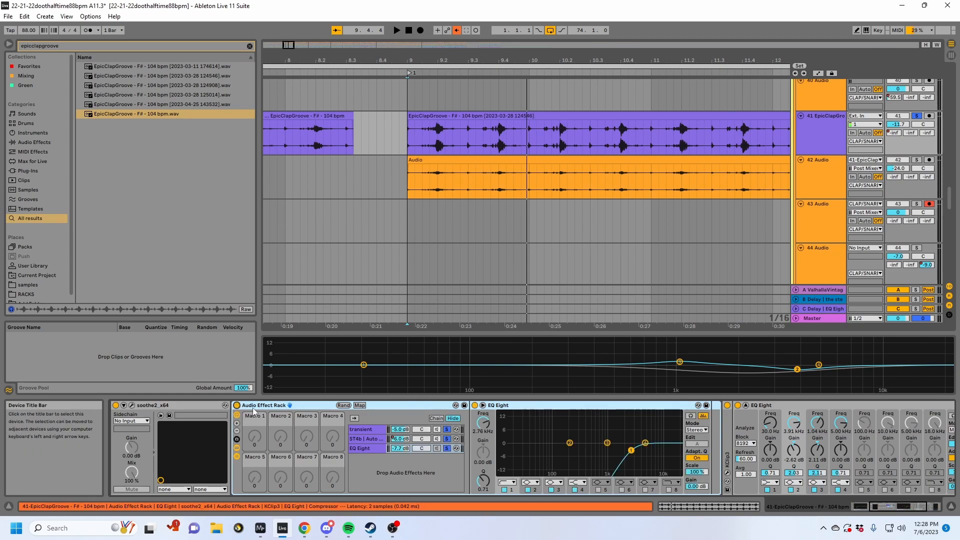
key(space)
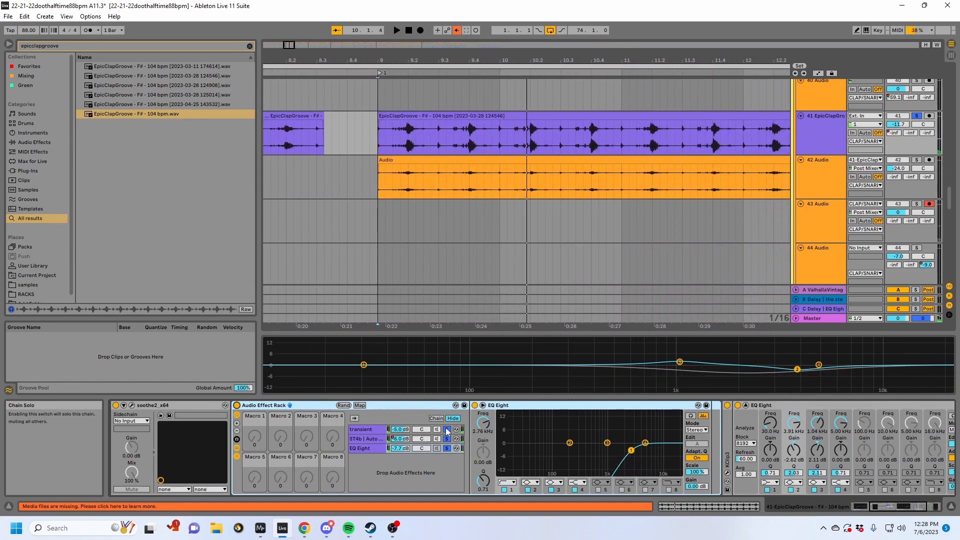
- Review the ST4b settings of the transient and ST4b | Auto Pan chains in their plug-in windows, then close the windows
click(373, 435)
click(490, 405)
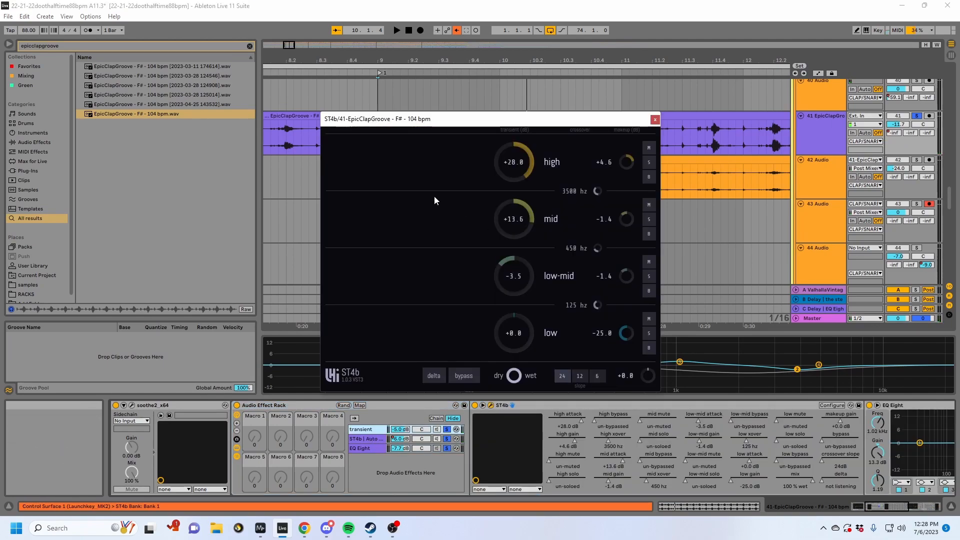
click(368, 440)
double_click(475, 429)
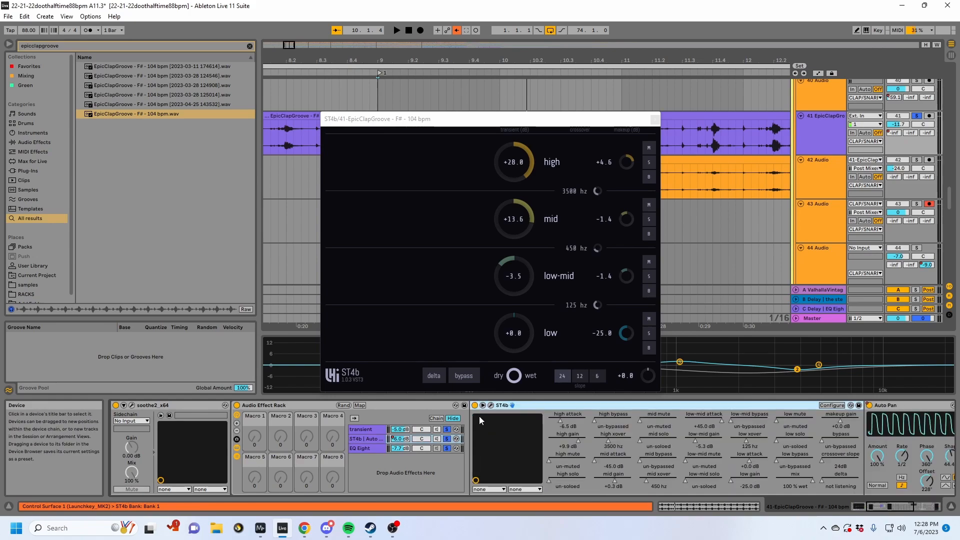
click(491, 407)
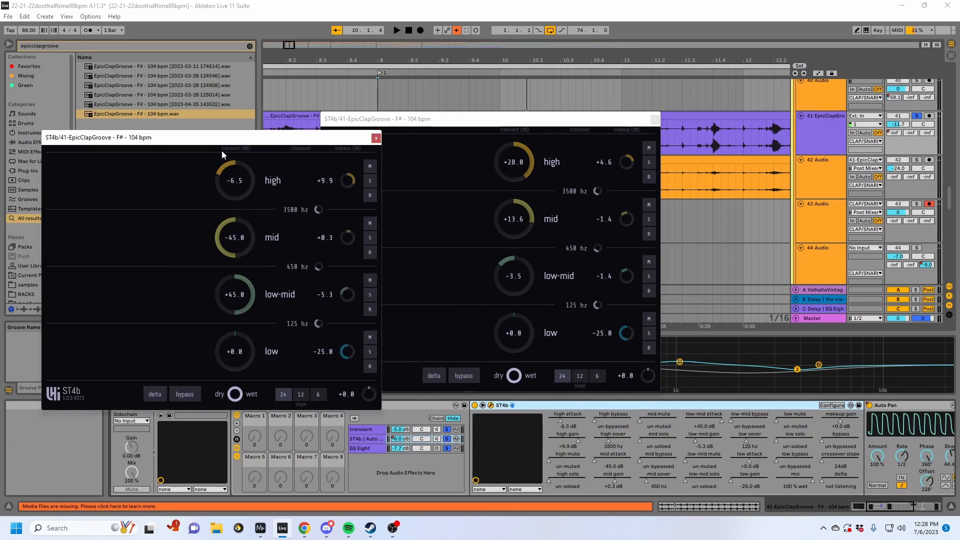
click(376, 138)
- Fold ST4b and Auto Pan in the second chain and unfold its Compressor
double_click(543, 403)
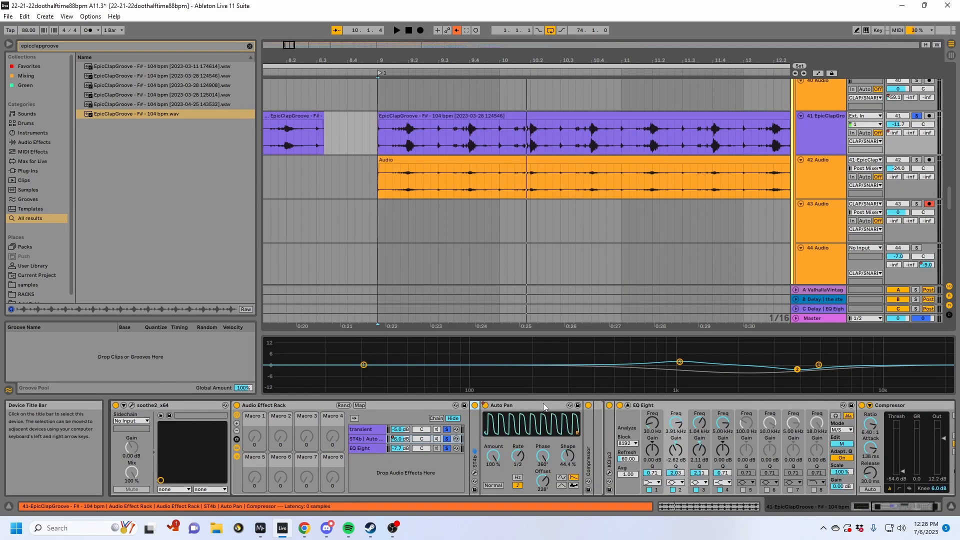
double_click(543, 403)
double_click(496, 443)
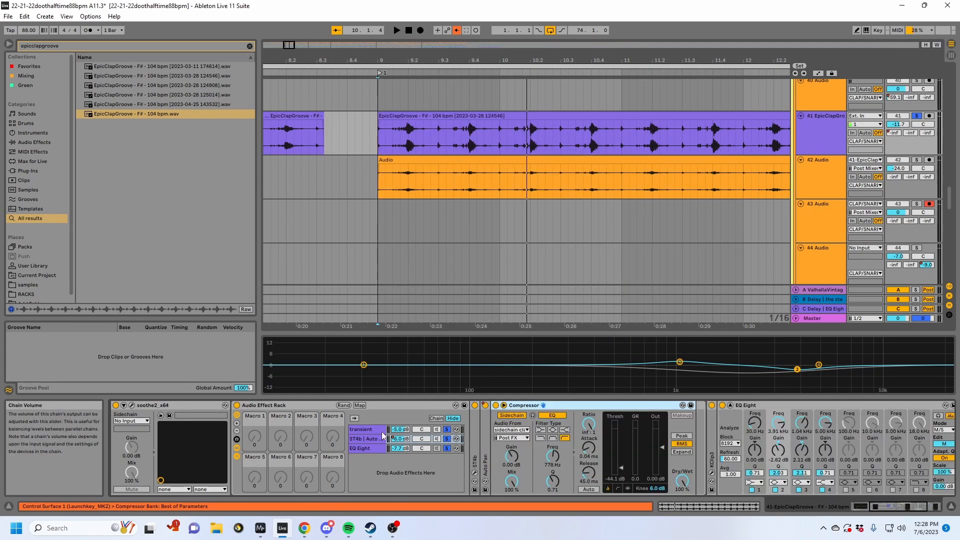
- Fold the Audio Effect Rack and bring up the plug-in window of the KClip3 that follows it
double_click(291, 406)
double_click(249, 452)
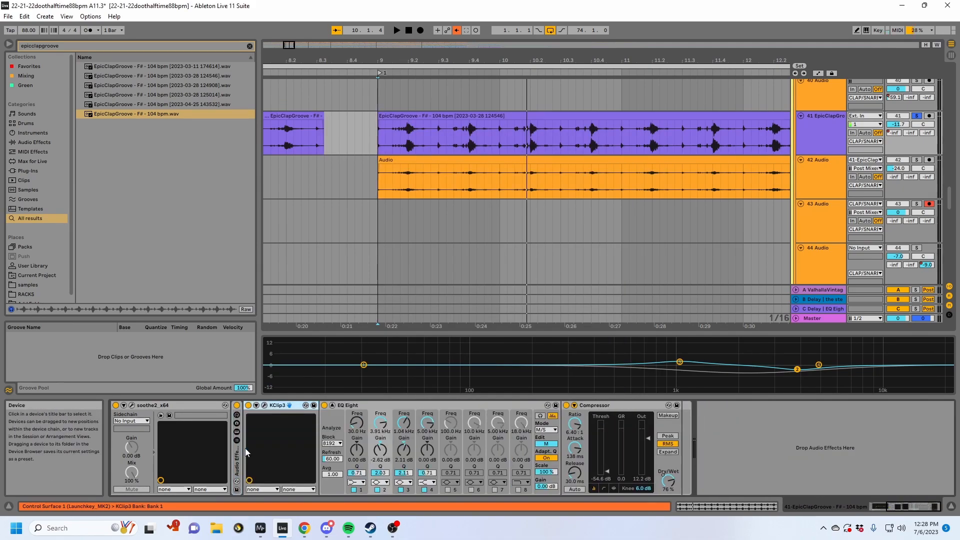
click(266, 406)
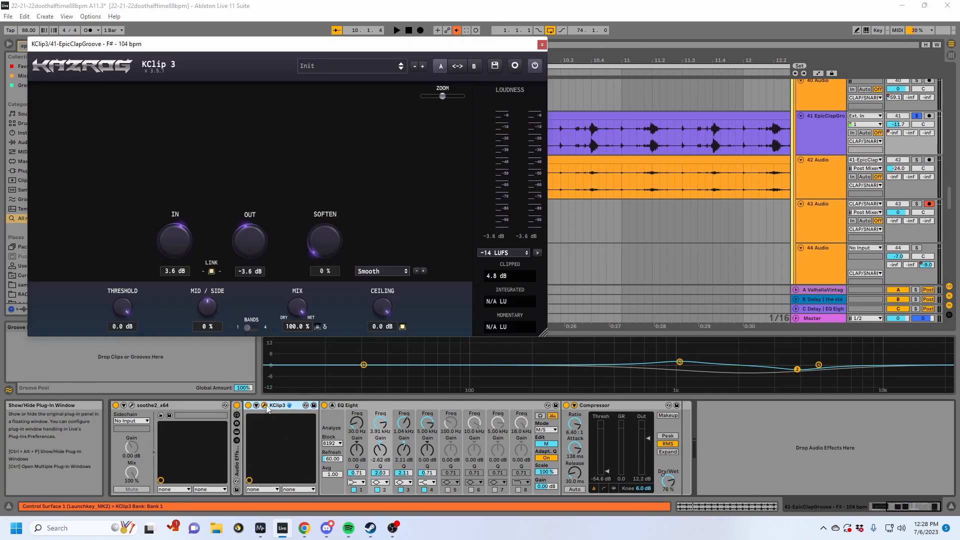
- Play the clap groove from bar 9 to examine KClip3's clipping display, then close its plug-in window
key(space)
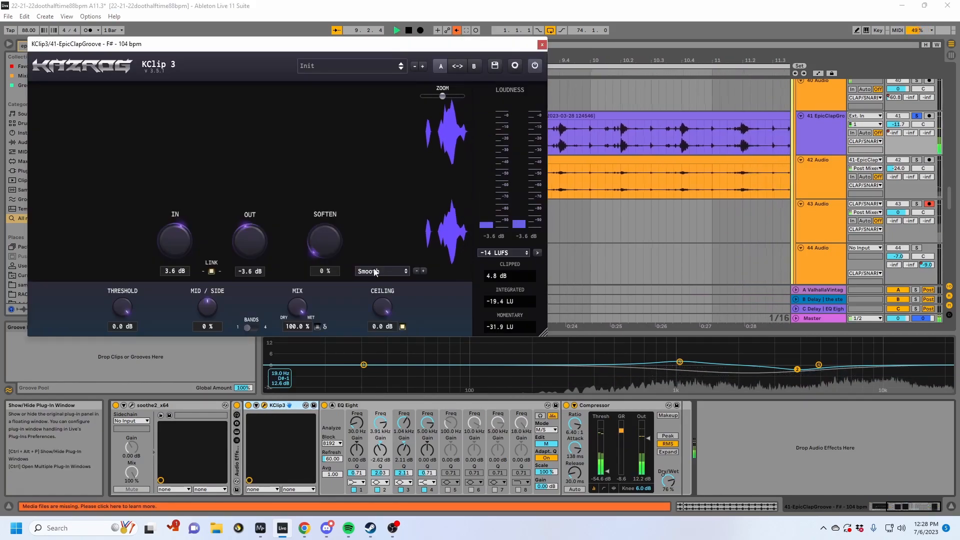
key(space)
click(542, 44)
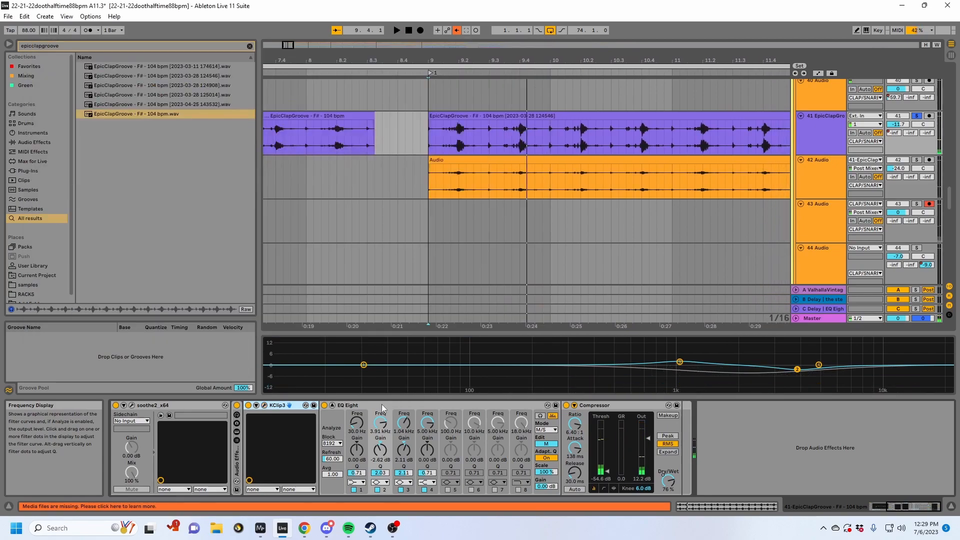
- Fold the EQ Eight, set the Compressor's Dry/Wet to 25% and play the clap groove from bar 9
double_click(354, 404)
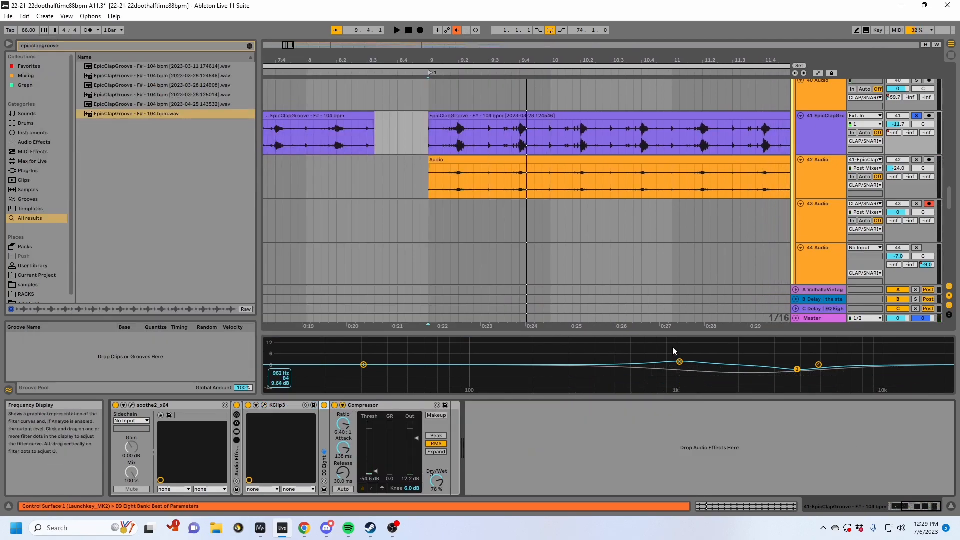
drag(681, 365, 680, 365)
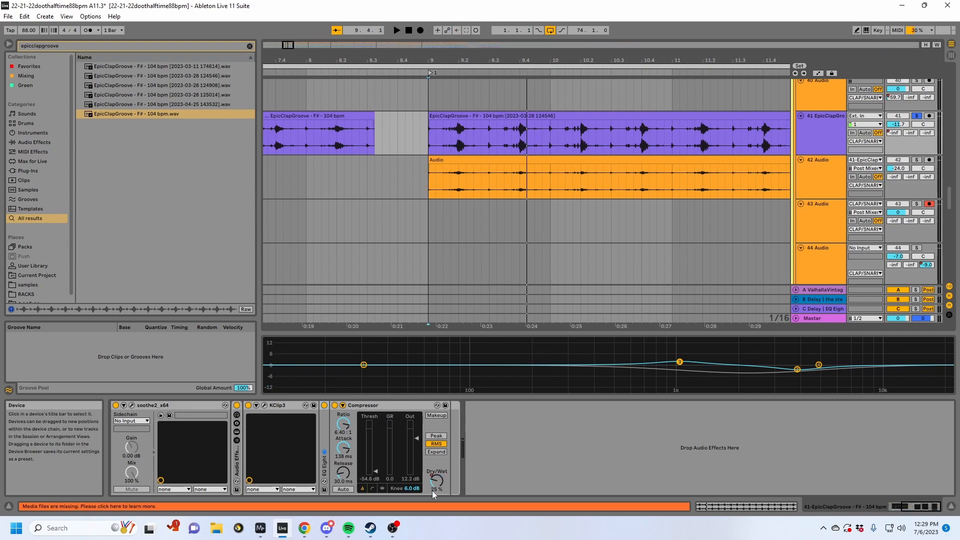
key(space)
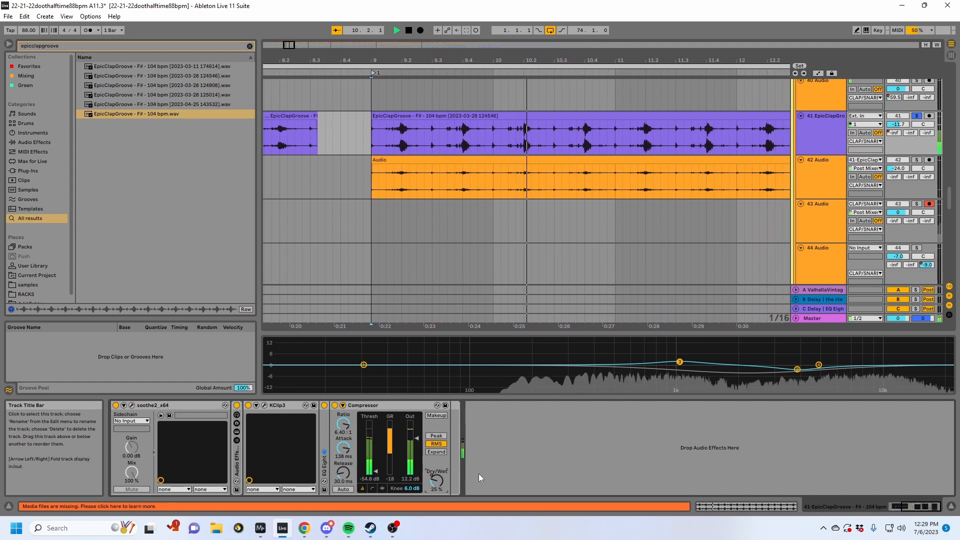
key(space)
- Play the 42 Audio clip from bar 9 and show the automation curve of its Utility's Gain
click(839, 186)
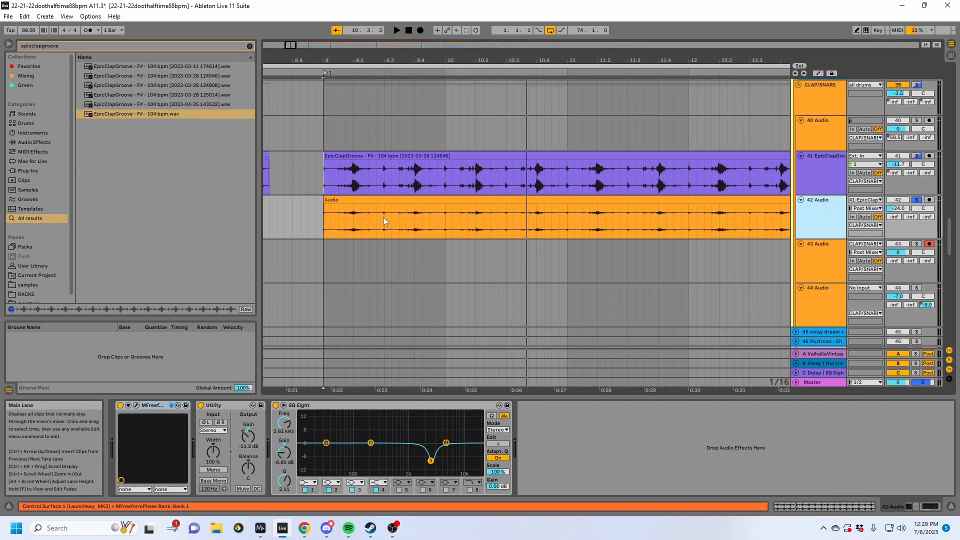
click(366, 200)
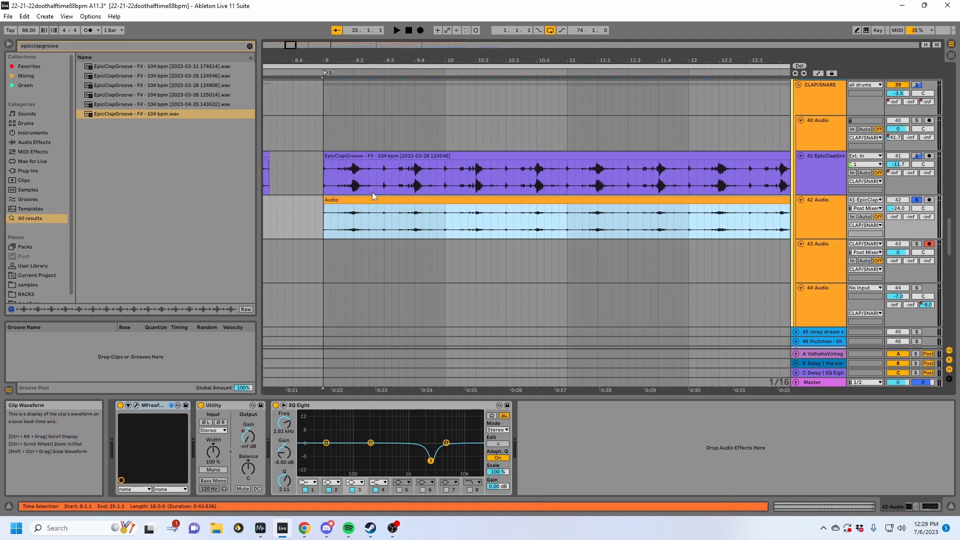
key(space)
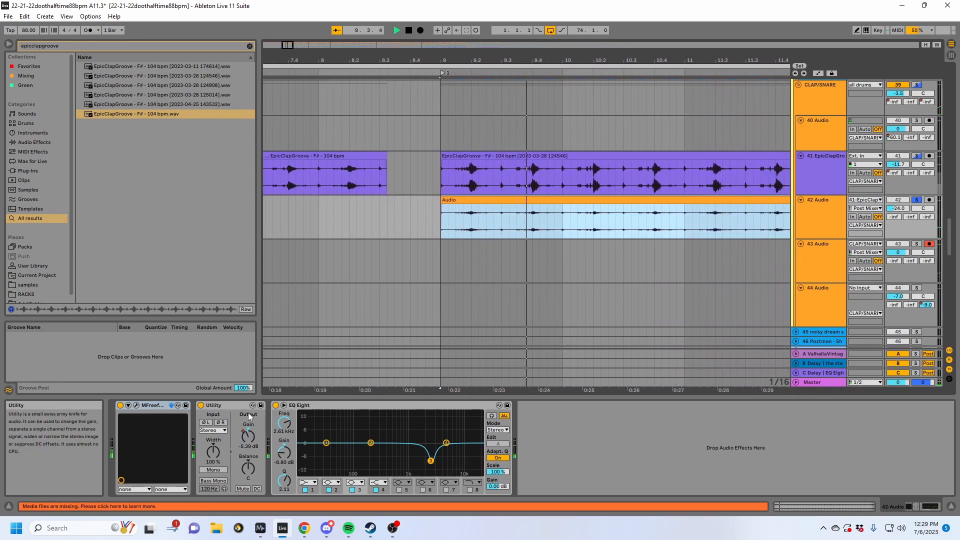
drag(248, 436, 251, 446)
key(a)
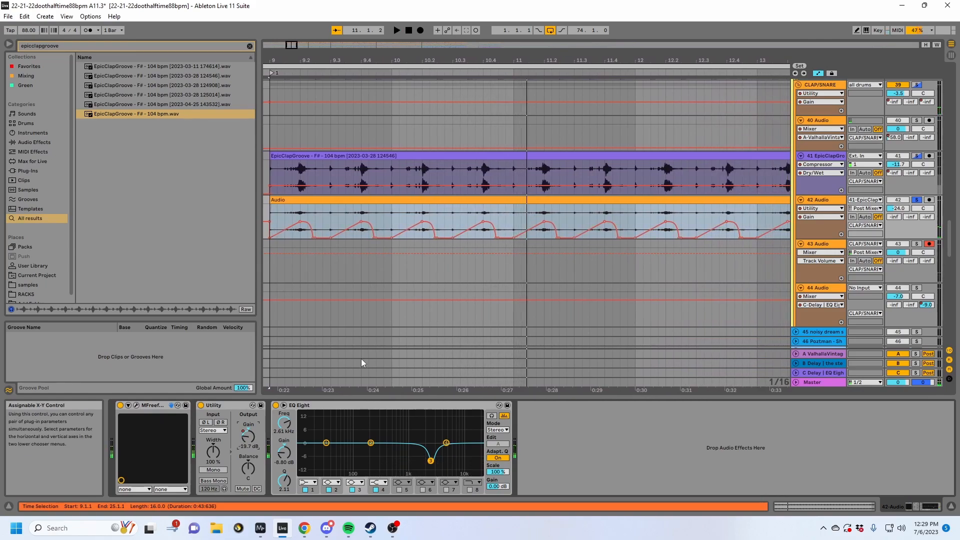
- Play 42 Audio with MFreeformPhase bypassed and bring up the MFreeformPhase plug-in window
key(space)
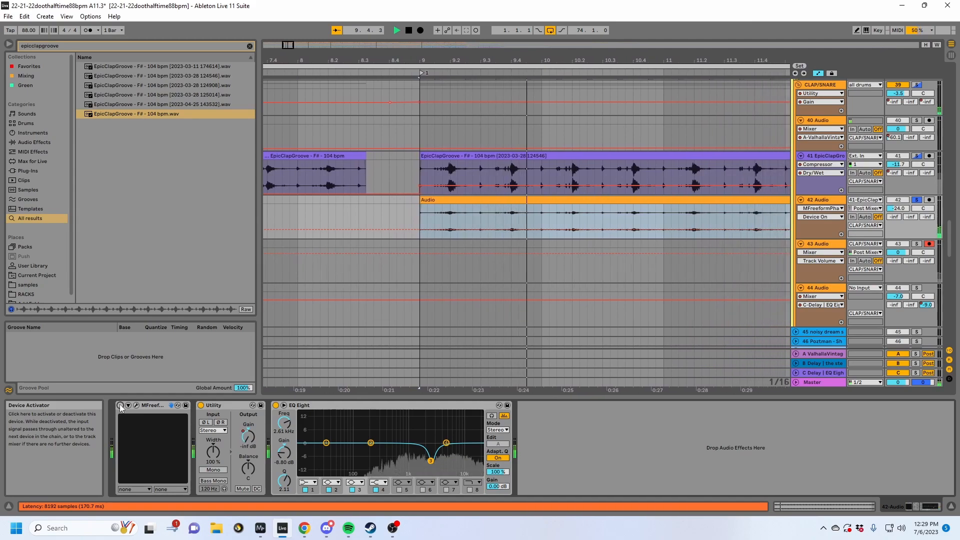
click(137, 405)
key(space)
drag(540, 270, 446, 145)
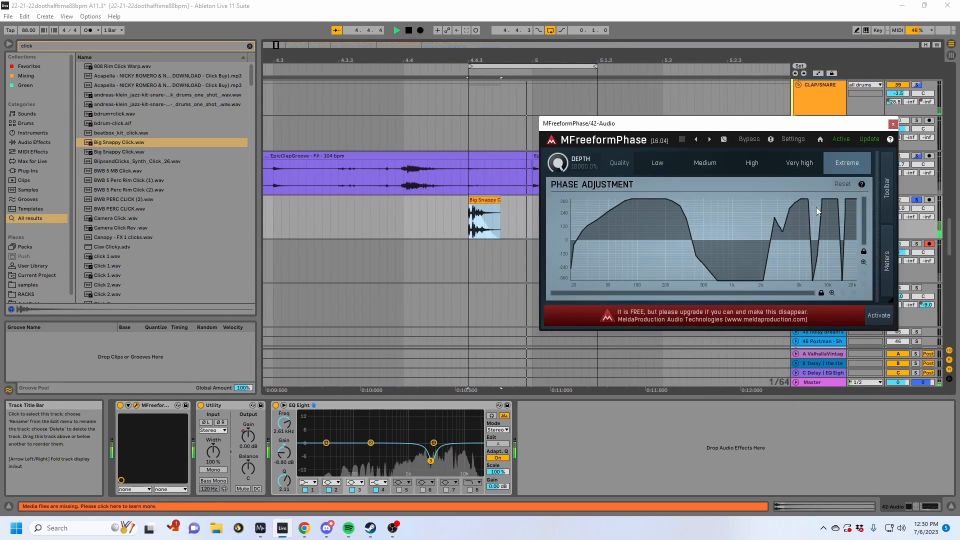
- Move the MFreeformPhase window lower, examine the looping click's spectrogram in MiniMeters and return to Ableton Live
drag(795, 123, 678, 273)
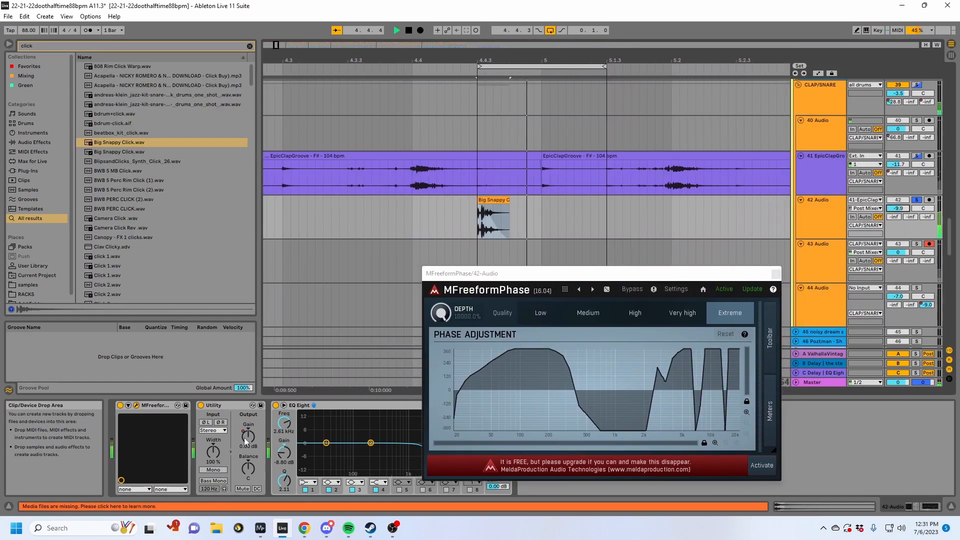
click(233, 481)
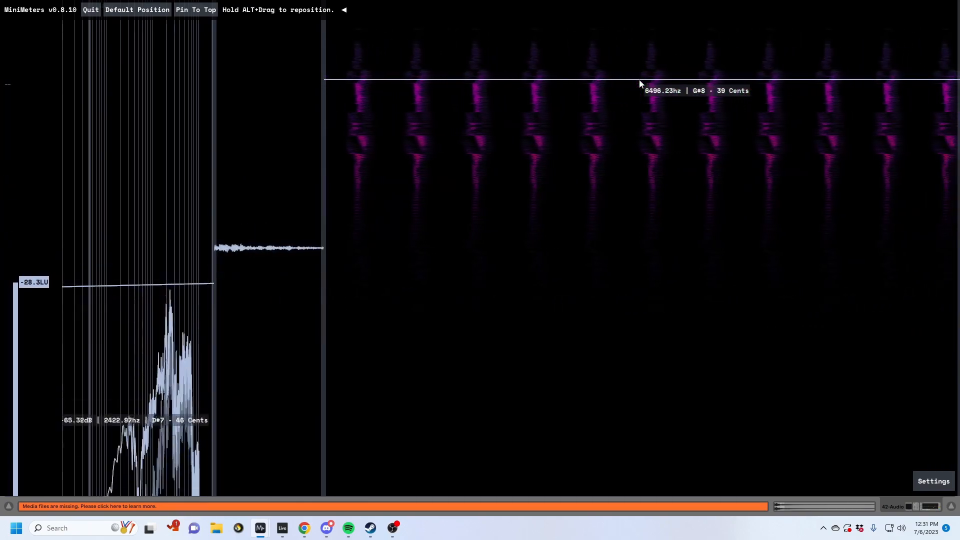
click(281, 530)
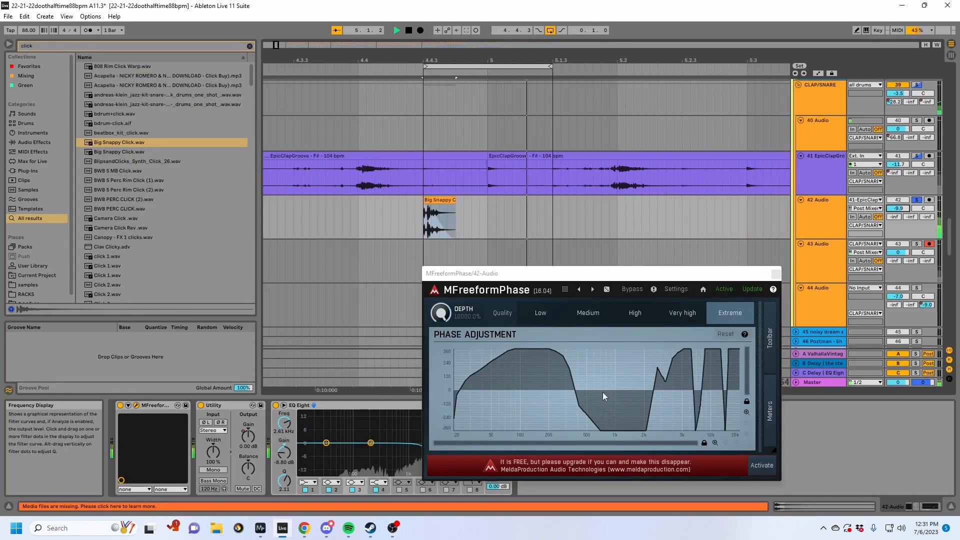
- Redraw MFreeformPhase's phase curve from about 400 Hz upward, check the looping click's spectrogram in MiniMeters and return to Ableton Live
key(space)
mouse_move(581, 370)
mouse_down()
mouse_move(607, 347)
mouse_move(647, 401)
mouse_up()
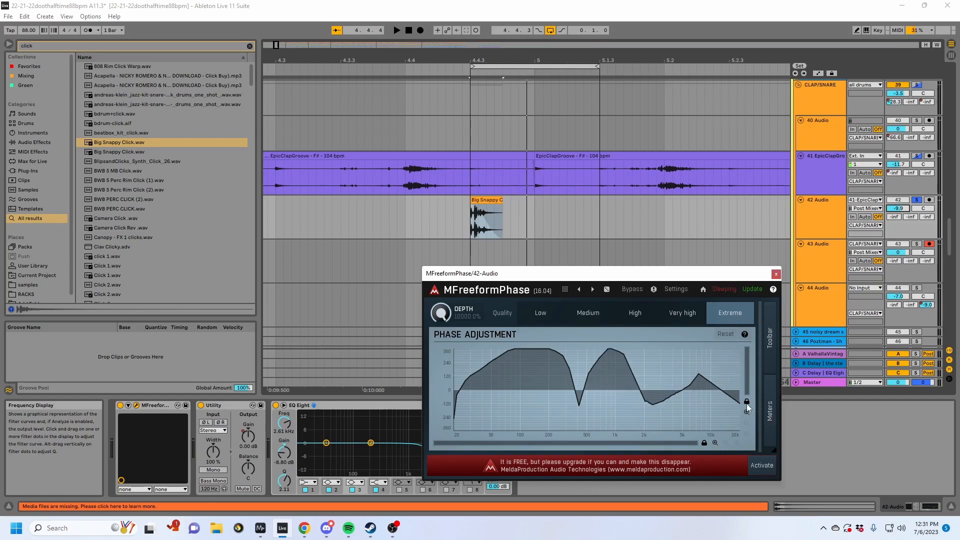
key(space)
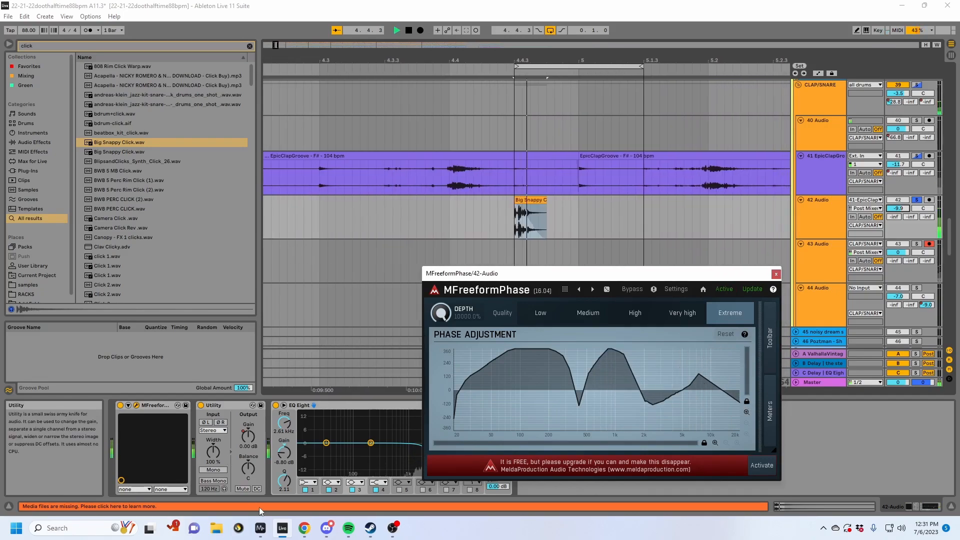
mouse_move(260, 533)
click(225, 490)
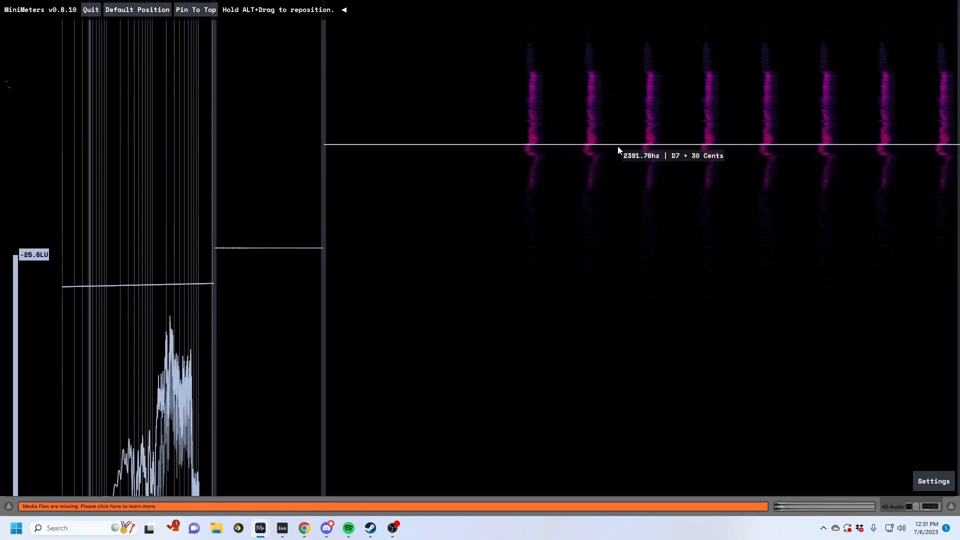
mouse_move(274, 533)
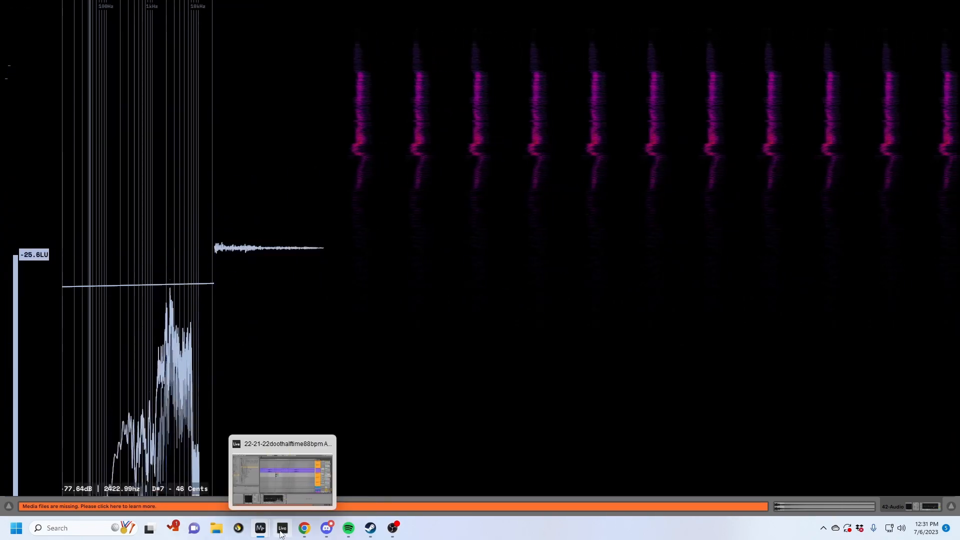
click(282, 528)
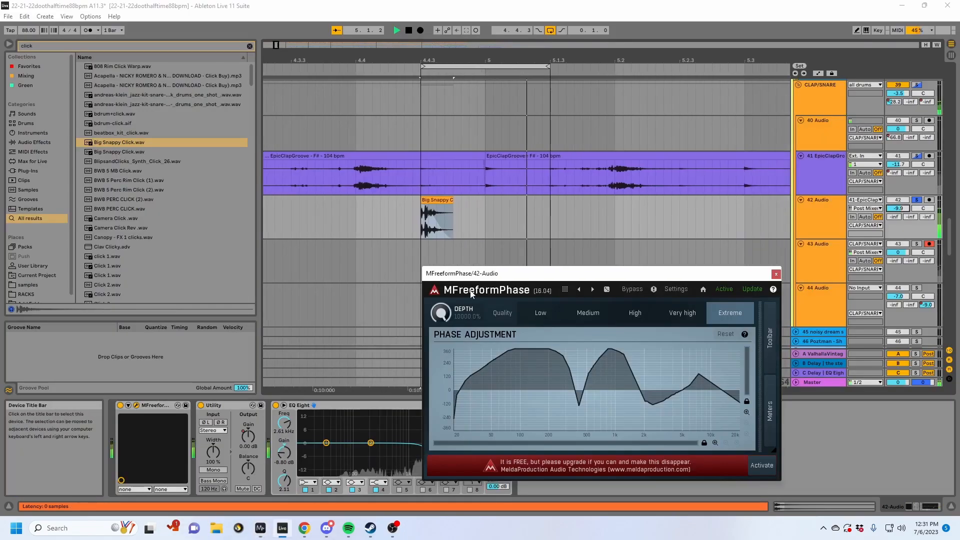
- Return to bar 9 on 42 Audio and set the track's volume to -21.2 dB
drag(661, 55, 393, 4)
click(637, 221)
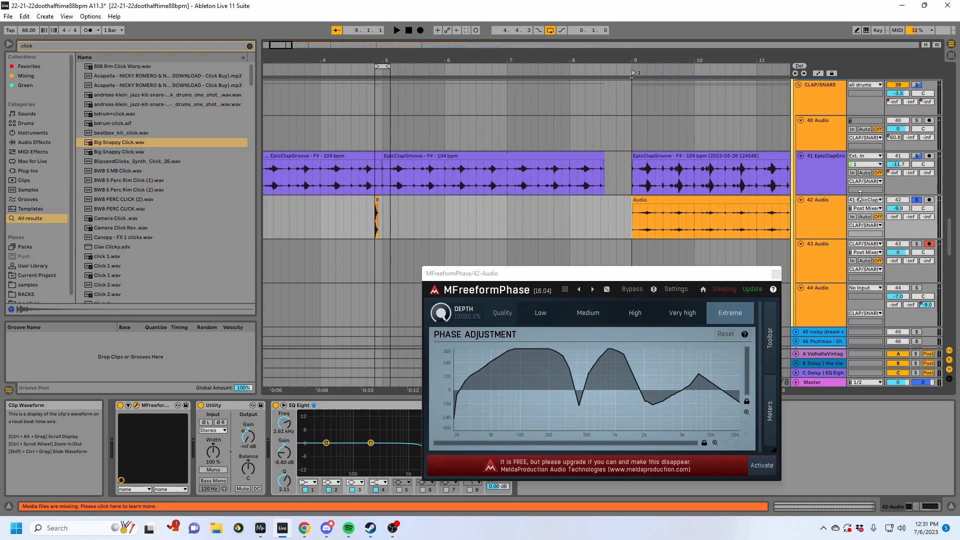
click(819, 210)
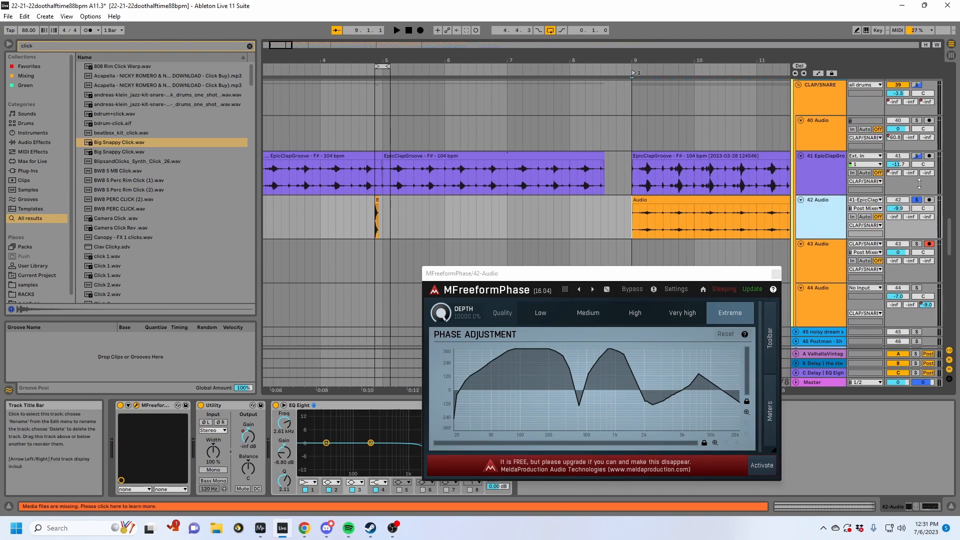
drag(903, 210, 903, 229)
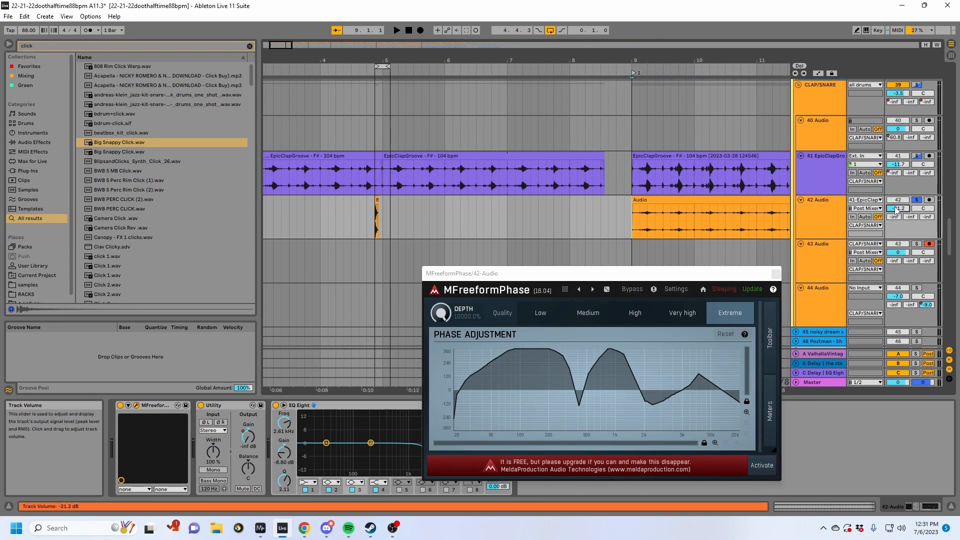
- Close the MFreeformPhase window and play the soloed CLAP/SNARE group from the start of the 42 Audio clip
click(682, 200)
click(774, 275)
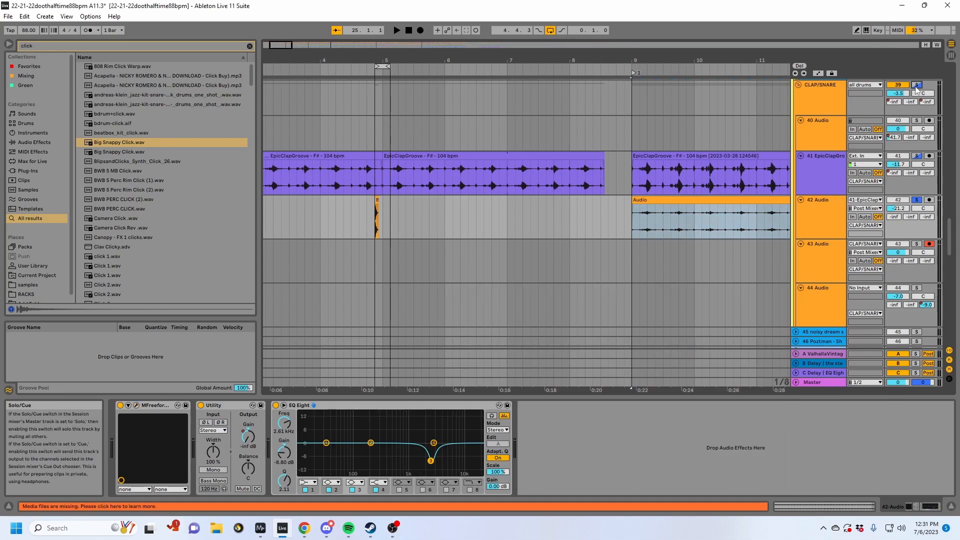
key(space)
click(825, 220)
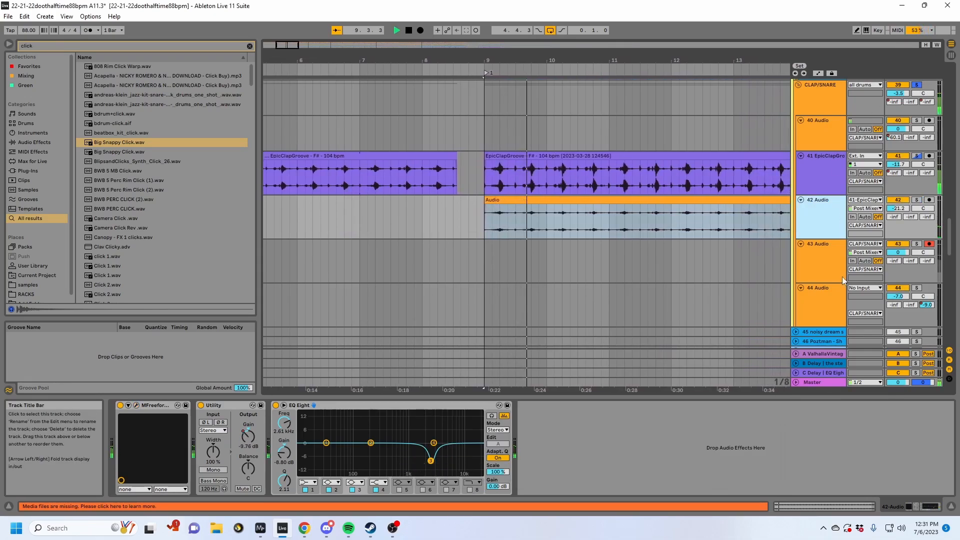
scroll(824, 272, down, 5)
key(space)
- Solo the percussion group instead of CLAP/SNARE and play it from bar 9
scroll(824, 271, up, 4)
scroll(822, 267, up, 4)
click(801, 216)
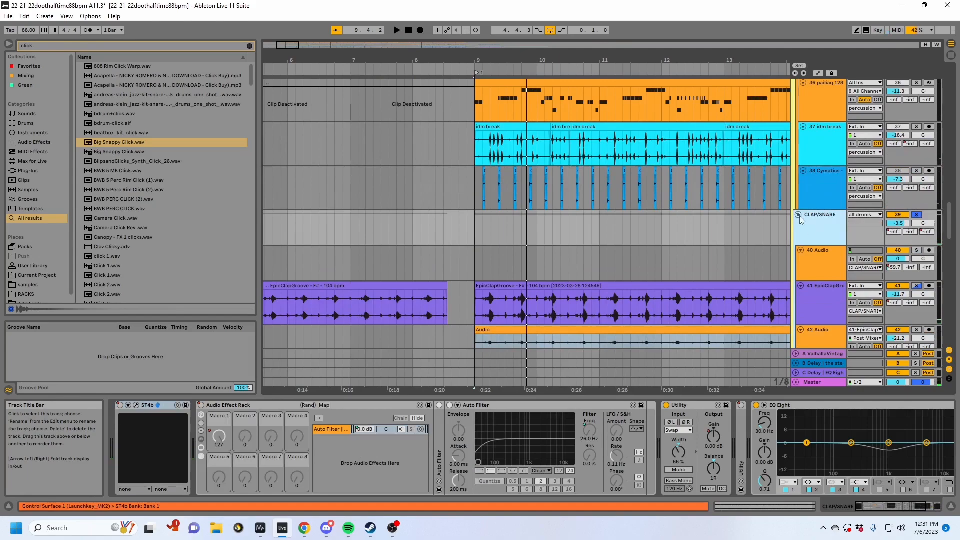
scroll(823, 190, up, 4)
click(820, 195)
click(916, 187)
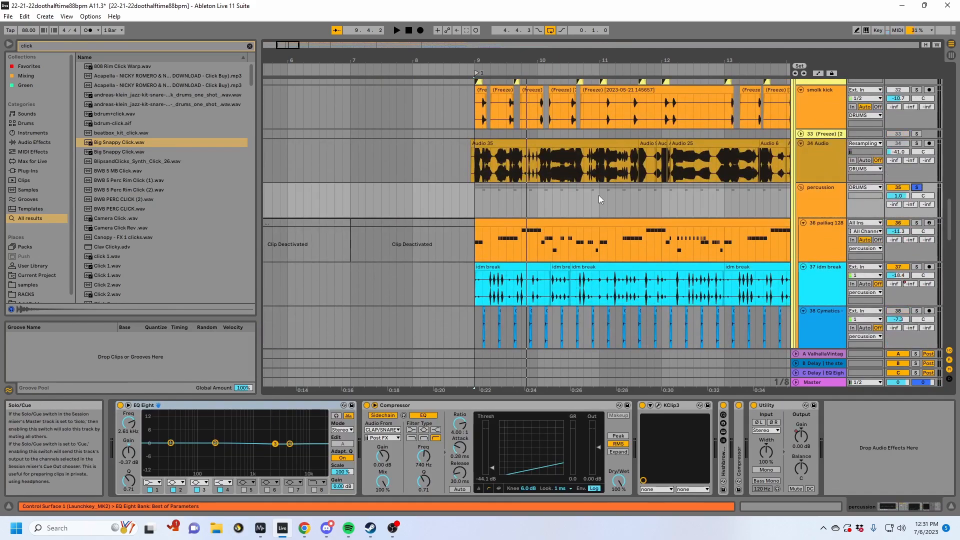
click(477, 195)
key(space)
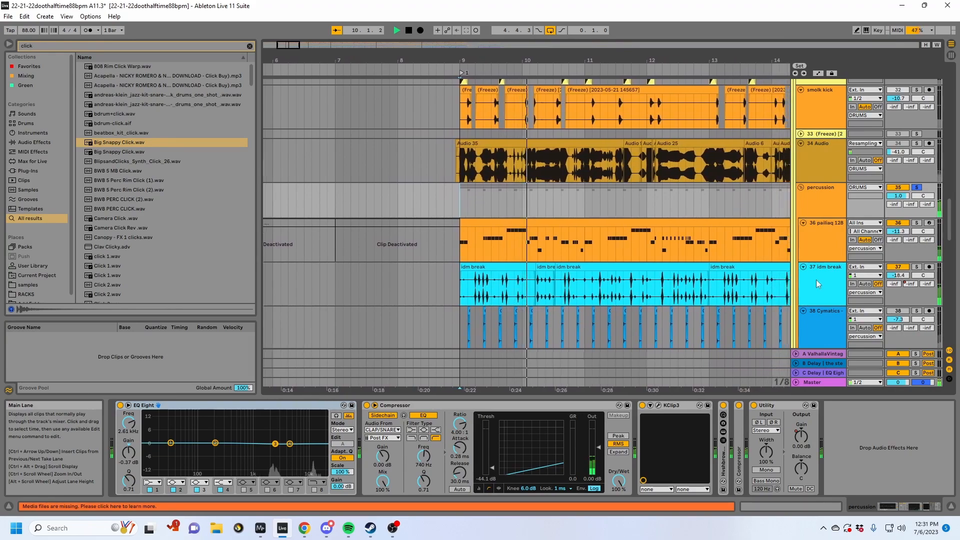
- Stop playback, solo the 36 pailiaq 128 track and select its MIDI clip at bar 9
scroll(816, 280, down, 2)
click(830, 228)
scroll(849, 210, down, 1)
key(space)
click(889, 171)
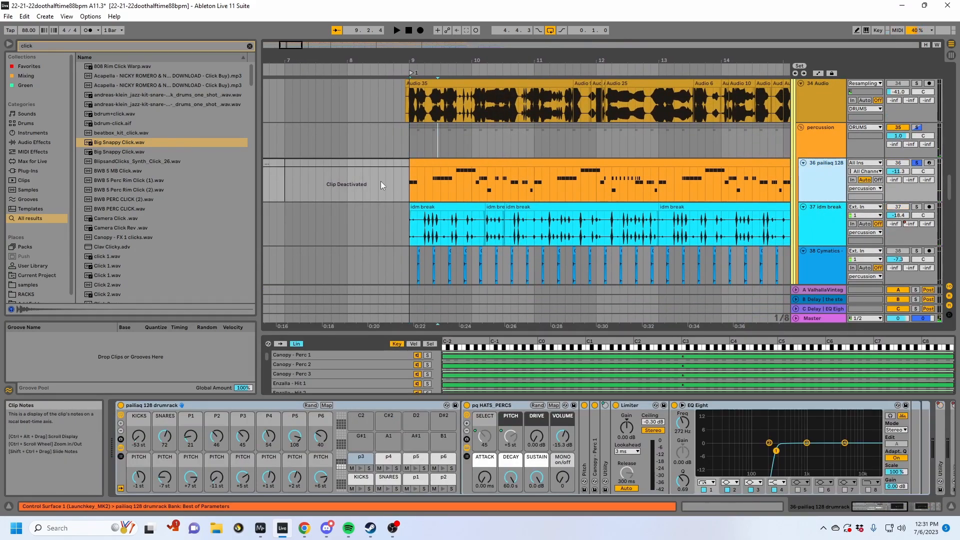
click(442, 164)
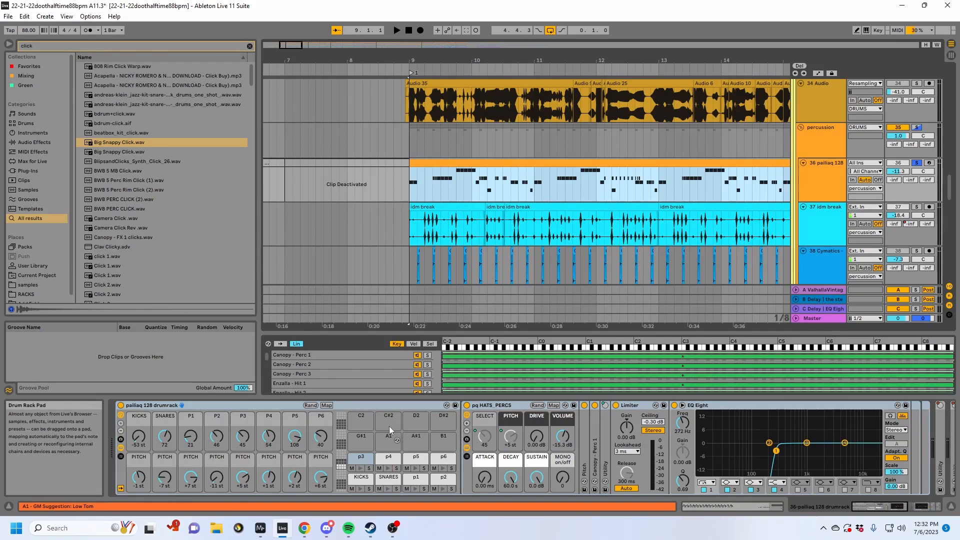
- Try the P4 selector macro of the pailiaq 128 drumrack at 98, then undo the change
click(364, 406)
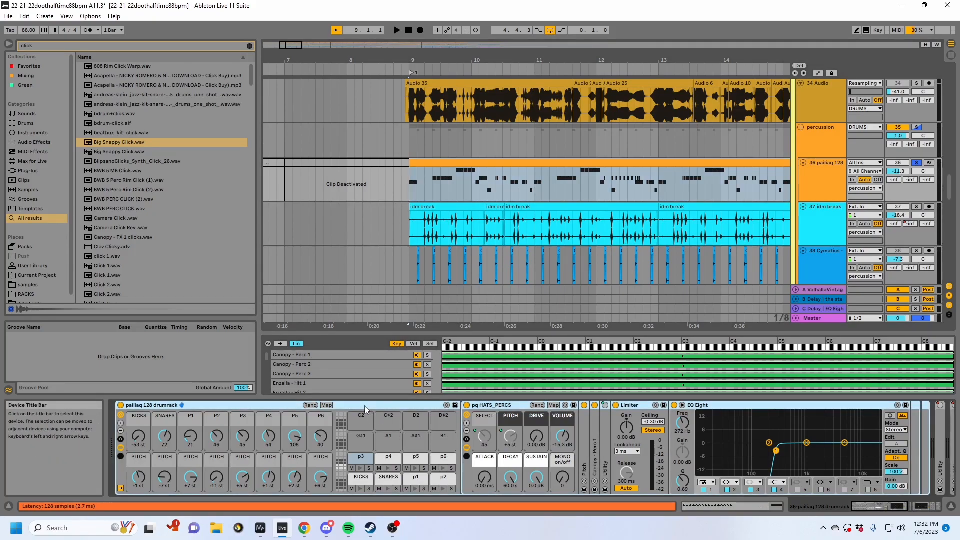
click(272, 438)
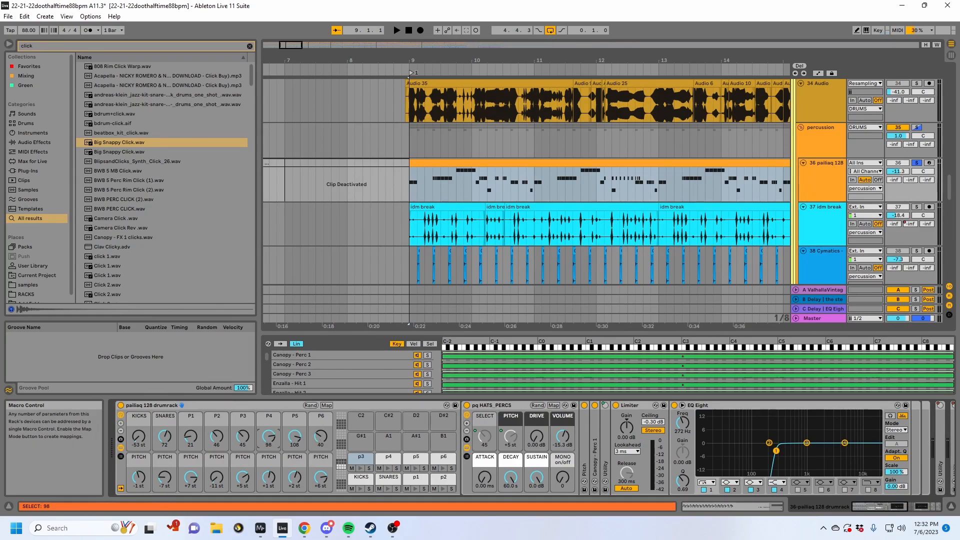
key(ctrl+z)
- Play the soloed pailiaq 128 clip briefly from late in bar 9 and stop
click(448, 184)
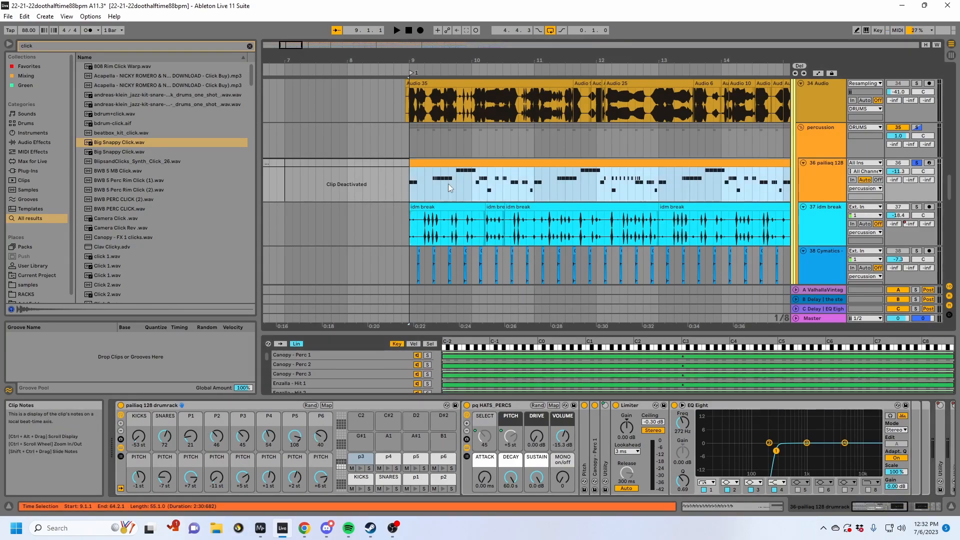
click(455, 186)
key(space)
key(space)
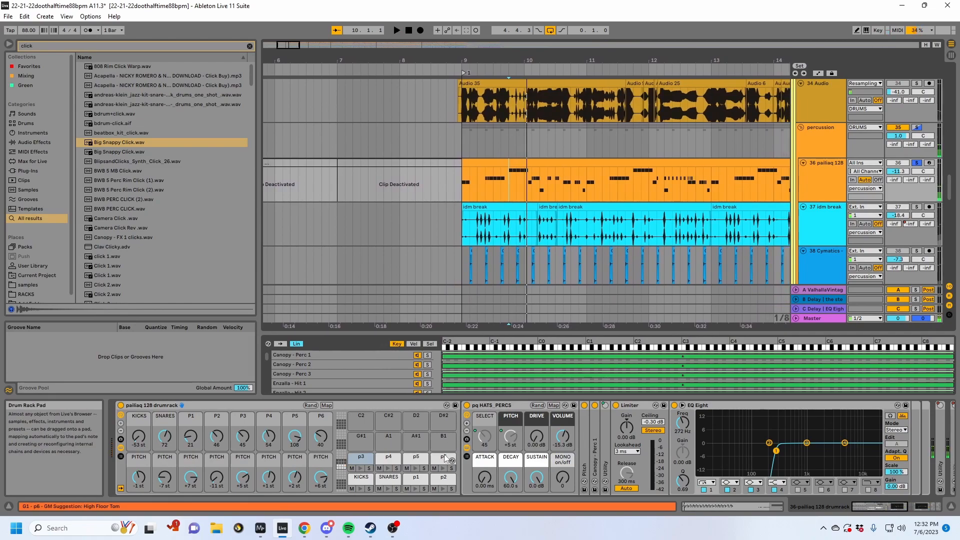
- Select the p6 pad of the pailiaq 128 drumrack and try its P6 selector macro at 43 while playing the clip
click(442, 458)
click(321, 436)
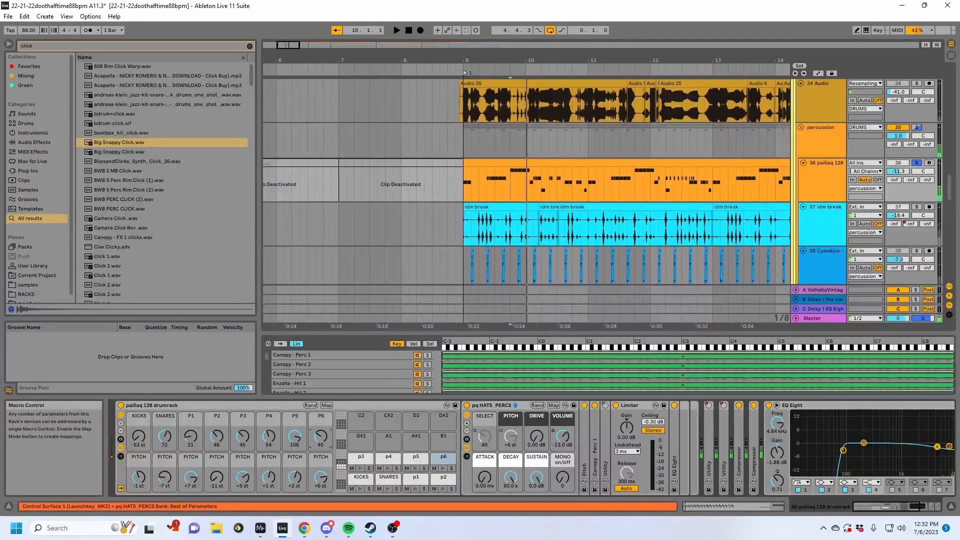
scroll(325, 440, up, 2)
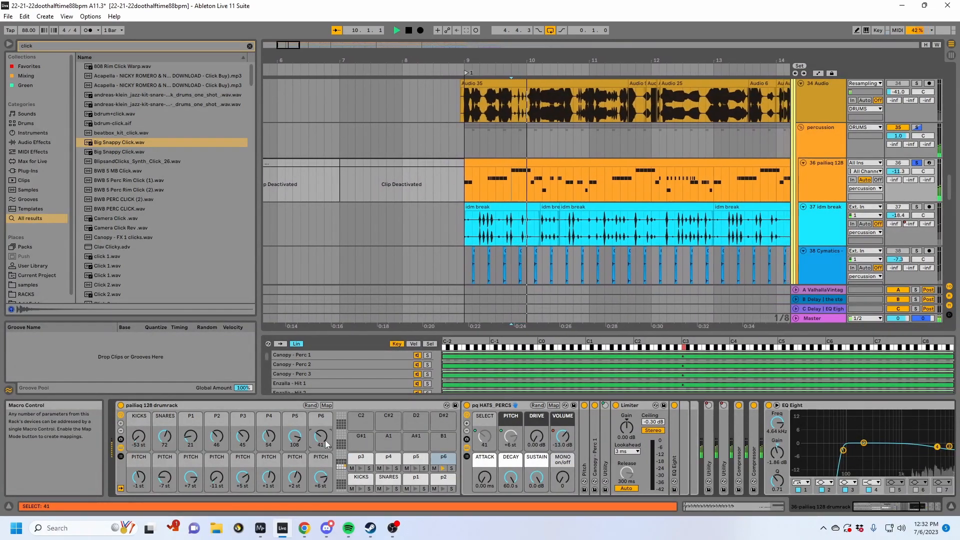
scroll(325, 440, up, 1)
key(space)
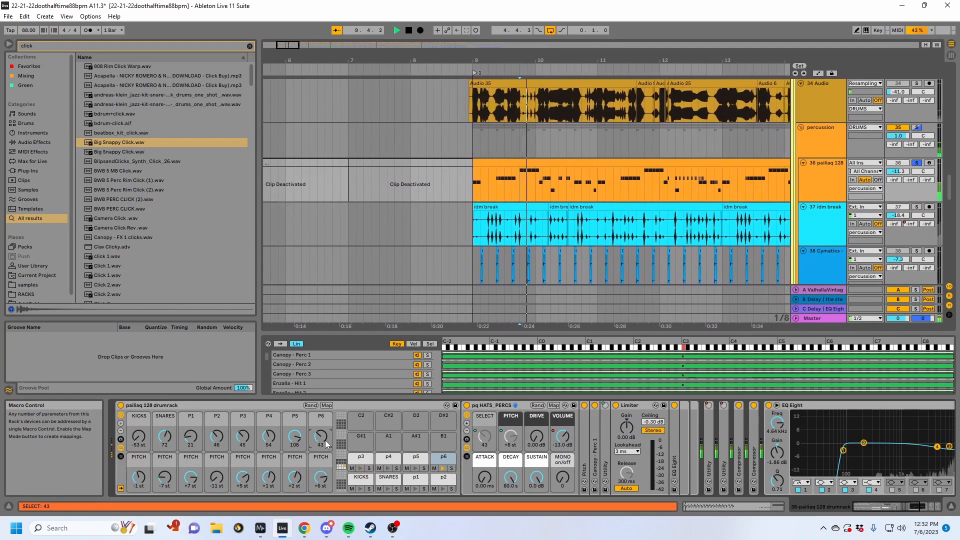
key(space)
scroll(325, 440, up, 1)
- Try randomized macro values on the pailiaq 128 drumrack during playback, stop and restore the previous settings
click(311, 404)
key(space)
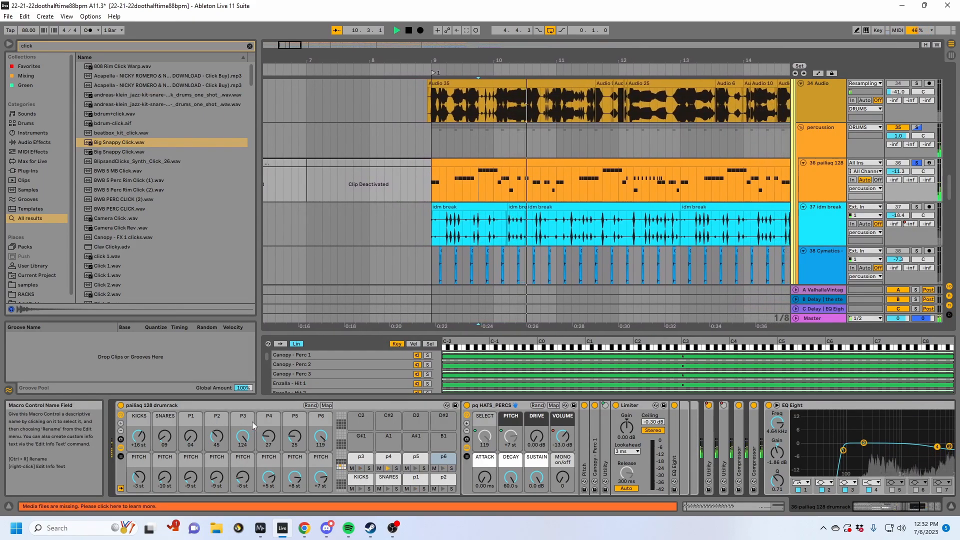
key(space)
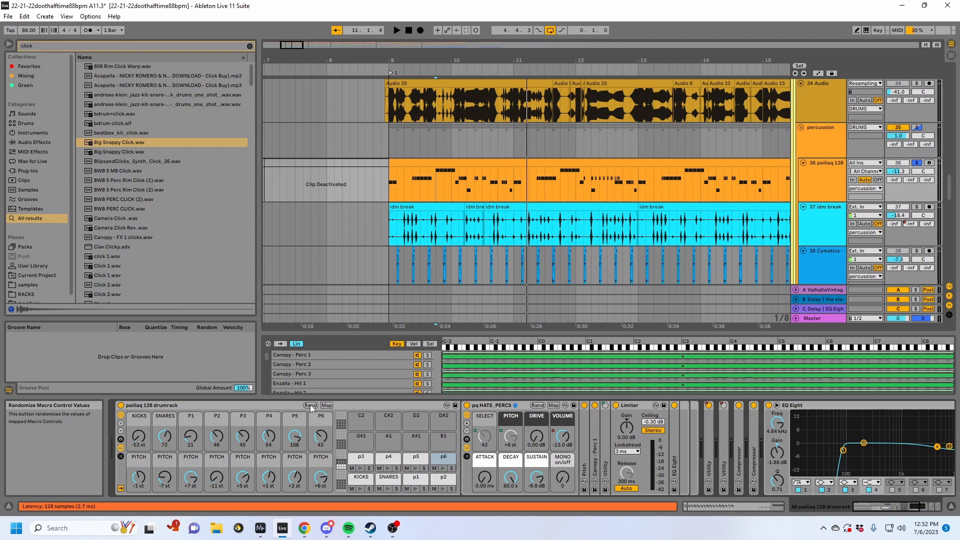
- Delete the deactivated clip at bars 7 to 8 of the 36 pailiaq 128 track and insert an empty MIDI clip from 7.4.3 to 8.3.3
double_click(501, 408)
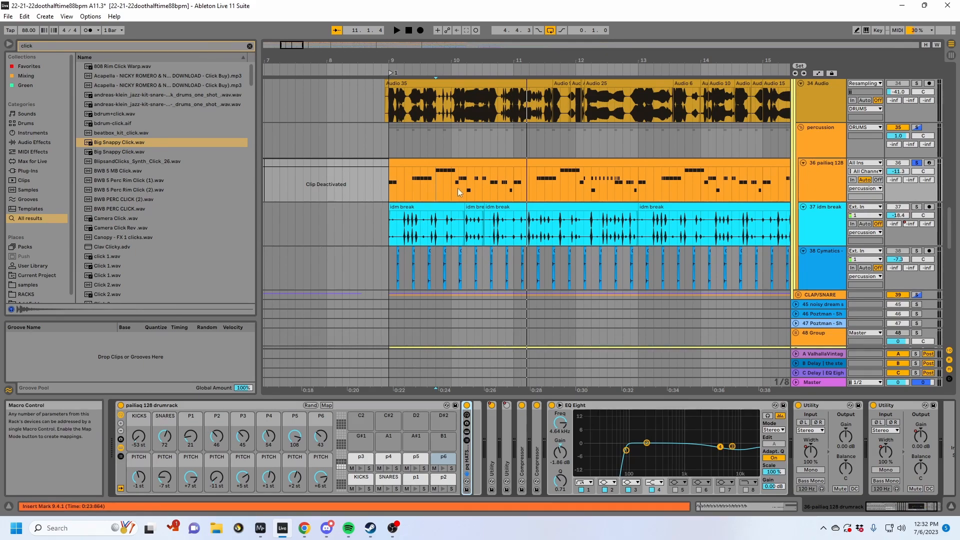
click(449, 165)
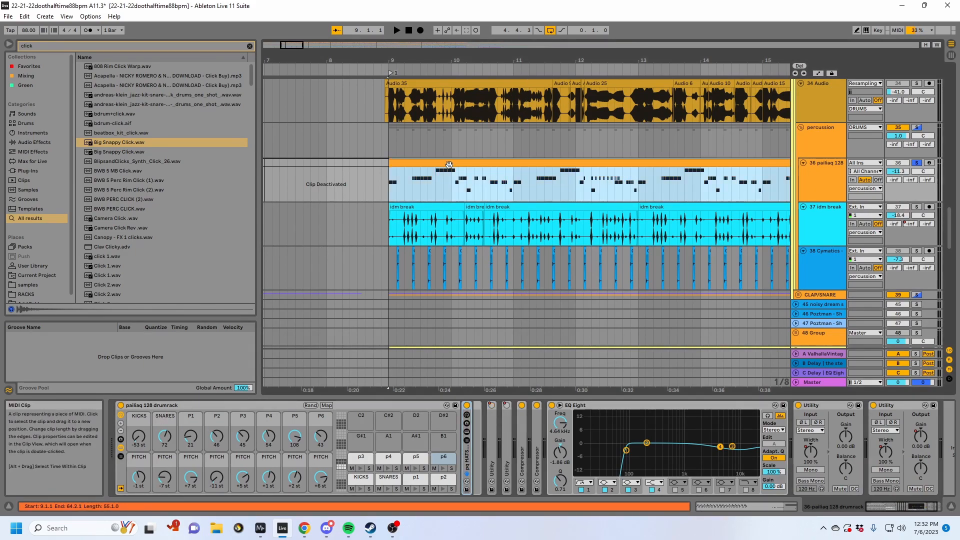
click(347, 170)
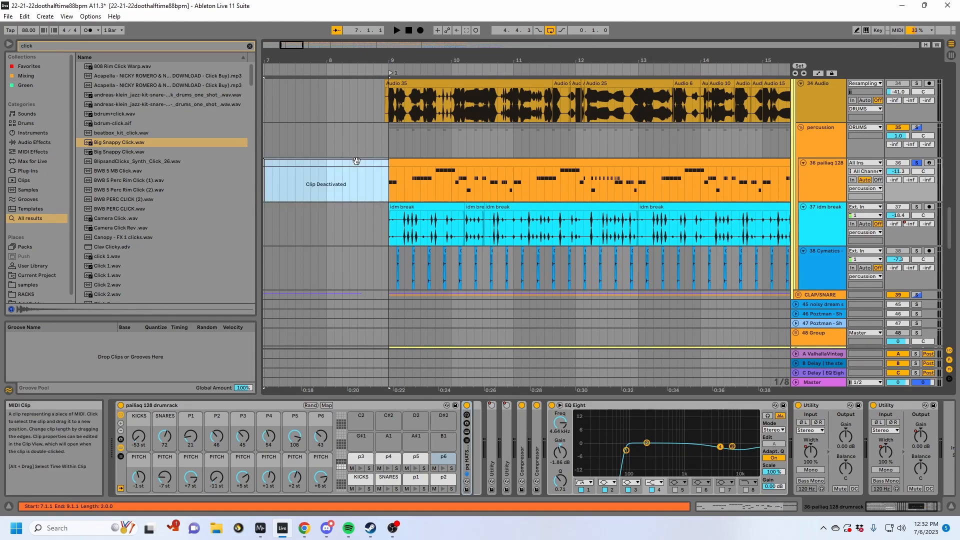
key(Delete)
click(365, 176)
key(ctrl+shift+m)
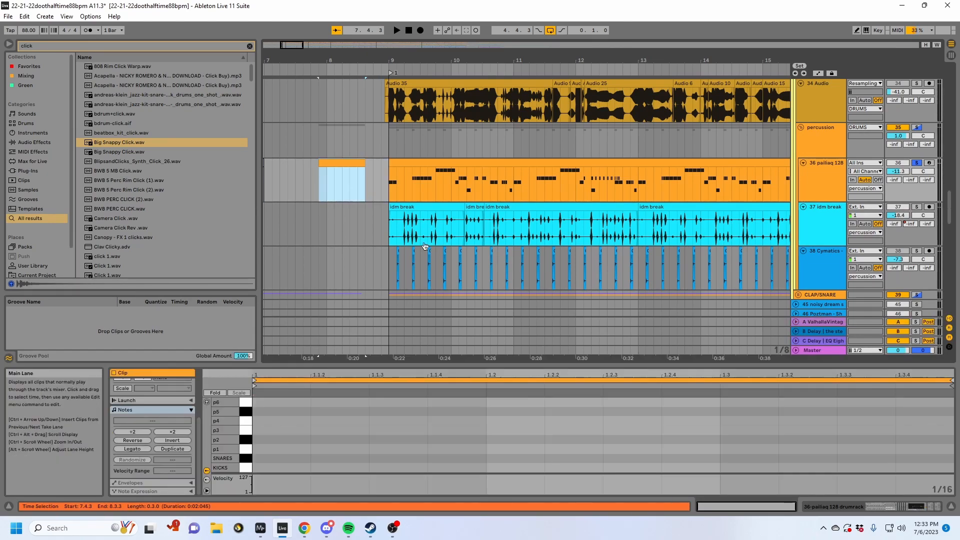
- Add kicks at 1.1.1 and 1.2.2, snares at 1.1.3 and 1.2.3, and a repeating row of p4 notes to the new clip
click(271, 465)
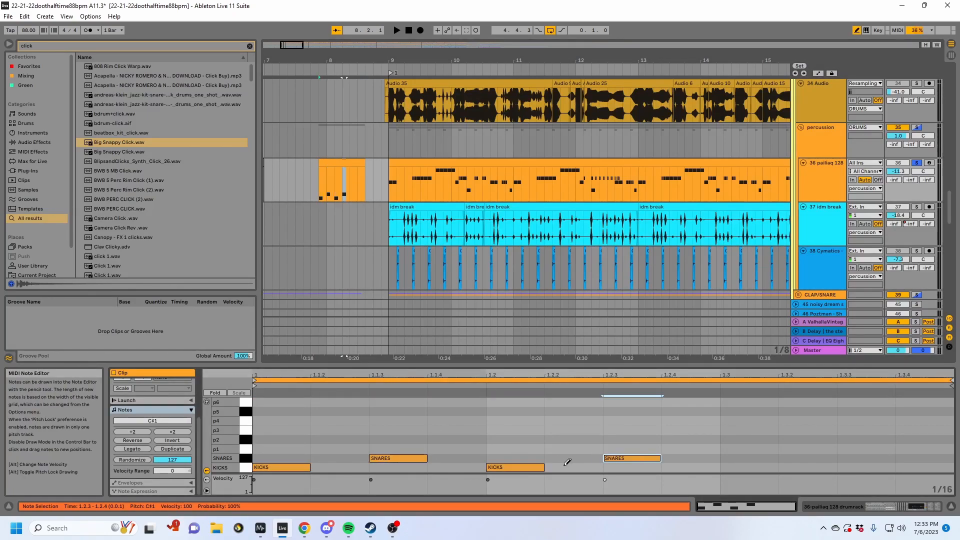
click(350, 421)
key(b)
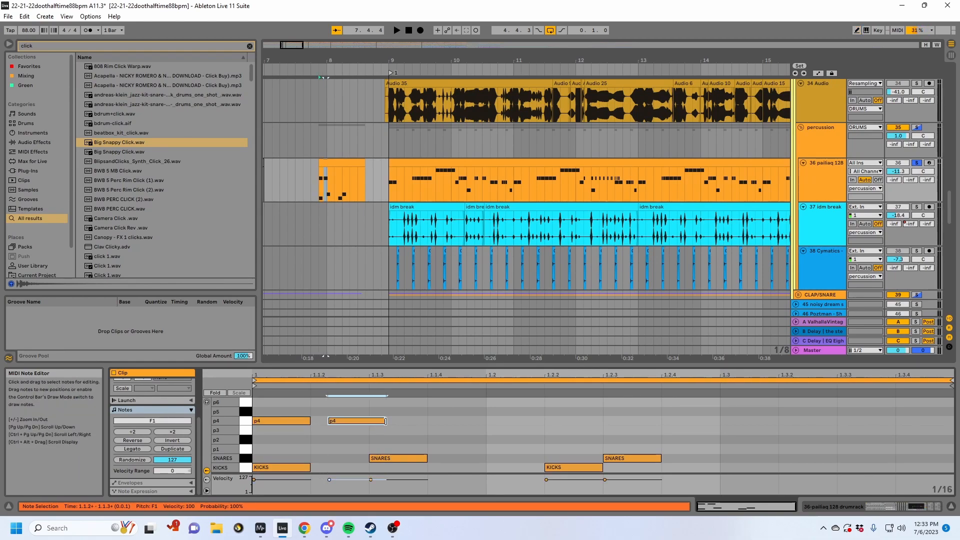
key(ctrl+d)
key(ctrl+d)
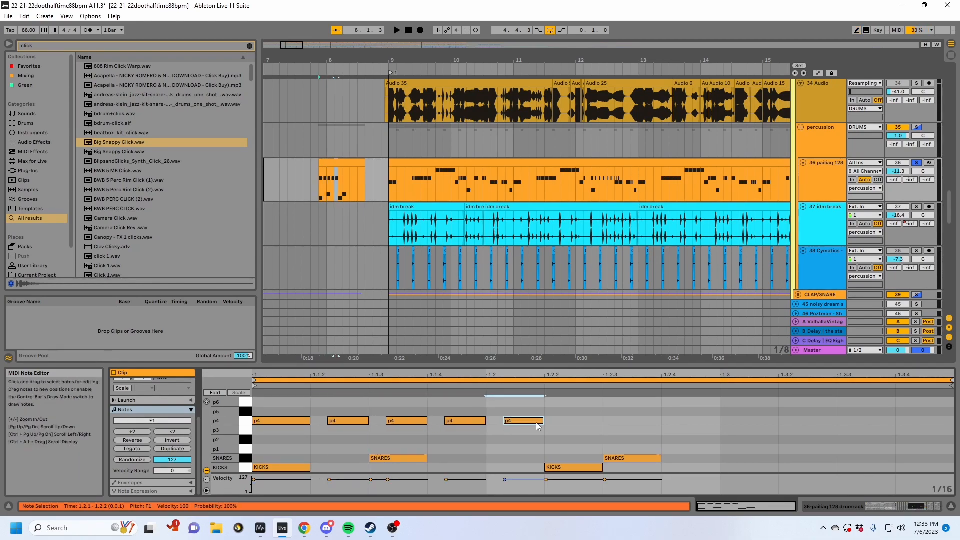
- Move the last p4 note to p5 at 1.2.1, shorten it and repeat it as four p5 notes followed by four p6 notes
drag(517, 409, 518, 408)
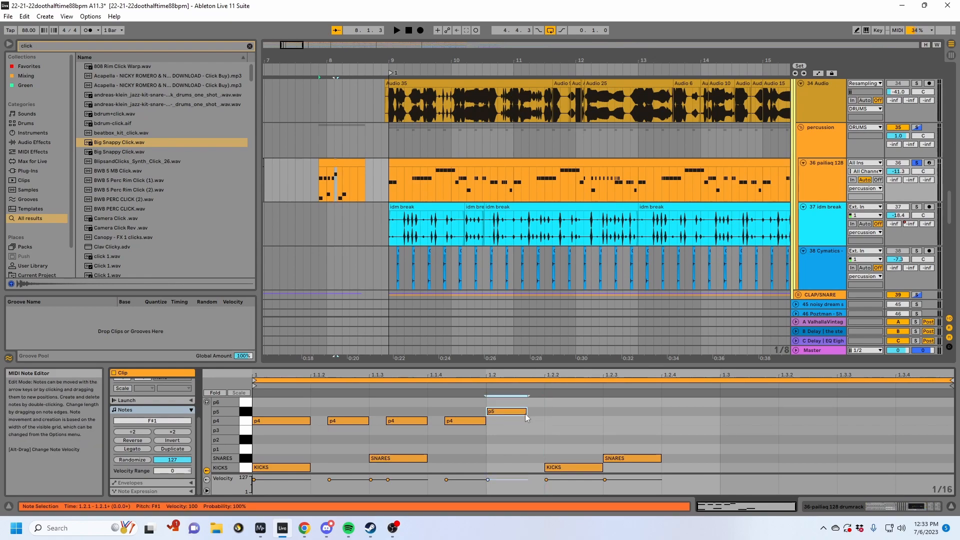
key(ctrl+d)
key(ctrl+d)
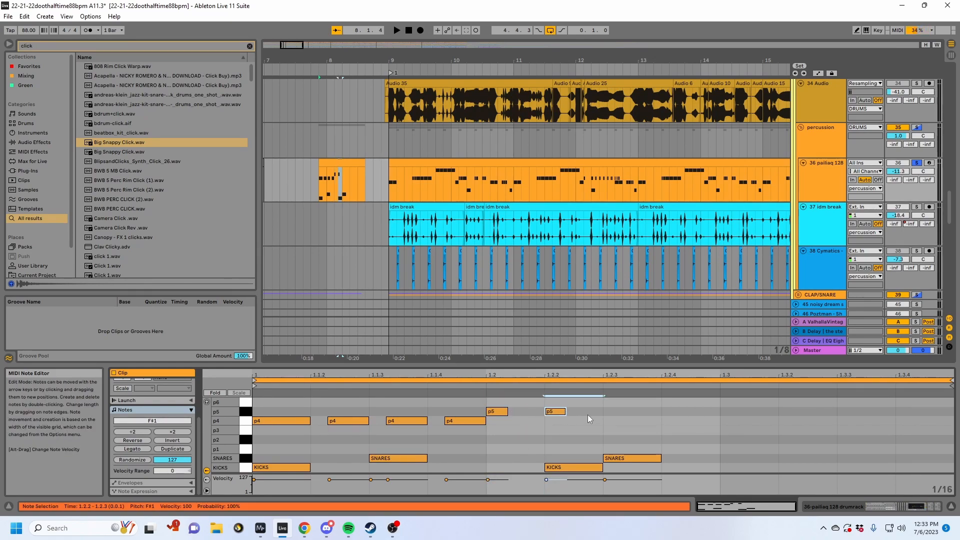
click(146, 432)
key(ctrl+d)
key(Up)
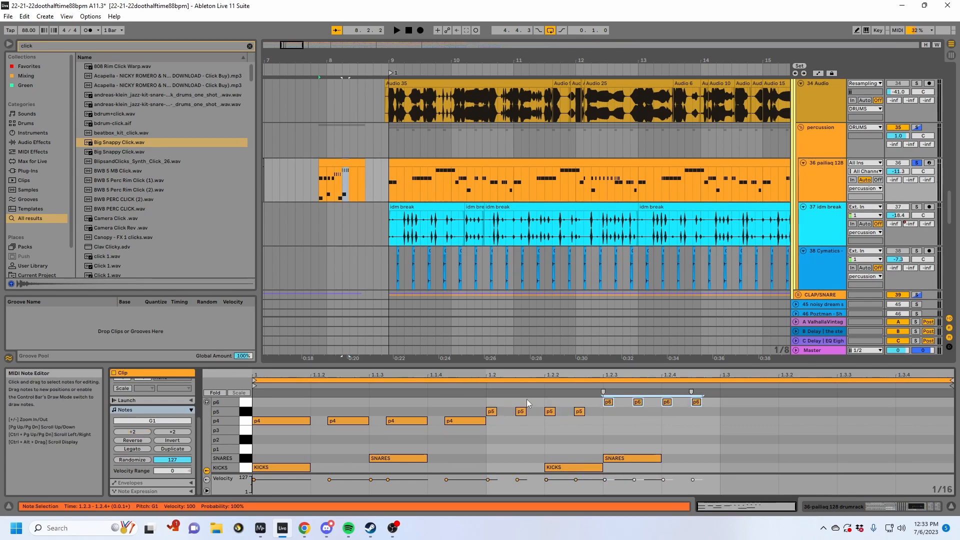
- Audition the new pattern, move its clip to the start of bar 8 and extend it to 9.1.1
key(space)
click(712, 426)
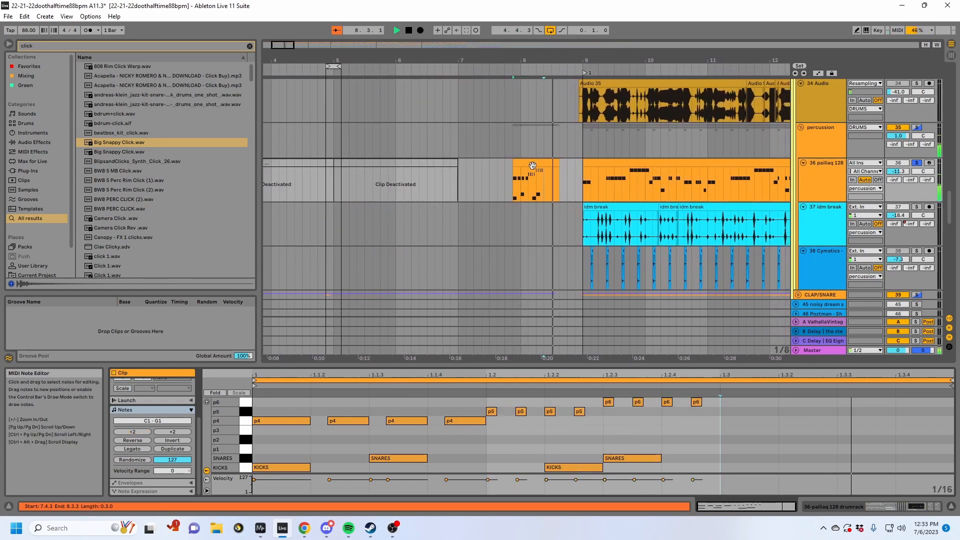
key(space)
click(528, 159)
key(space)
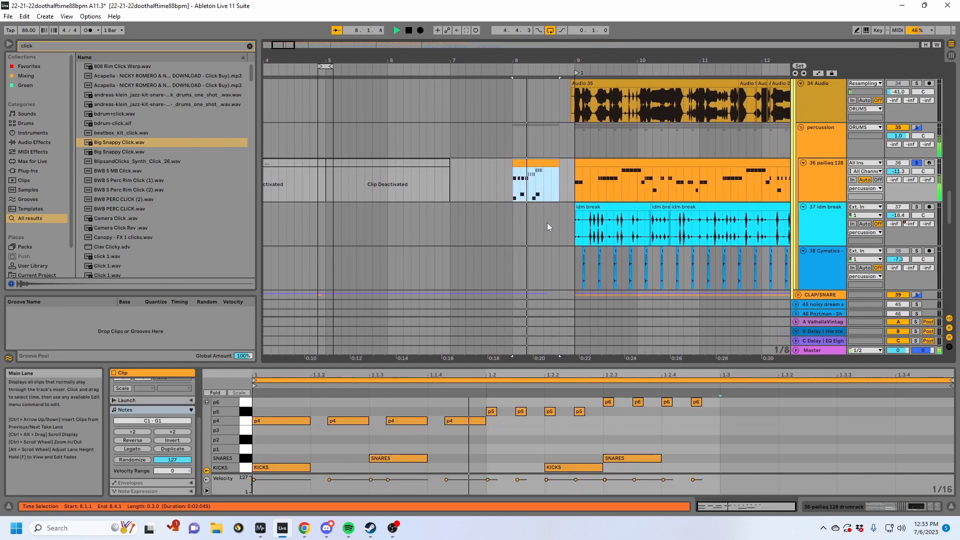
drag(539, 162, 552, 162)
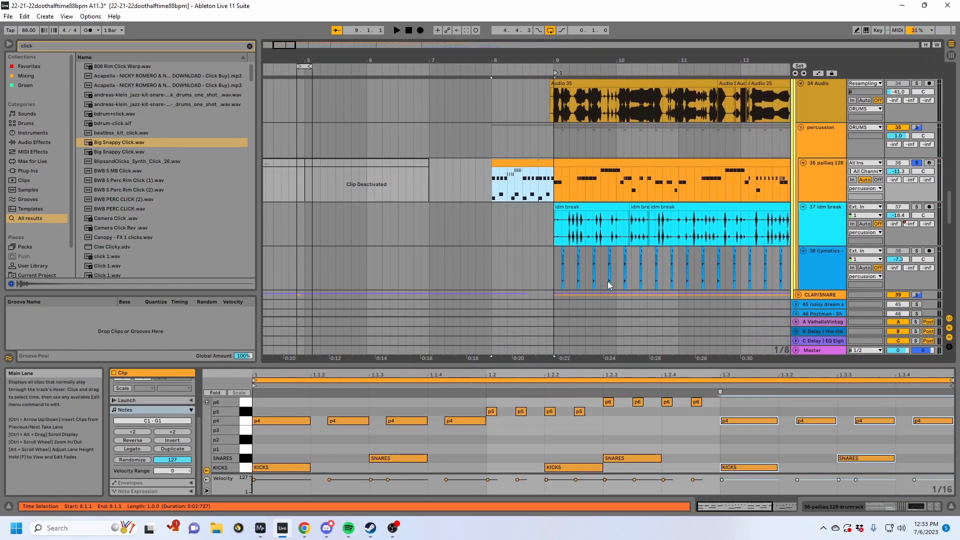
- Play the clip and rework its second half as a repeat of the first-half pattern from 1.3, clearing the surplus notes
key(space)
drag(605, 403, 912, 471)
key(Delete)
key(space)
key(ctrl+z)
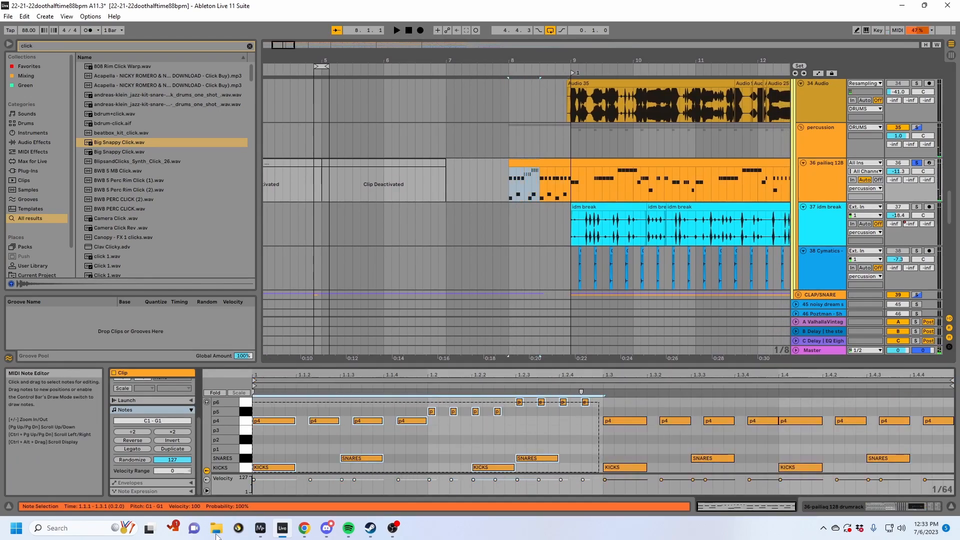
key(space)
drag(803, 431, 950, 425)
key(Delete)
- Lower the second half's first row of p4 notes to p3, move a kick to 1.3.4 and audition the clip
drag(793, 439, 638, 421)
key(Down)
key(space)
key(space)
drag(825, 469, 765, 468)
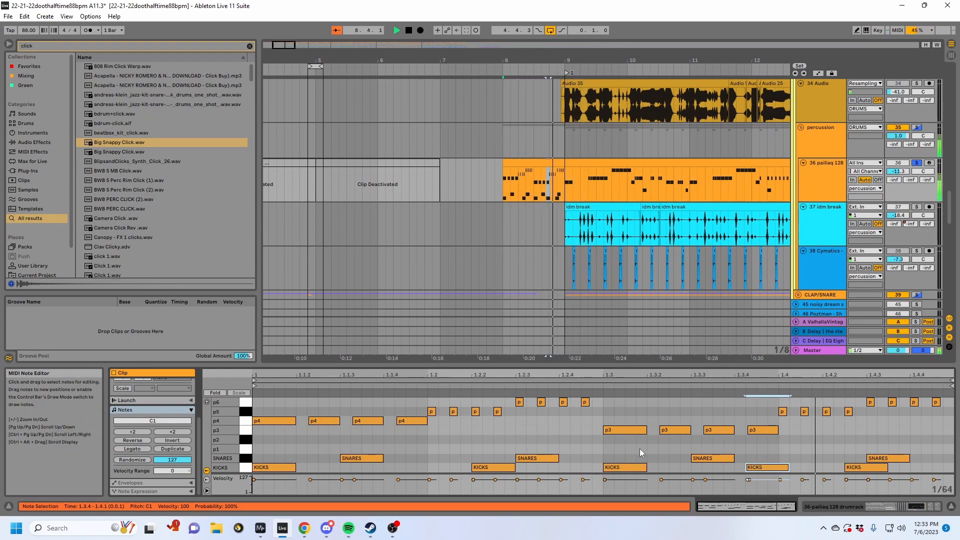
key(space)
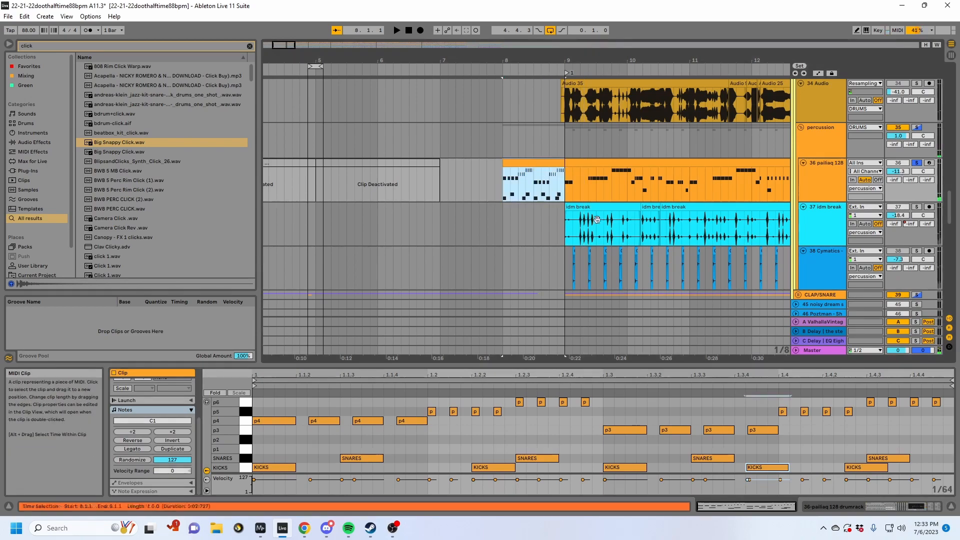
- Show the track's devices and randomize the pailiaq 128 drumrack's macros several times while the bar 8 clip plays
click(894, 508)
click(311, 405)
key(space)
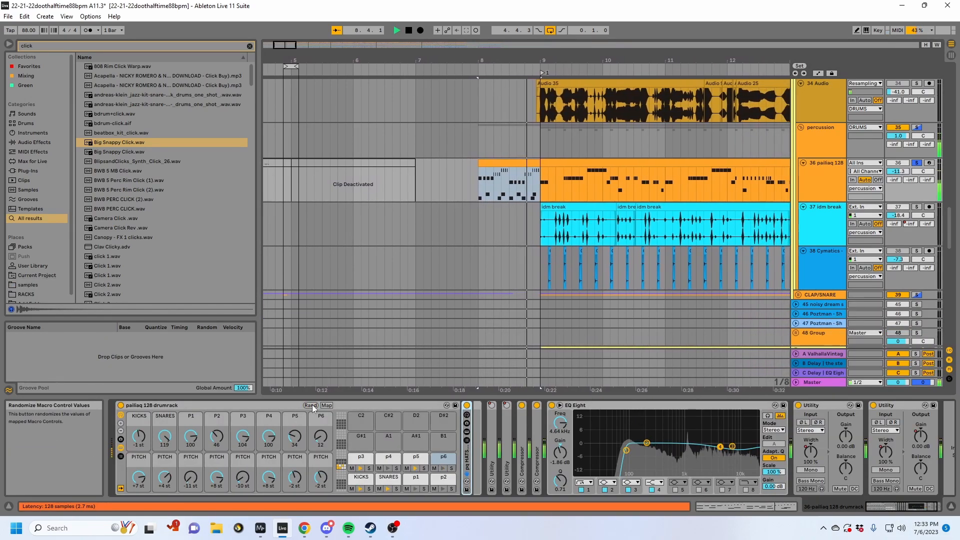
click(312, 405)
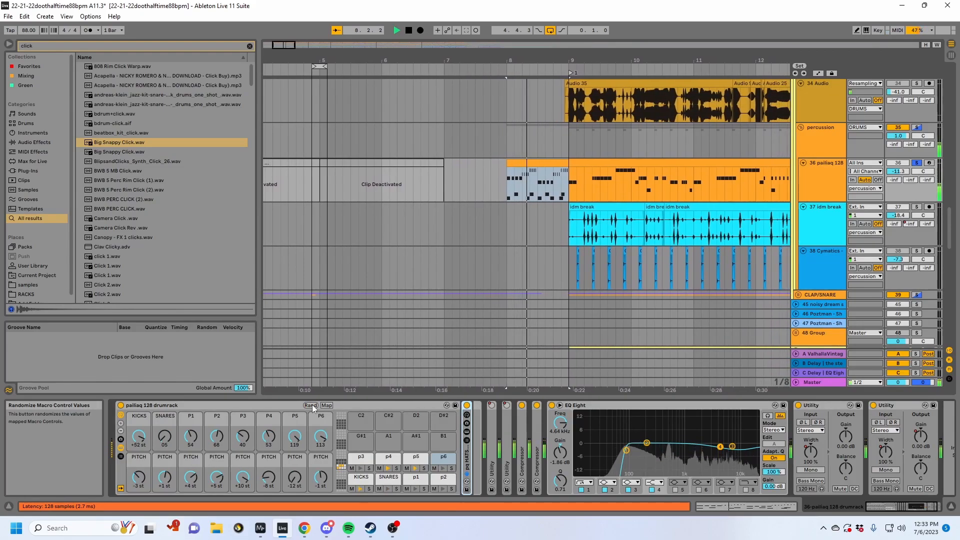
click(312, 405)
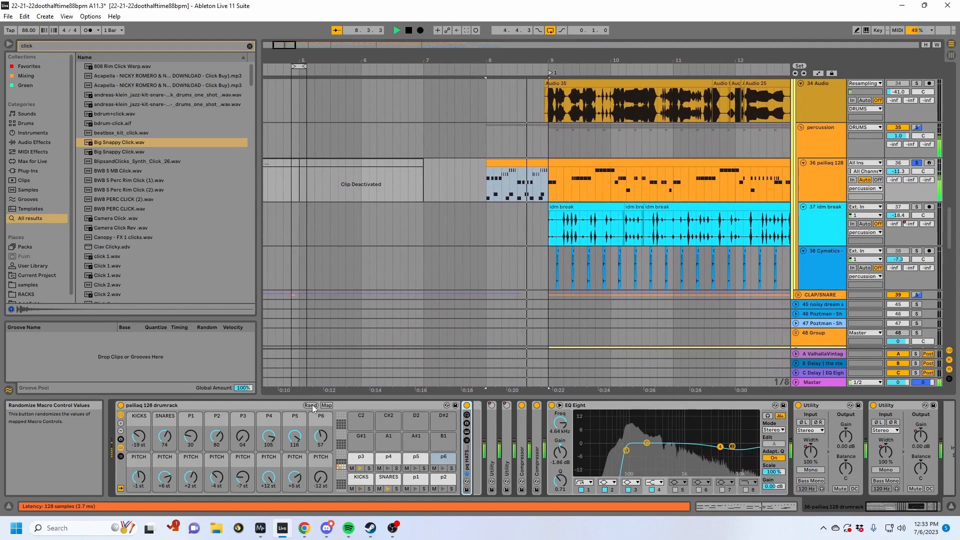
click(312, 405)
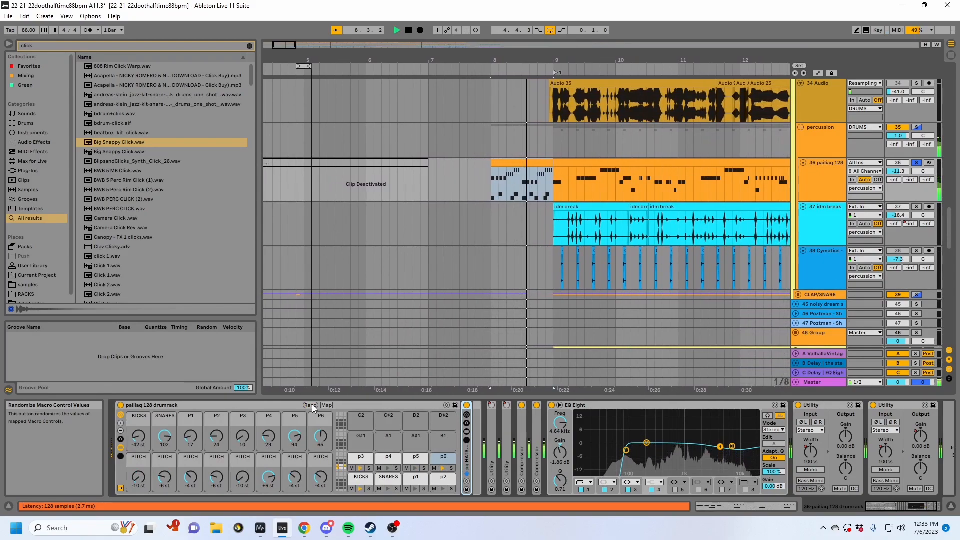
click(312, 405)
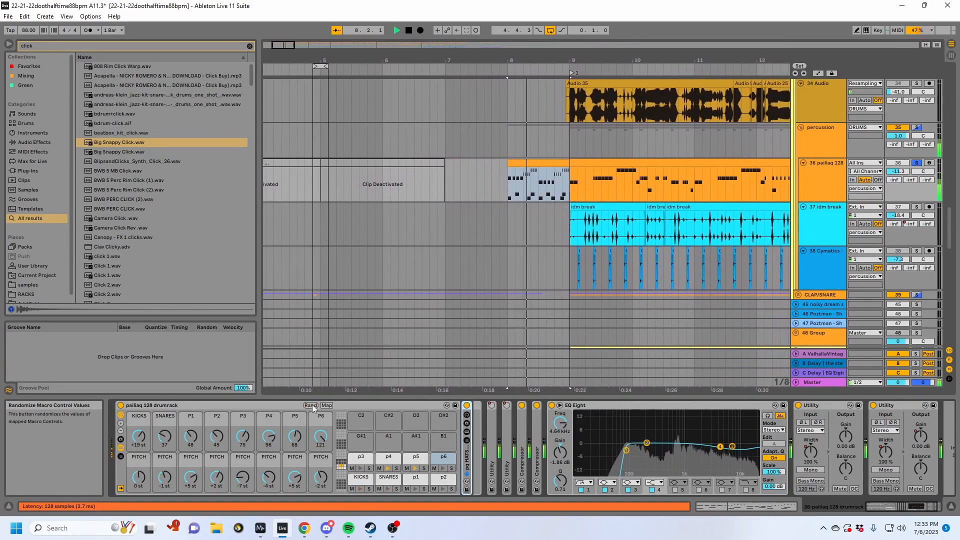
- Stop playback and delete the bar 8 clip from the 36 pailiaq 128 track
click(486, 182)
key(space)
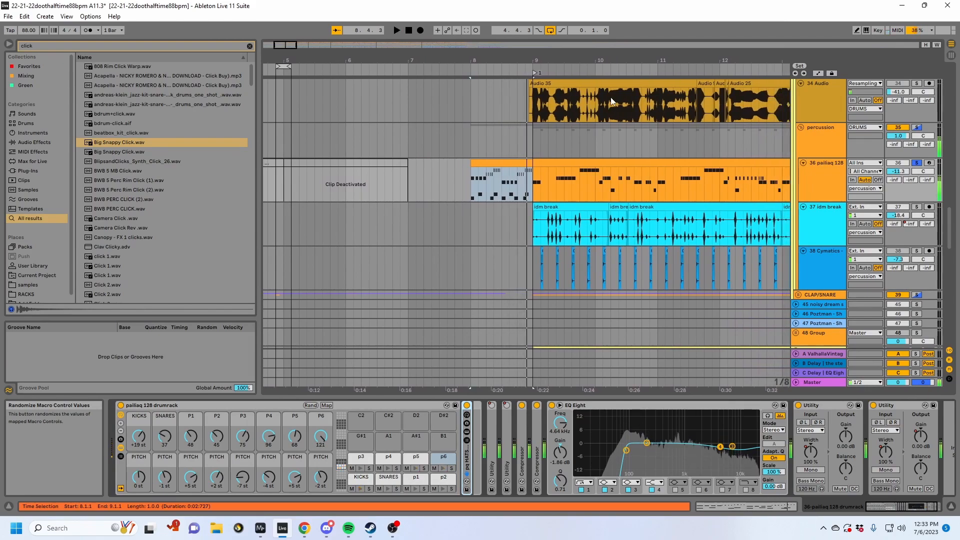
click(494, 161)
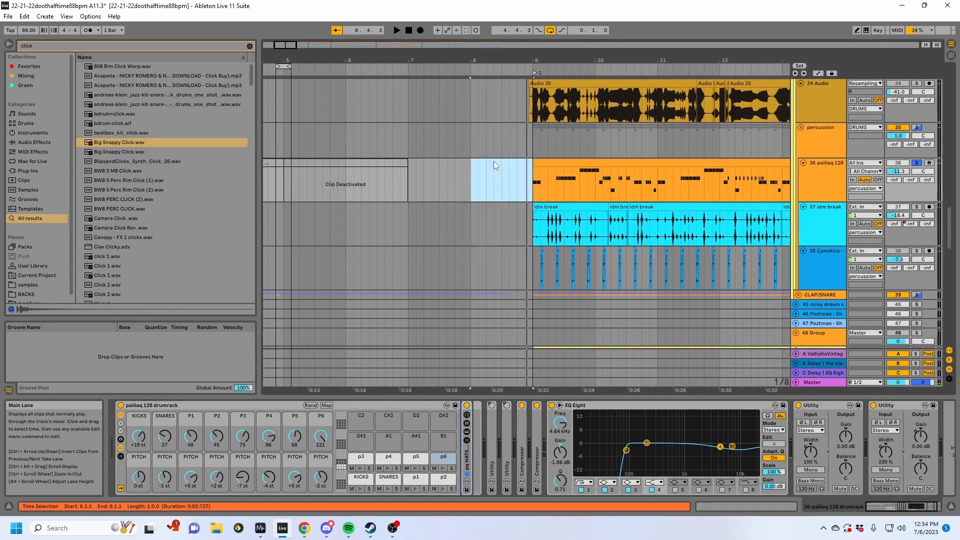
click(493, 161)
- Examine the p3 pad's full sample layer list in an enlarged view and shrink the list back down
click(361, 459)
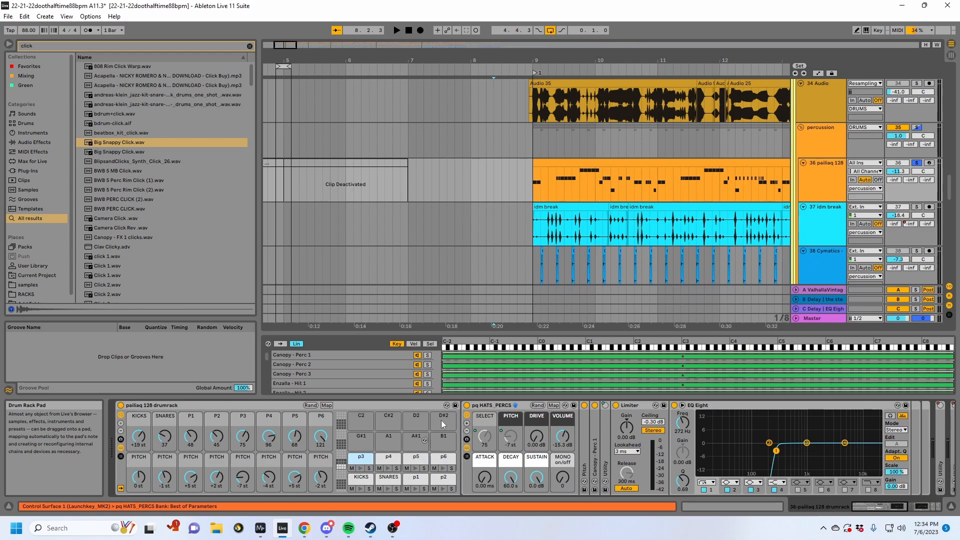
drag(418, 334, 417, 67)
scroll(413, 208, down, 10)
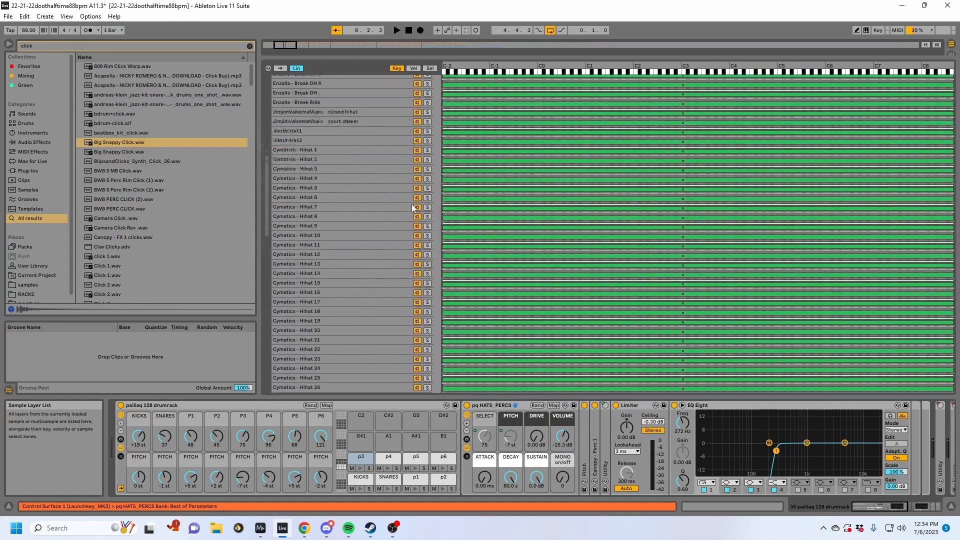
scroll(413, 208, down, 9)
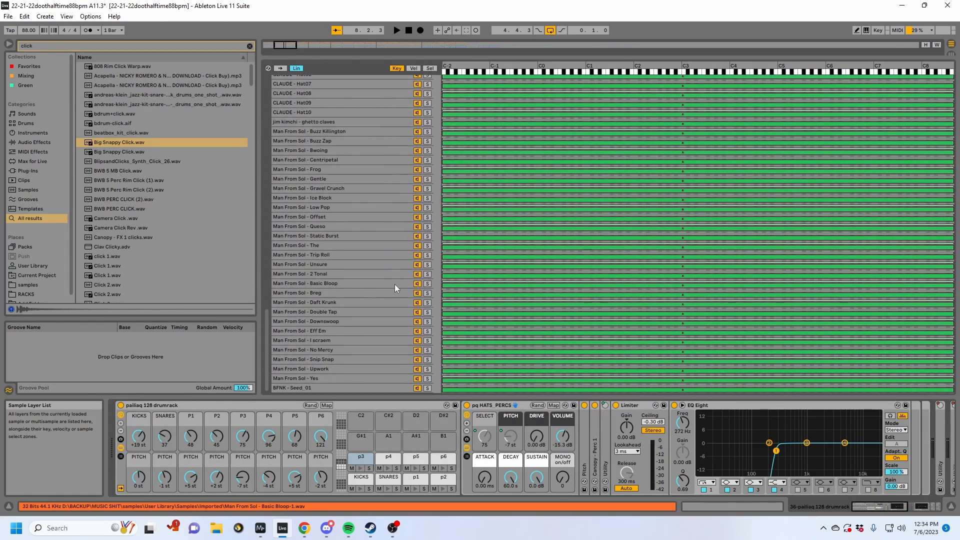
scroll(395, 288, up, 15)
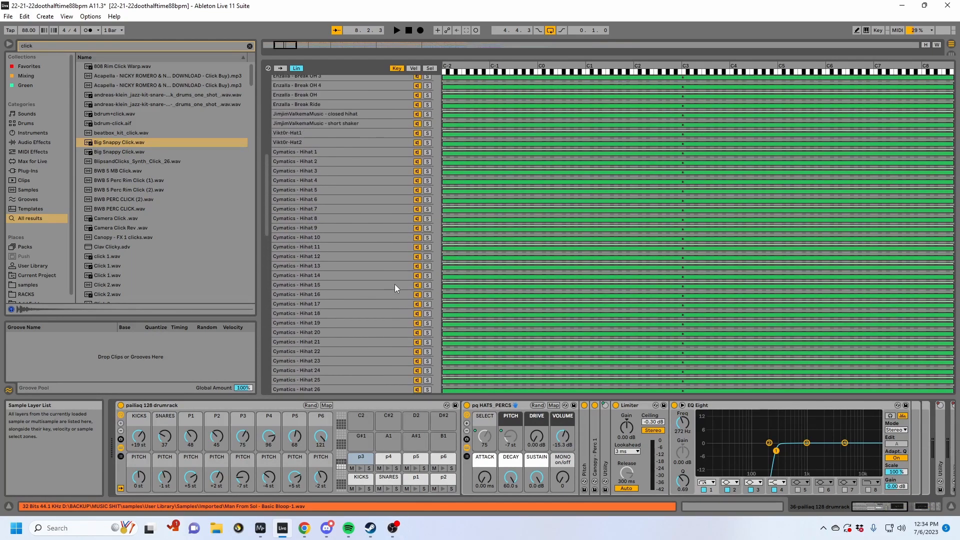
scroll(395, 288, up, 3)
drag(495, 56, 494, 328)
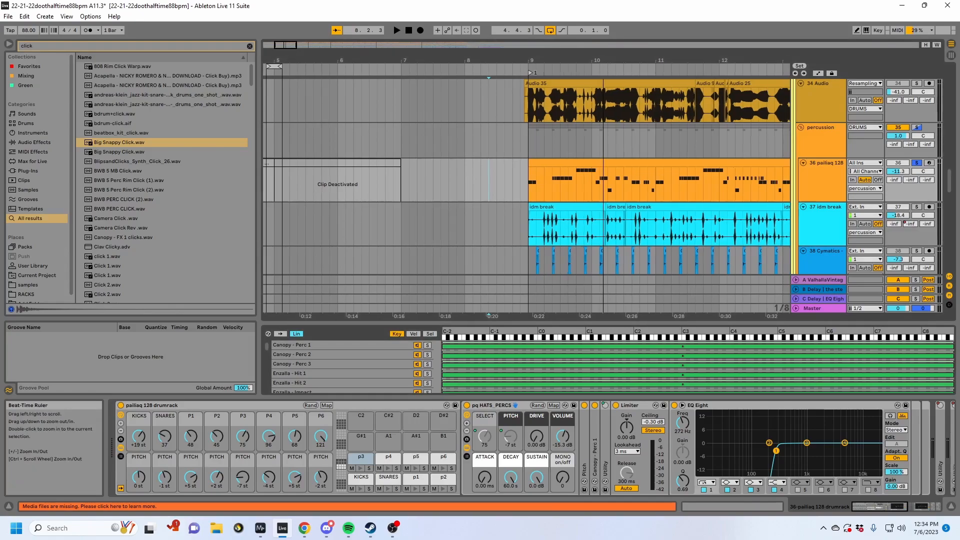
- Undo the demonstration edits on the 36 pailiaq 128 track, back to the deactivated clips and original macro values
drag(494, 59, 334, 62)
click(476, 163)
key(ctrl+z)
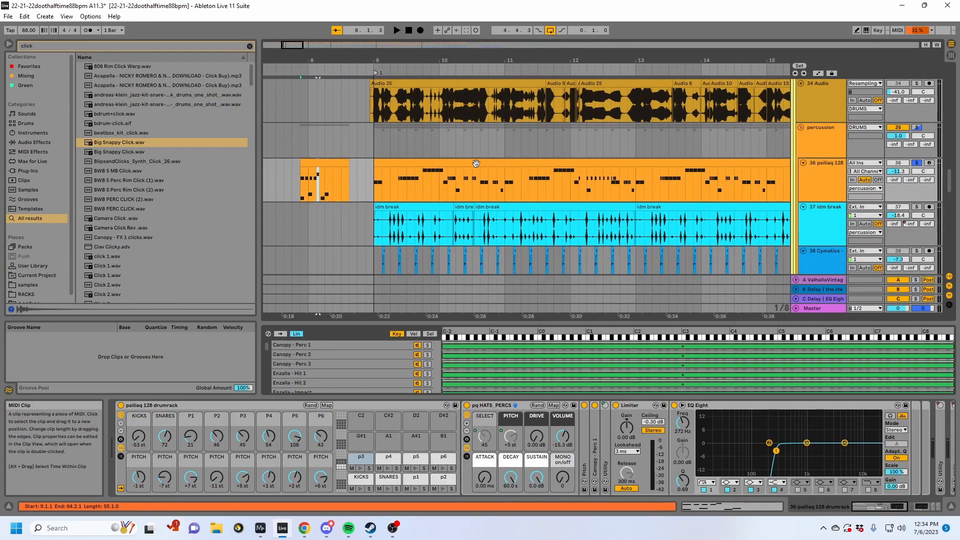
key(ctrl+z)
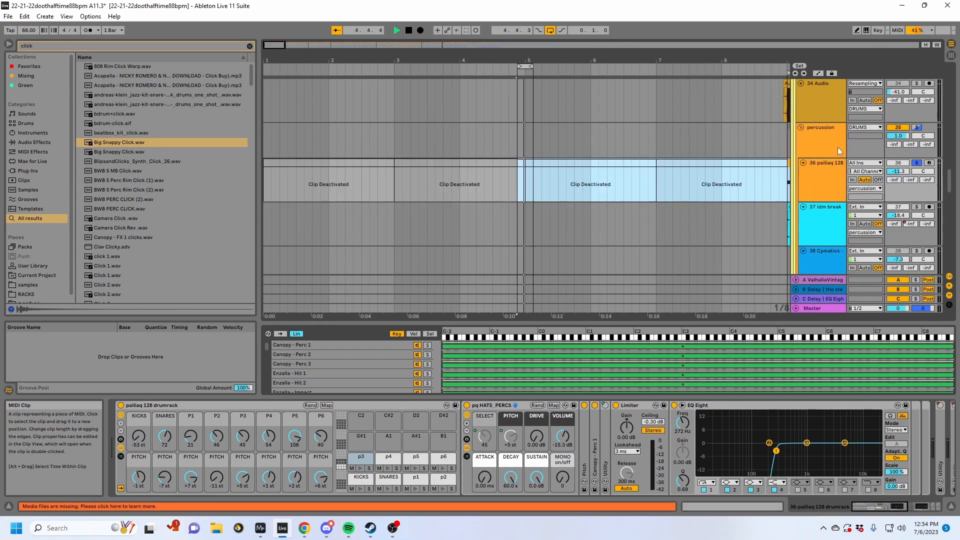
- Play the 36 pailiaq 128 track from bar 9 and examine the notes of its MIDI clip
drag(669, 57, 353, 60)
key(space)
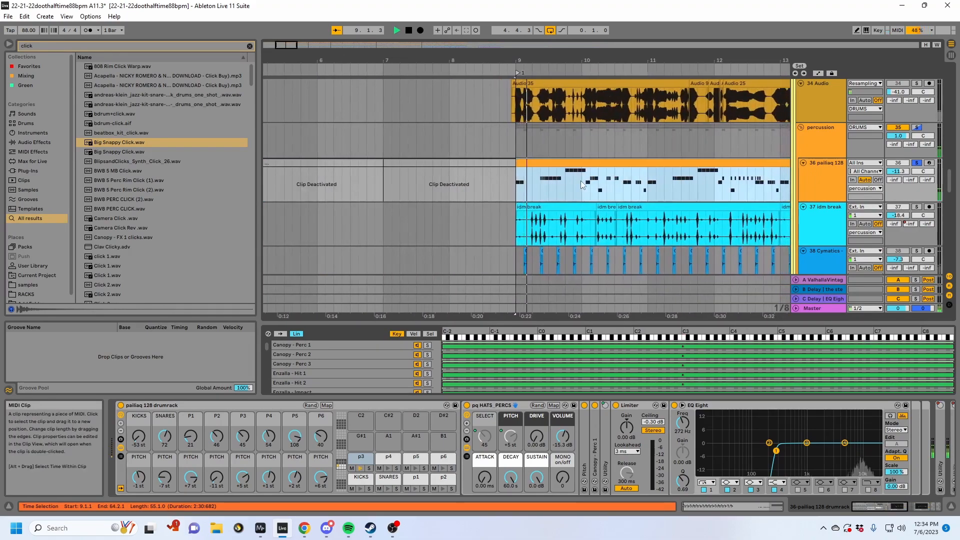
click(703, 505)
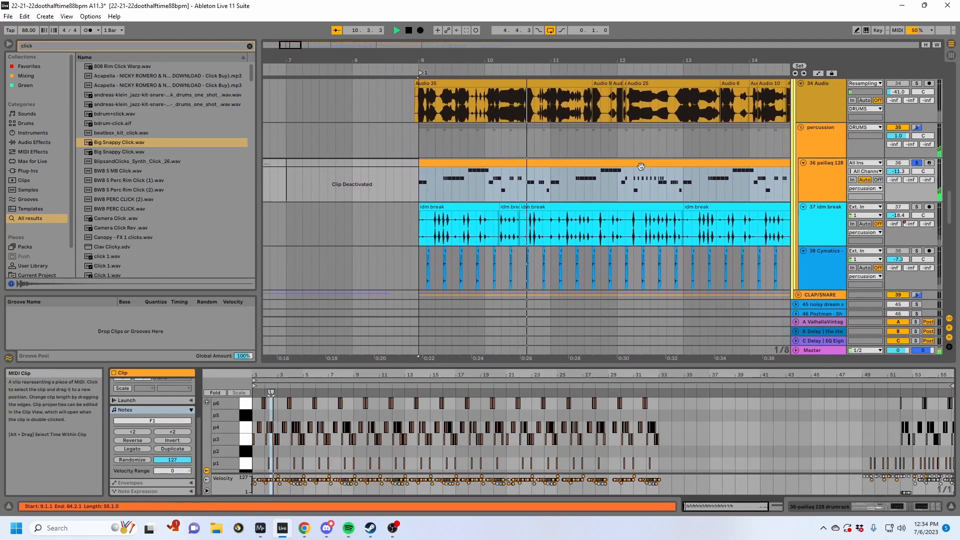
click(501, 191)
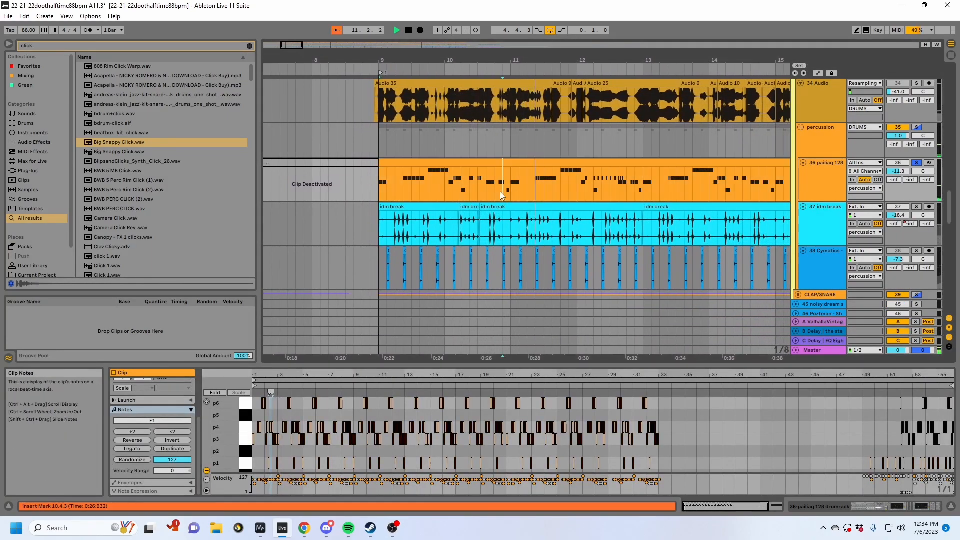
key(space)
scroll(627, 188, down, 1)
- Solo and play the 37 idm break track from bar 9, viewing its first clip and its device chain
click(818, 198)
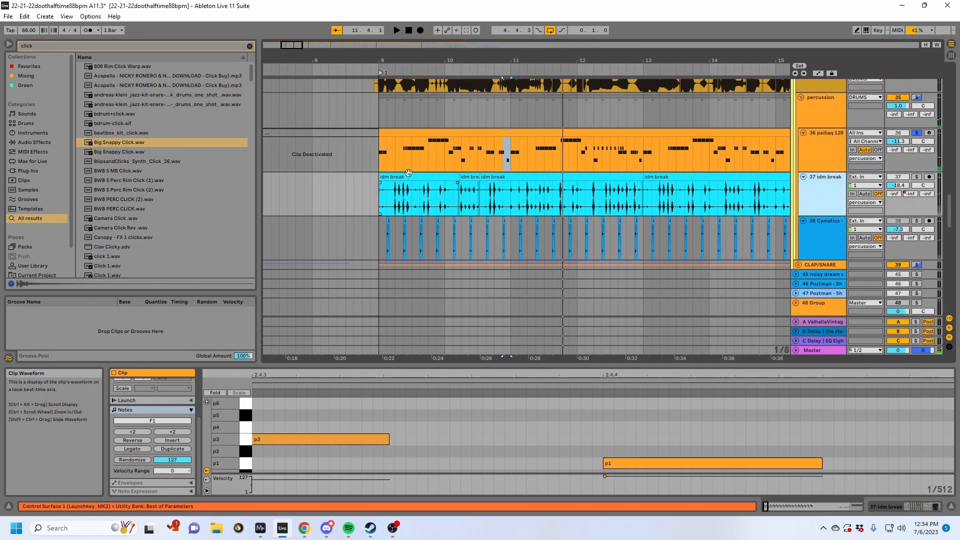
click(430, 177)
click(917, 177)
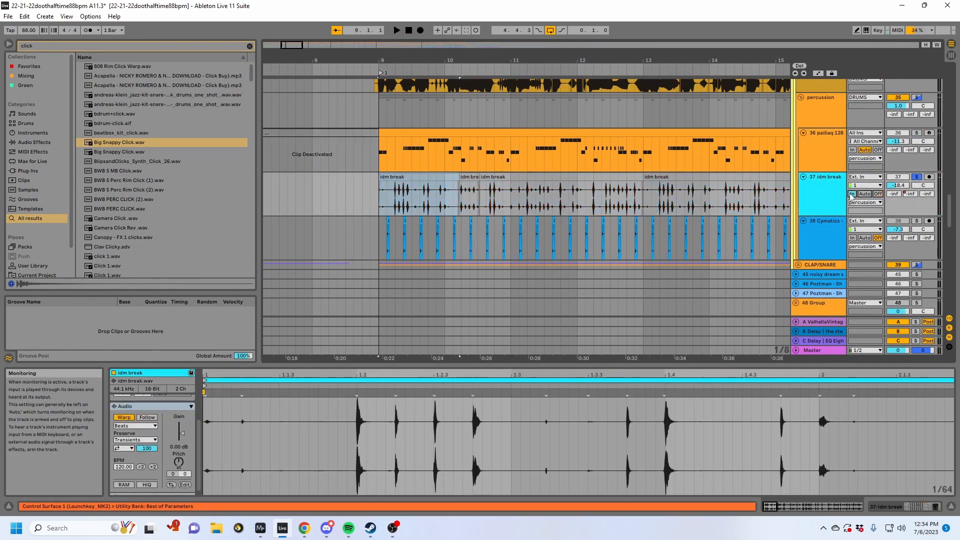
key(space)
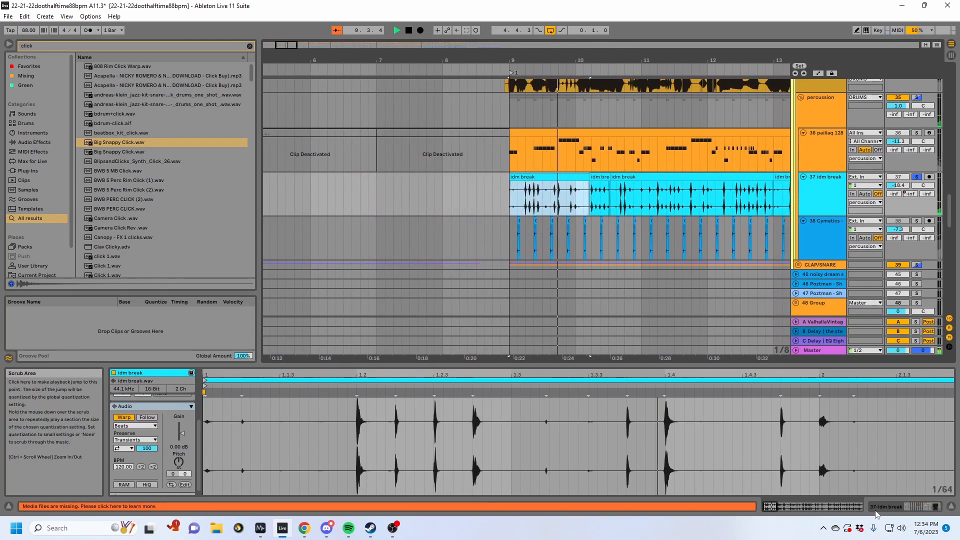
key(shift+Tab)
scroll(836, 242, up, 2)
key(space)
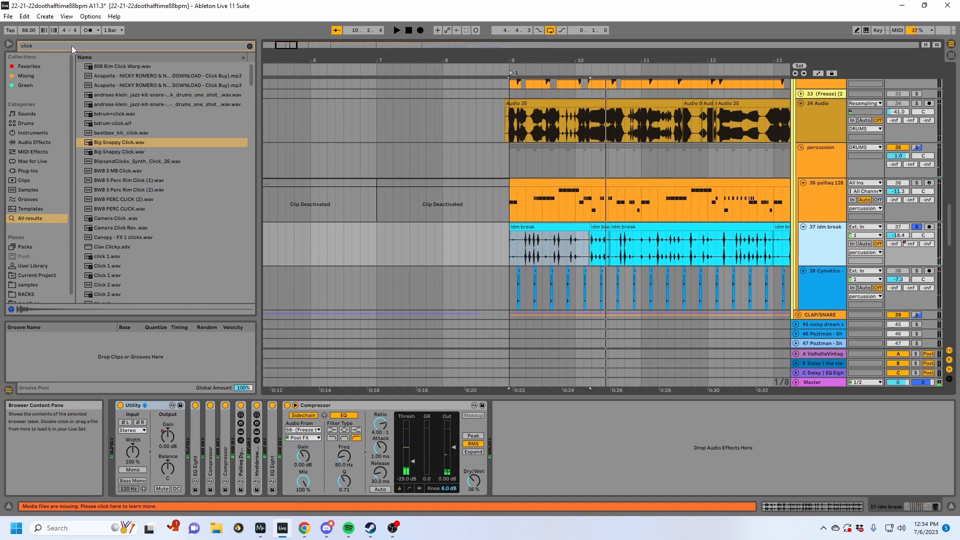
- Insert a new audio track below 37 idm break and search the browser for "lenz"
key(ctrl+t)
key(ctrl+f)
text(lenz)
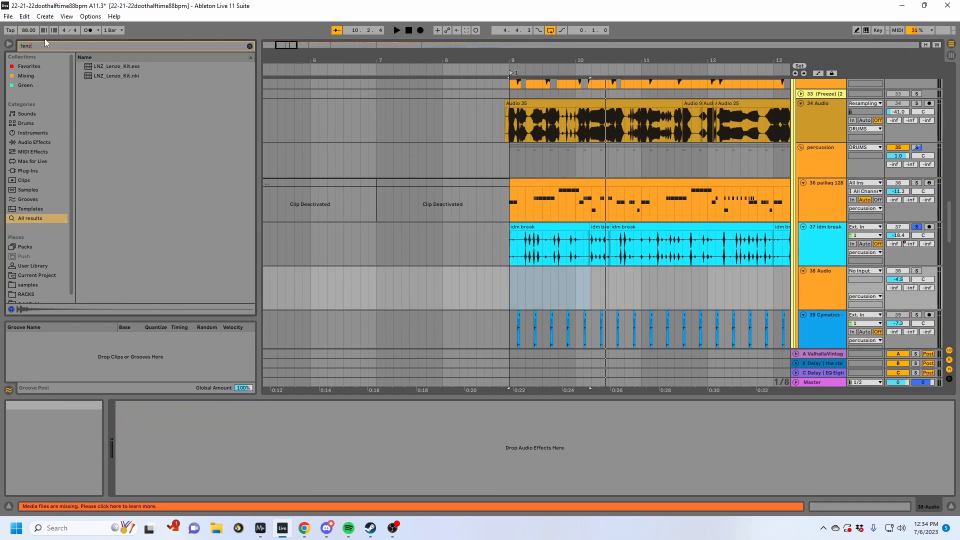
click(33, 266)
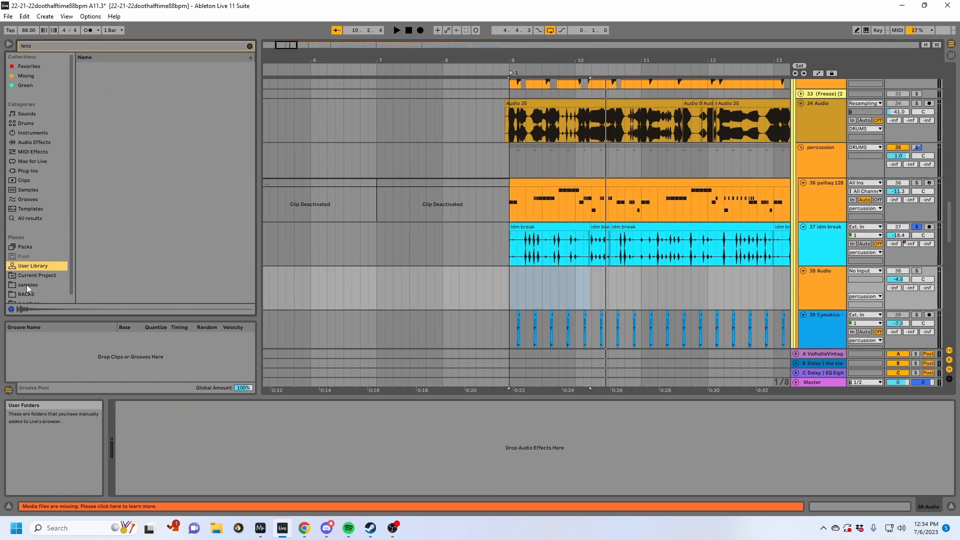
- Find LNZ_172_Park_Street_Drums_2.wav in the Lenzman pack's LNZ_DRUM_LPS samples folder and place it at bar 9 of the new audio track
click(80, 68)
click(86, 76)
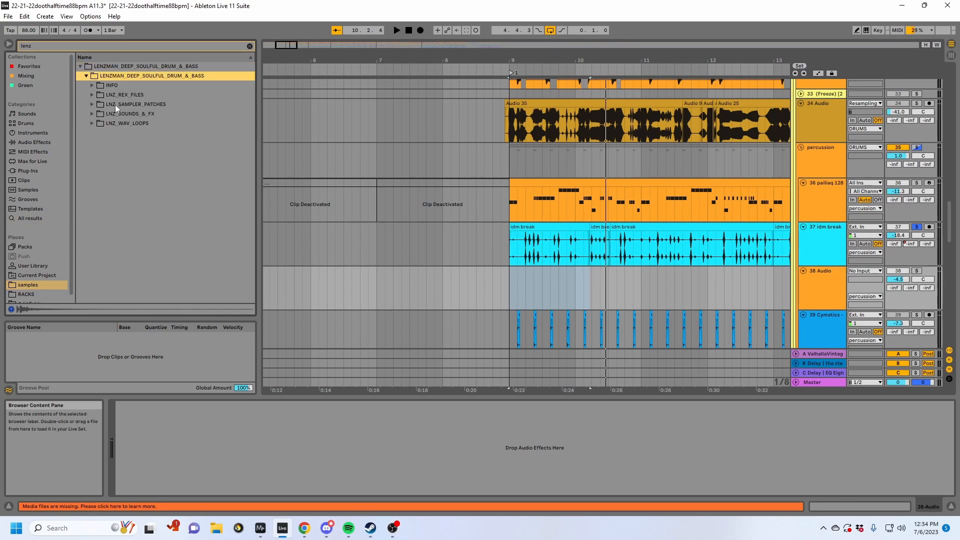
click(91, 123)
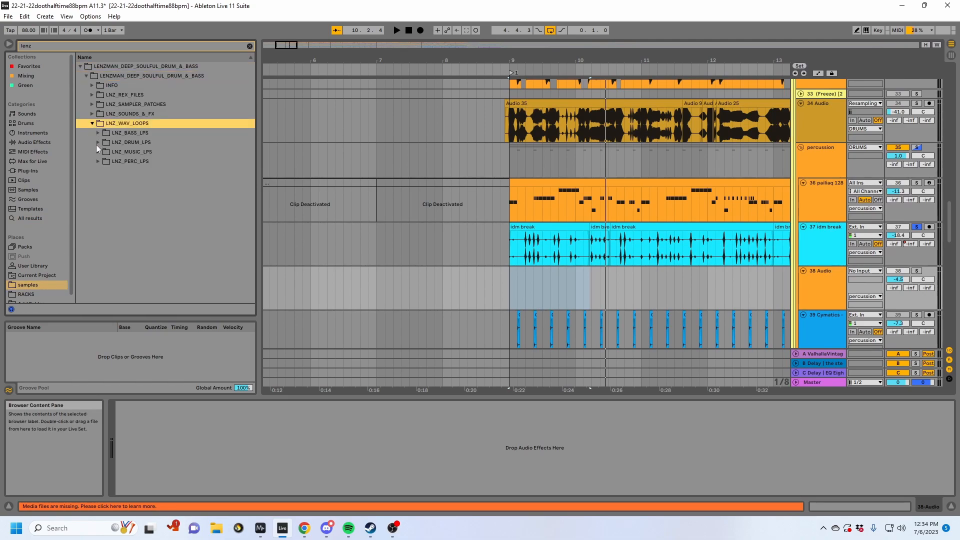
click(98, 142)
scroll(127, 169, down, 3)
click(161, 206)
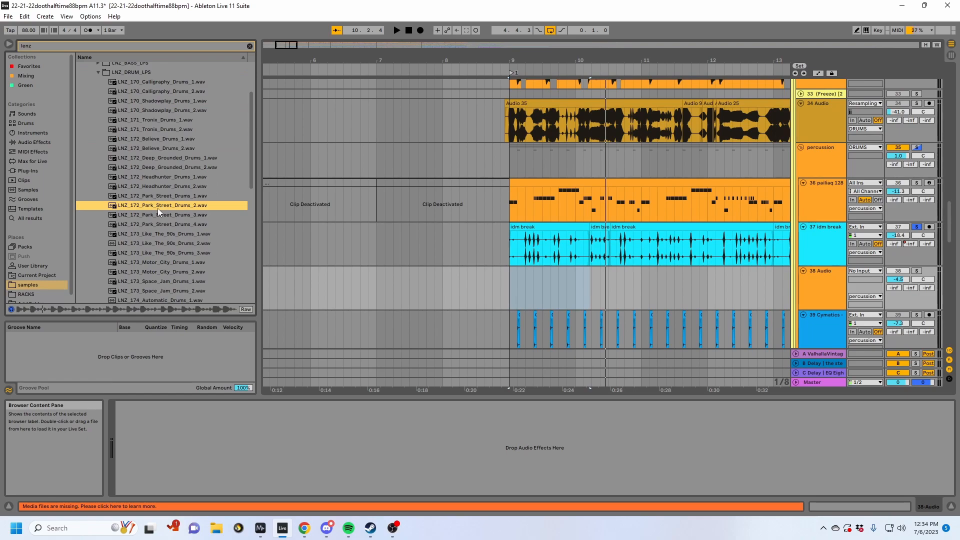
drag(149, 208, 509, 283)
- Set the Park Street clip's Beats warping to preserve Transients with segment looping off and Transient Envelope 7, and play it soloed
click(770, 507)
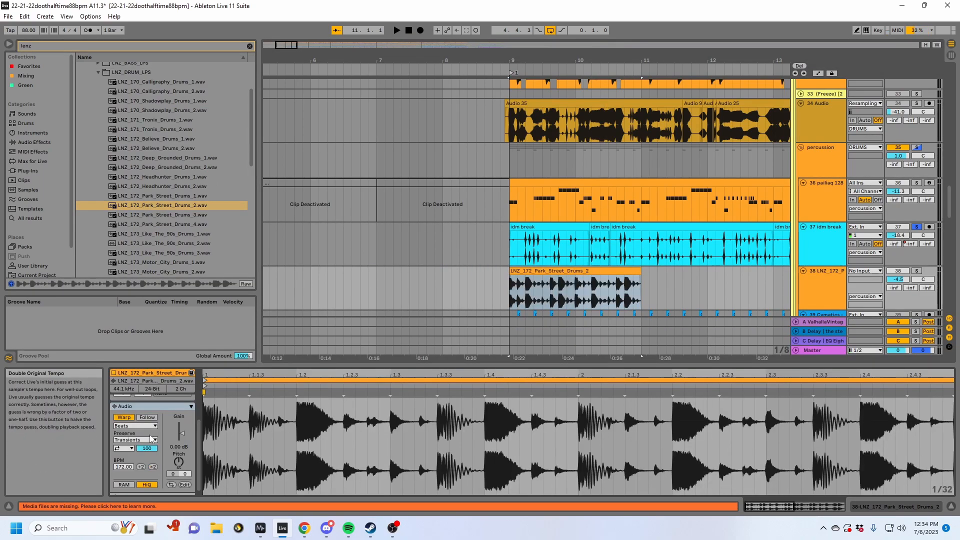
click(141, 426)
click(142, 432)
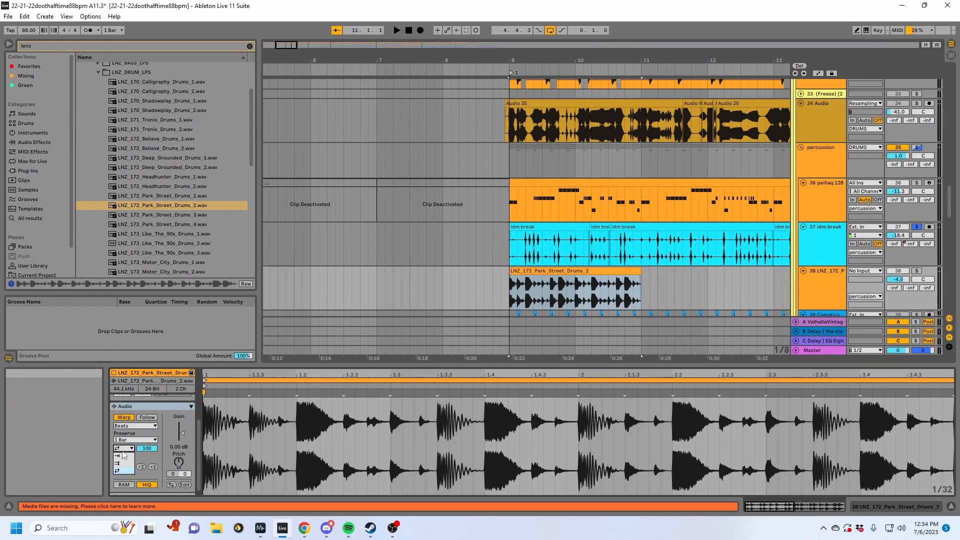
click(131, 439)
click(128, 491)
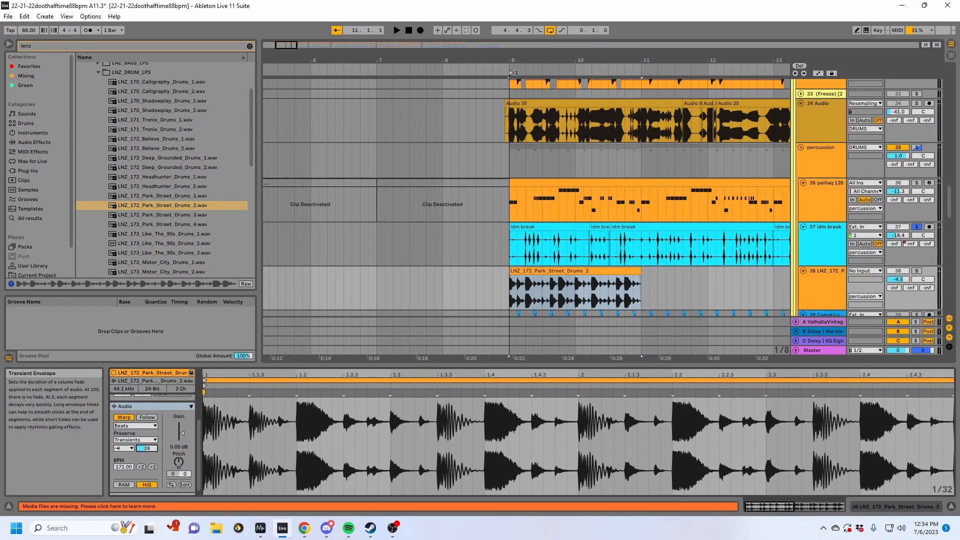
key(space)
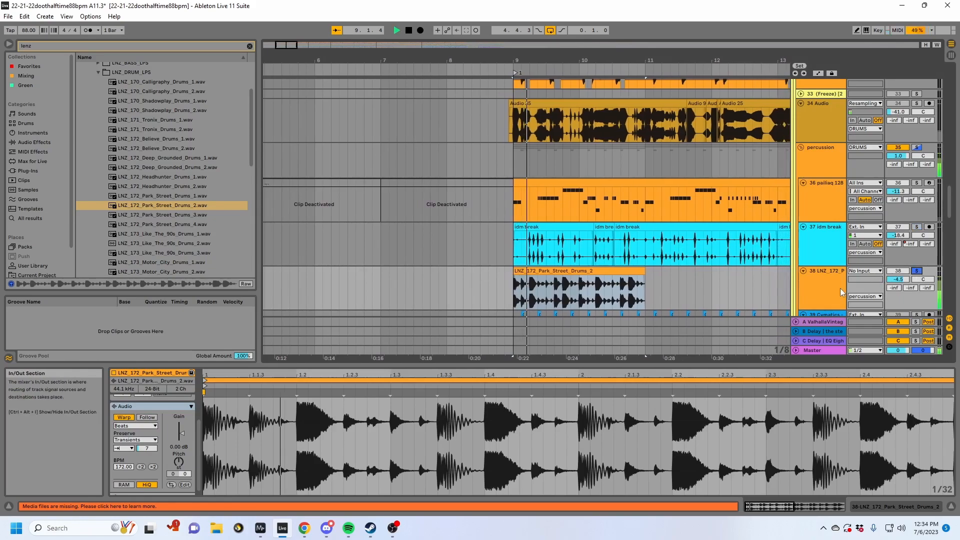
- Search the browser for "vocott", add the pq VOCOTT rack to the Park Street drums track, and play it
click(903, 507)
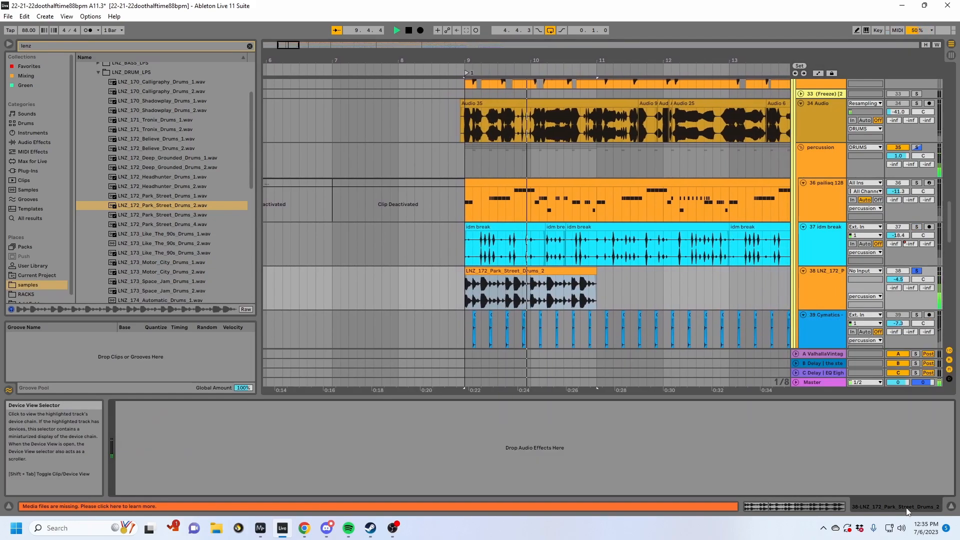
key(space)
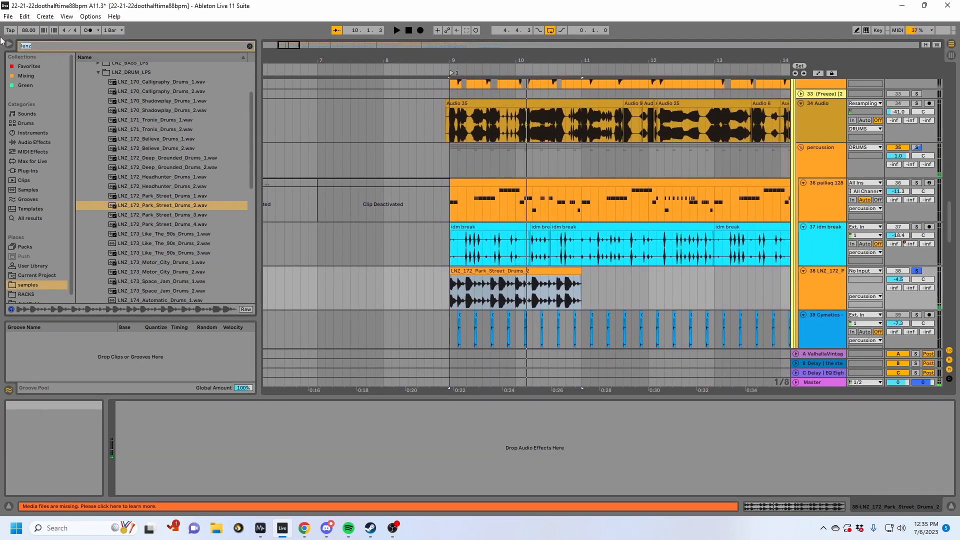
text(vocott)
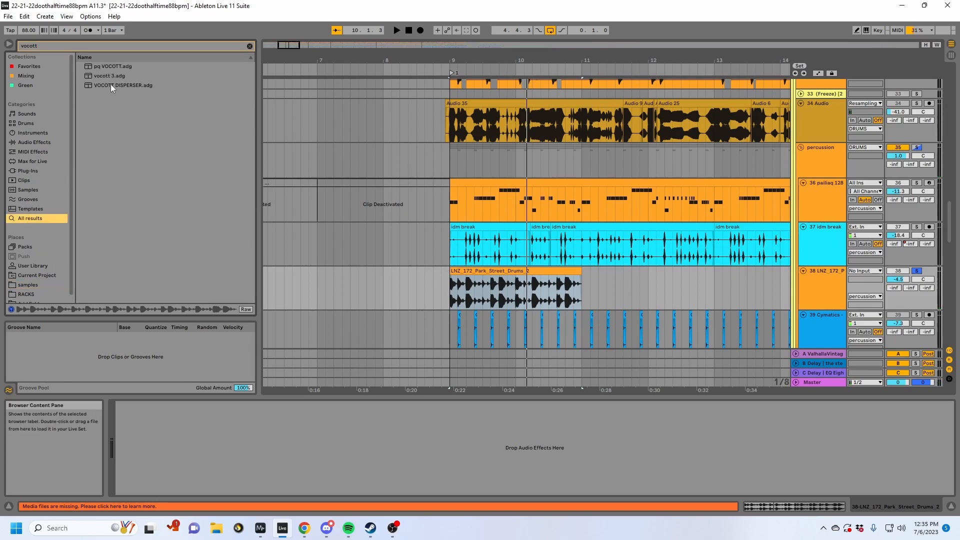
click(106, 66)
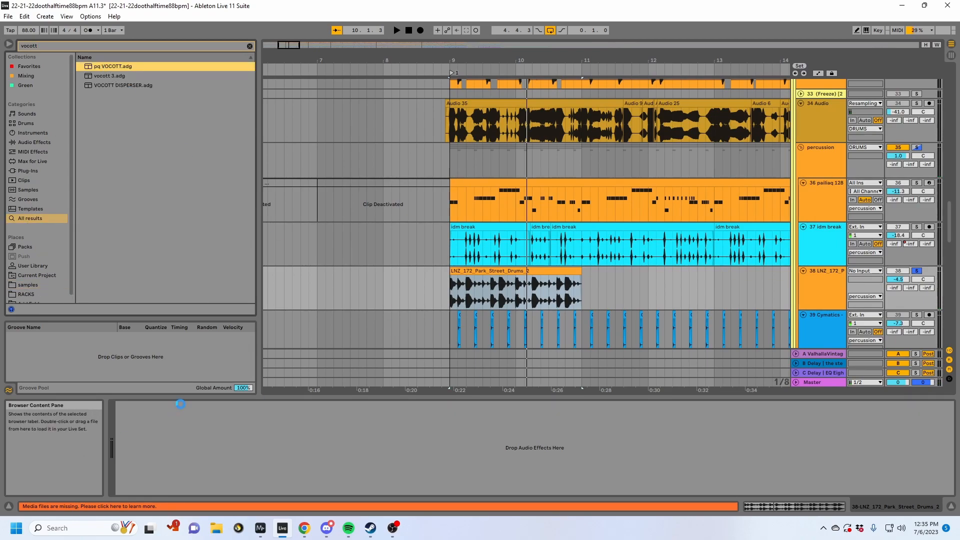
key(space)
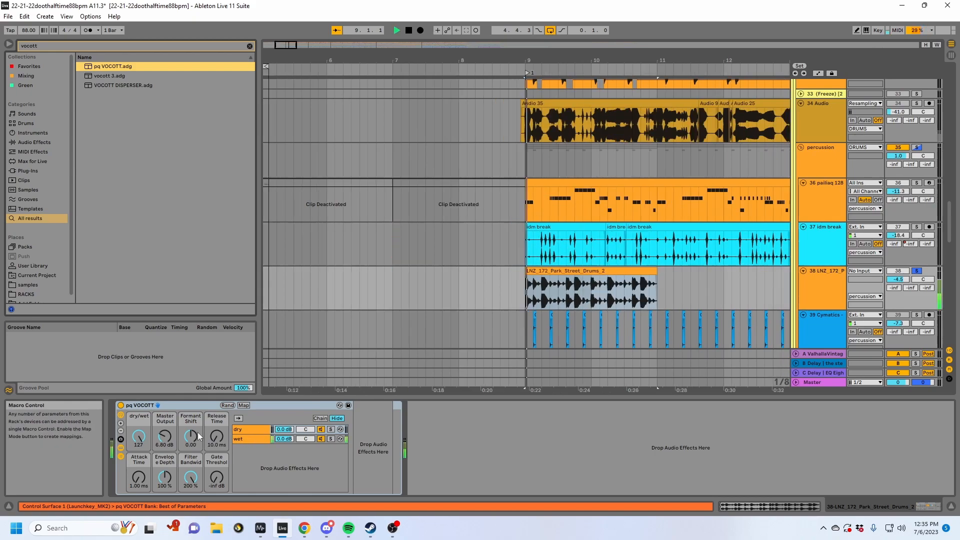
- Set the Park Street clip's Preserve resolution to 1/16 and replay the loop
click(765, 509)
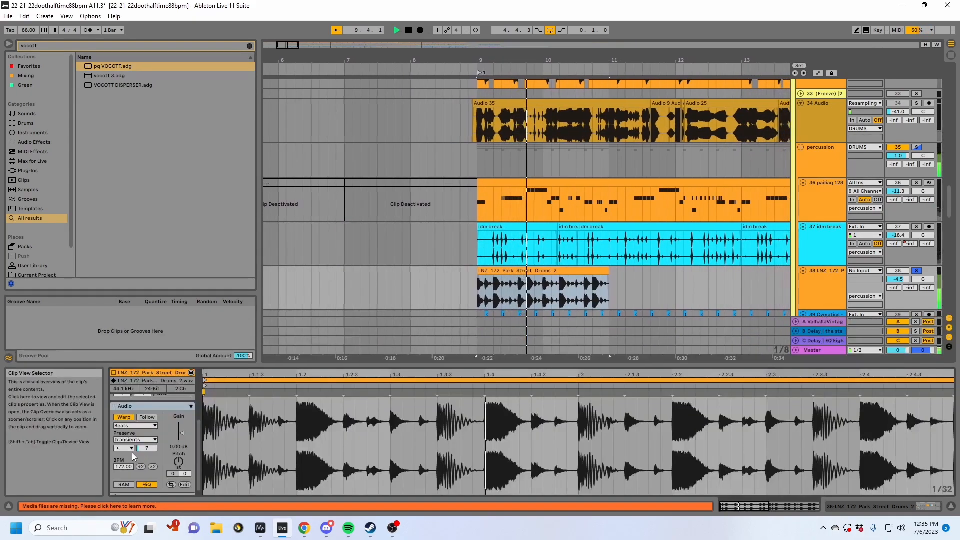
key(space)
click(130, 440)
click(130, 477)
key(space)
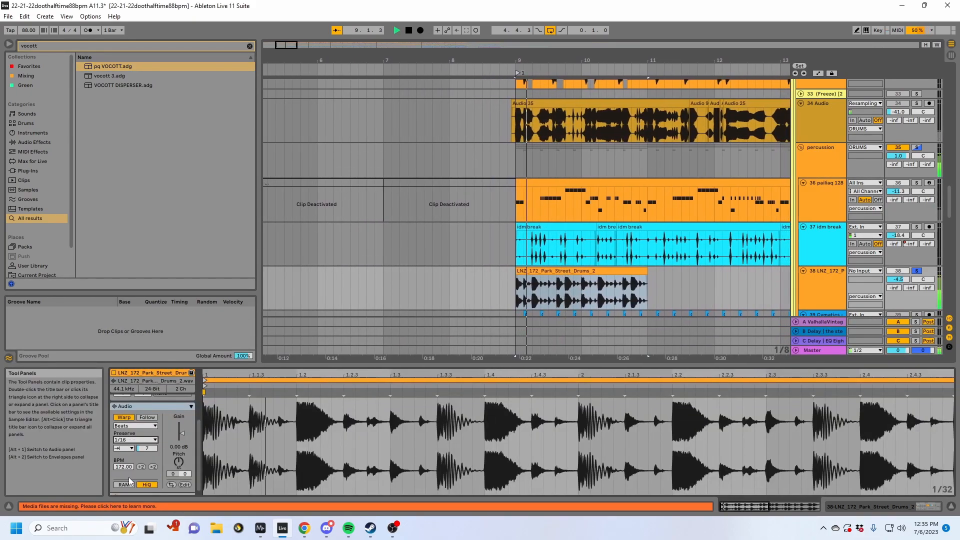
- Set pq VOCOTT's Master Output to 0 dB, Release Time 21.7 ms, Envelope Depth 200 % and Formant Shift 16.2, and extend the clip to bar 13
click(856, 508)
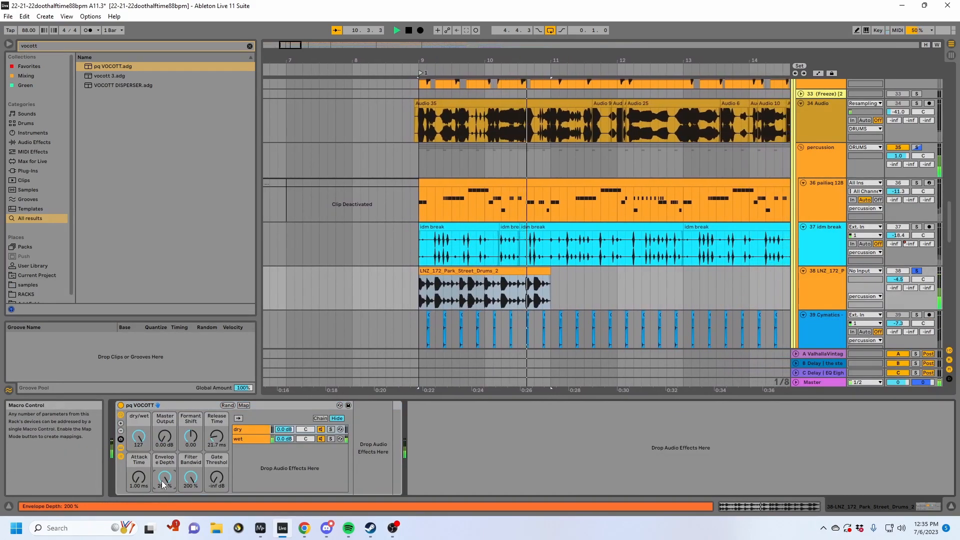
click(522, 294)
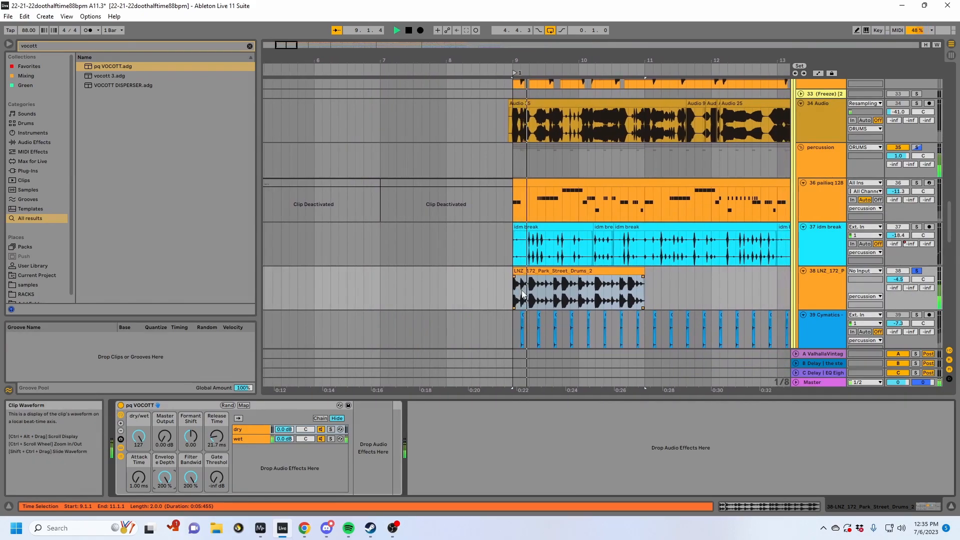
drag(191, 436, 190, 416)
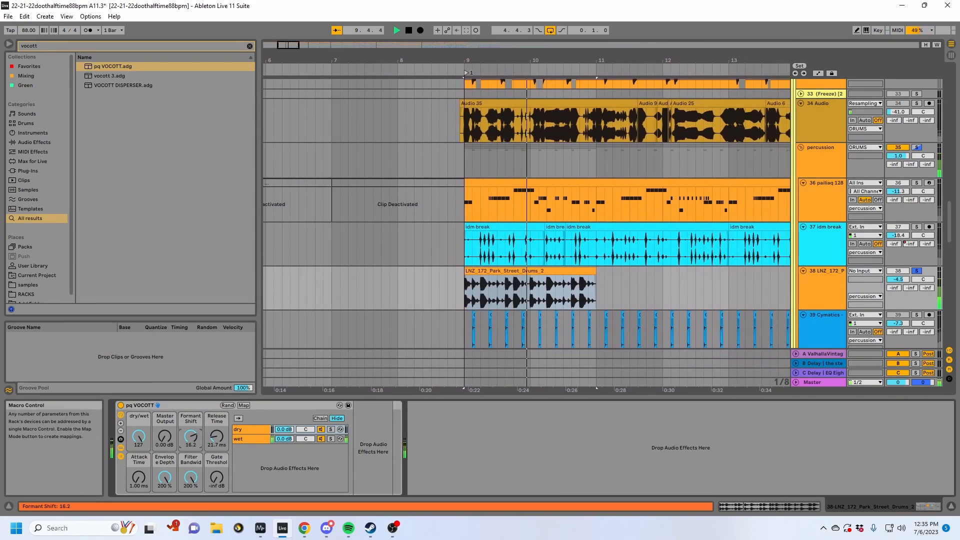
drag(571, 271, 625, 271)
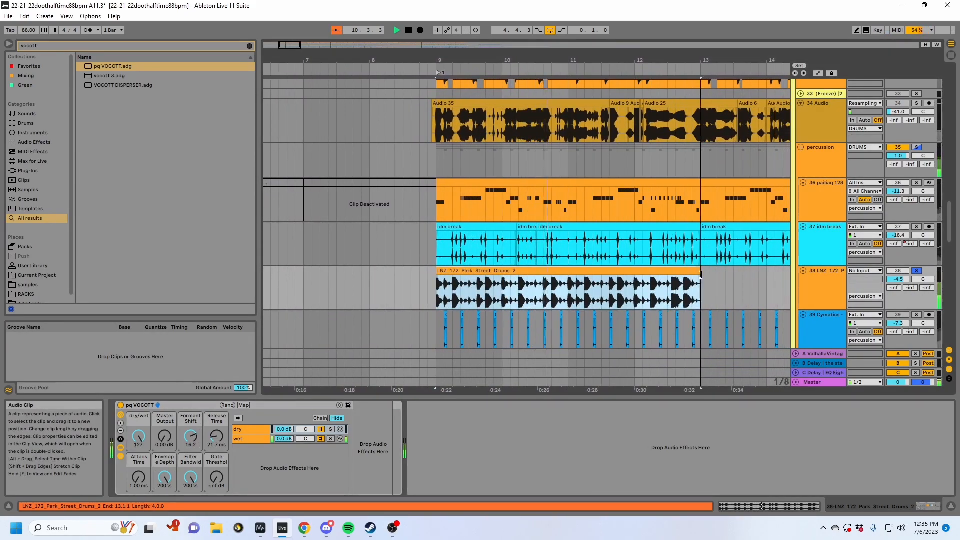
- Solo the 37 idm break track instead of the Park Street drums and set its volume to -12.3 dB
click(916, 227)
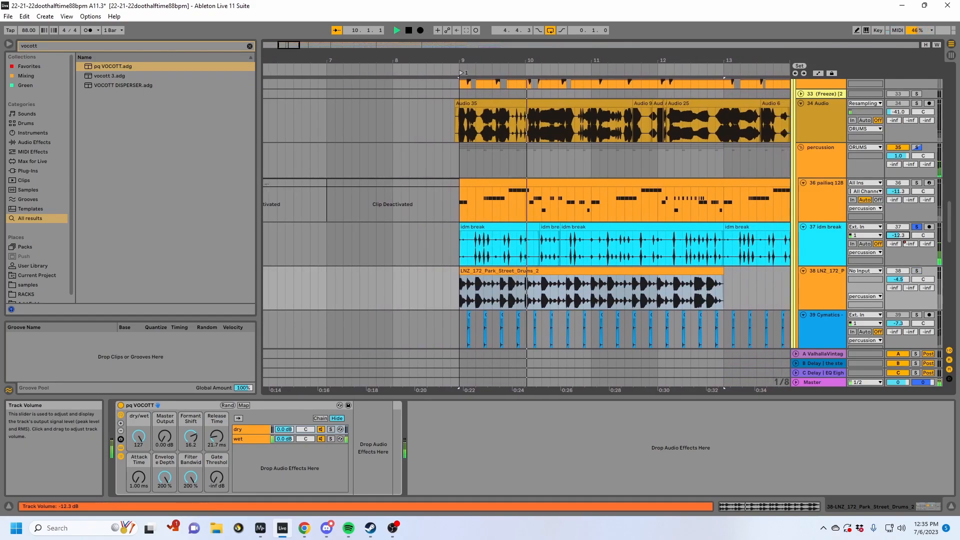
drag(898, 235, 899, 220)
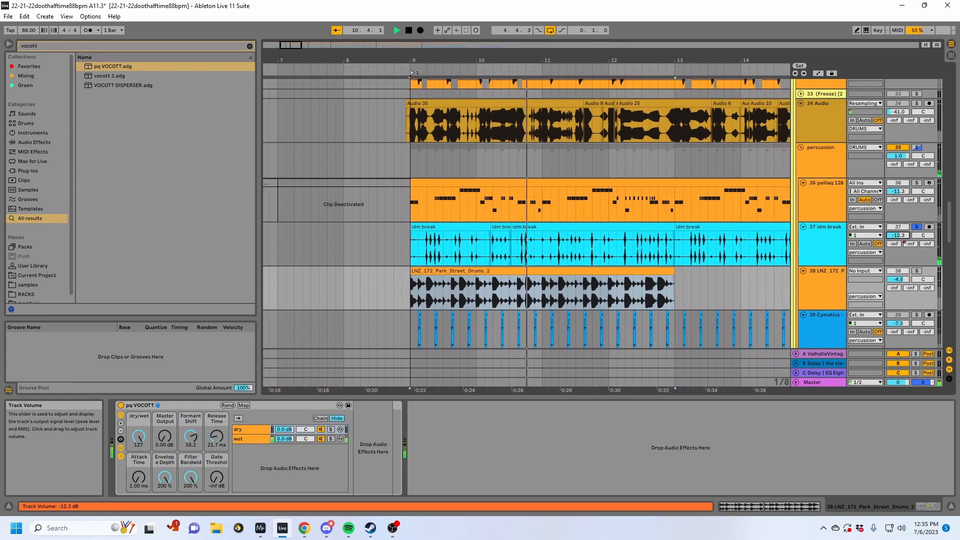
key(space)
- Delete the Park Street drums clip from track 38 and place the insert marker at bar 9
click(577, 270)
key(Delete)
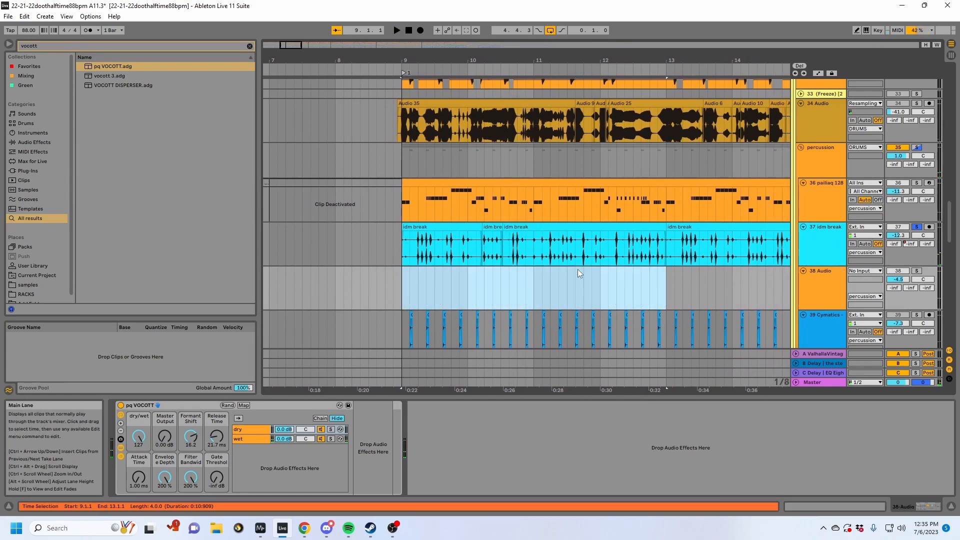
click(391, 290)
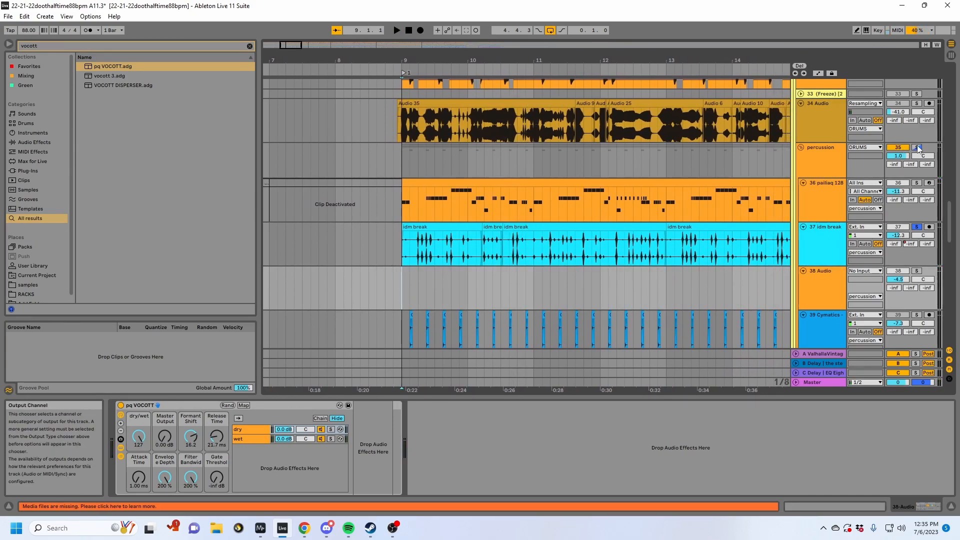
- Solo the percussion group, play it from bar 9, and fold the Cymatics track
click(916, 148)
key(space)
scroll(765, 268, down, 3)
click(805, 235)
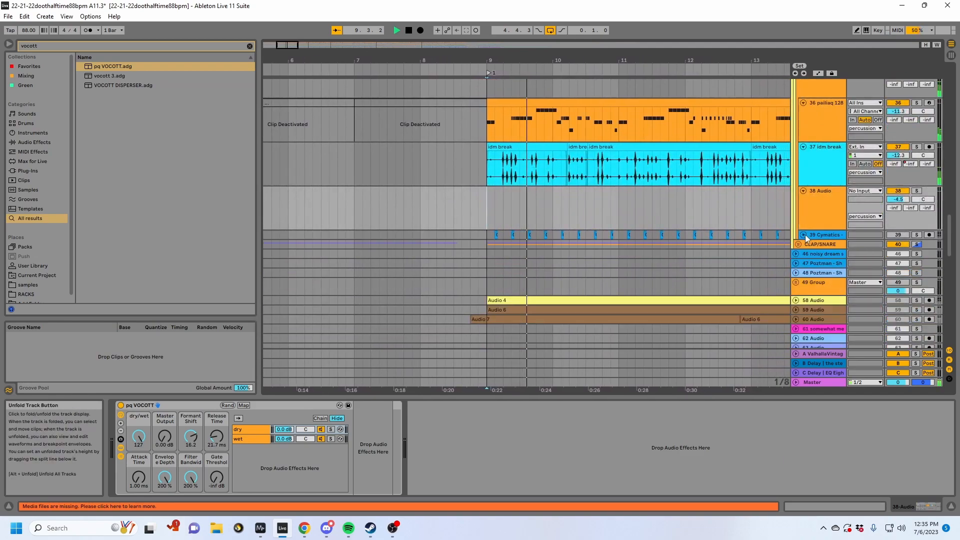
scroll(723, 212, up, 1)
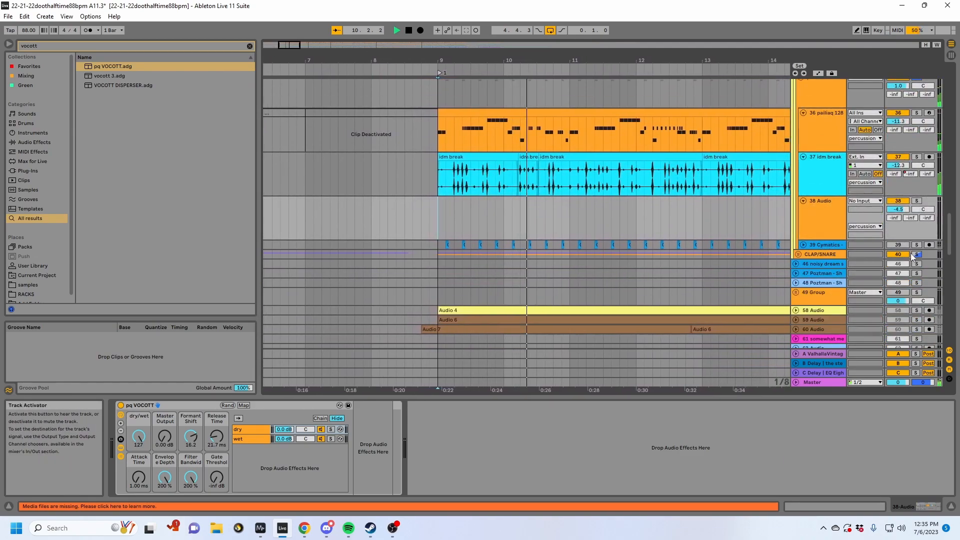
scroll(886, 225, up, 8)
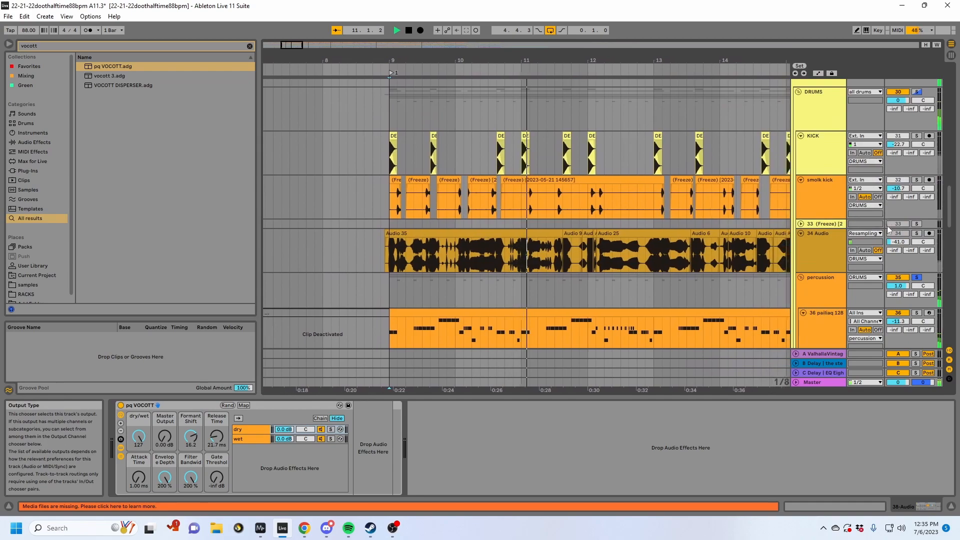
- Stop playback, show the KICK track's devices, and set the start position to bar 9
key(space)
click(817, 152)
click(380, 161)
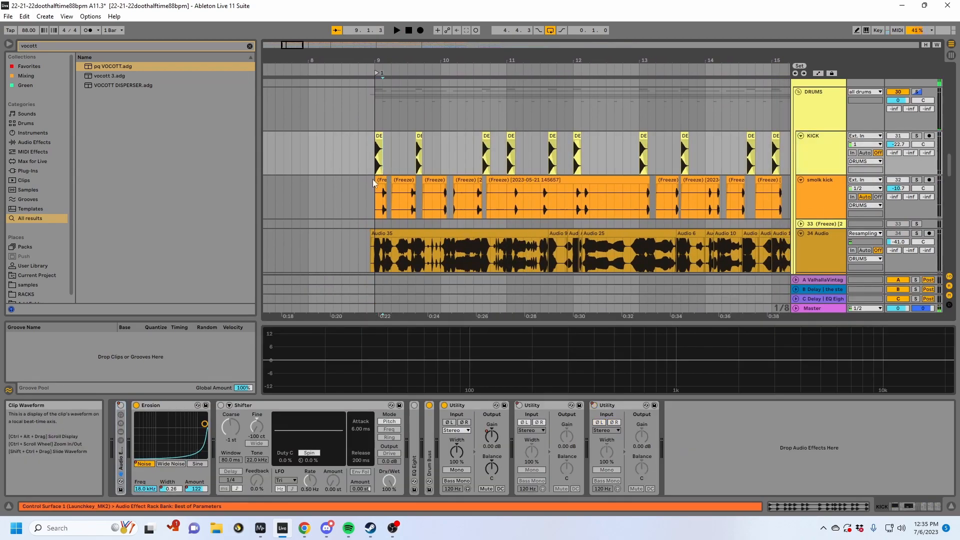
- Show the devices of the smolk kick track, followed by those of the KICK track
click(382, 214)
drag(388, 60, 388, 75)
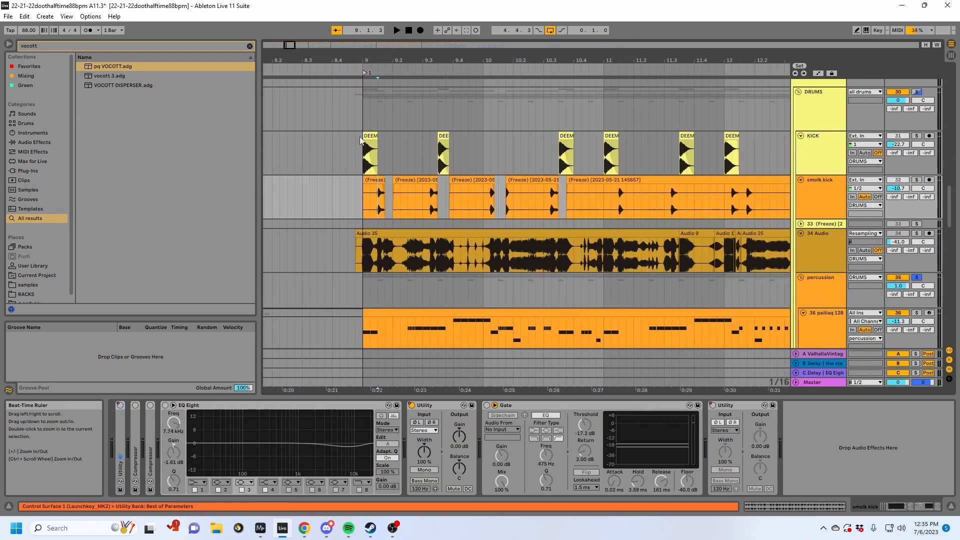
click(820, 163)
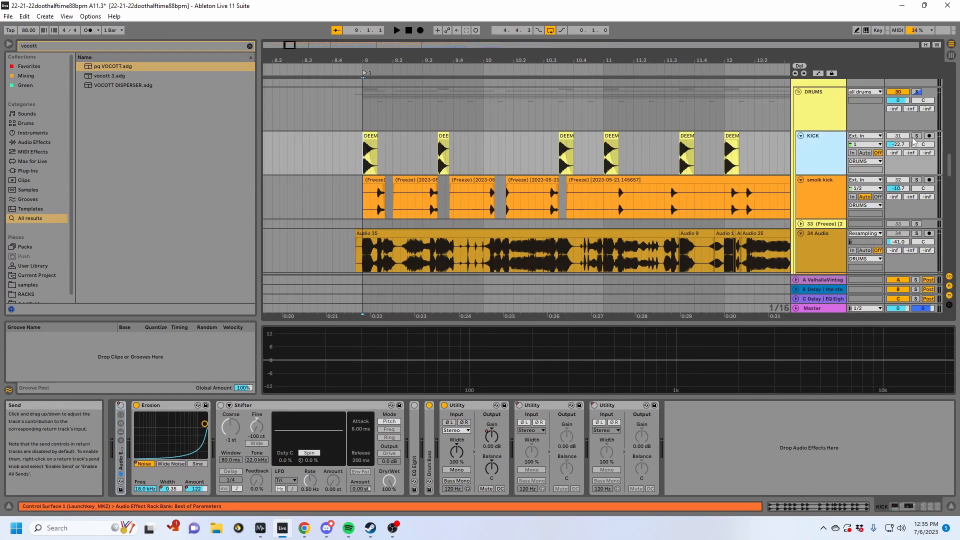
- Solo the KICK and smolk kick tracks in turn and play each from bar 9 to compare them
click(916, 137)
key(space)
click(915, 180)
key(space)
key(space)
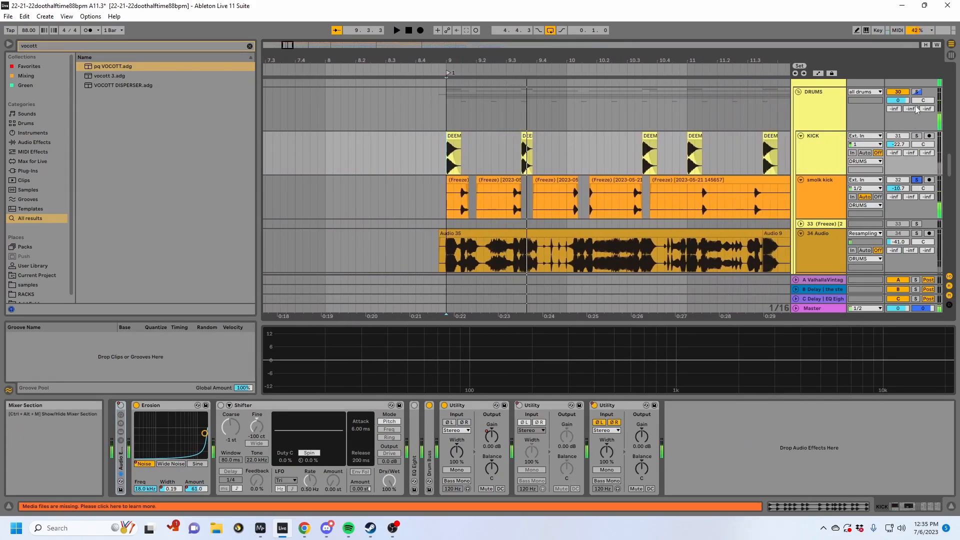
key(space)
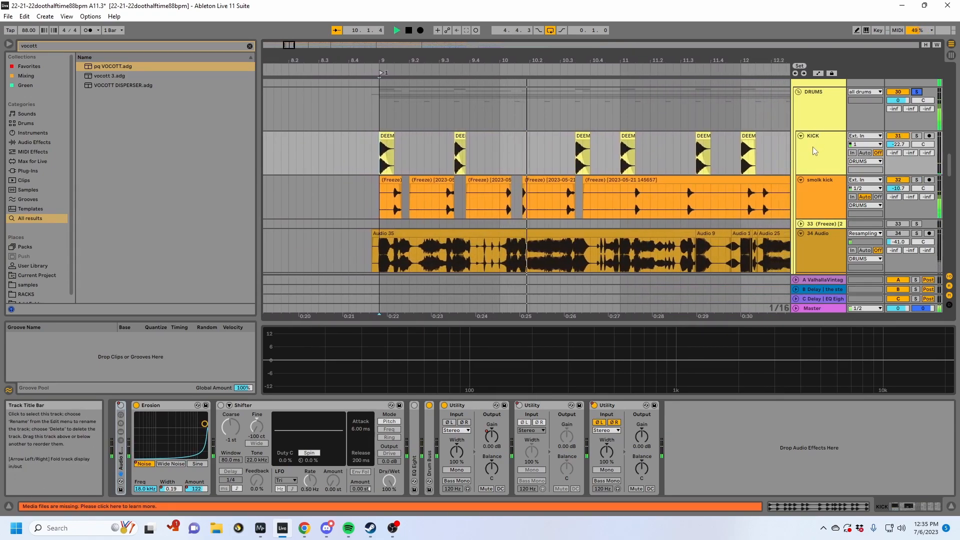
- Stop playback, unfold the CLAP/SNARE group, and play its soloed EpicClapGroove track from bar 9
scroll(870, 202, down, 3)
key(space)
scroll(872, 200, down, 3)
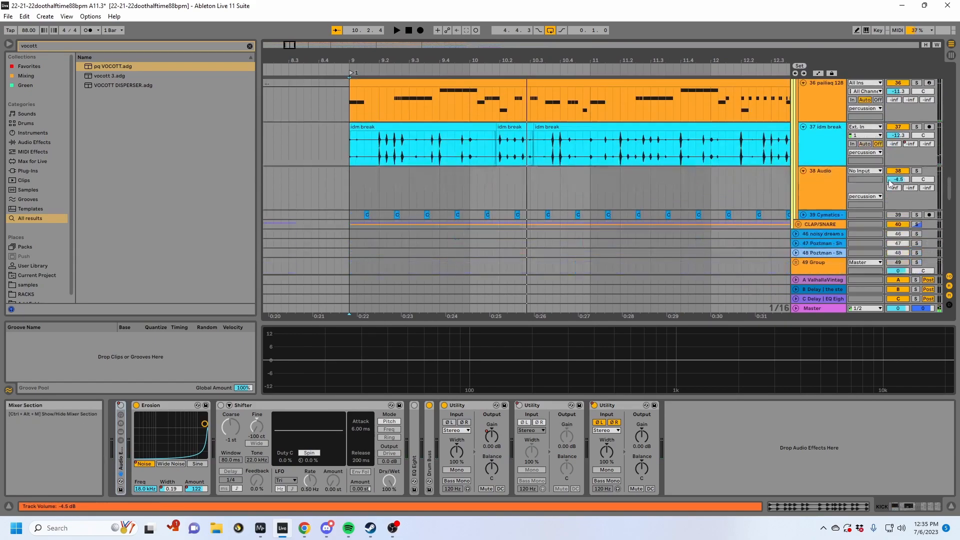
click(800, 224)
scroll(858, 220, down, 2)
scroll(699, 200, up, 10)
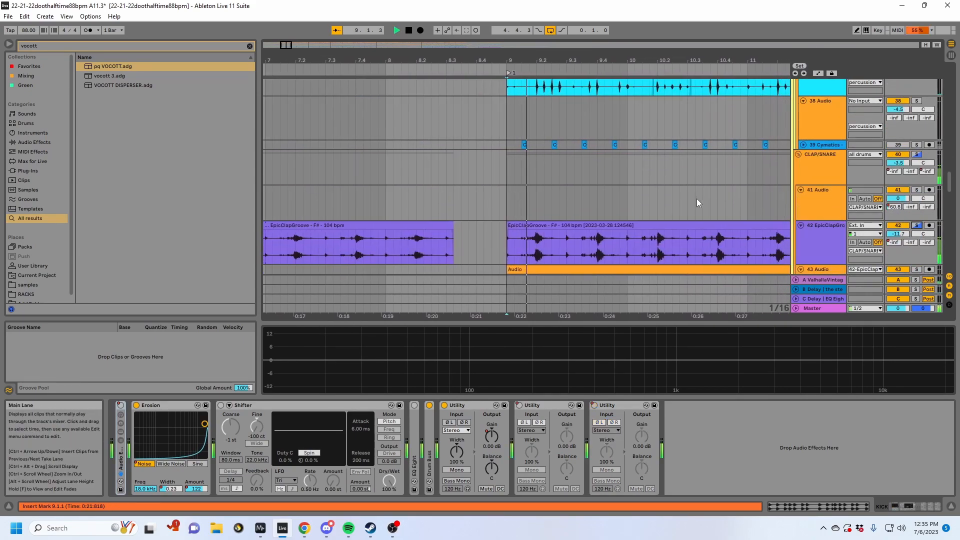
- Return to the smolk kick track and place the insert marker at bar 9 on the KICK track
scroll(833, 210, down, 1)
click(833, 210)
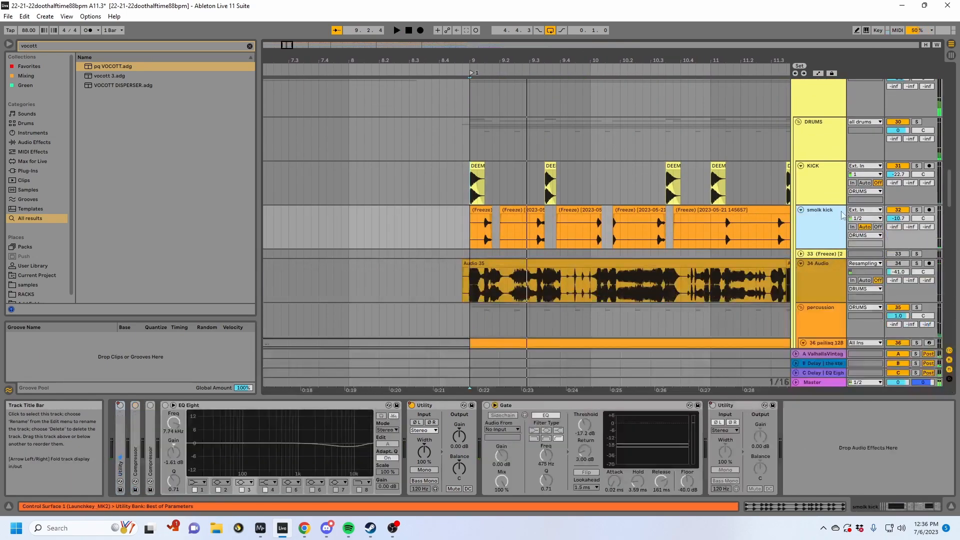
click(473, 188)
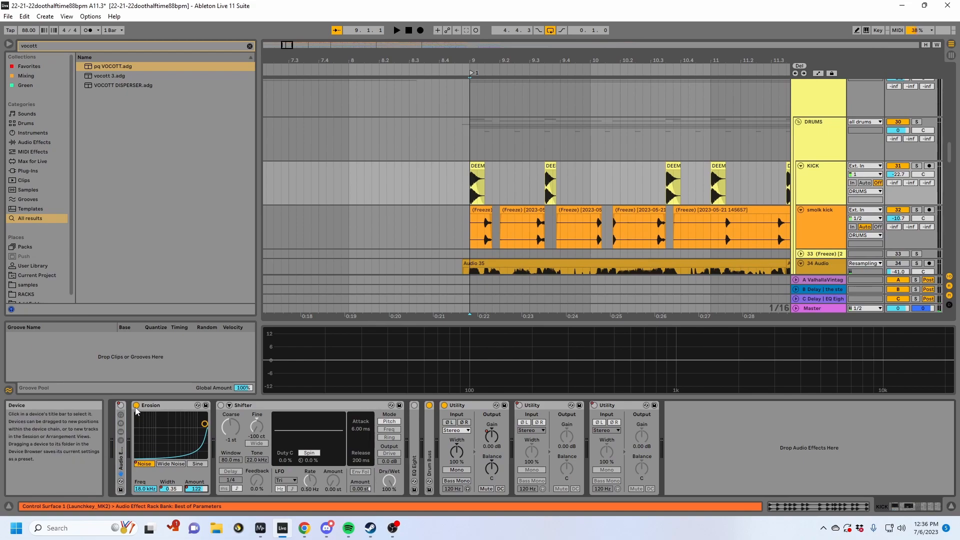
- Solo the KICK track and play it from bar 9 to compare its sound with Erosion bypassed and enabled
key(space)
key(s)
key(space)
key(space)
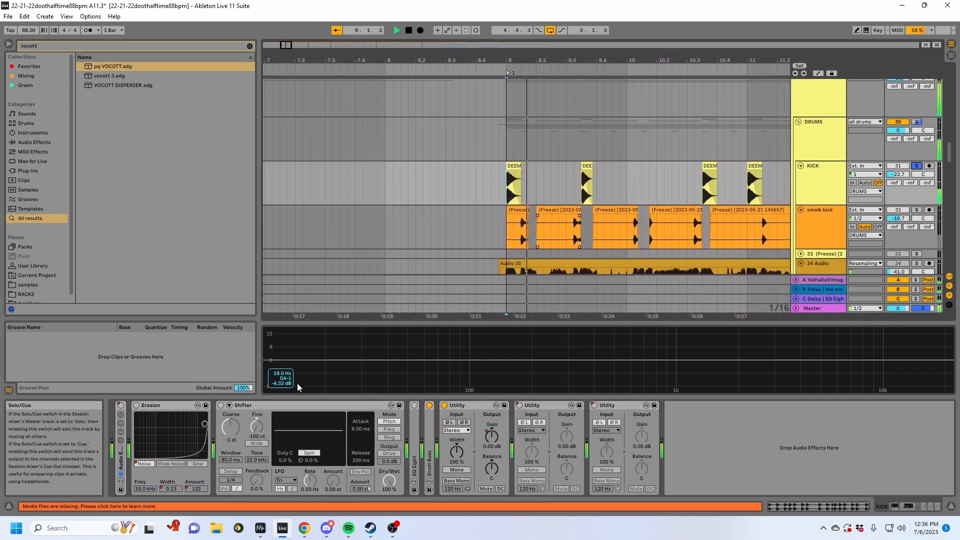
key(space)
key(space)
click(136, 406)
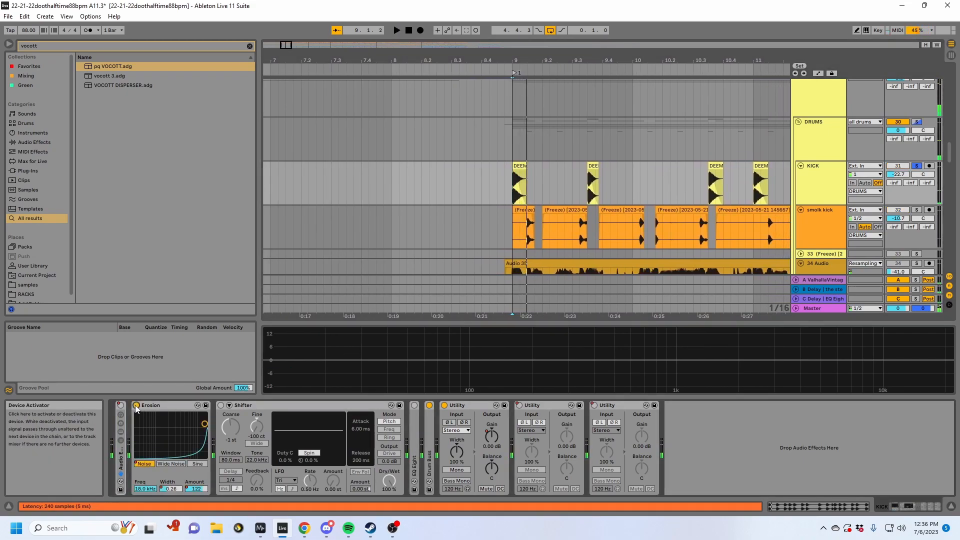
- Show the automation lanes, select the KICK track's Erosion Width automation from bar 9 to bar 11, and play it
key(a)
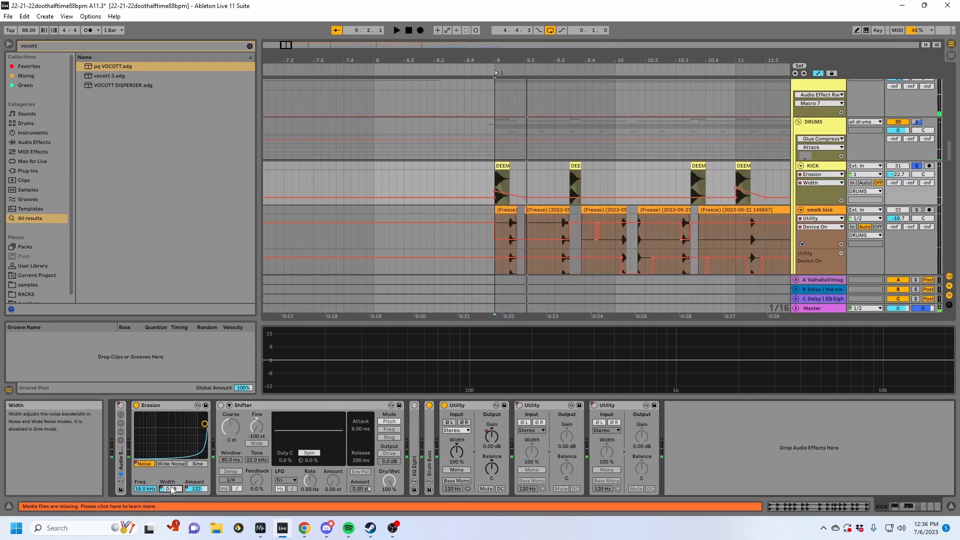
drag(494, 191, 494, 180)
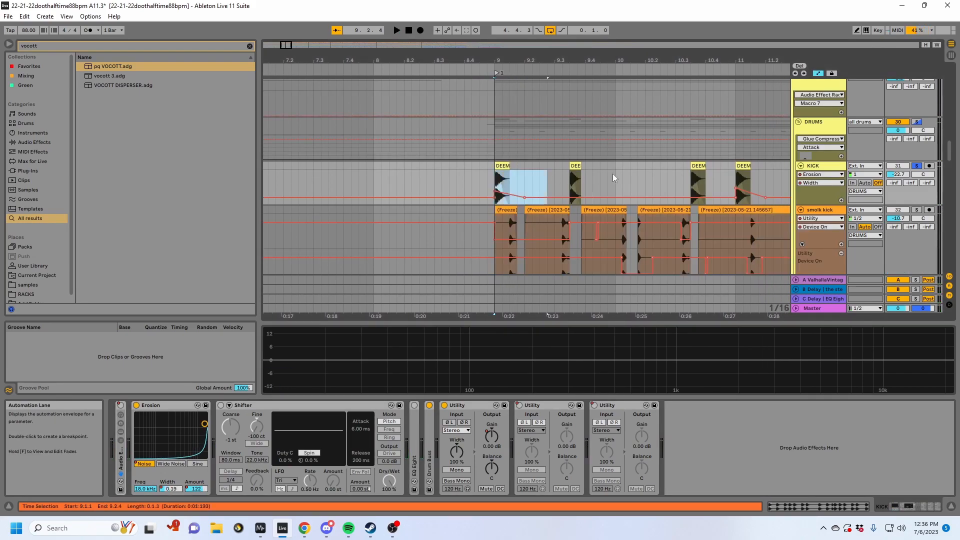
shift+click(741, 177)
drag(686, 61, 546, 49)
key(space)
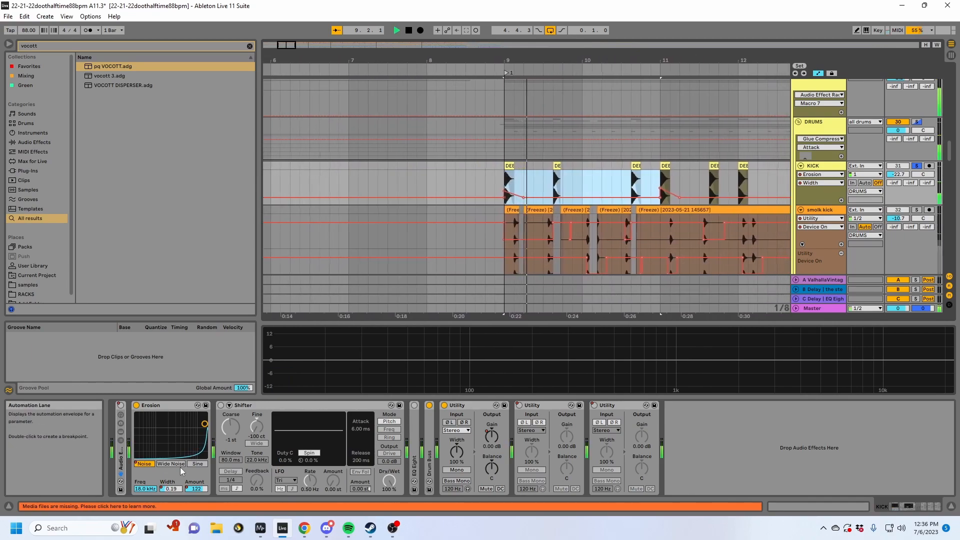
- Stop playback, examine Erosion's Amount parameter, and replay the KICK track from bar 9
key(space)
click(196, 489)
click(203, 490)
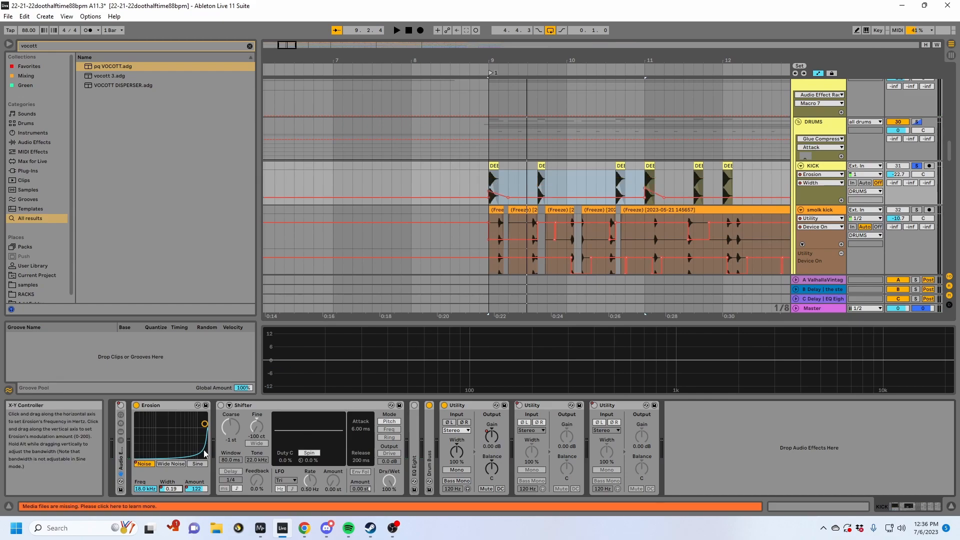
key(space)
click(548, 185)
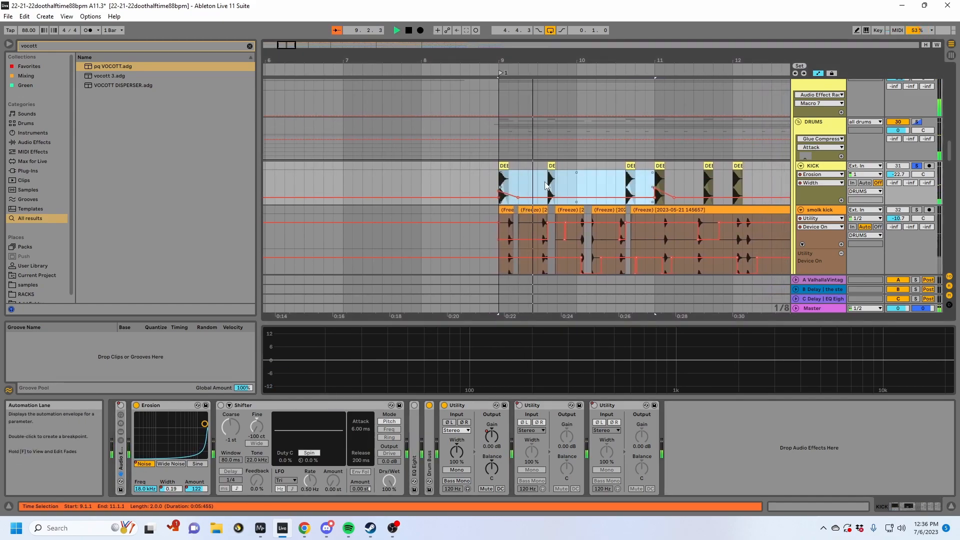
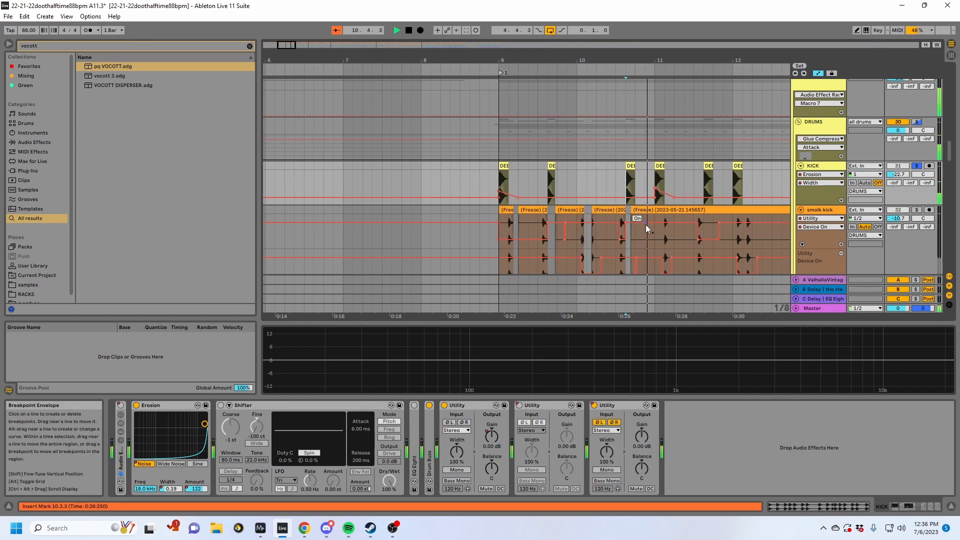
- Show the Device On automation of the KICK track's last Utility and inspect its pattern from bar 9 onward
drag(745, 56, 491, 74)
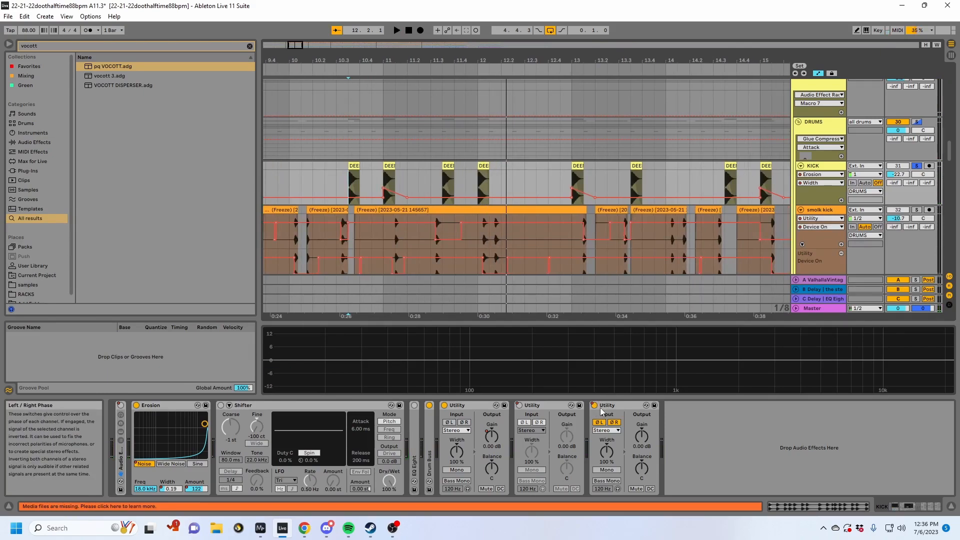
click(594, 405)
key(a)
click(594, 405)
key(a)
click(457, 30)
drag(475, 60, 352, 7)
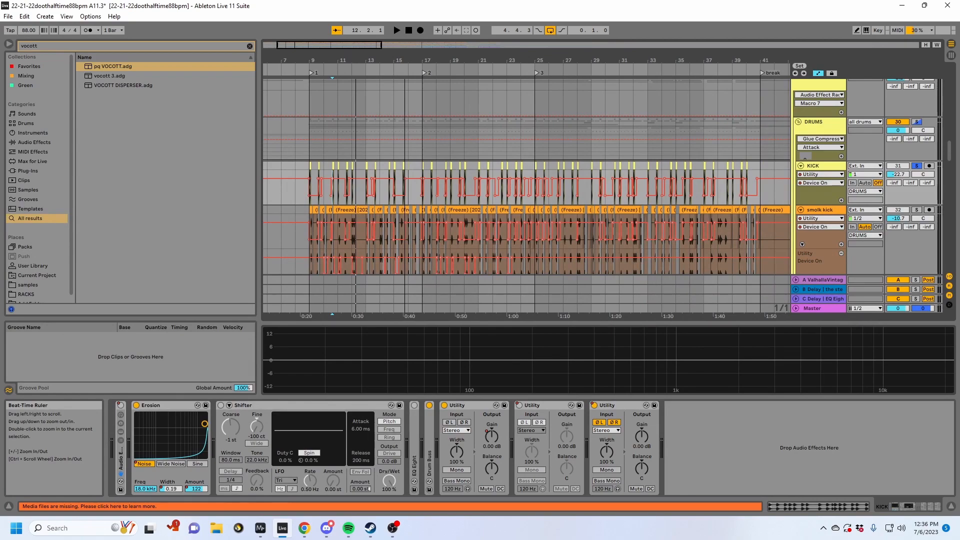
drag(353, 7, 447, 21)
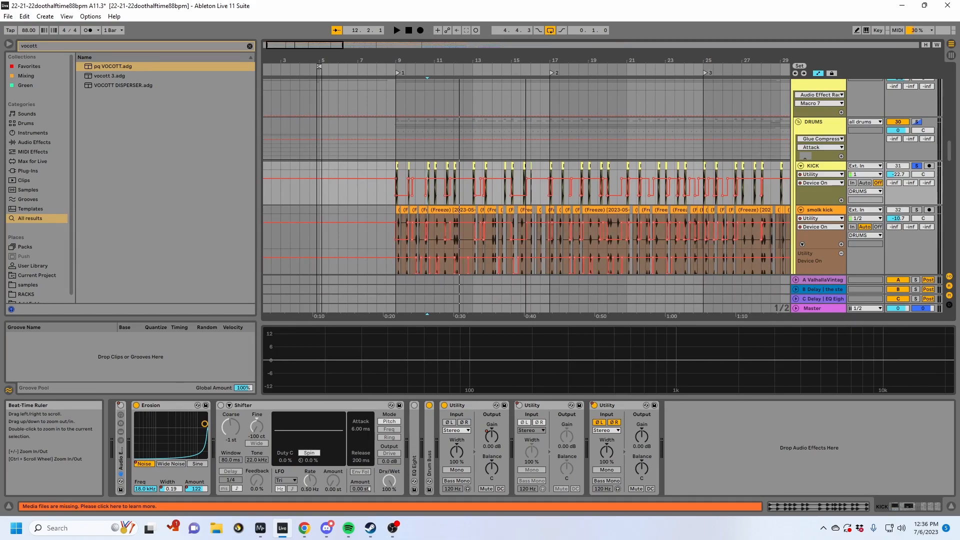
drag(465, 60, 613, 75)
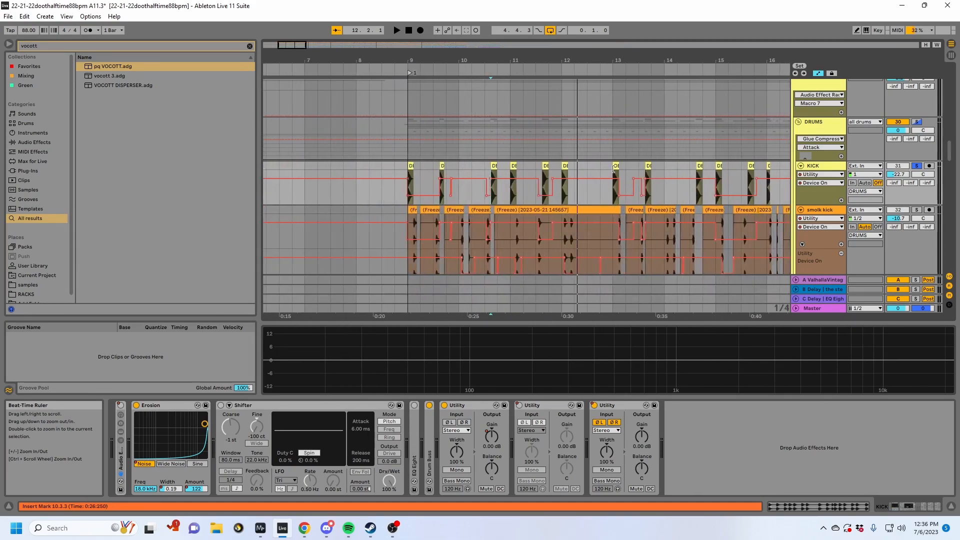
- Place the insert marker at bar 9 on the smolk kick track and examine its Utility Device On automation
scroll(500, 175, down, 3)
click(399, 165)
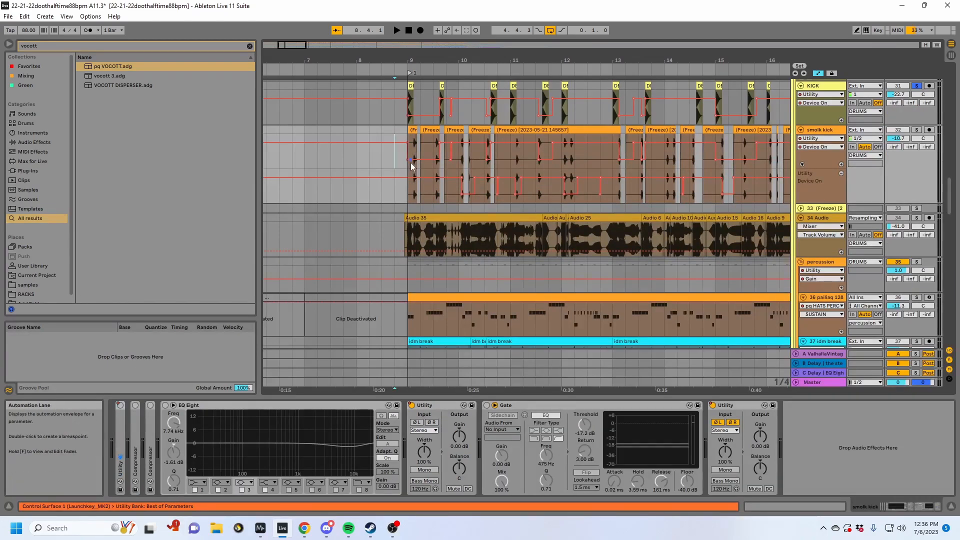
click(407, 167)
scroll(461, 167, up, 3)
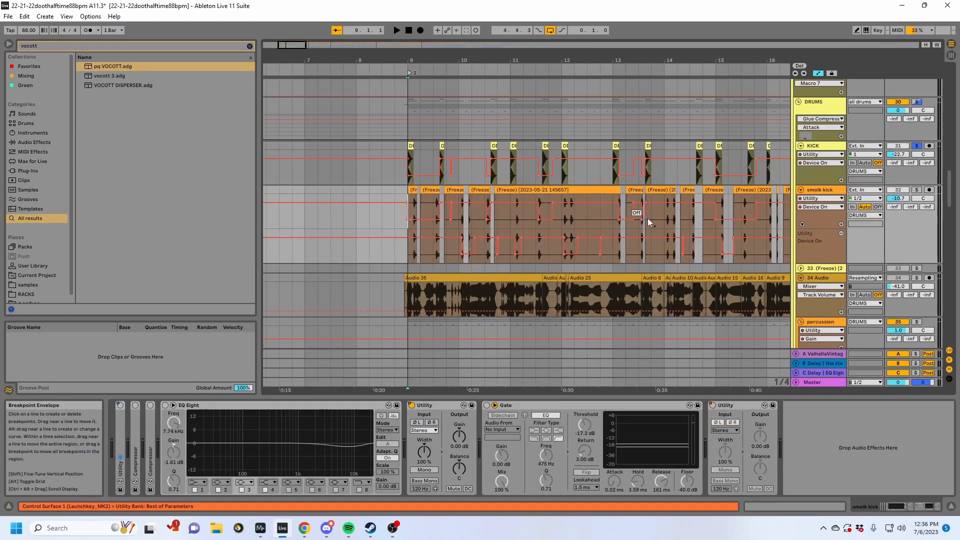
- Solo the DRUMS group and play it from bar 9 while inspecting the smolk kick and KICK clips up to bar 12
click(823, 159)
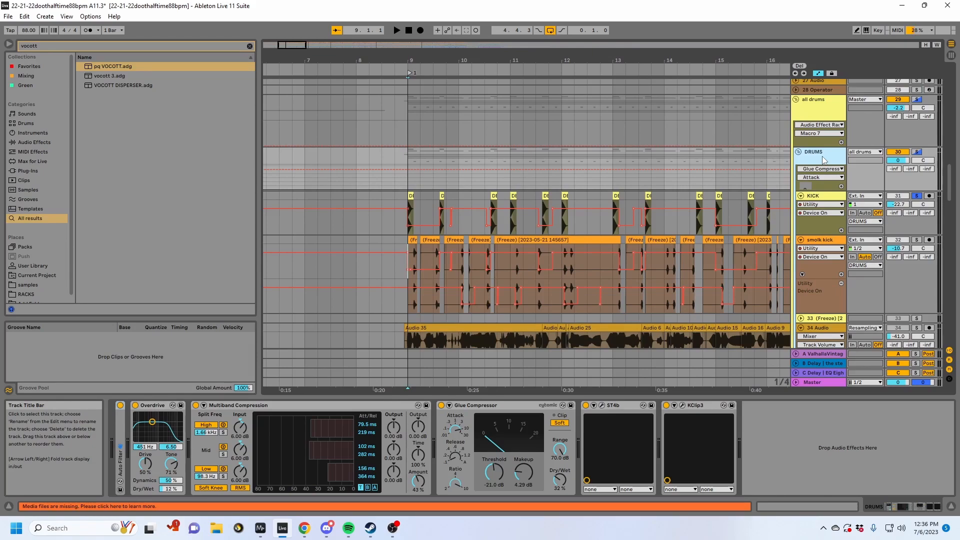
click(916, 152)
key(space)
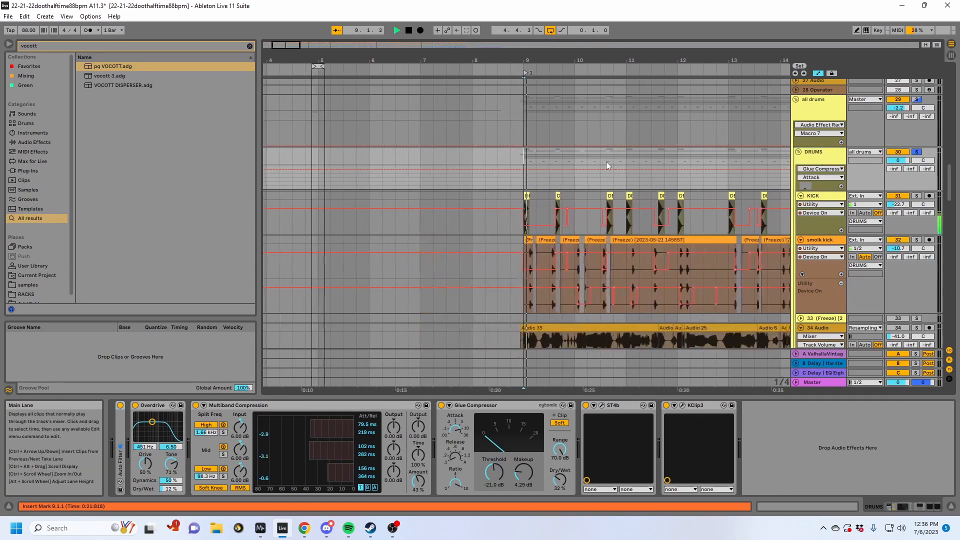
scroll(605, 161, down, 2)
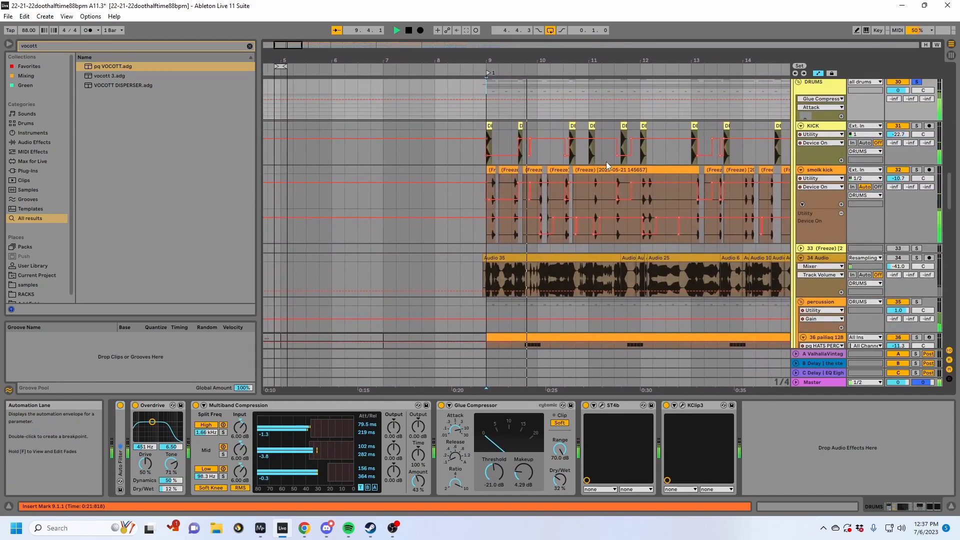
click(607, 175)
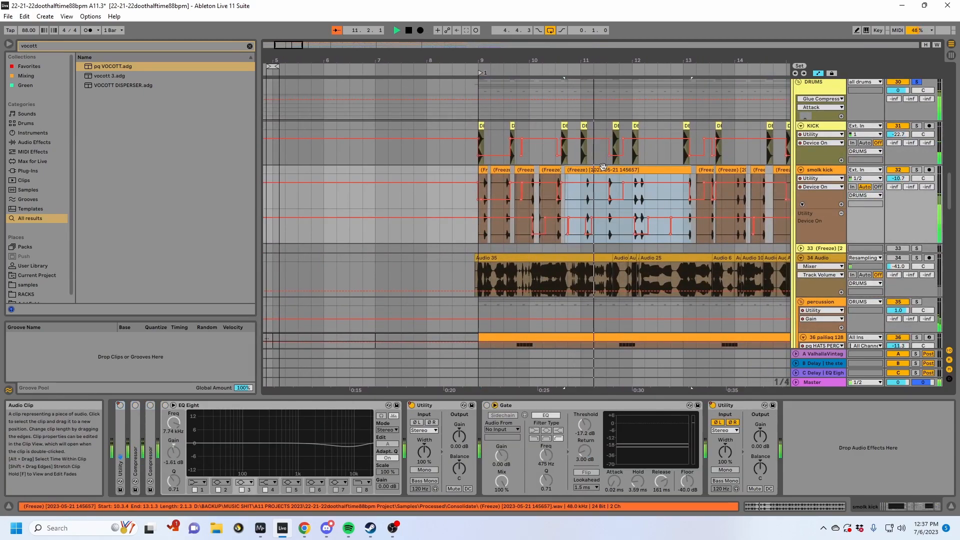
click(637, 148)
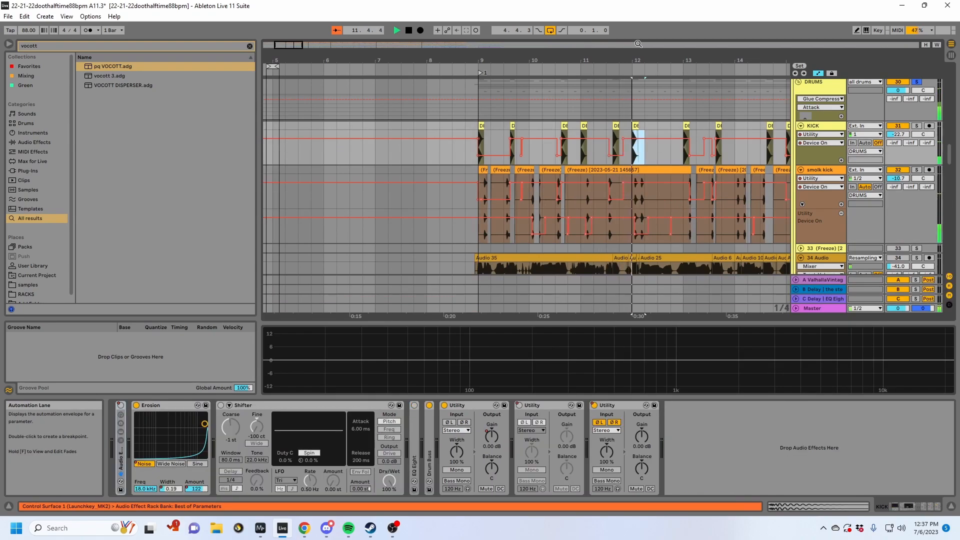
drag(653, 55, 656, 45)
- Solo the all drums group during playback and fold it to reach the SUB group
scroll(784, 89, up, 3)
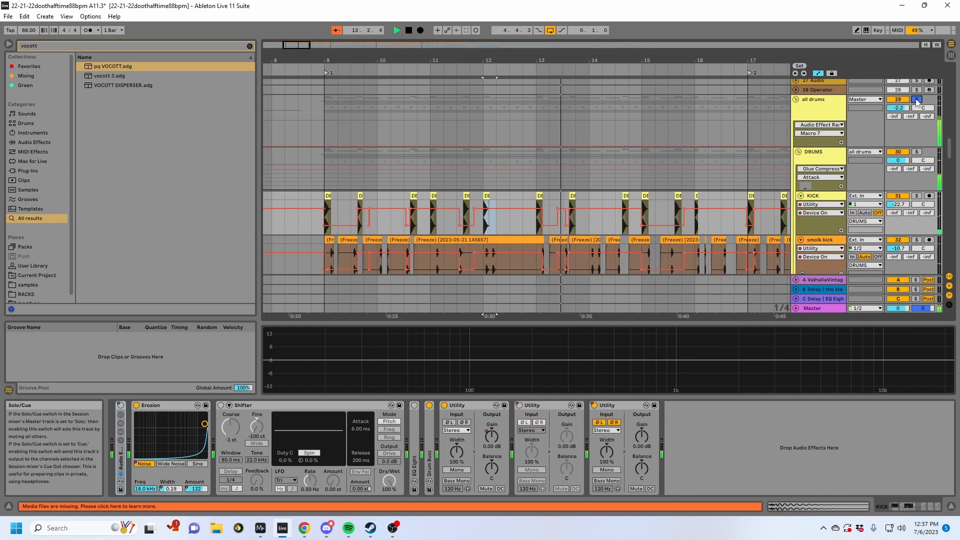
click(795, 100)
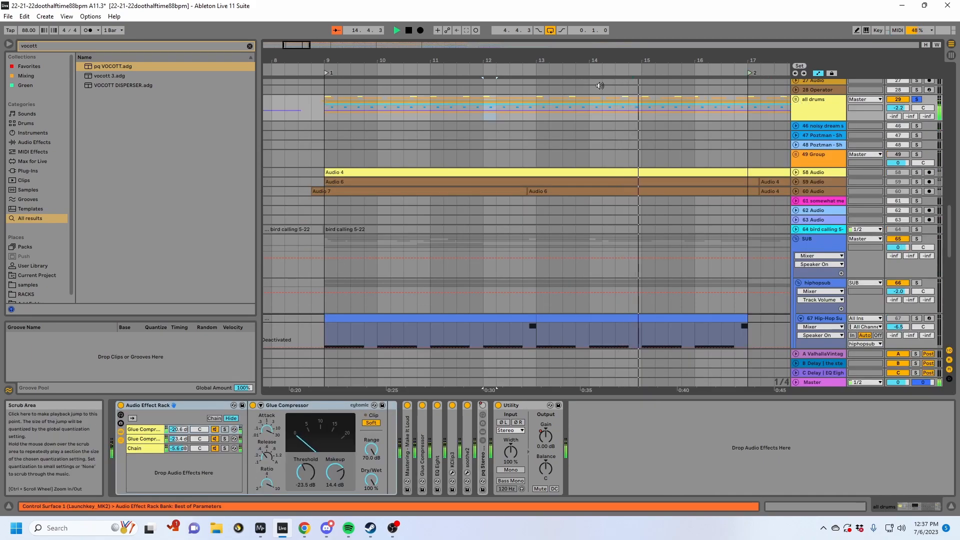
mouse_move(685, 60)
mouse_down()
mouse_move(512, 57)
mouse_move(678, 50)
mouse_up()
scroll(685, 154, down, 3)
- Solo the SUB group alongside all drums, play it from bar 9, and look over its subtracks
click(818, 158)
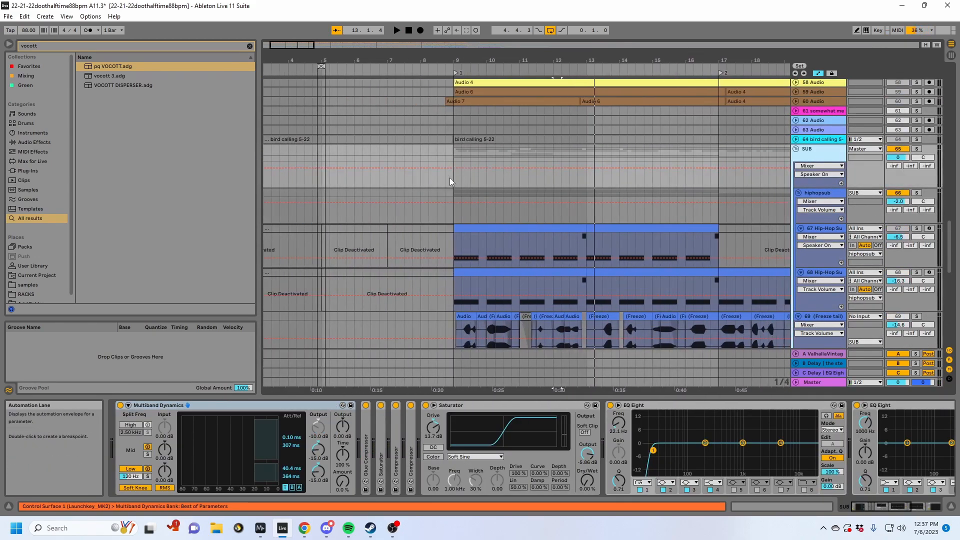
scroll(718, 185, up, 5)
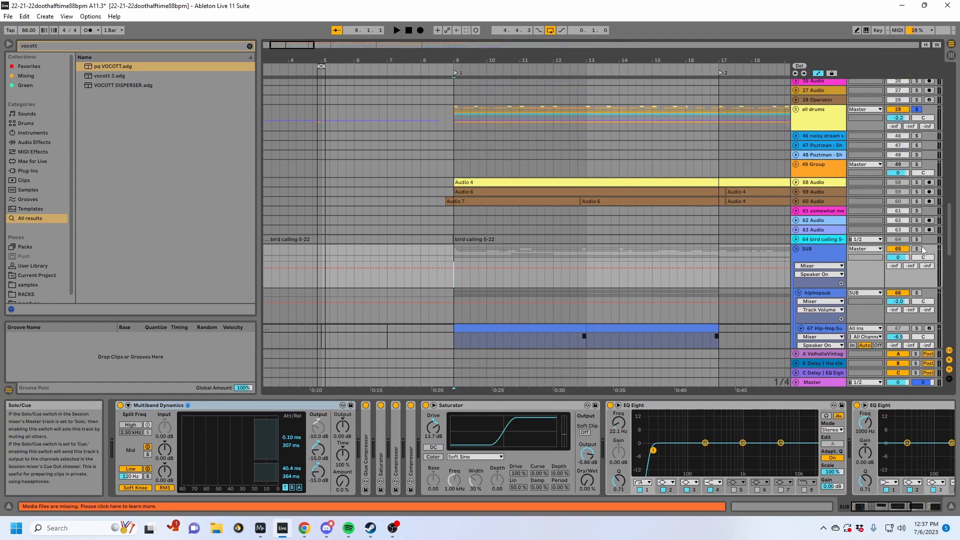
key(space)
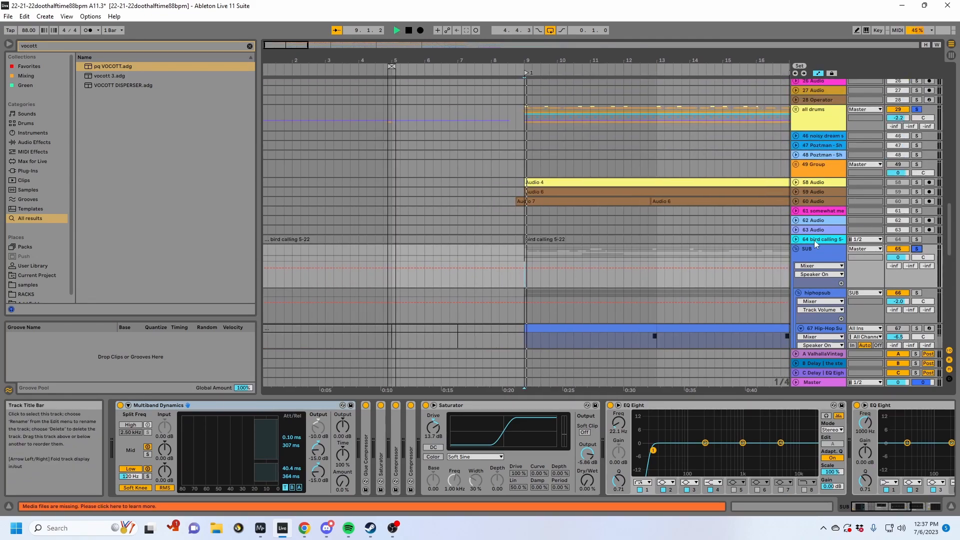
scroll(587, 281, down, 6)
scroll(586, 282, down, 3)
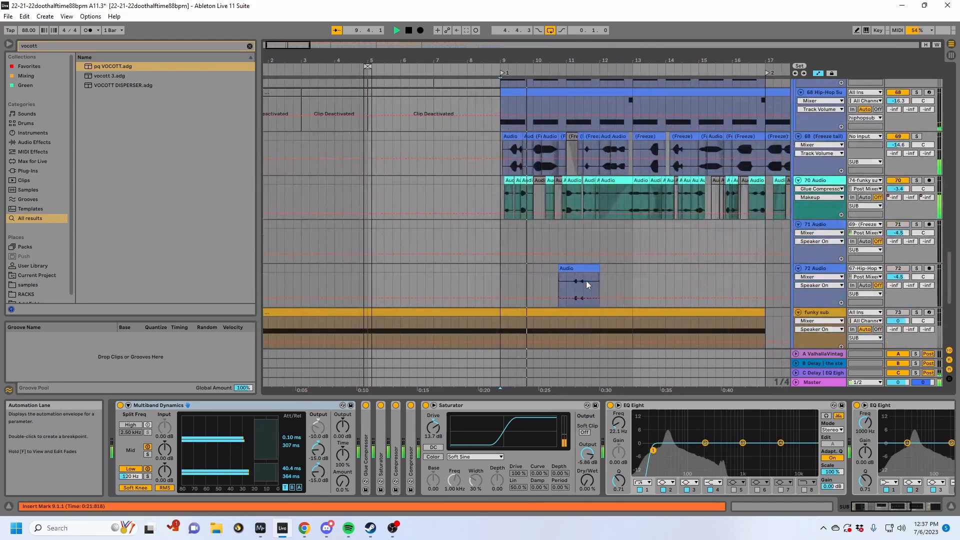
scroll(586, 281, up, 2)
key(space)
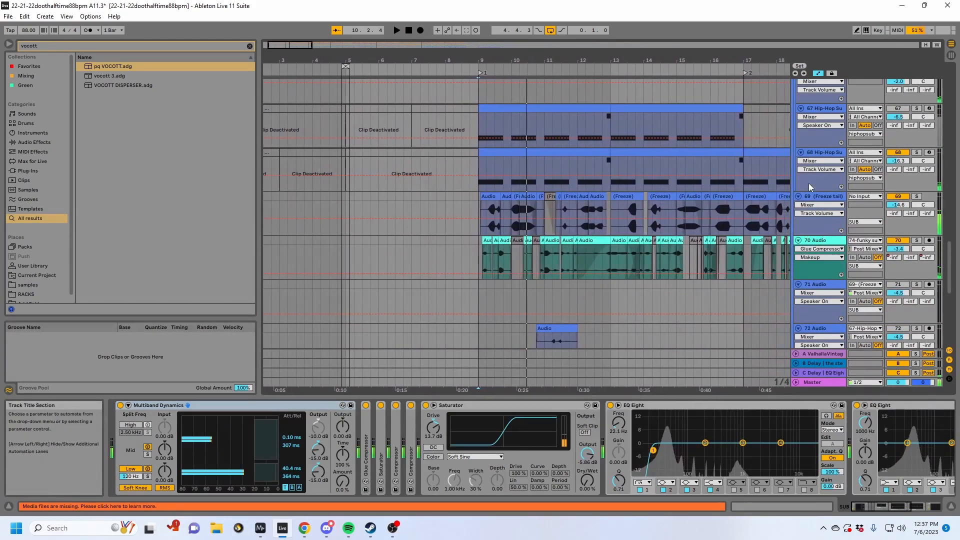
- Solo track 69 (Freeze tail) and play its first clips in bar 9
click(411, 233)
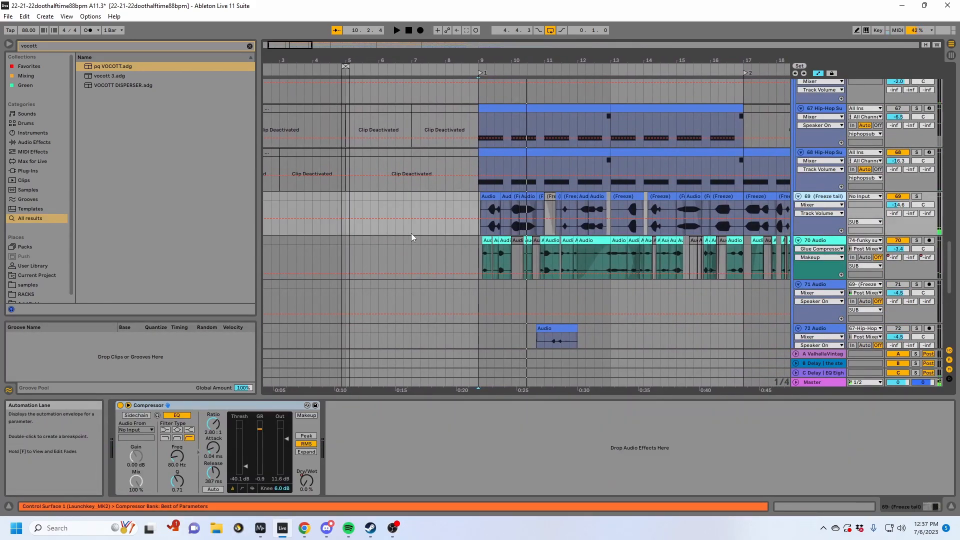
click(483, 200)
click(916, 197)
key(space)
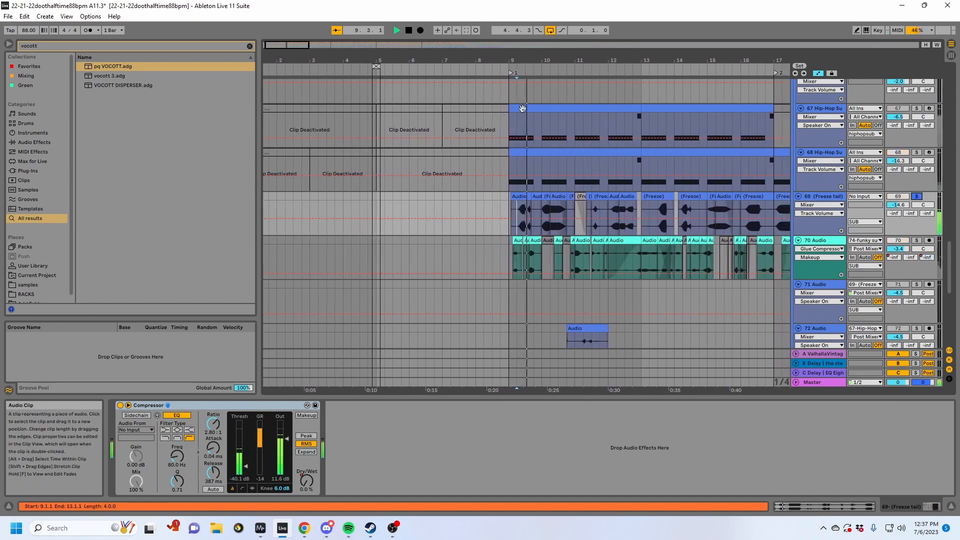
drag(524, 60, 523, 90)
- Solo the 68 Hip-Hop Sub track, play it from bar 9, and set its track volume to -5.8 dB
right_click(444, 282)
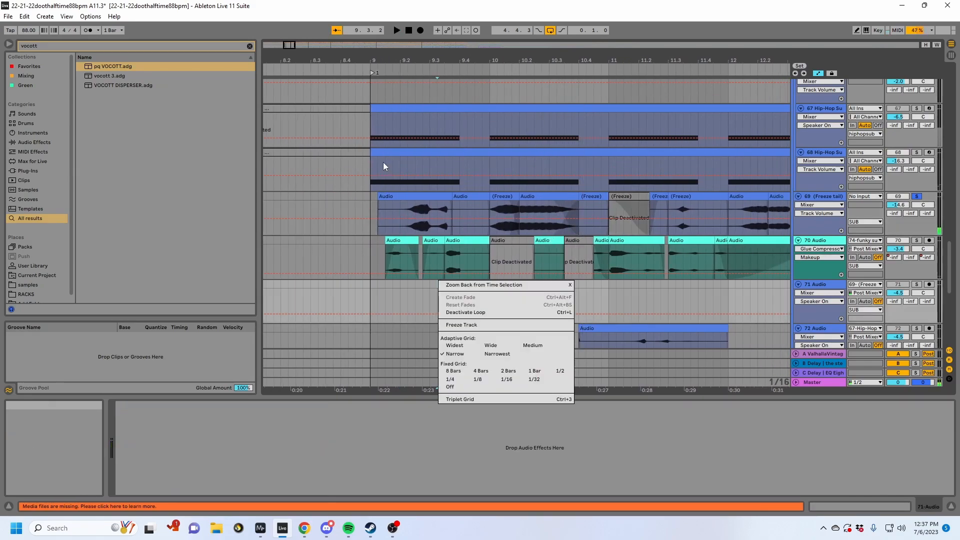
click(376, 153)
key(space)
key(space)
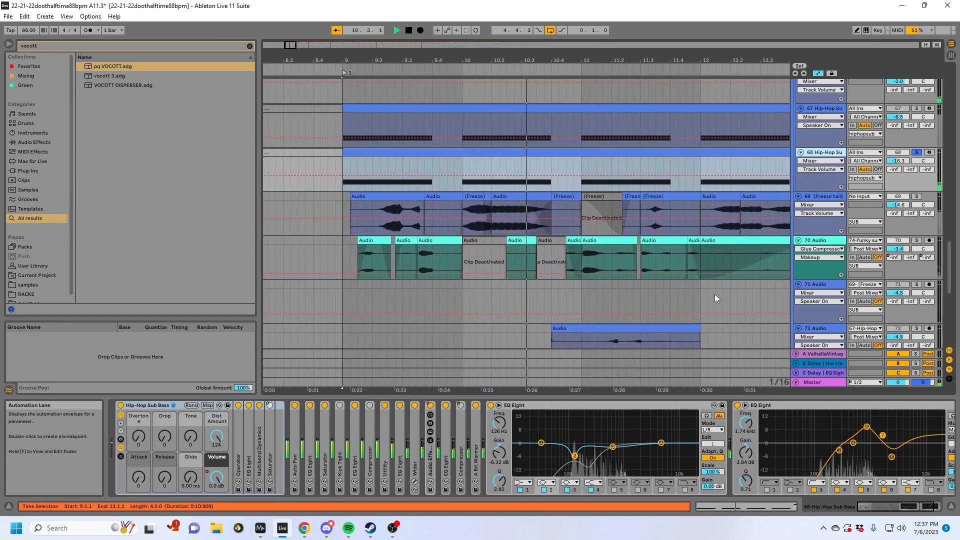
drag(895, 161, 895, 145)
click(532, 175)
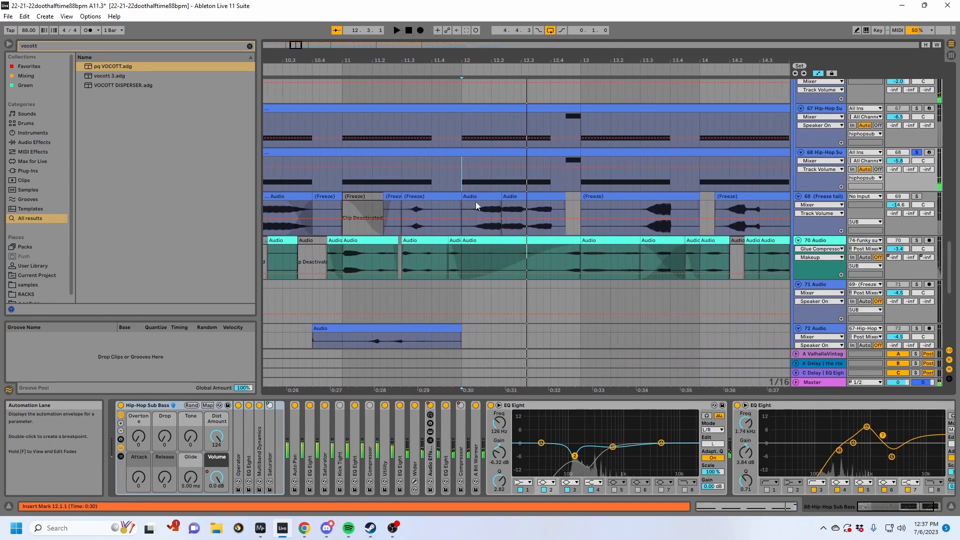
- Select track 69's audio from bar 12, hide the automation lanes, and play the selection with the track soloed
drag(514, 201, 563, 202)
key(a)
click(916, 198)
key(space)
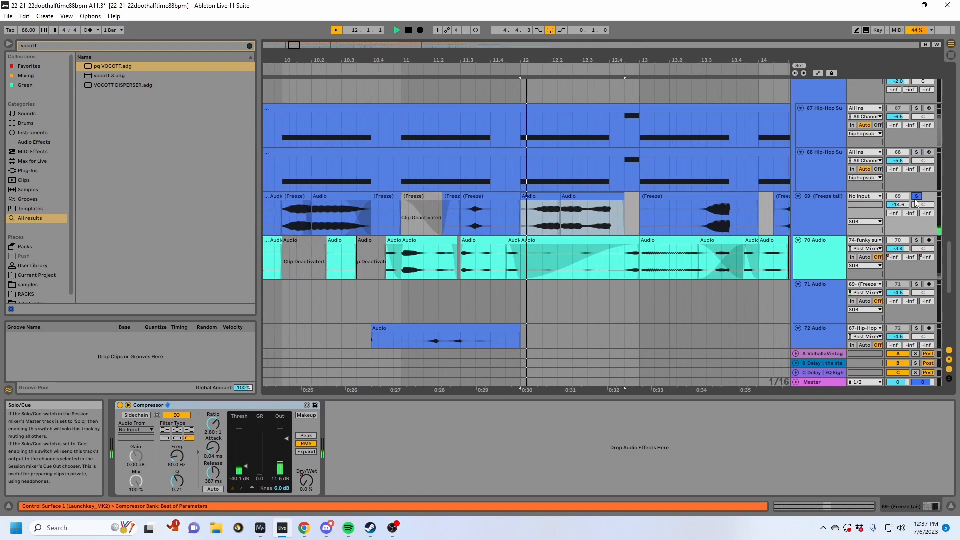
- Select the 70 Audio clip at bar 11, solo its track, and play it from there
click(352, 240)
key(space)
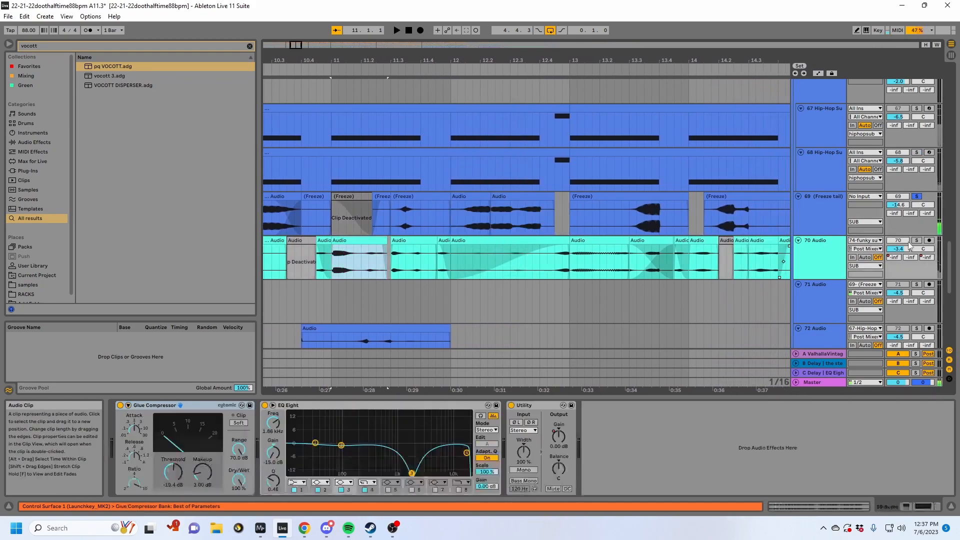
click(916, 241)
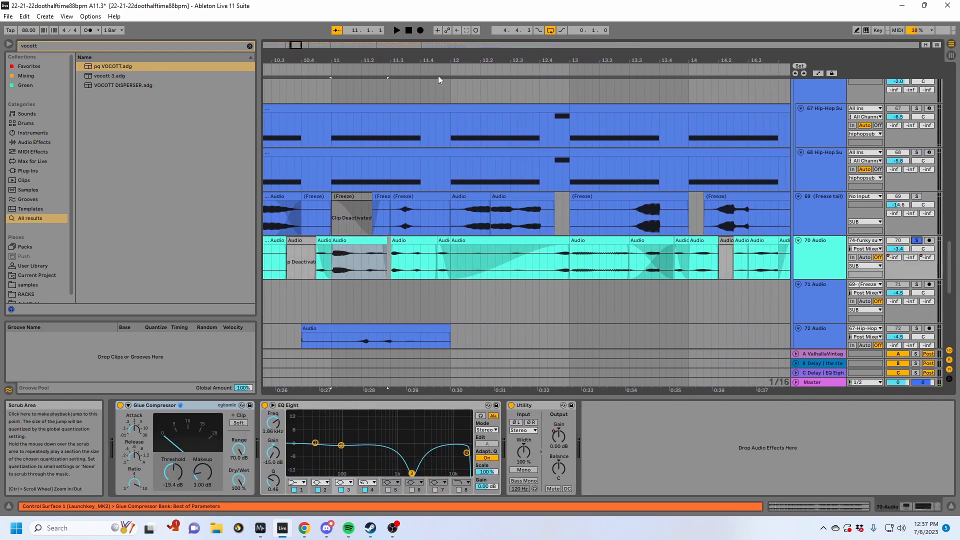
drag(400, 61, 609, 56)
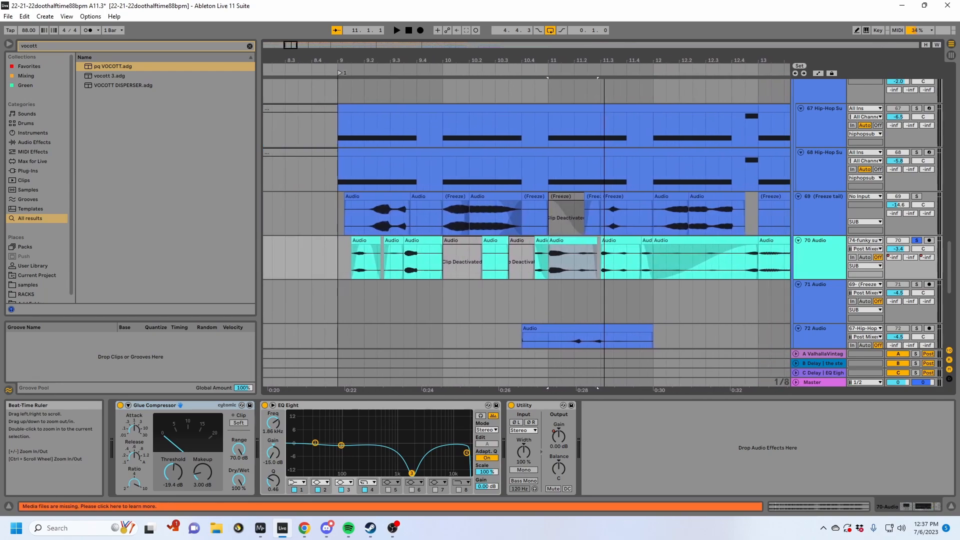
key(space)
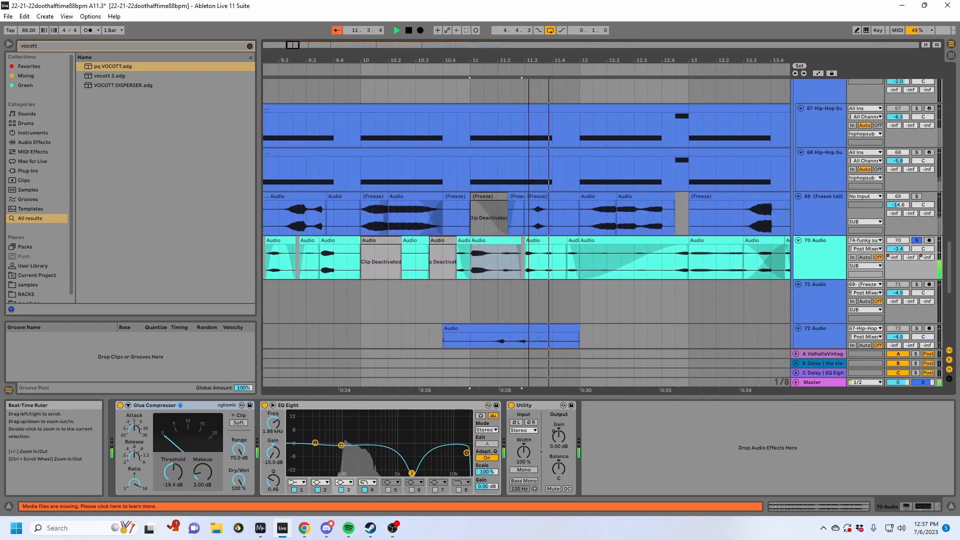
key(space)
drag(395, 61, 560, 41)
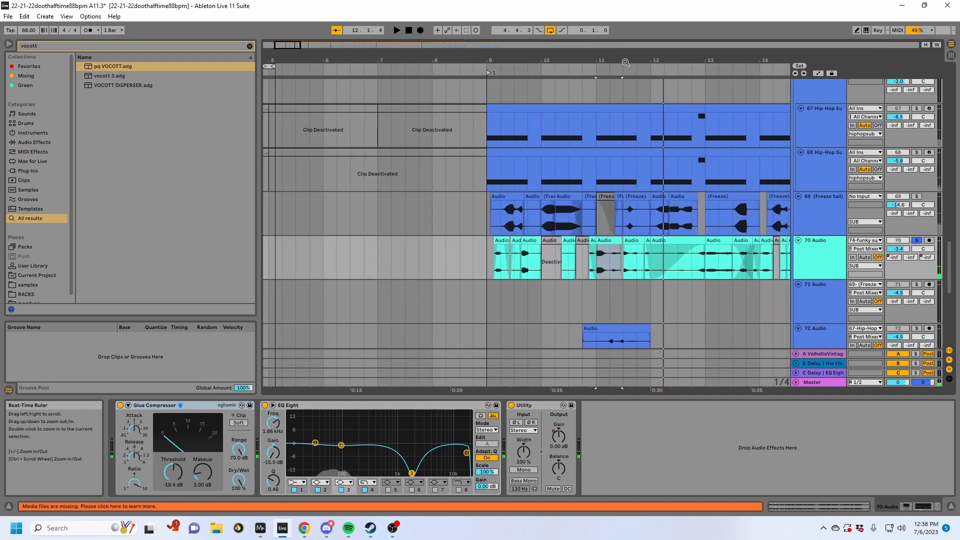
- Place the insert marker at bar 9 on the 70 Audio track and play it soloed
click(636, 220)
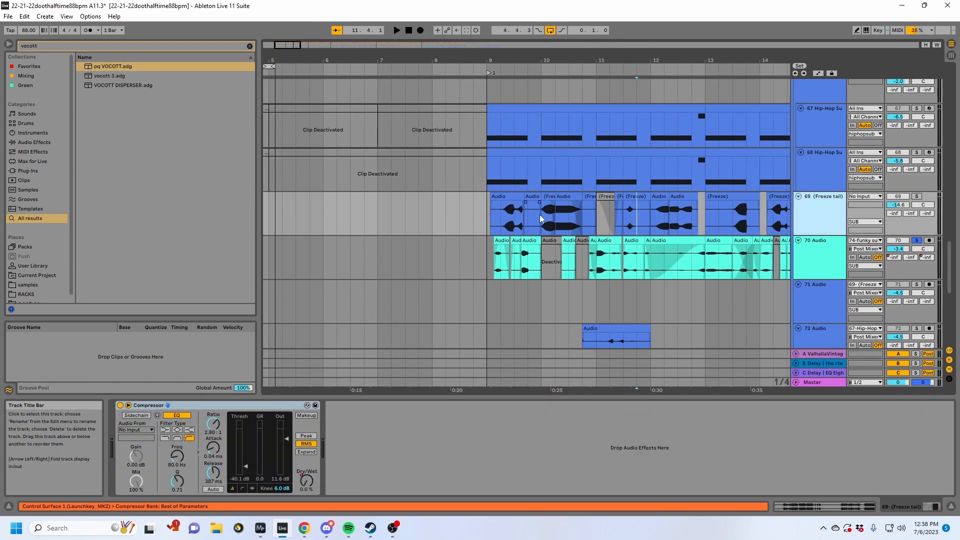
click(591, 265)
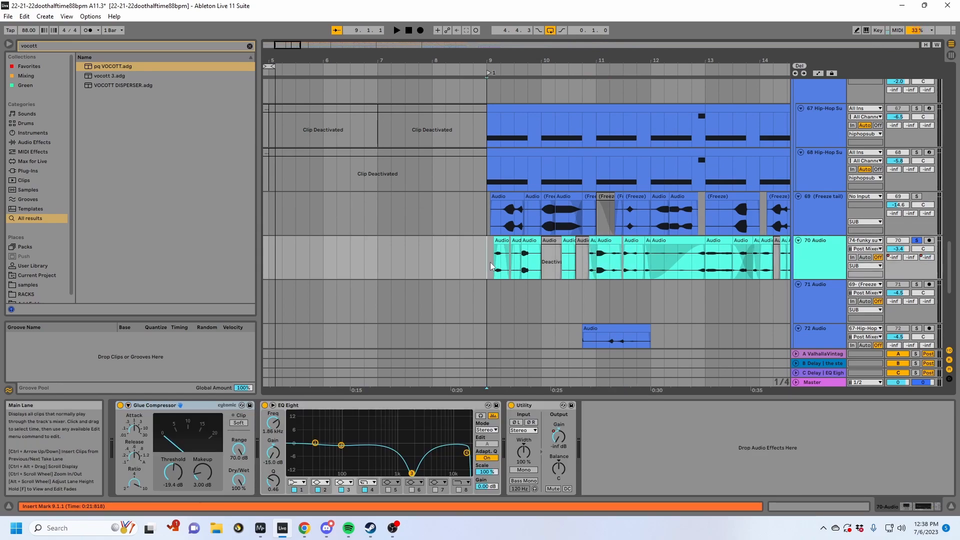
key(space)
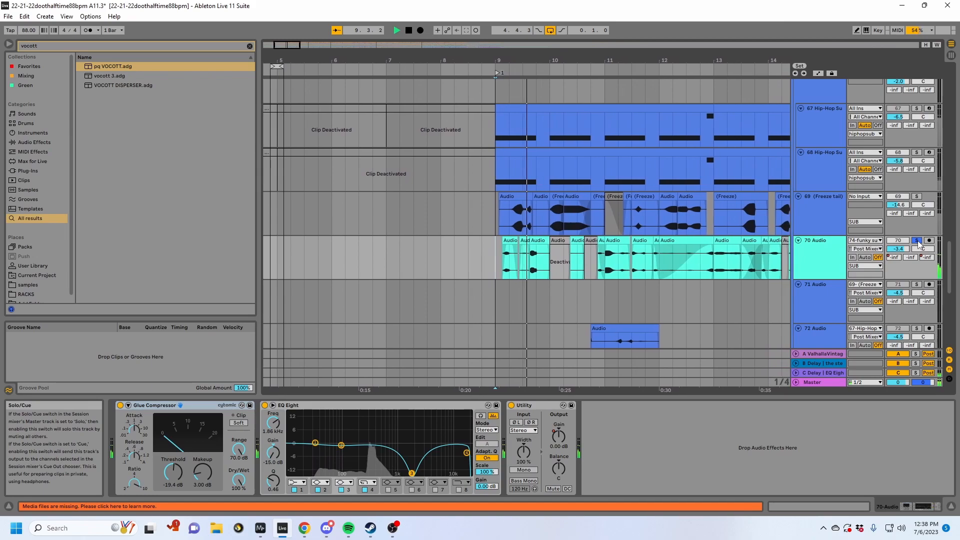
scroll(918, 111, up, 2)
scroll(918, 111, up, 1)
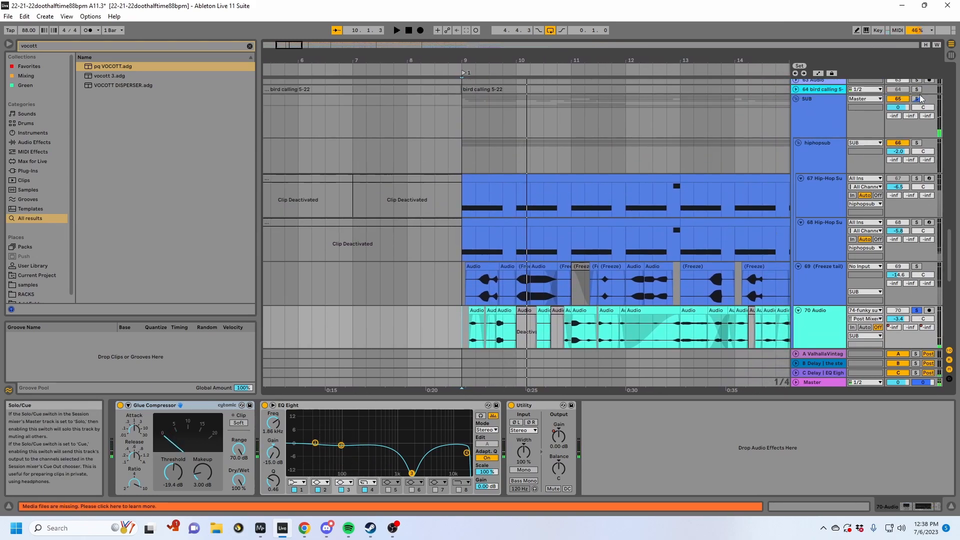
- Solo the whole SUB group and replay it from bar 9 to hear its layers together
click(917, 99)
key(space)
key(space)
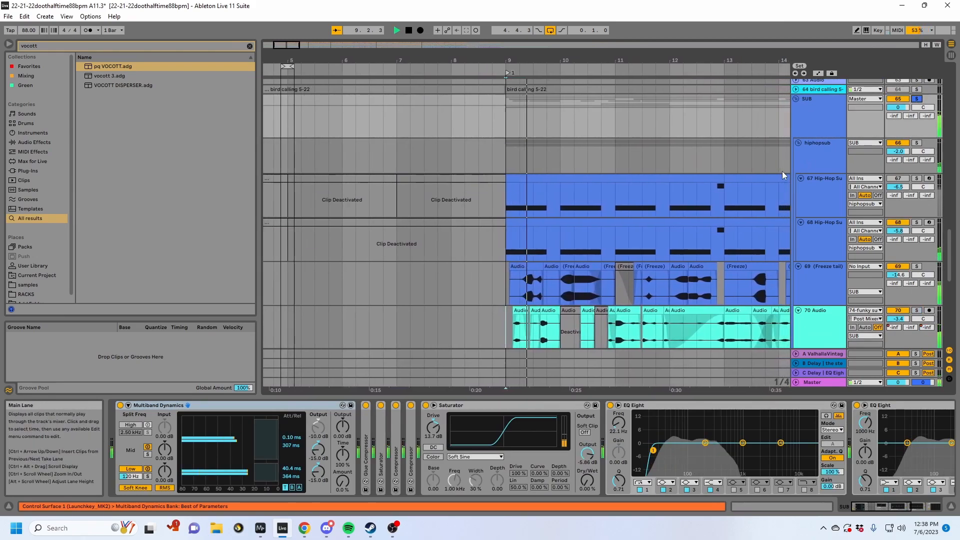
scroll(782, 171, up, 10)
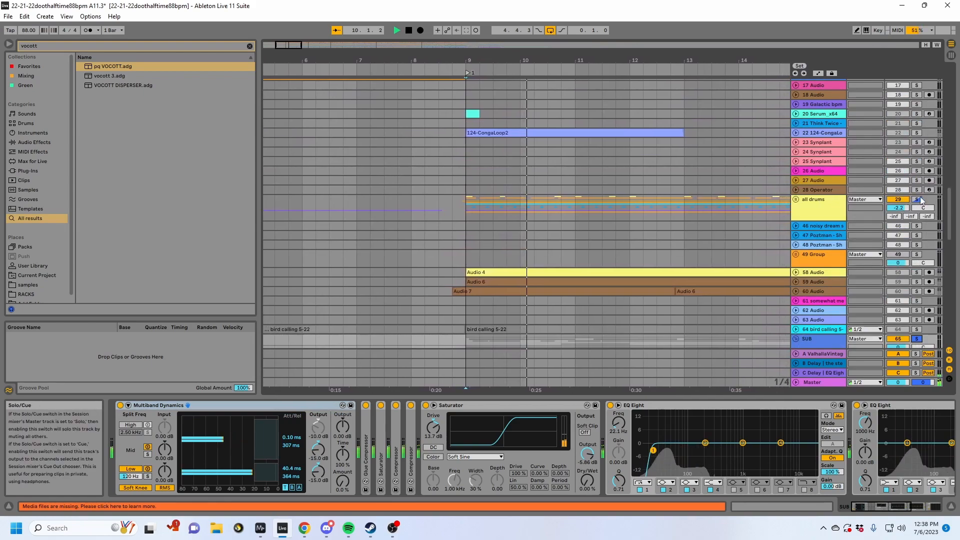
- Lower the volume of track 68 in the hiphopsub group to -18.0 dB
scroll(855, 215, down, 10)
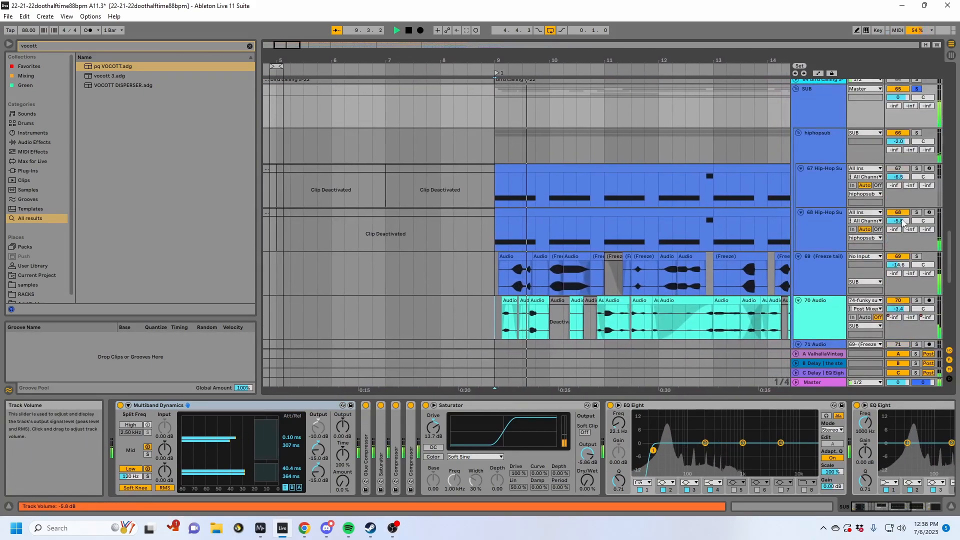
drag(898, 221, 899, 250)
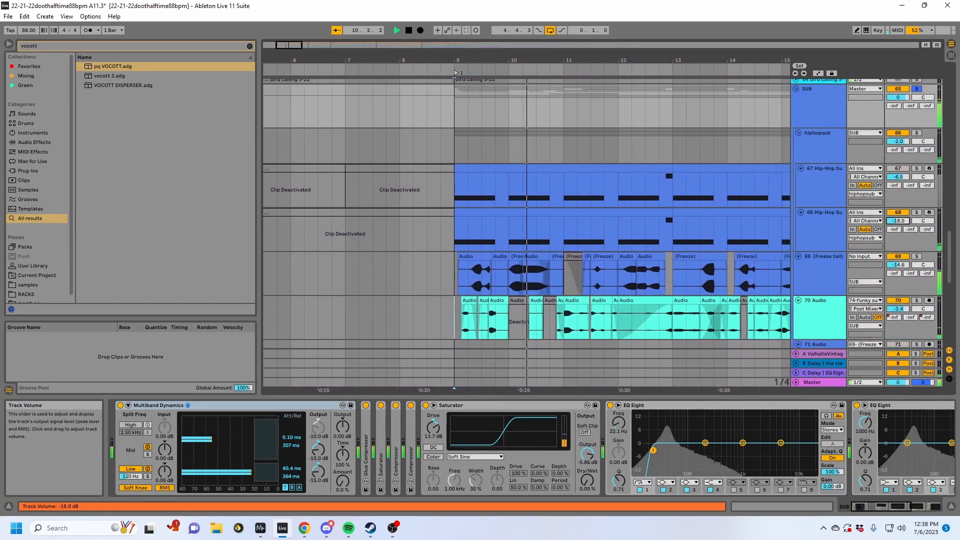
- Unfold the fx/earcandy group to reveal its alien riser tracks
scroll(649, 268, down, 6)
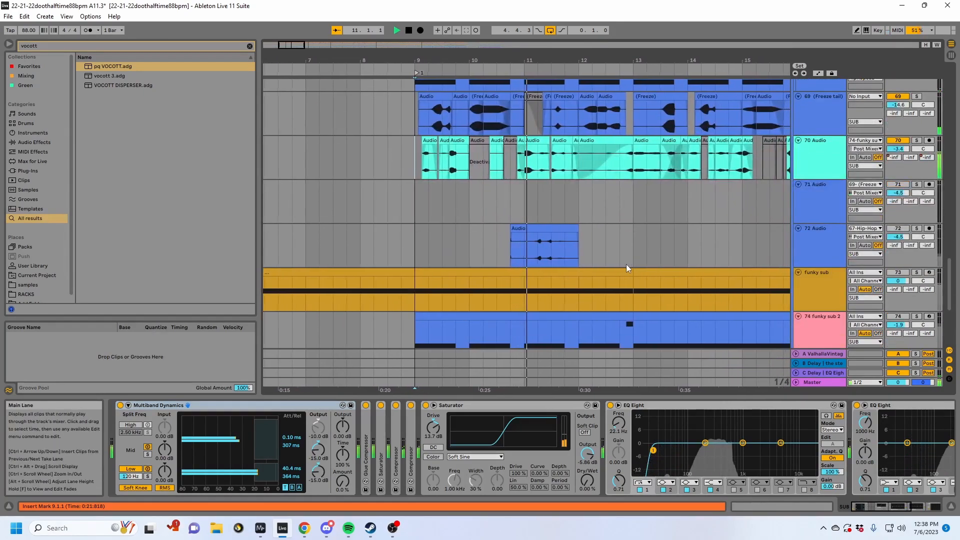
scroll(745, 245, down, 6)
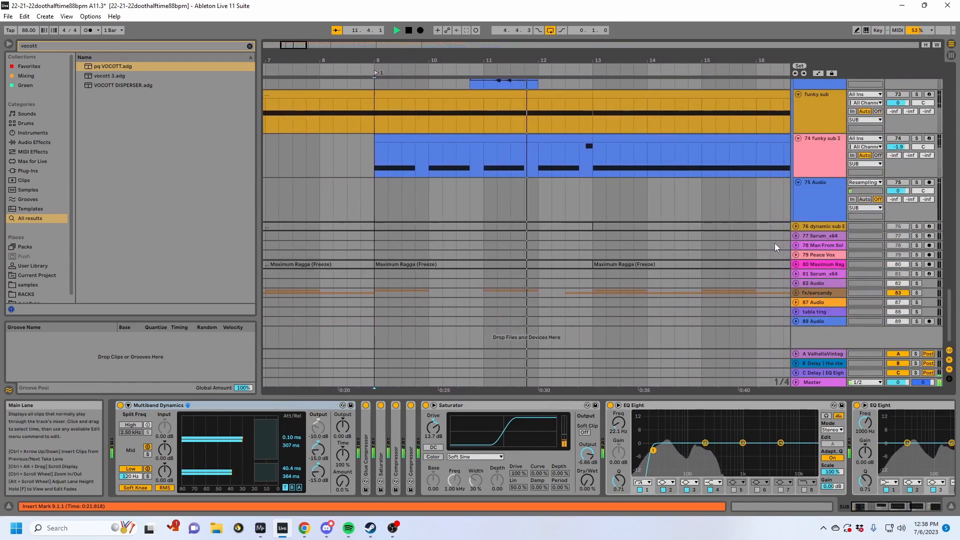
click(795, 293)
scroll(795, 285, down, 4)
scroll(793, 271, down, 1)
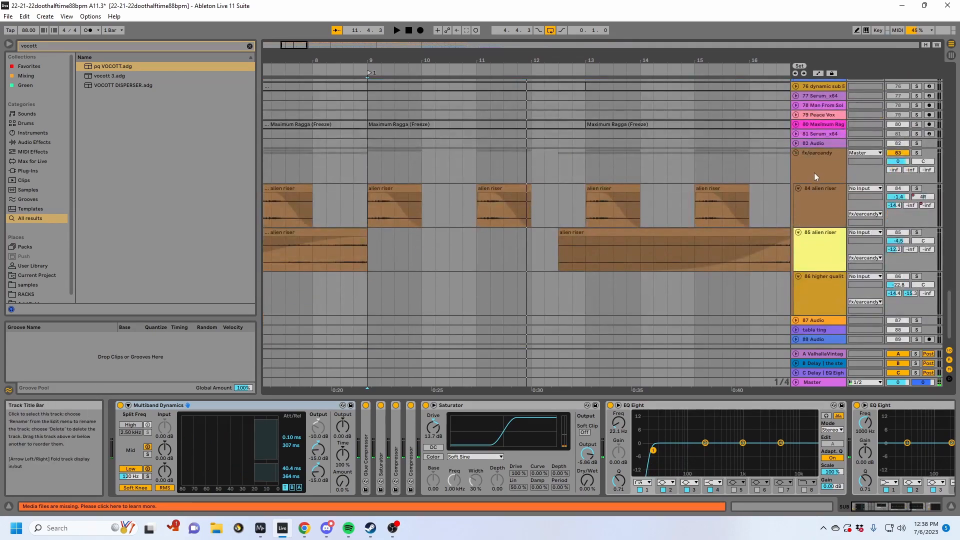
- Solo the fx/earcandy group and play the alien riser clips on track 84 from bar 9 and from bar 7
click(814, 175)
scroll(602, 194, left, 5)
scroll(601, 194, down, 2)
click(607, 196)
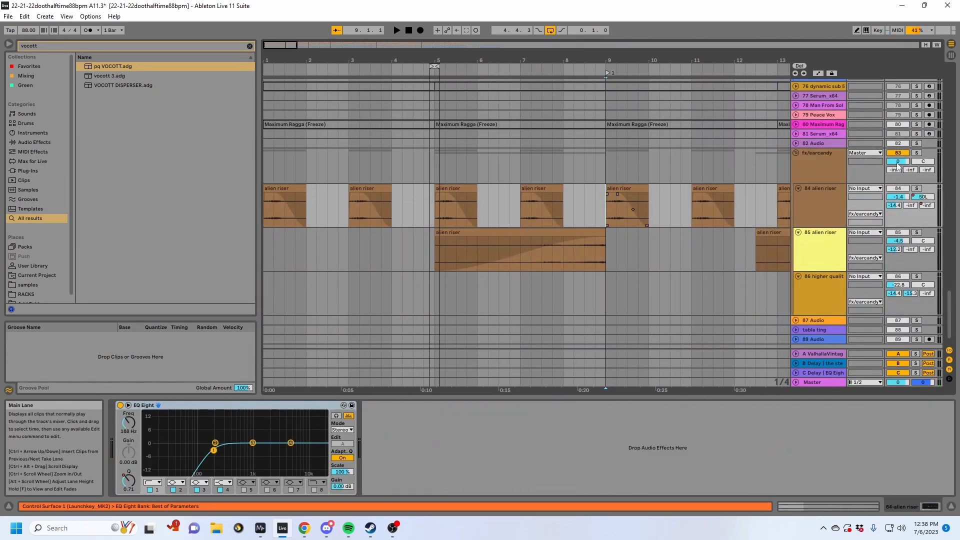
key(space)
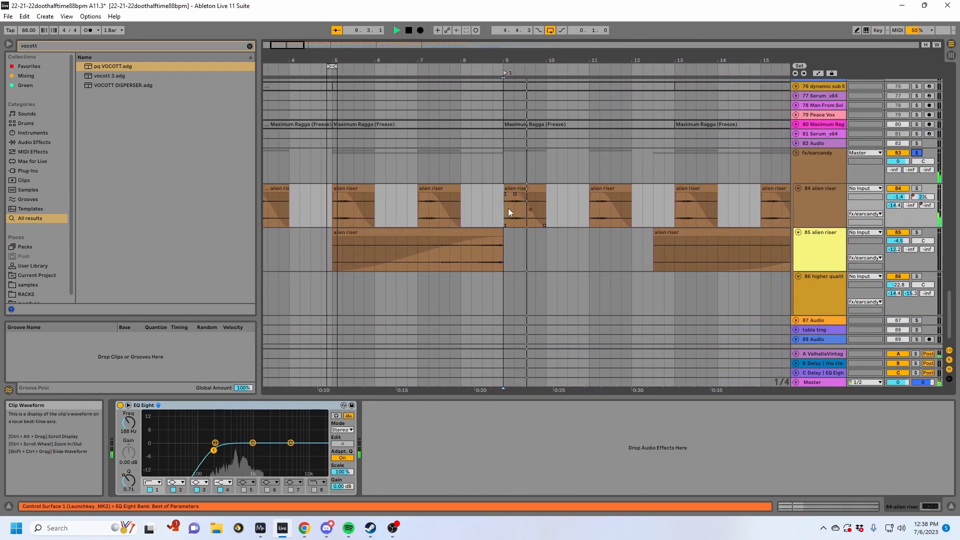
key(space)
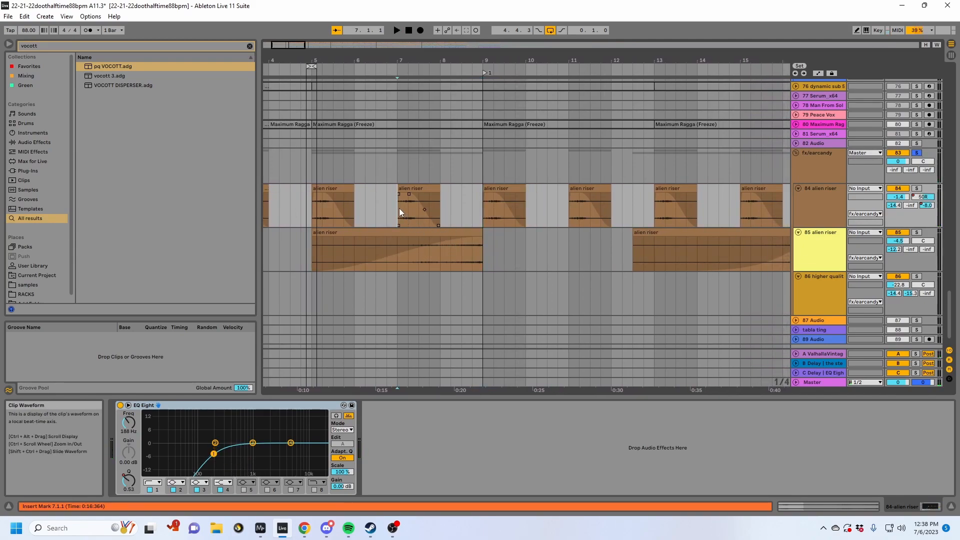
key(space)
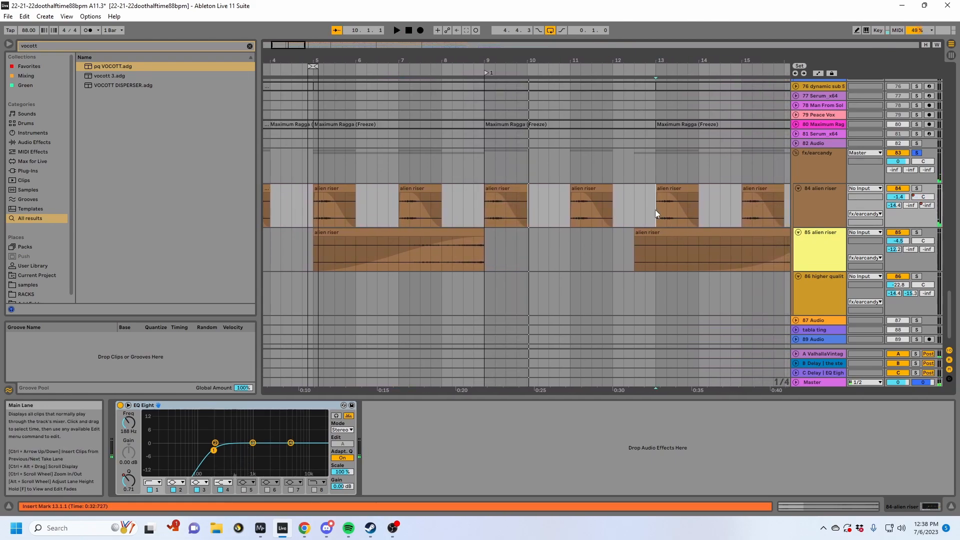
- Show the automation lanes and play track 84 alien riser from bar 15 to follow its Track Panning automation
click(685, 205)
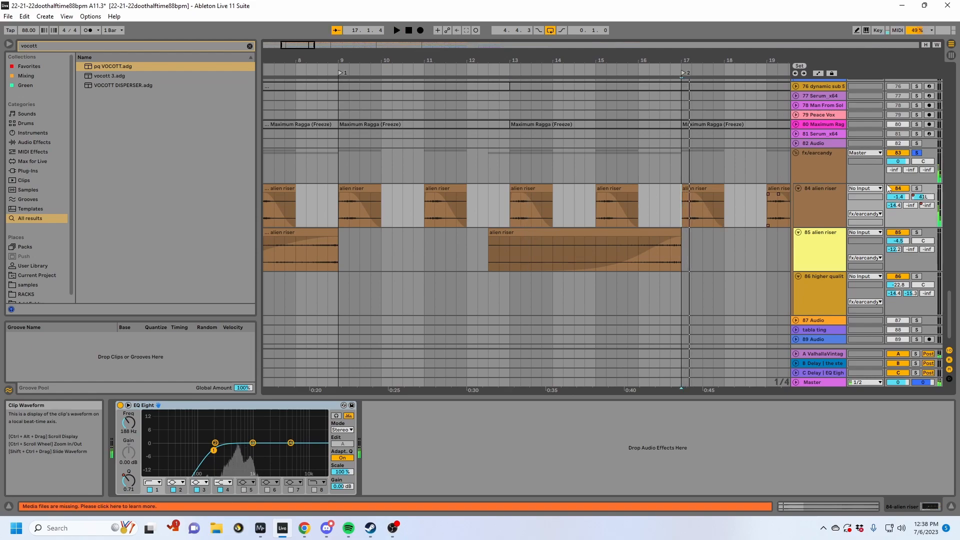
key(a)
click(596, 221)
key(space)
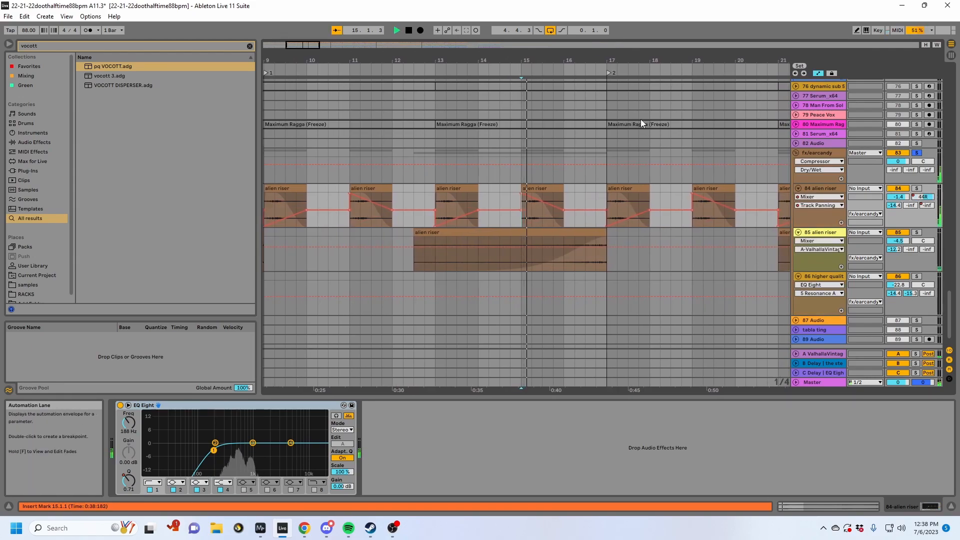
mouse_move(566, 59)
mouse_down()
mouse_move(653, 36)
mouse_move(566, 39)
mouse_up()
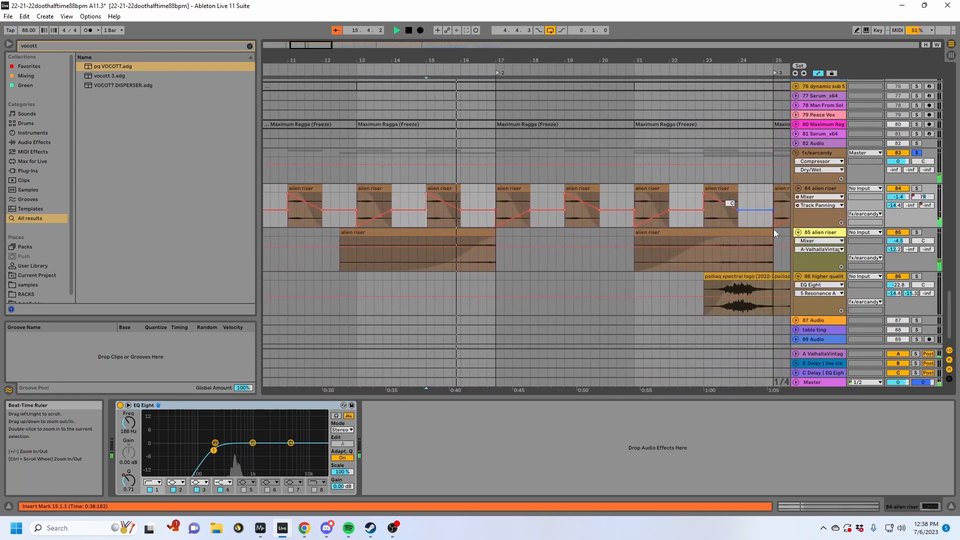
- Hide the automation lanes, turn off the solo on the all drums group, and play the full mix from bar 17
scroll(770, 225, up, 8)
key(a)
scroll(821, 276, up, 15)
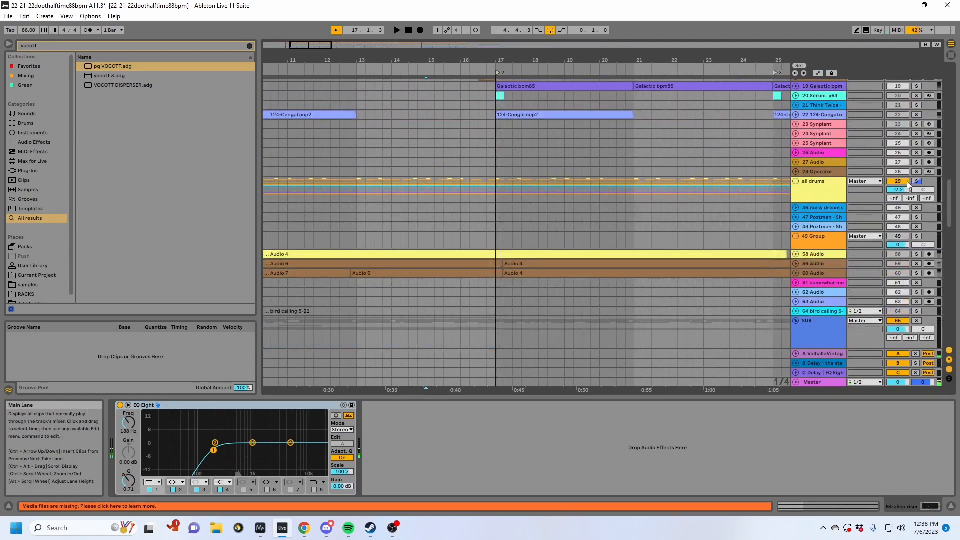
click(905, 185)
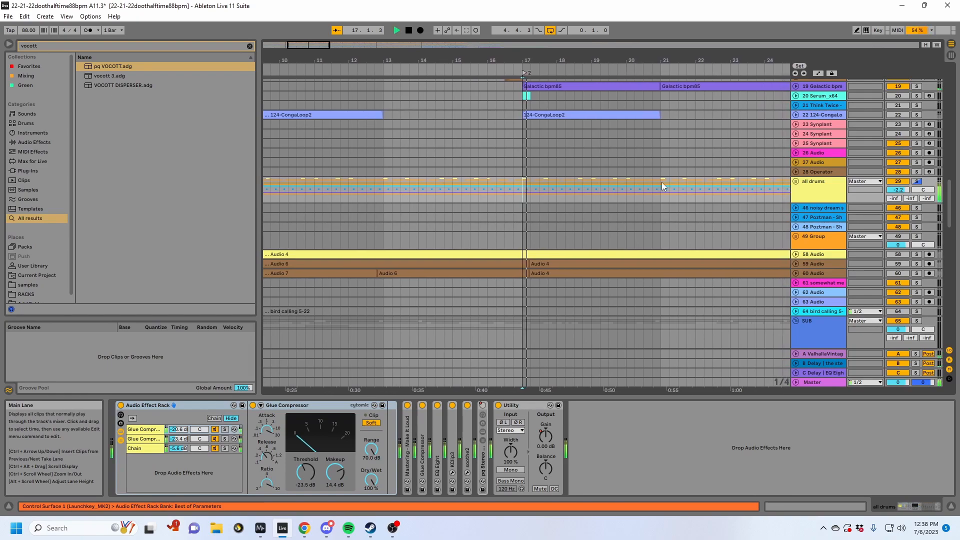
- Stop playback and select 1 Group to show its device chain
scroll(661, 182, up, 5)
scroll(631, 179, up, 10)
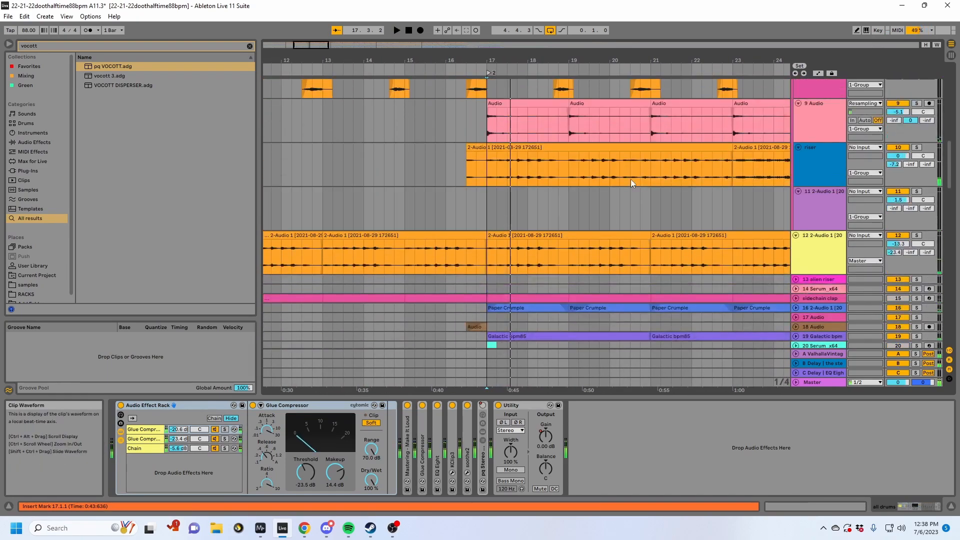
scroll(812, 174, up, 3)
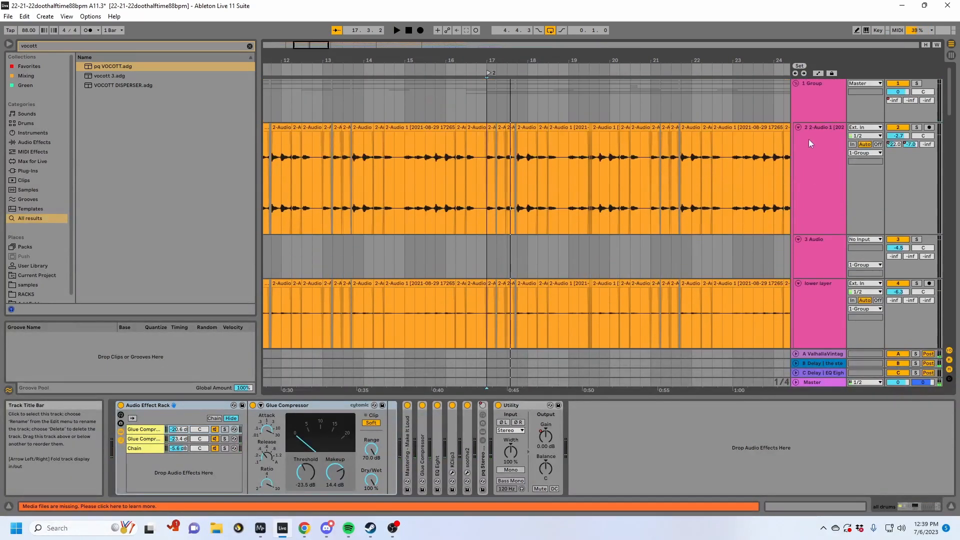
click(808, 102)
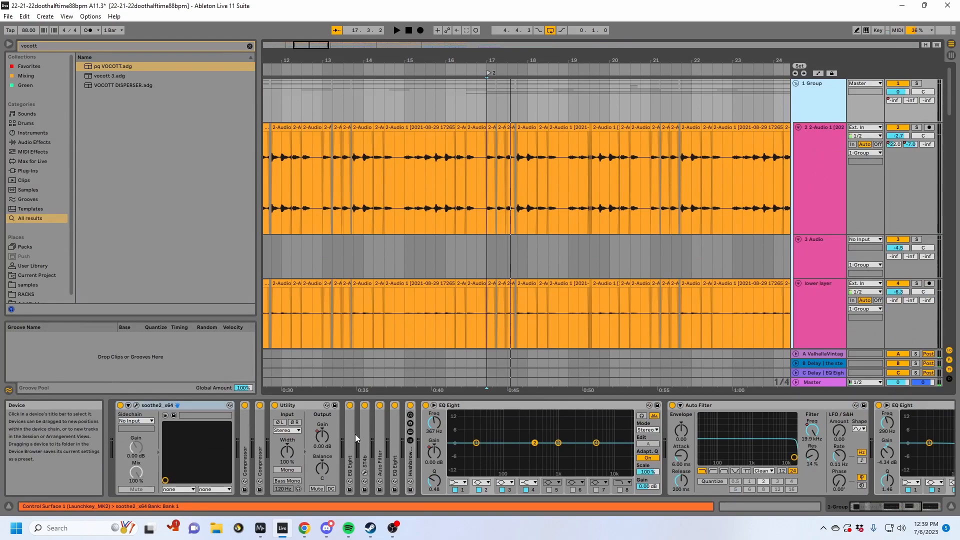
- Select the audio on track 2 in 1 Group and unfold its Shifter device
scroll(568, 116, down, 2)
click(514, 161)
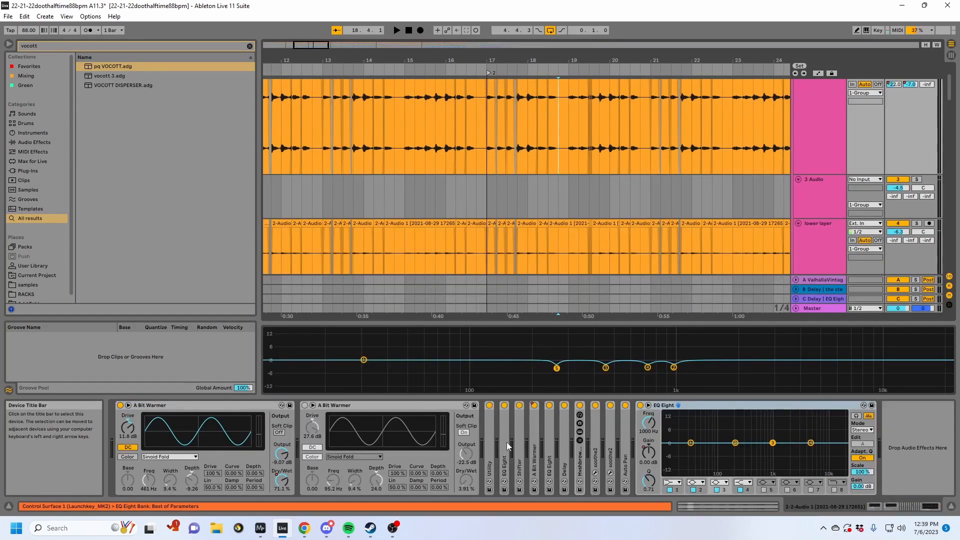
double_click(520, 448)
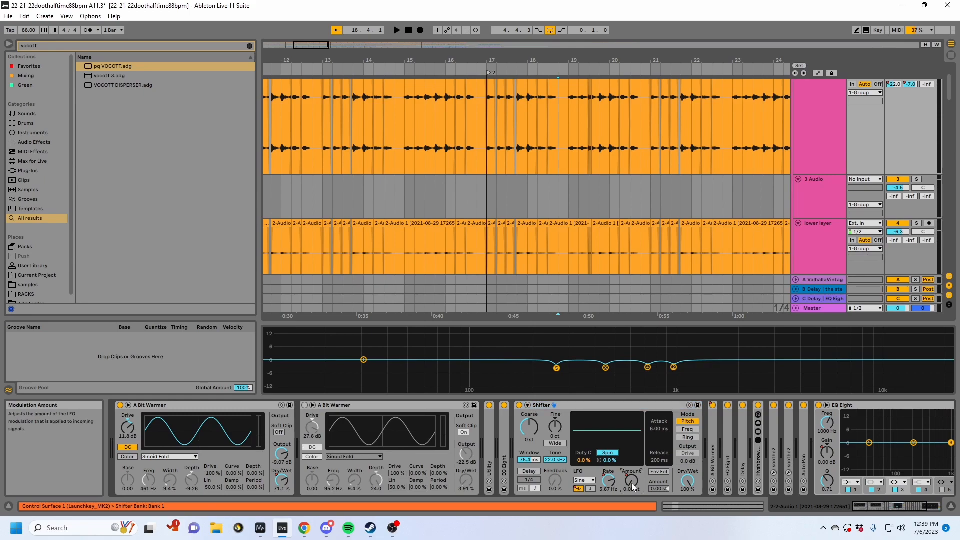
- Show the Shifter LFO Amount automation on track 2 and play it from 15.4.1
key(q)
key(a)
key(q)
scroll(525, 193, up, 2)
click(487, 169)
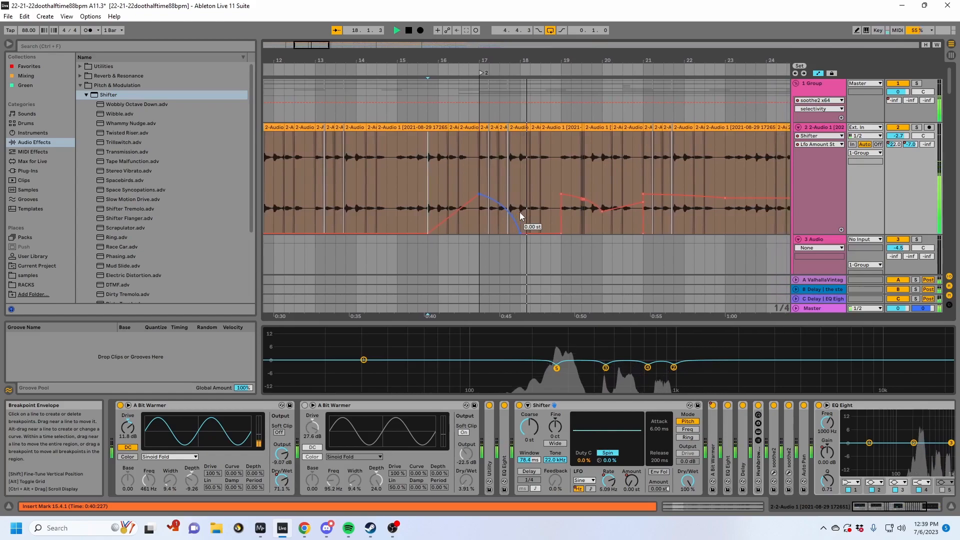
drag(576, 59, 442, 69)
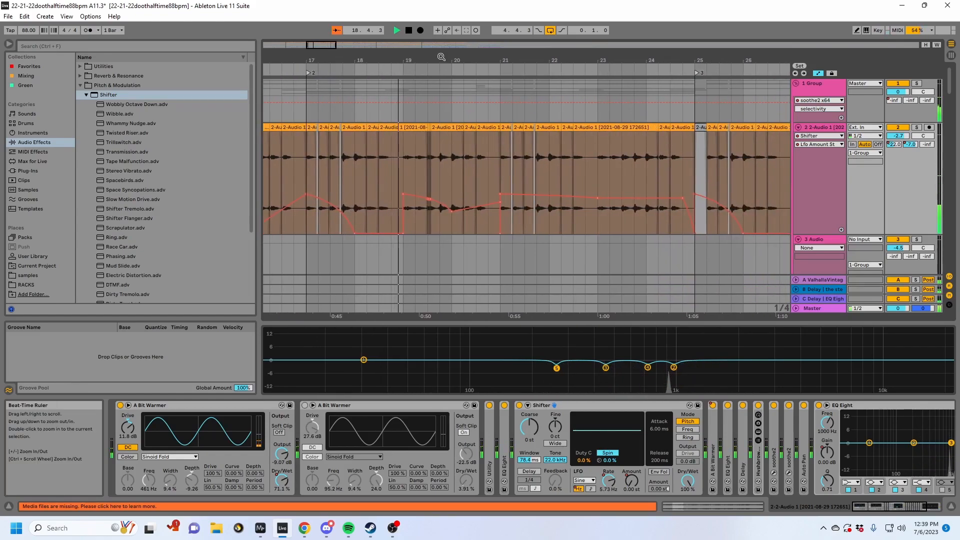
key(space)
- Hide the automation lanes and play the section around bar 25 with tracks 10 to 12 in view
key(a)
click(513, 179)
scroll(740, 191, down, 4)
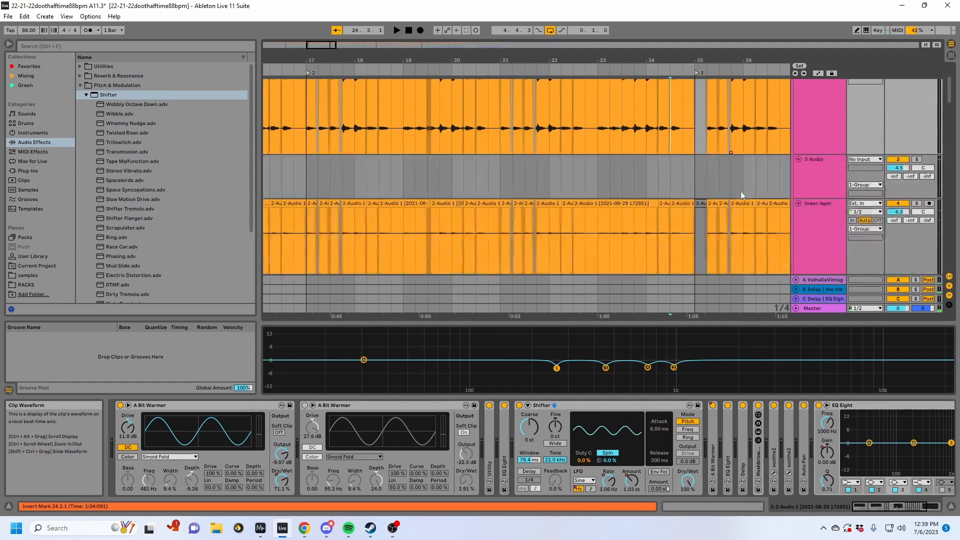
scroll(739, 191, up, 3)
drag(709, 64, 533, 69)
scroll(548, 202, down, 6)
scroll(603, 221, down, 10)
key(space)
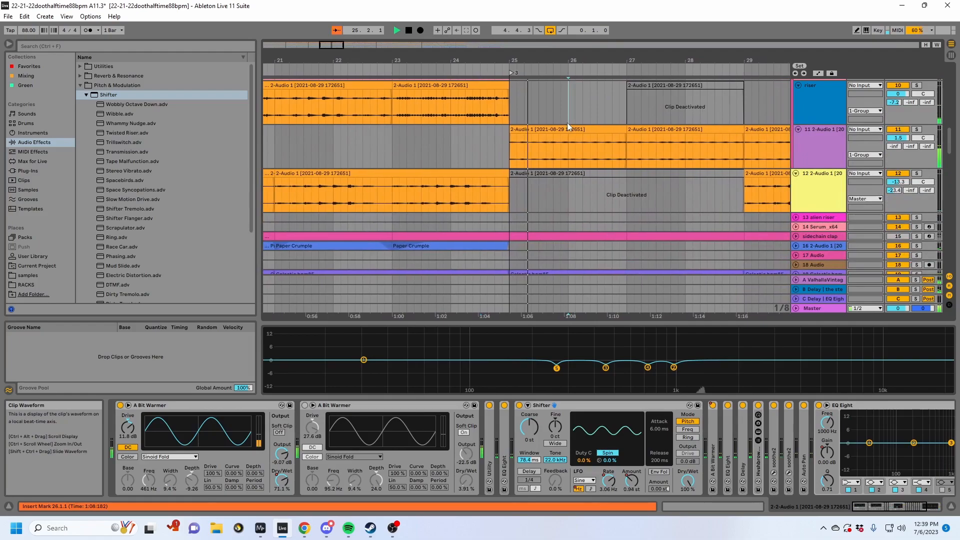
- Select the bar 25 clip on track 11, solo the track, and show the clip's sample settings
click(567, 129)
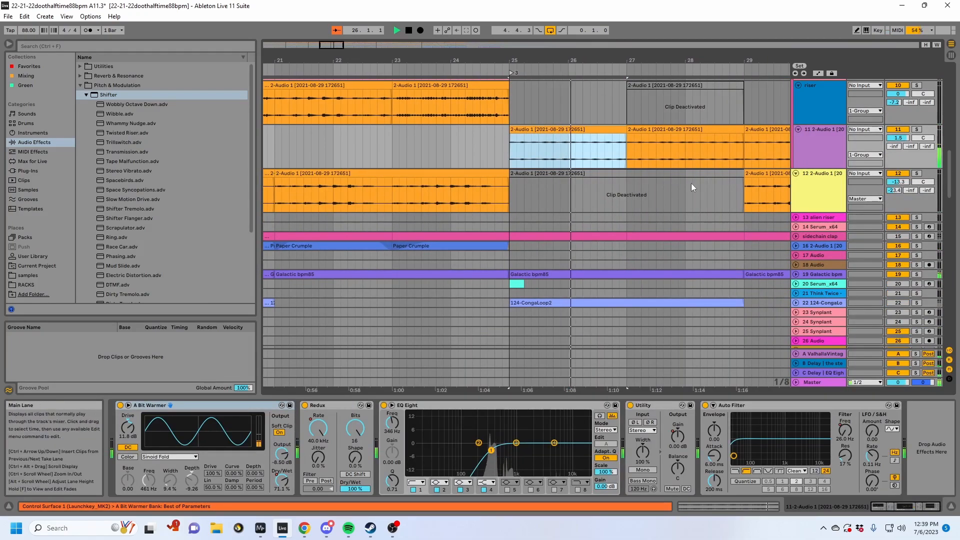
click(918, 130)
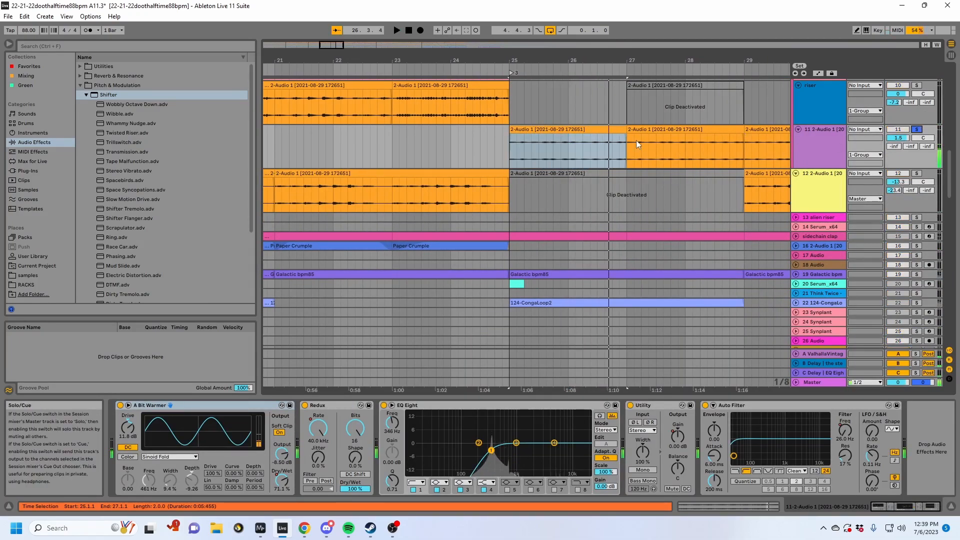
key(shift+Tab)
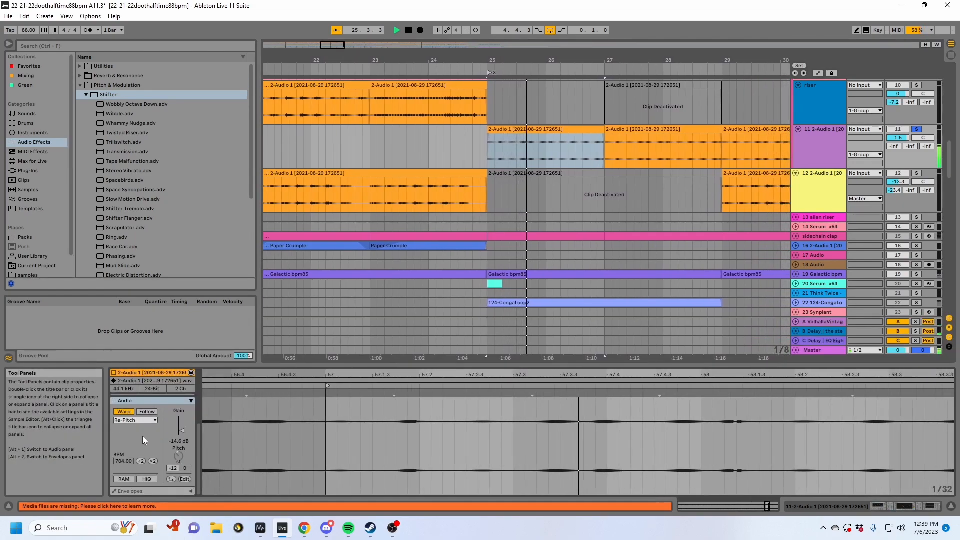
- Try halving the clip's original tempo to 352 BPM, play it back, and undo the change
key(space)
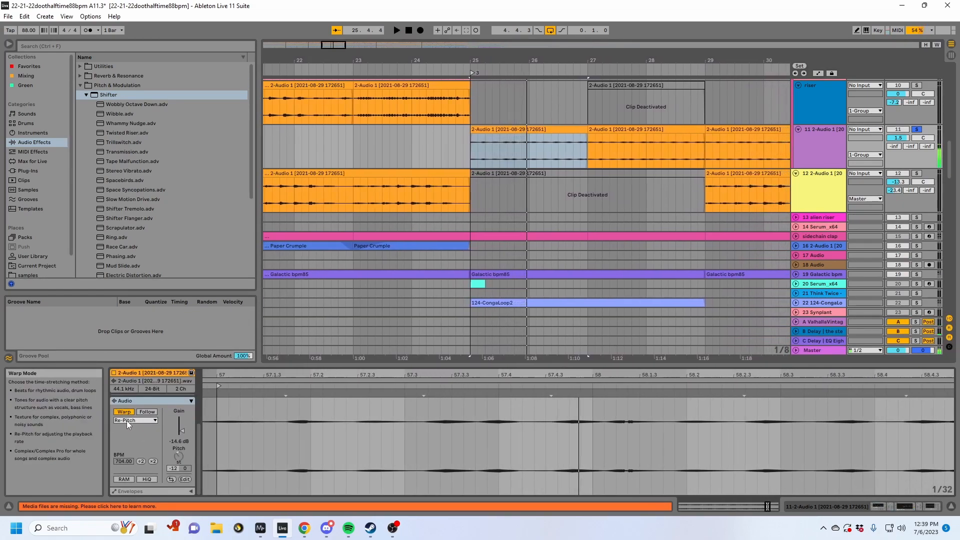
click(140, 461)
key(space)
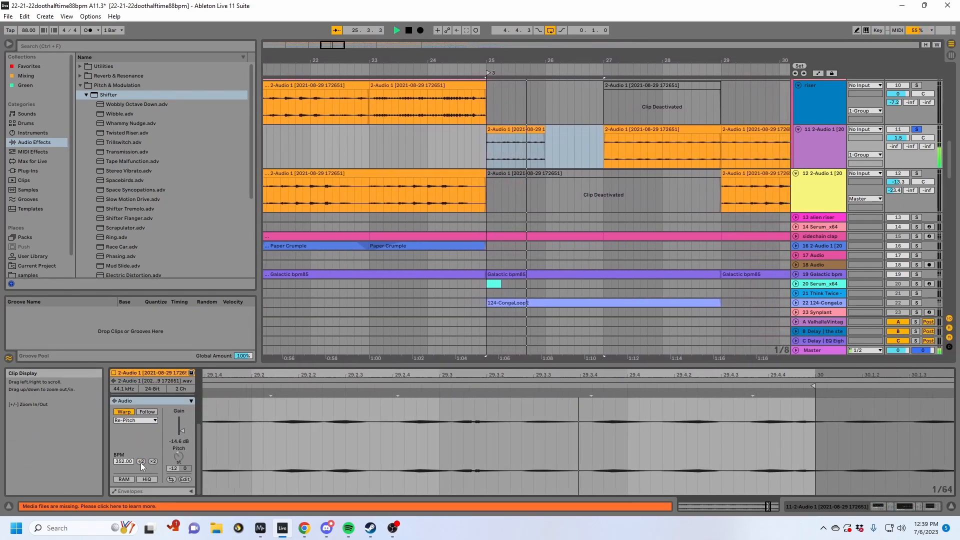
key(space)
key(ctrl+z)
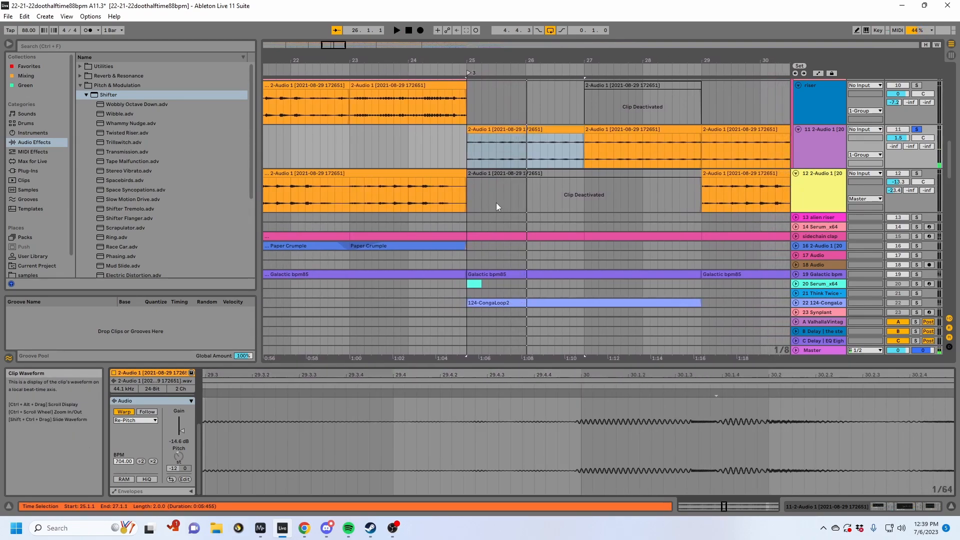
- Dismiss the sample editor's context options and return to track 11's device chain
click(521, 129)
right_click(871, 407)
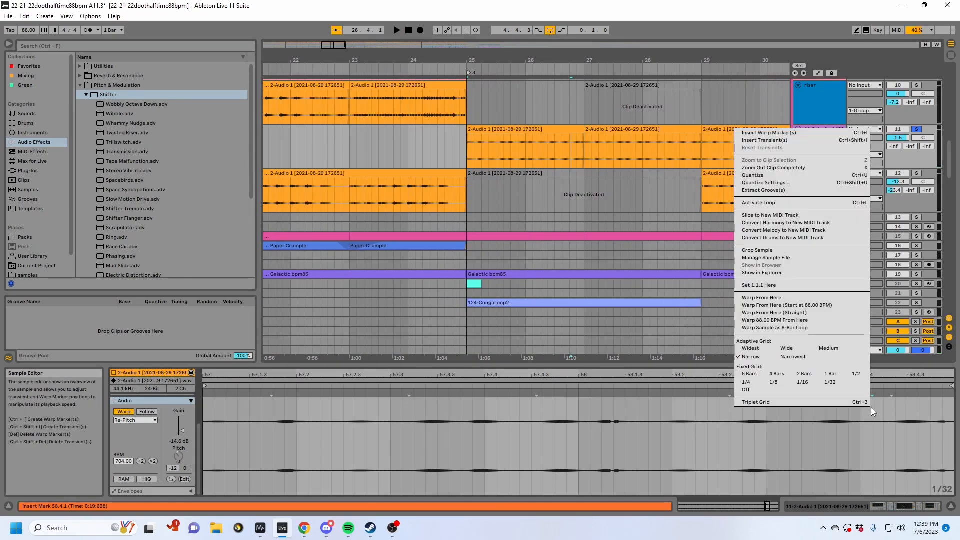
click(839, 513)
click(823, 509)
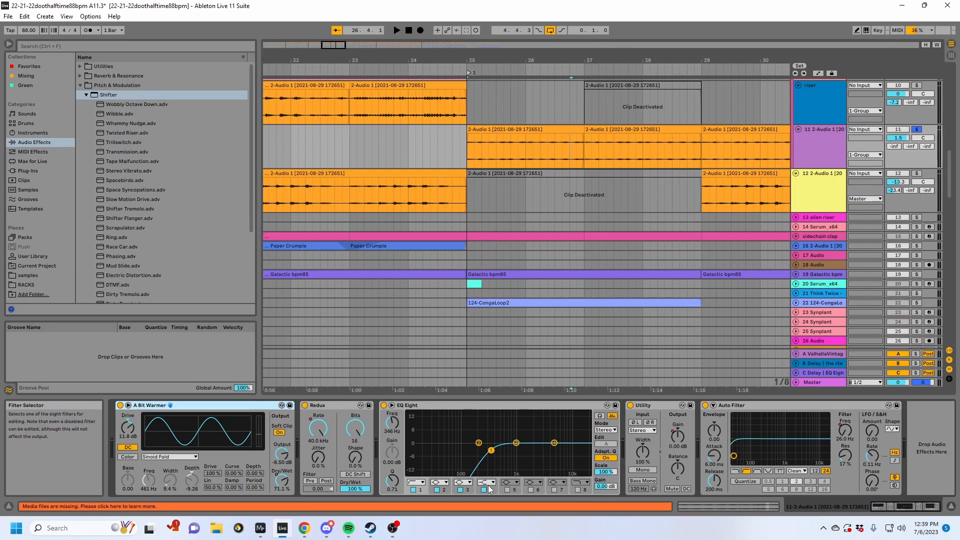
- Show the automation lanes, play from bar 25, and switch track 11's A Bit Warmer off and on to compare
key(a)
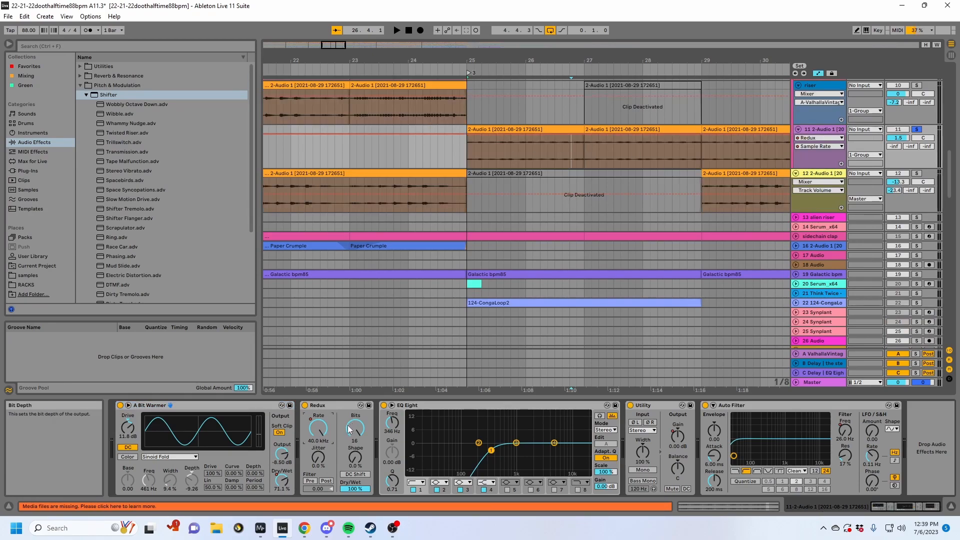
key(space)
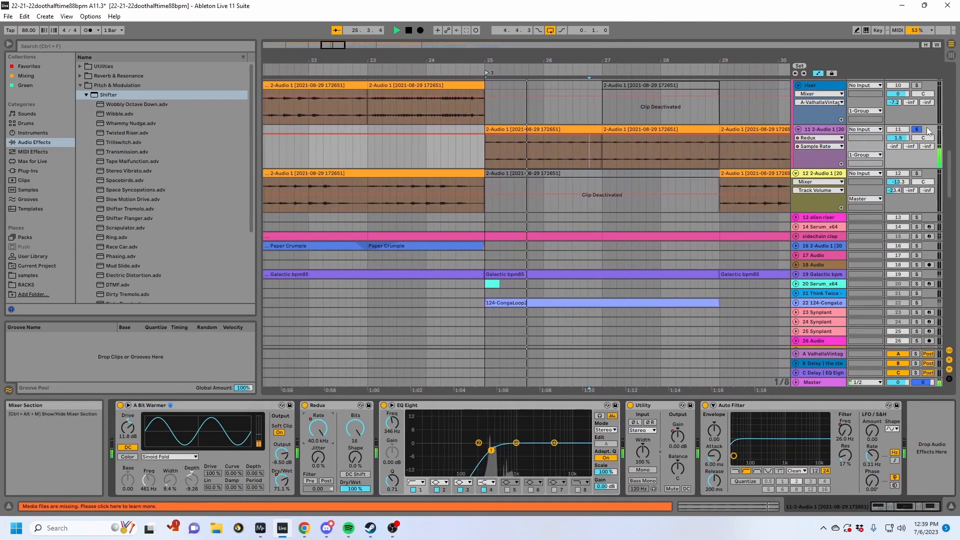
scroll(731, 203, up, 3)
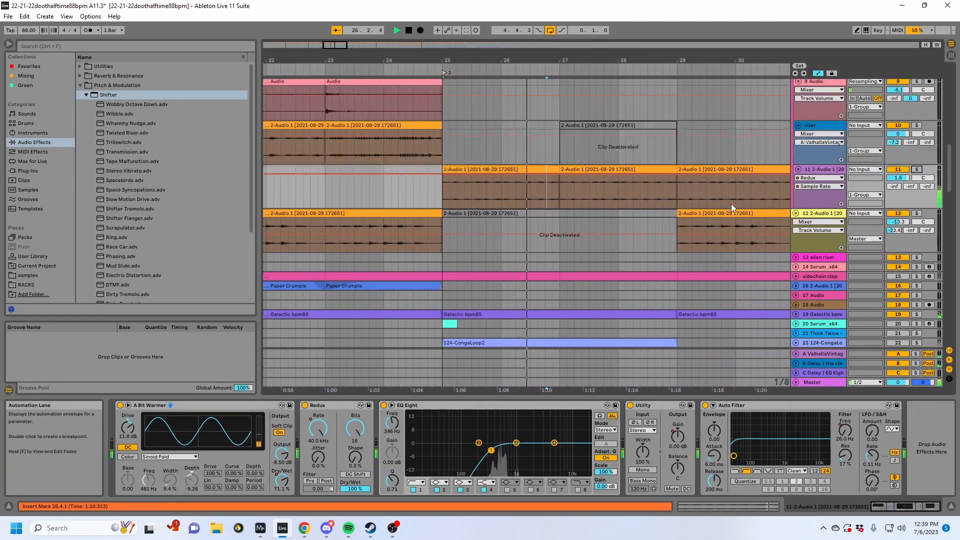
click(120, 405)
click(121, 405)
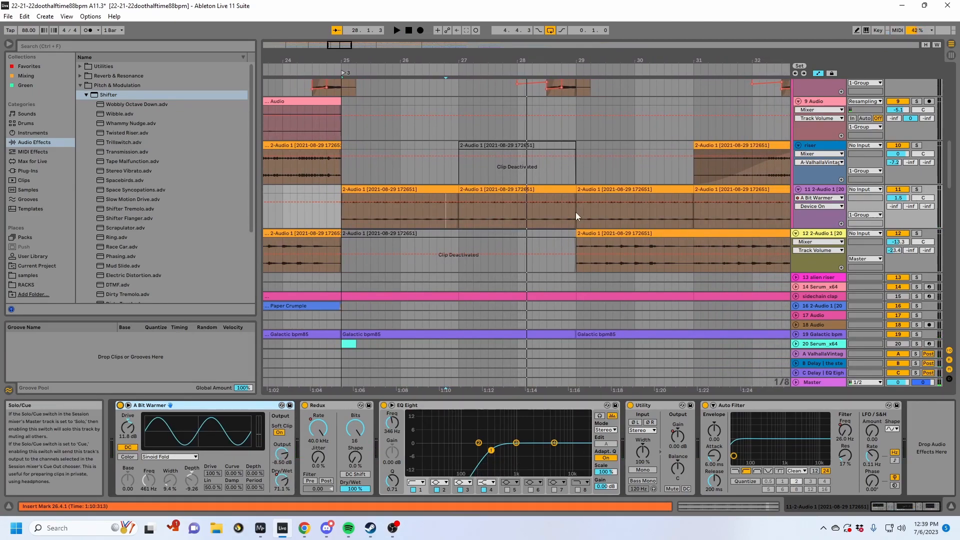
- Play the arrangement unsoloed from around bar 28, then again from around bar 32
click(555, 218)
key(space)
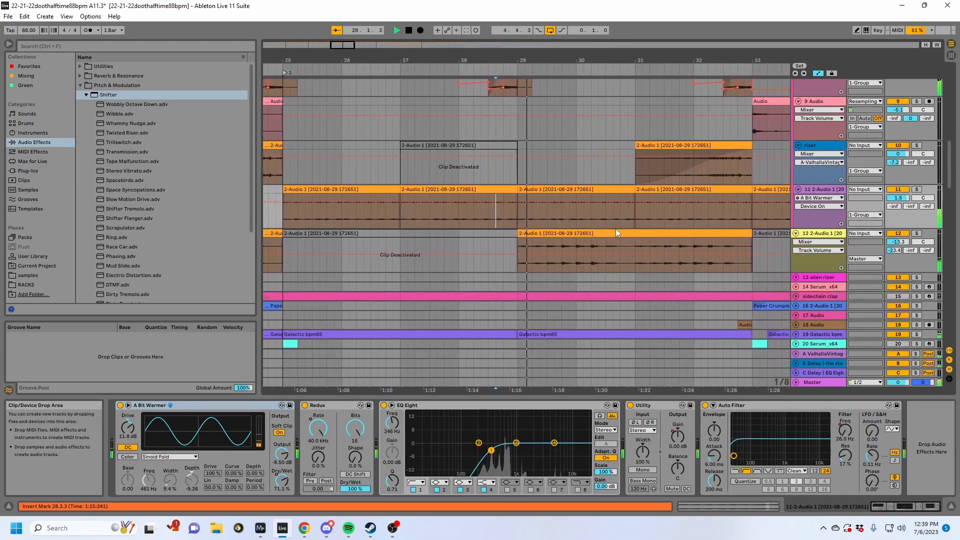
click(704, 217)
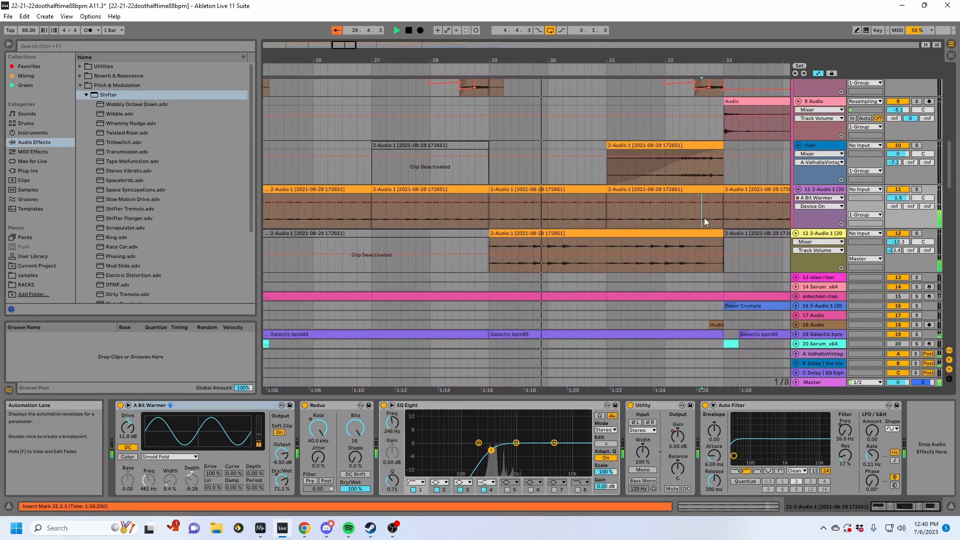
scroll(704, 219, up, 1)
key(space)
click(670, 221)
key(space)
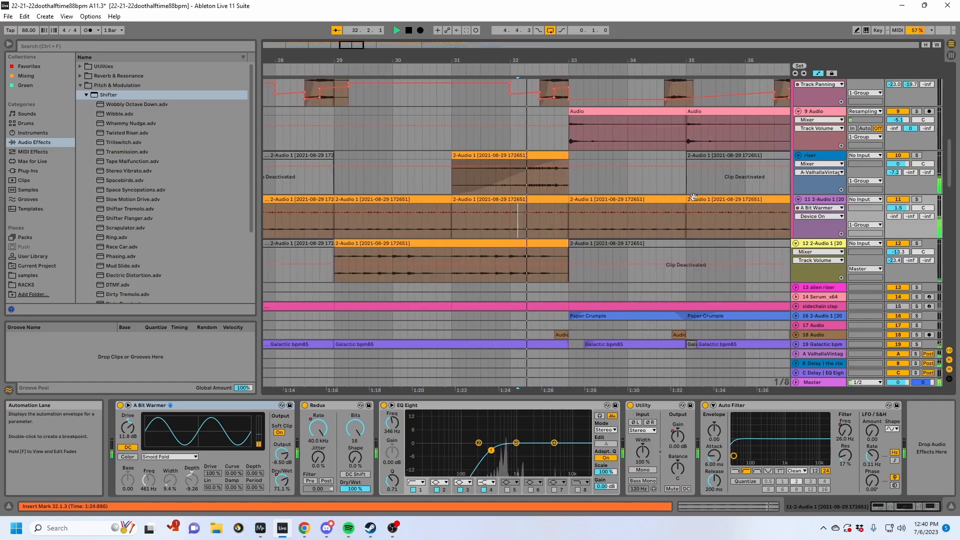
- Show track 11's Redux Sample Rate automation, play it from bar 33, and replay it soloed from bar 32
click(318, 428)
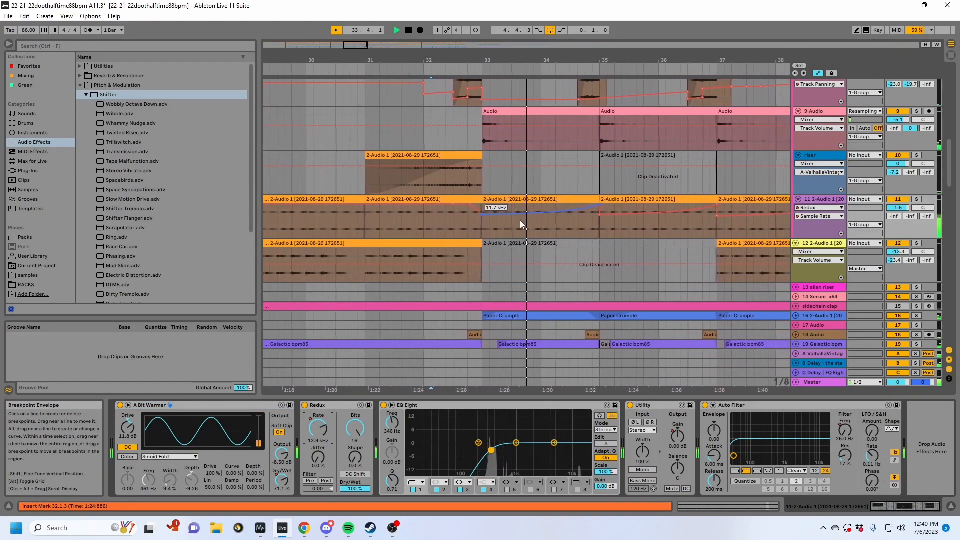
click(473, 235)
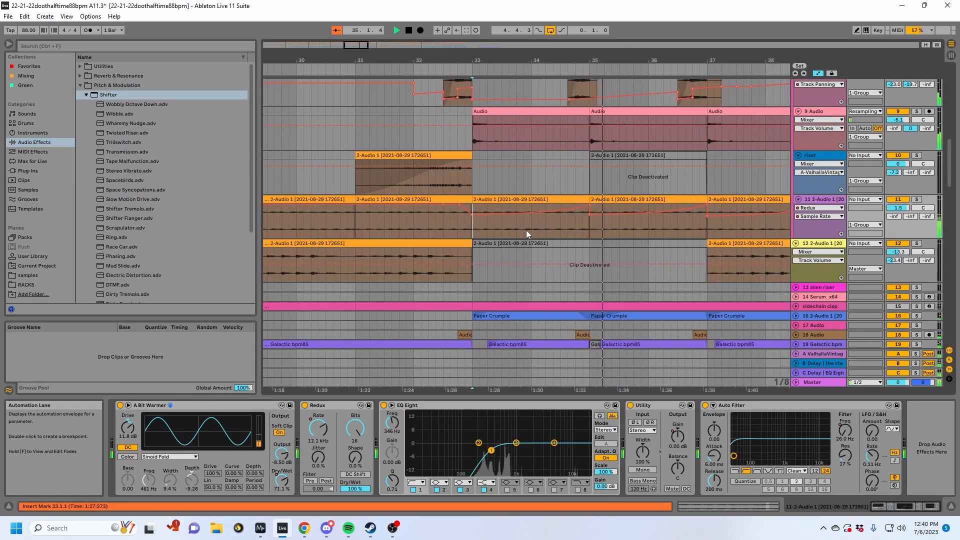
click(919, 199)
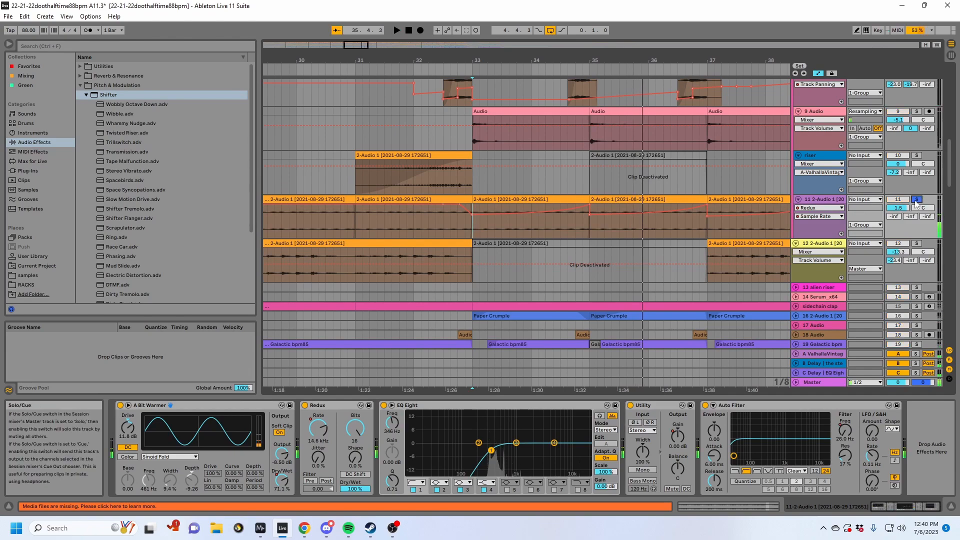
click(466, 235)
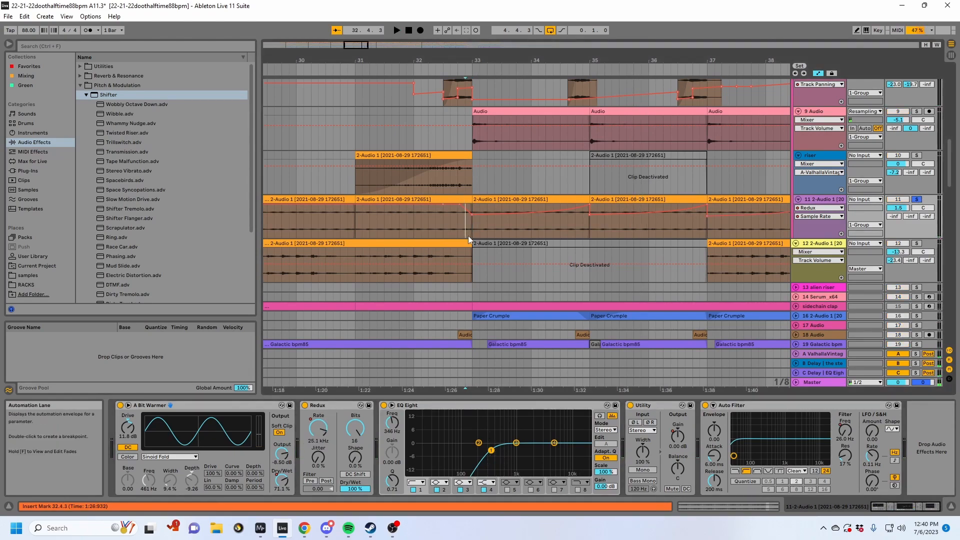
click(452, 229)
key(space)
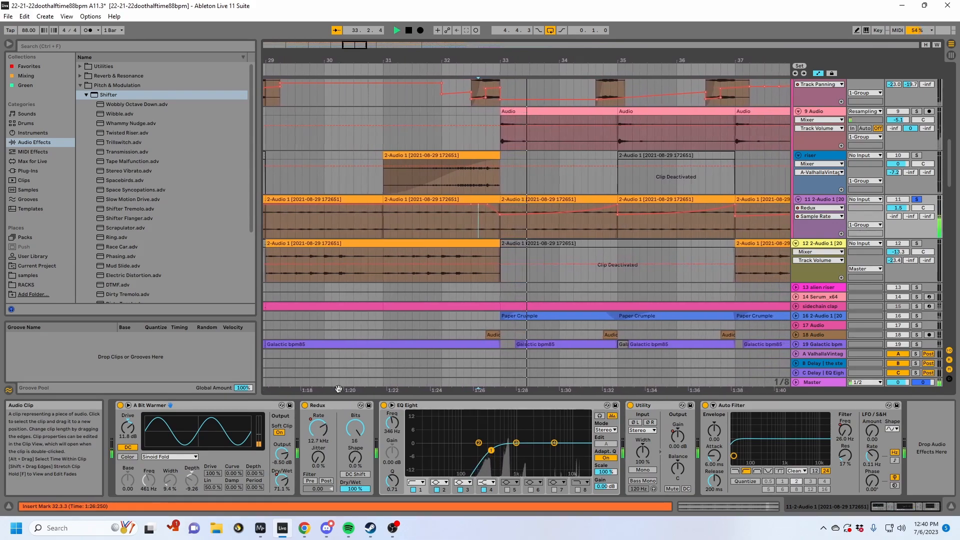
- Examine the Redux rate ramp up to bar 35, play it soloed from bar 33, and unsolo track 11
drag(318, 428, 325, 440)
key(space)
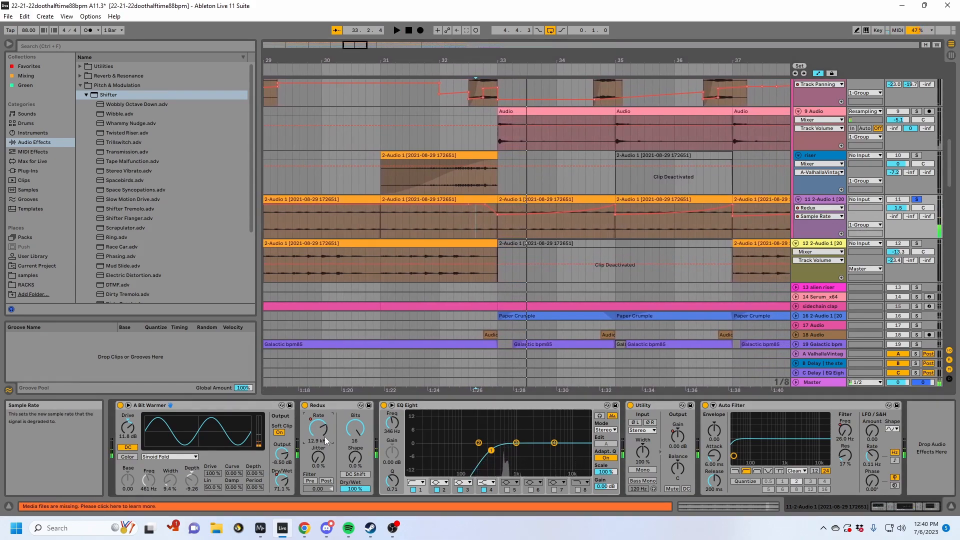
click(615, 204)
click(506, 236)
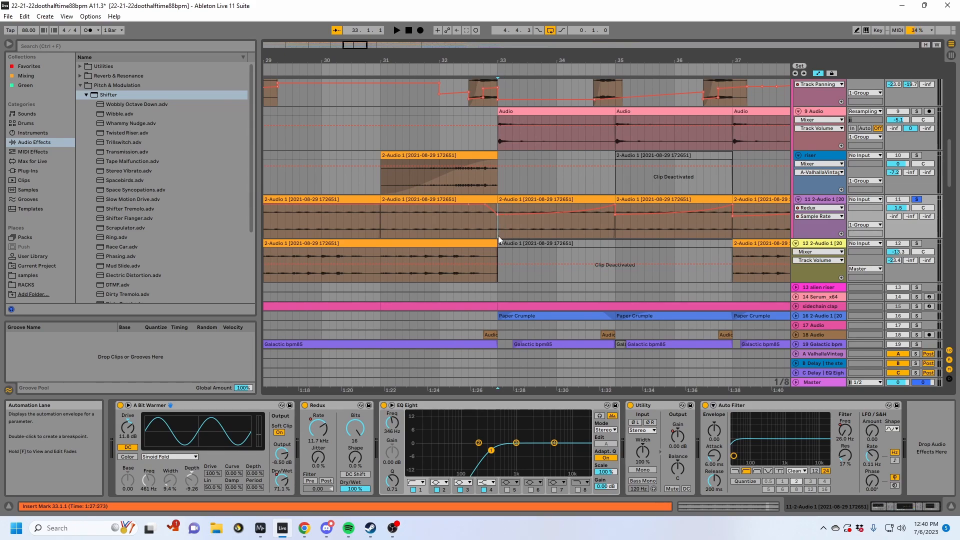
key(space)
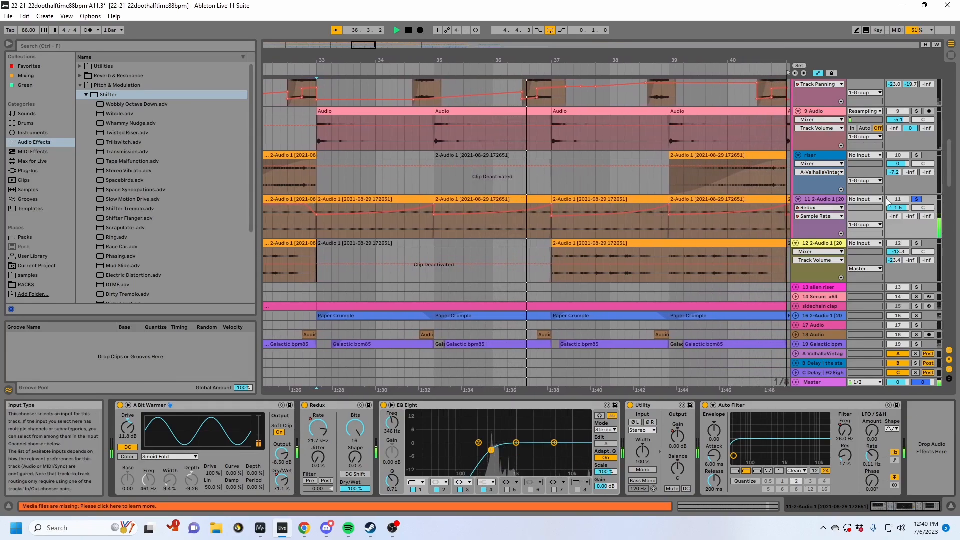
click(916, 199)
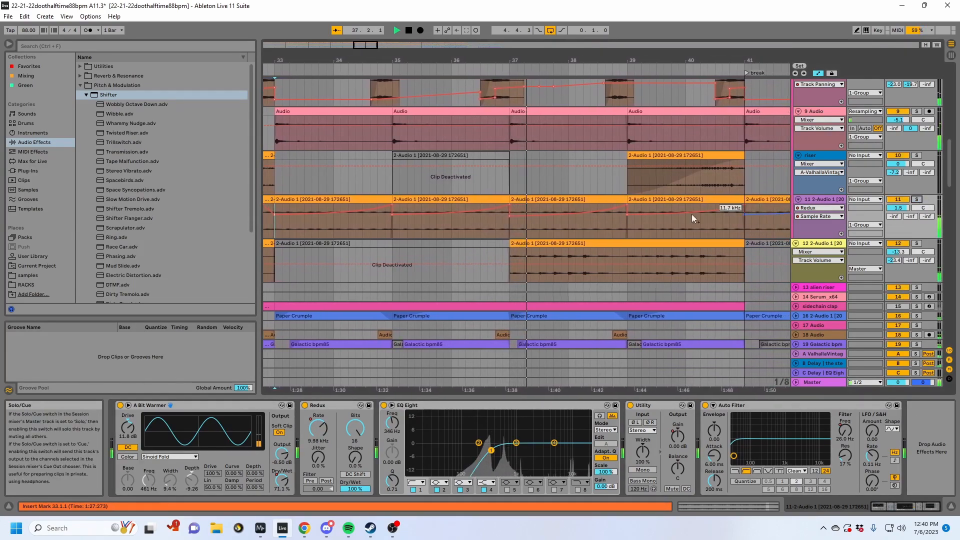
- Unfold track 19, select the Galactic bpm85 clip at bar 35, and play it soloed
drag(636, 59, 501, 65)
scroll(733, 224, up, 1)
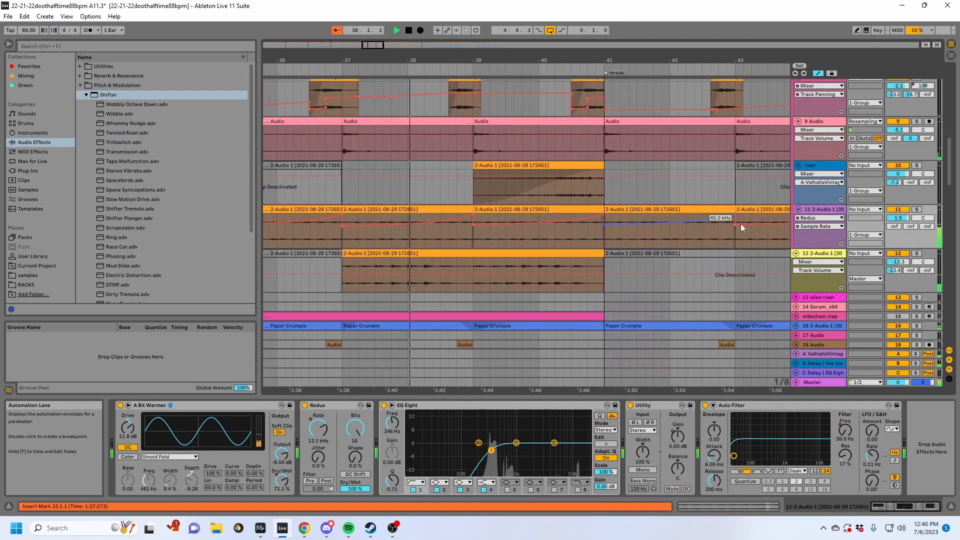
scroll(733, 223, down, 3)
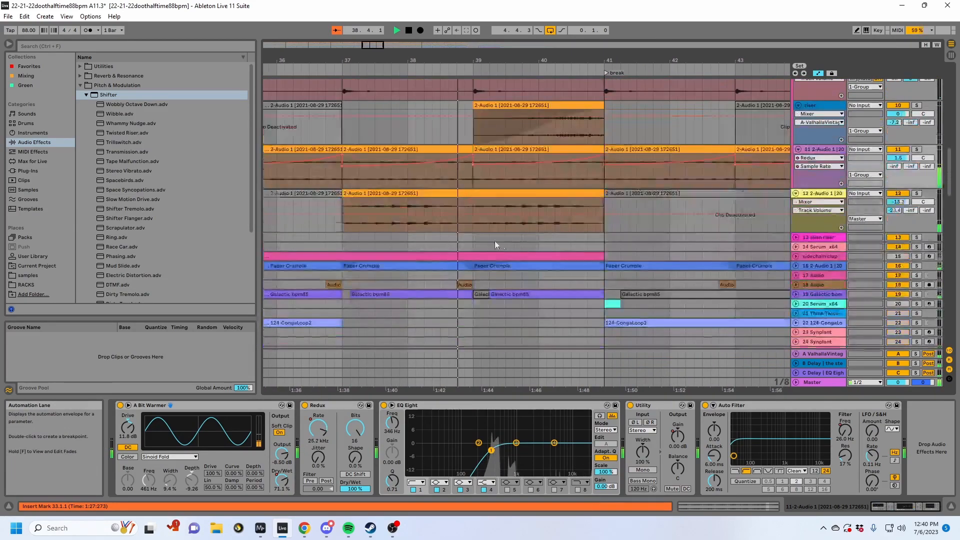
scroll(503, 245, down, 5)
key(space)
drag(448, 61, 603, 58)
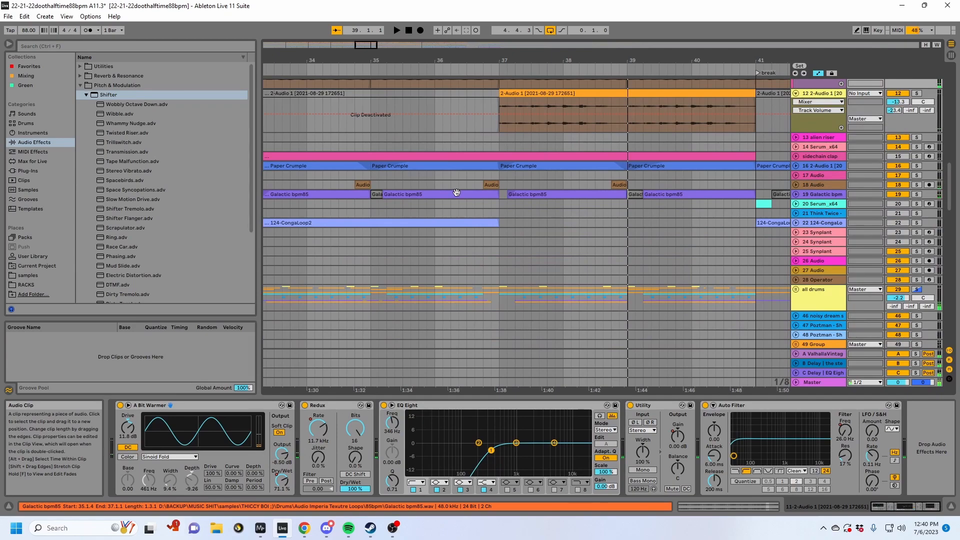
click(428, 195)
key(u)
click(441, 195)
key(space)
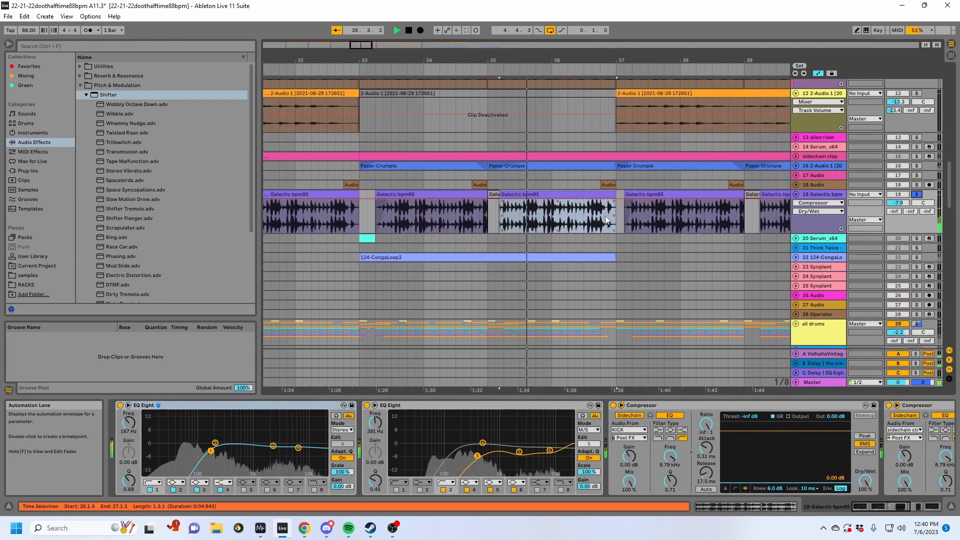
- Collapse track 19's second EQ Eight and both Compressors, and stop playback
double_click(443, 405)
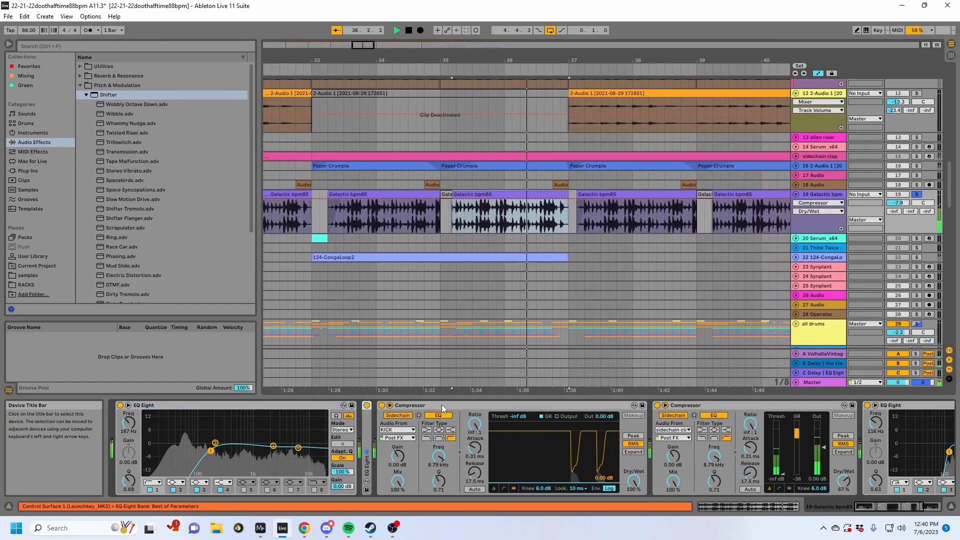
double_click(445, 406)
double_click(444, 406)
key(space)
- Hide the automation lanes and fold and unfold the fx/earcandy group to show its tracks
drag(482, 59, 639, 22)
key(a)
scroll(757, 279, up, 5)
scroll(760, 281, down, 3)
scroll(760, 281, down, 15)
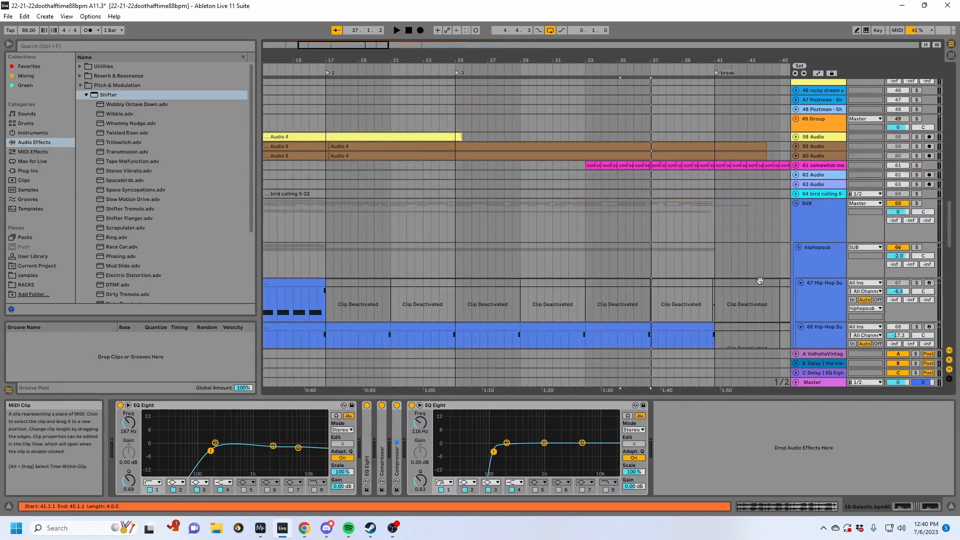
scroll(794, 157, down, 6)
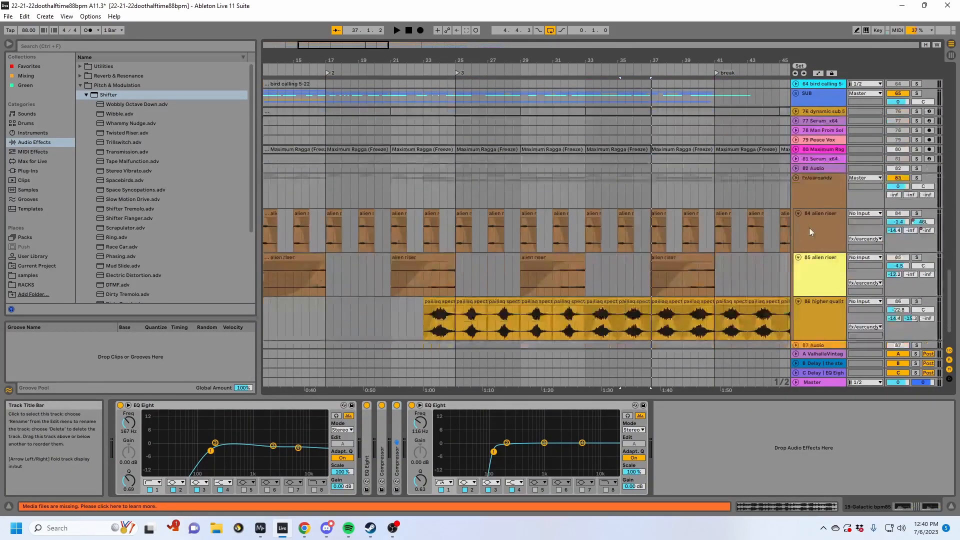
click(799, 180)
click(796, 179)
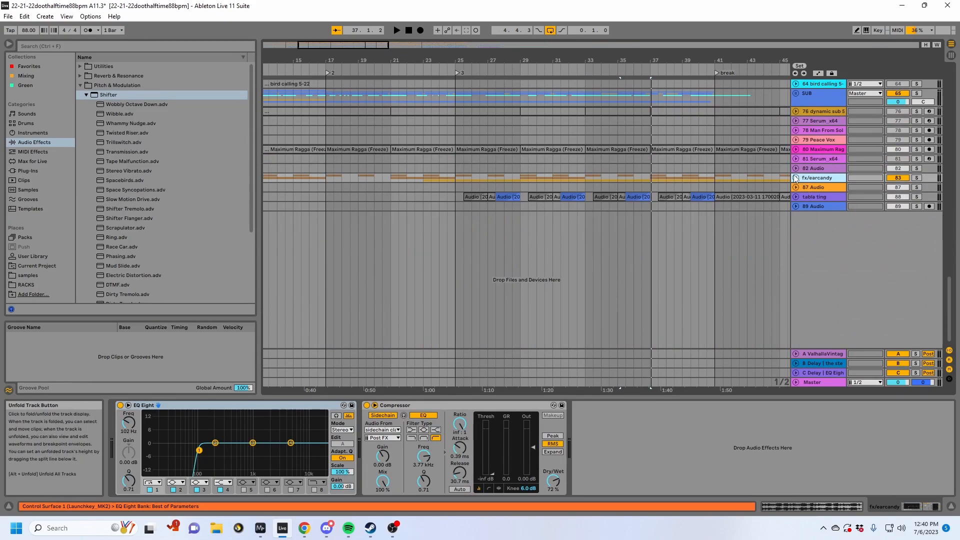
click(796, 178)
- Play the bar 25 spectral logo clip on track 86 soloed, and show the automation lanes
click(467, 302)
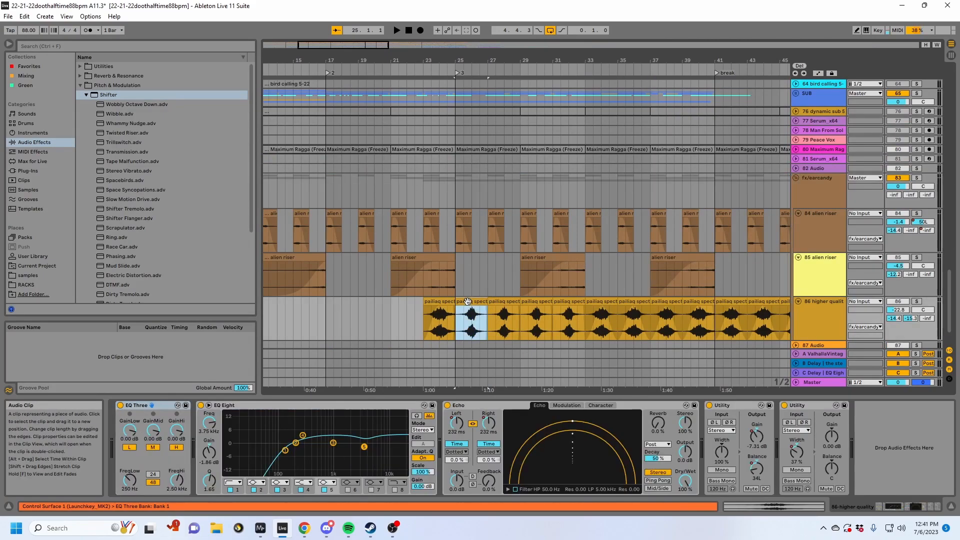
scroll(467, 301, down, 2)
click(919, 257)
key(space)
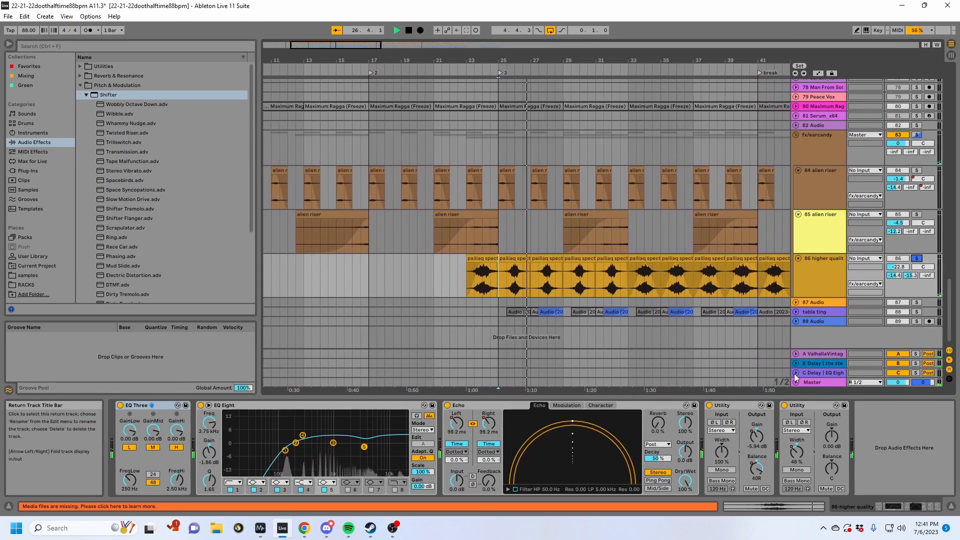
key(a)
key(space)
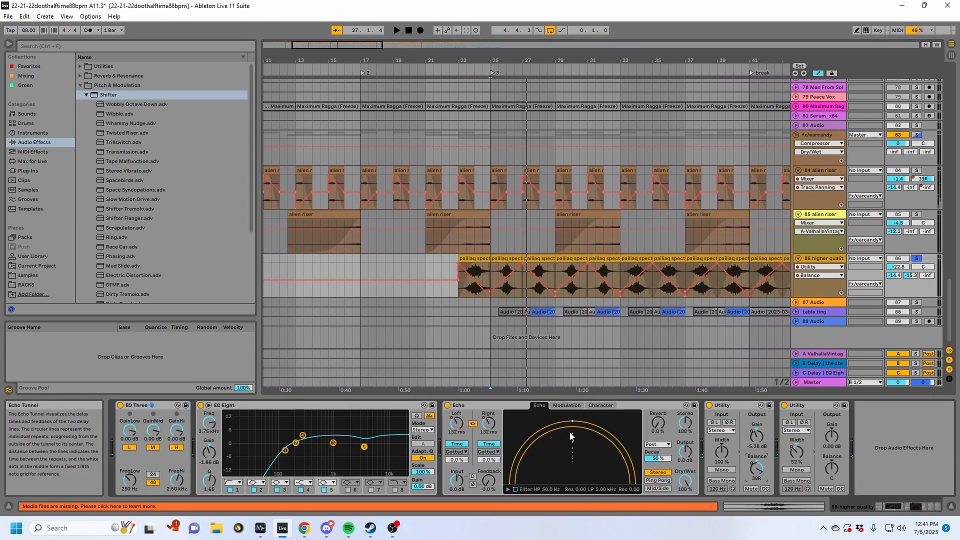
- Examine track 86's automation for Echo's left and right delay times and the first Utility's gain
drag(499, 60, 433, 92)
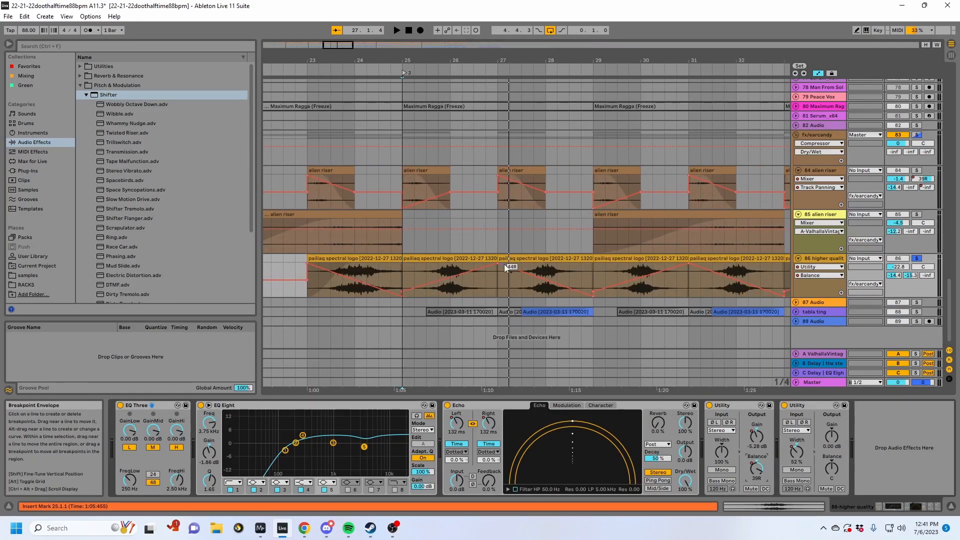
click(492, 429)
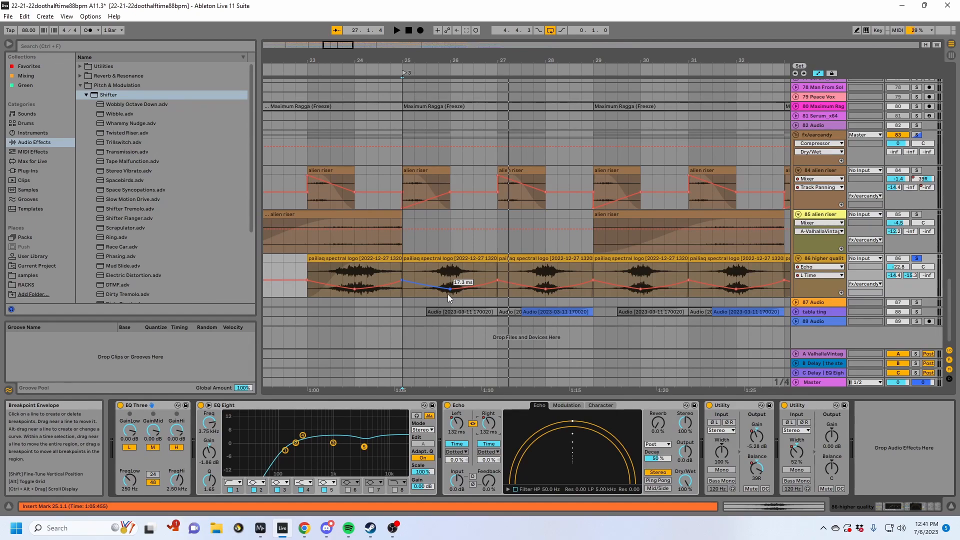
click(489, 431)
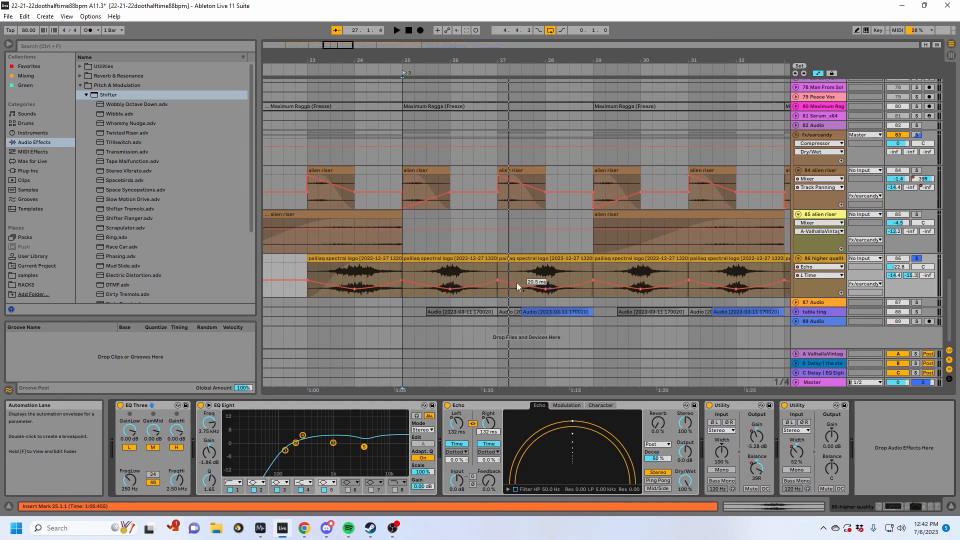
click(407, 271)
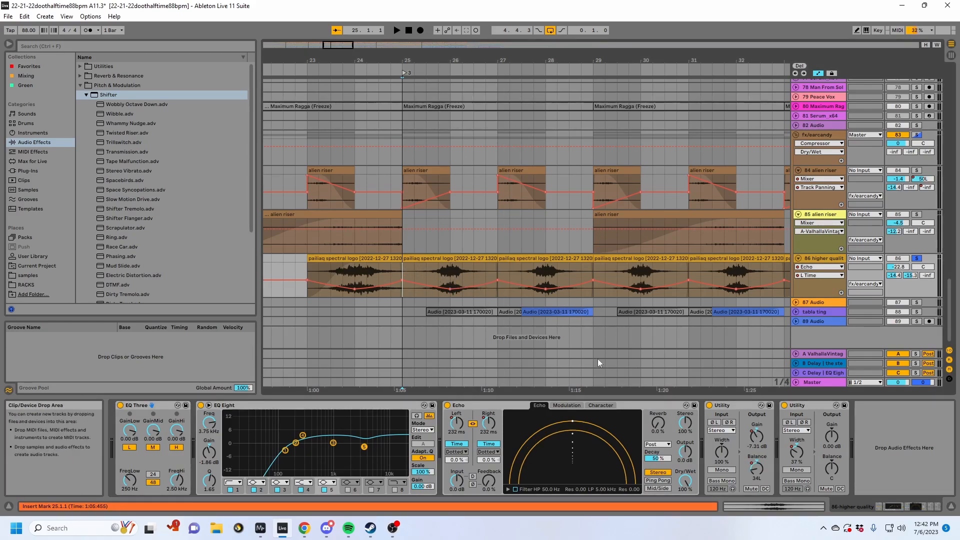
click(764, 447)
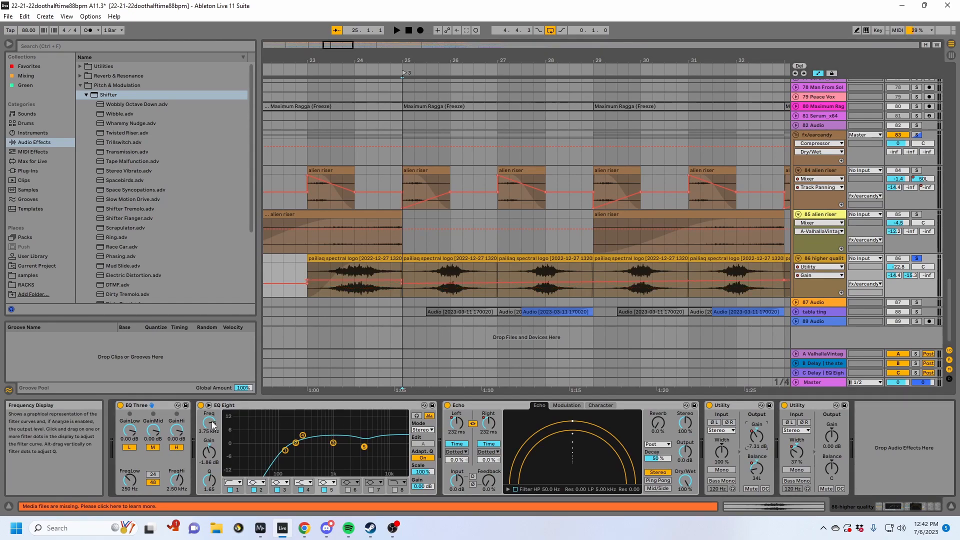
- Play the soloed spectral logo clip from bar 25 and switch Echo off and on to compare
click(445, 259)
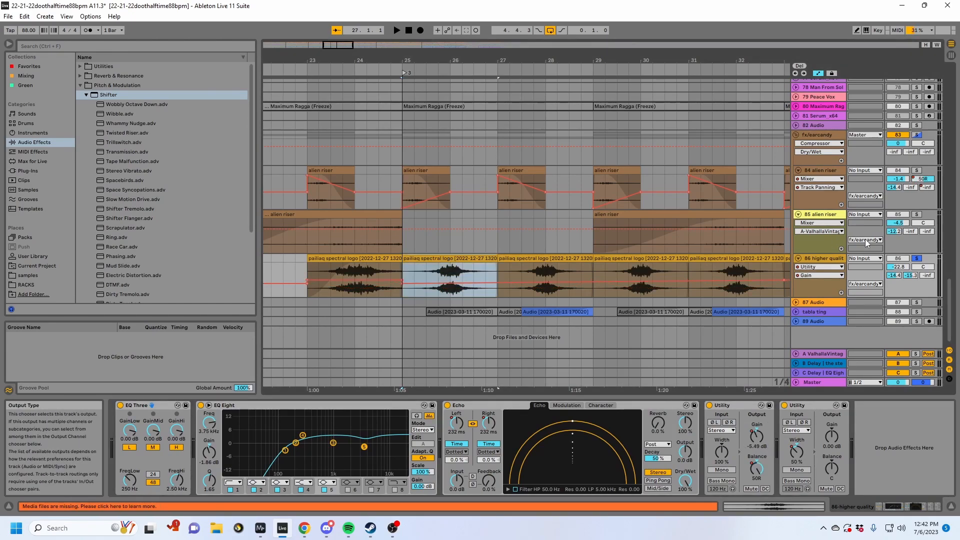
key(space)
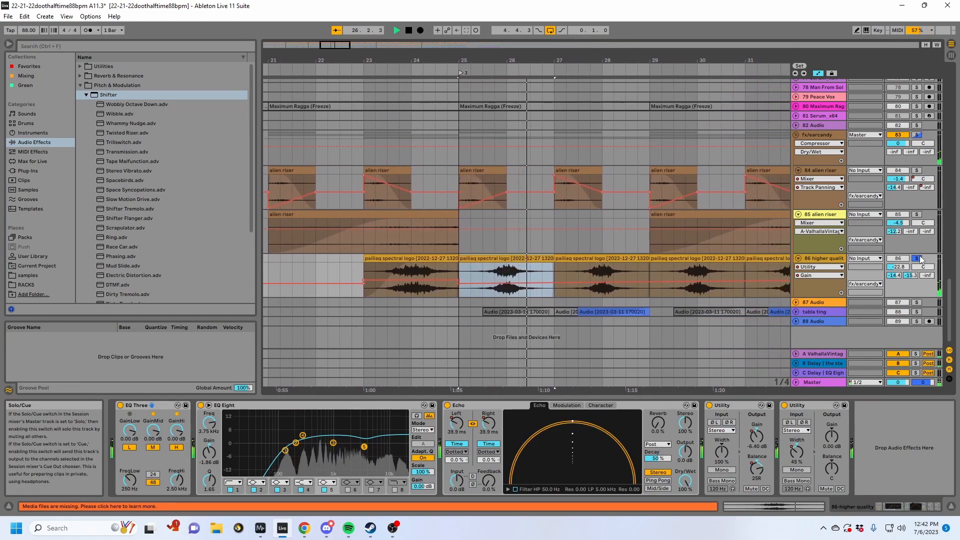
click(448, 405)
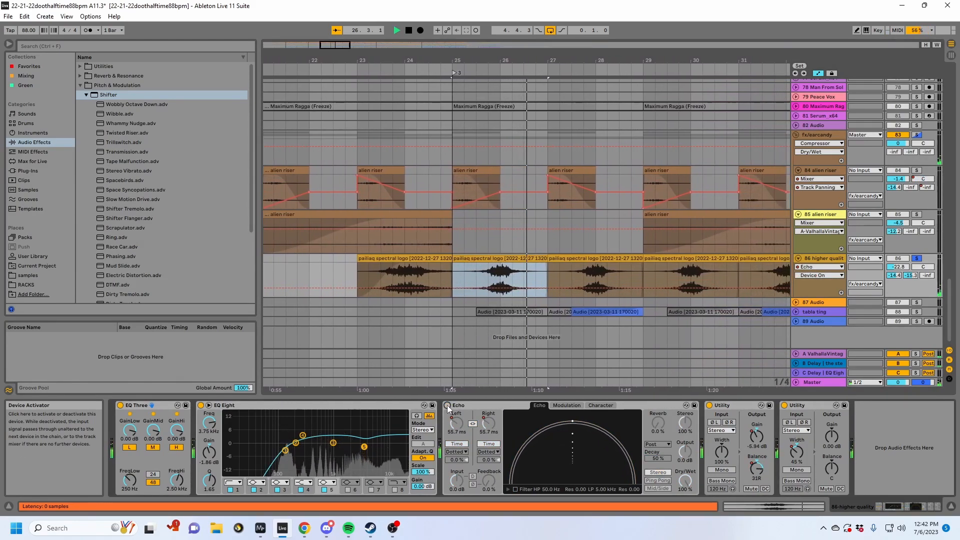
click(447, 405)
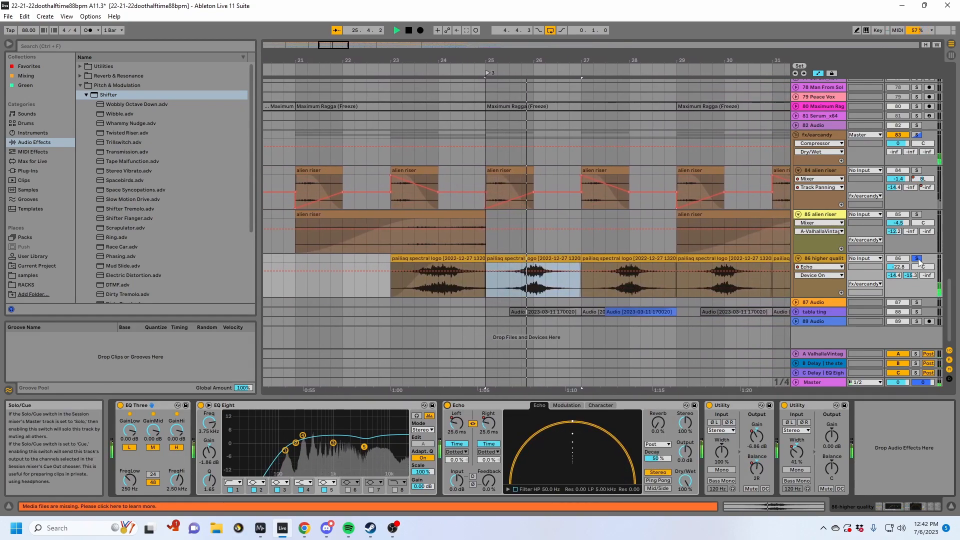
- Unfold the table ting track, solo it, and play its clip from bar 28 with its device chain shown
click(796, 311)
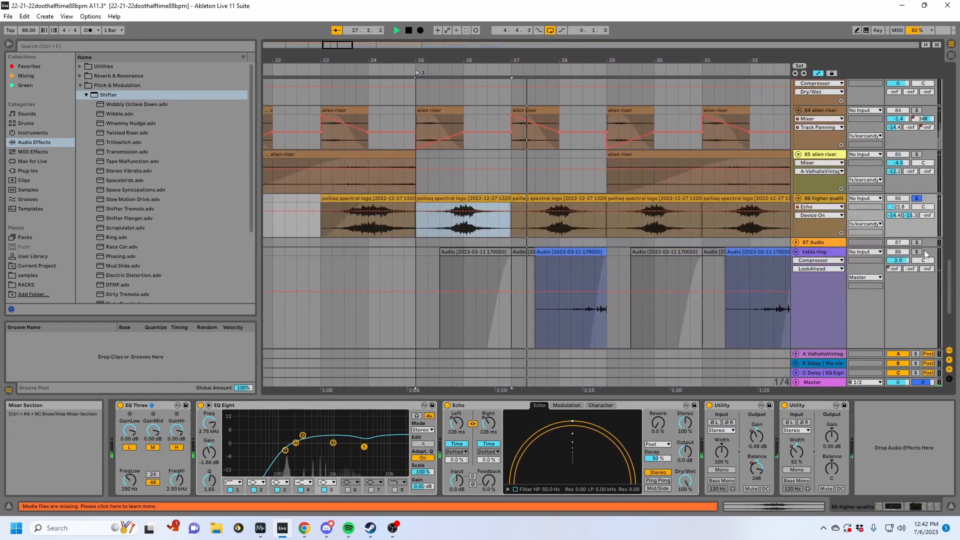
click(827, 253)
click(543, 229)
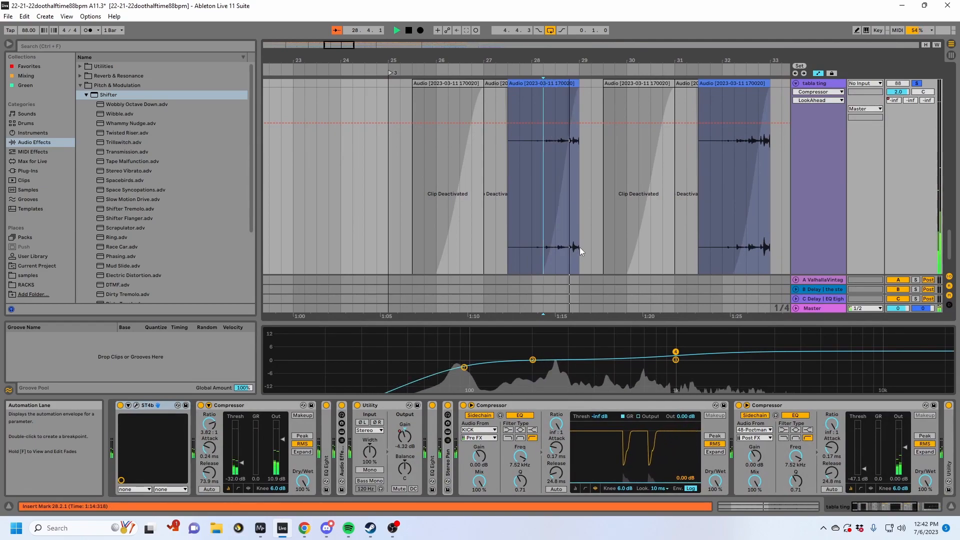
- Move the start point within table ting's bar 28 clip, stop playback, and expand the Stereo Pan device
click(565, 236)
key(space)
double_click(448, 464)
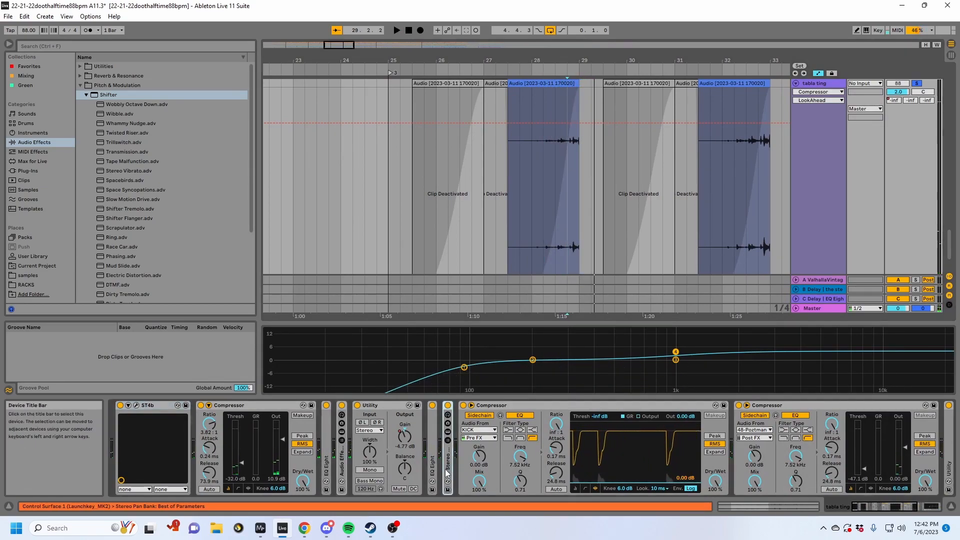
- Expand the EQ Eight and Audio Effect Rack beside table ting's Utility and show the Auto Filter's frequency automation
double_click(432, 465)
click(342, 466)
double_click(343, 466)
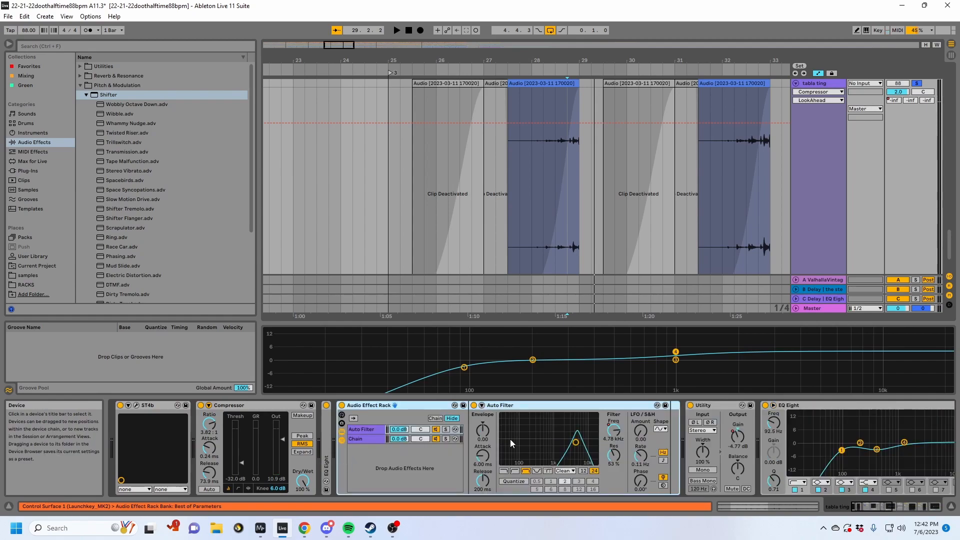
key(space)
click(615, 433)
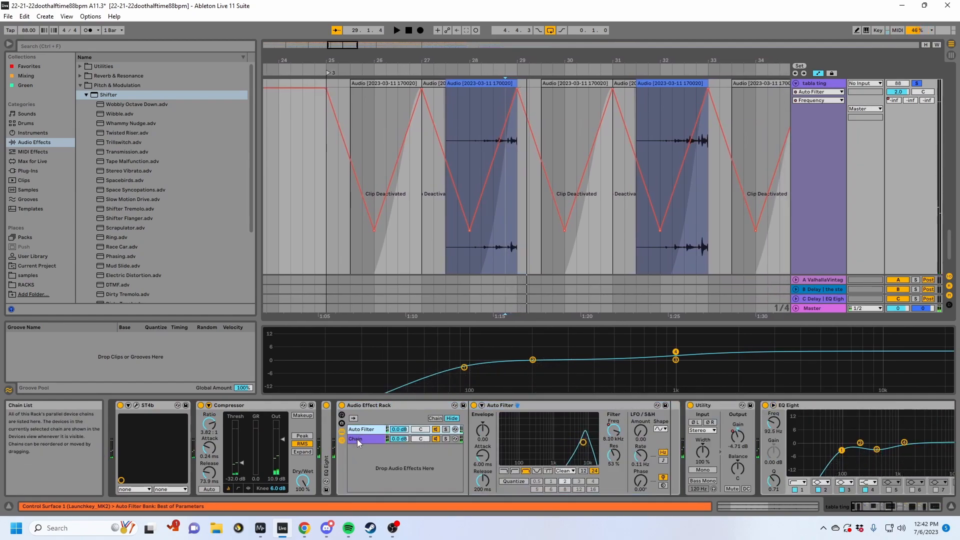
- Compare the Audio Effect Rack's Auto Filter chain with its empty parallel chain
click(554, 413)
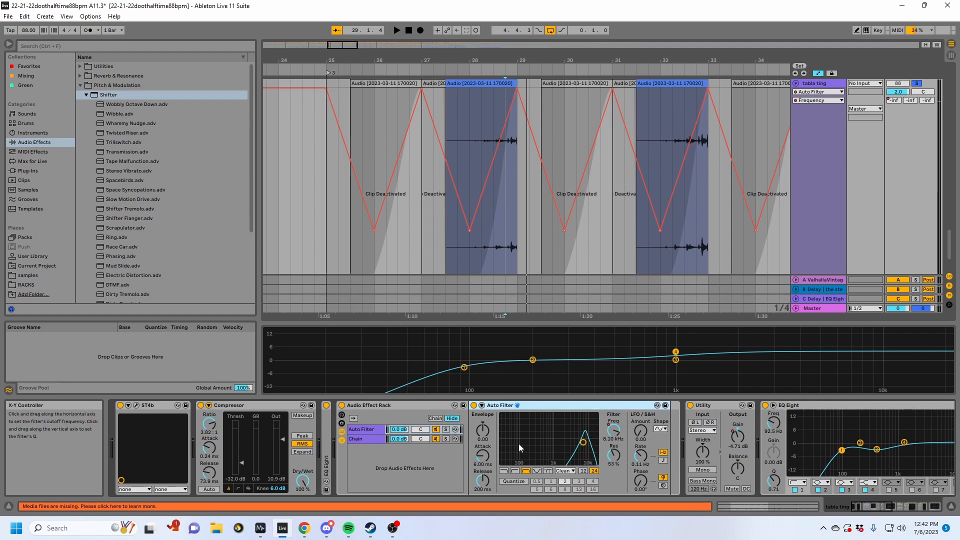
click(389, 439)
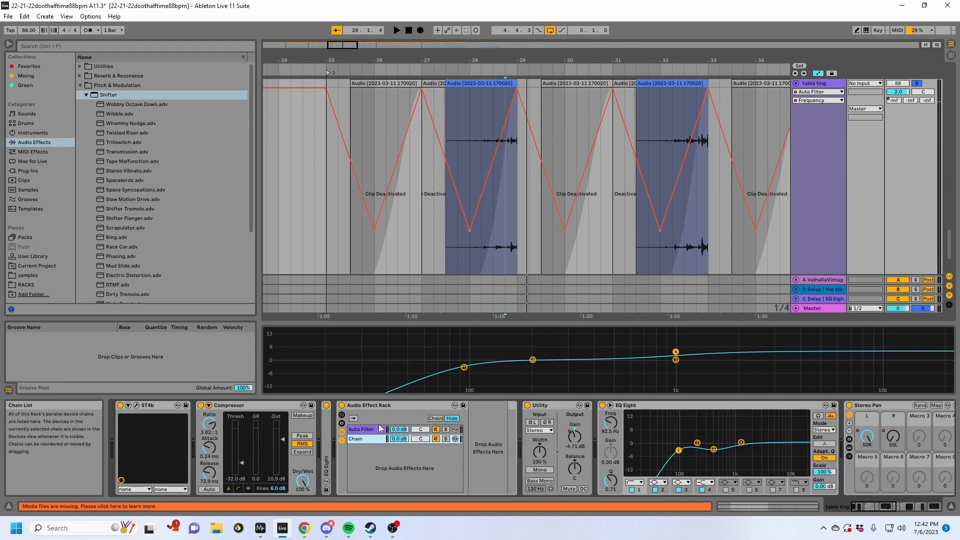
click(371, 430)
click(371, 439)
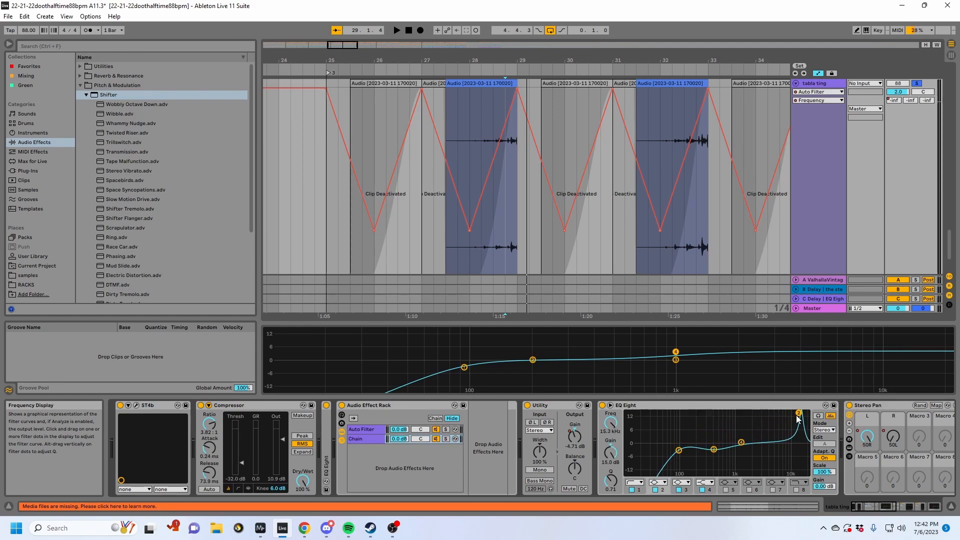
- Play the soloed table ting clip from bar 28 through its filter automation and stop
click(495, 260)
click(461, 252)
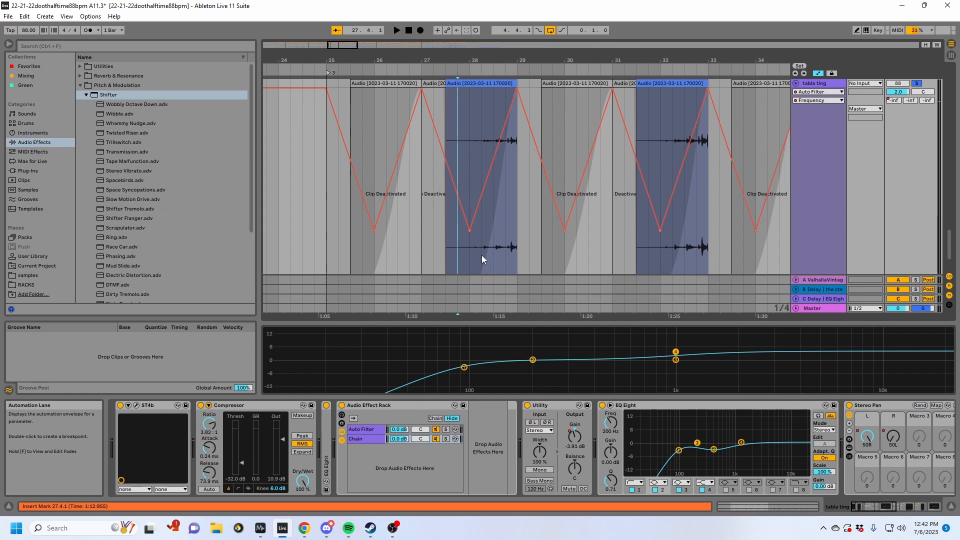
click(475, 255)
key(space)
scroll(882, 169, up, 2)
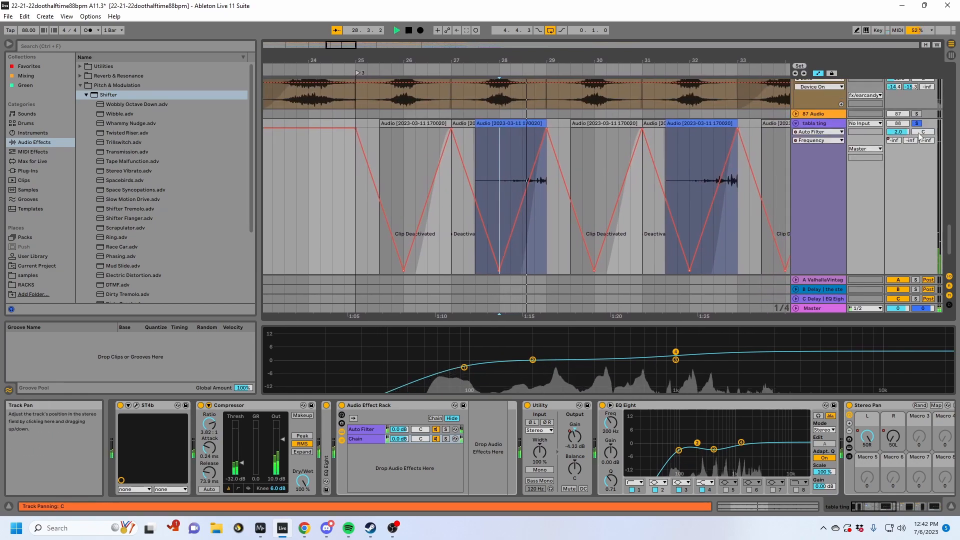
key(space)
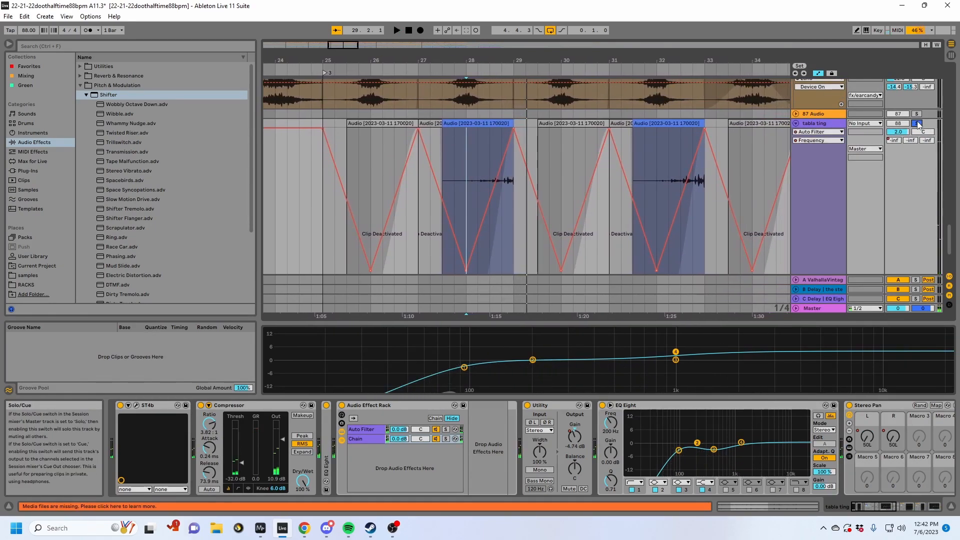
- Unsolo table ting and play it within the full mix from bar 28
key(space)
click(916, 123)
scroll(783, 169, up, 2)
scroll(784, 169, up, 2)
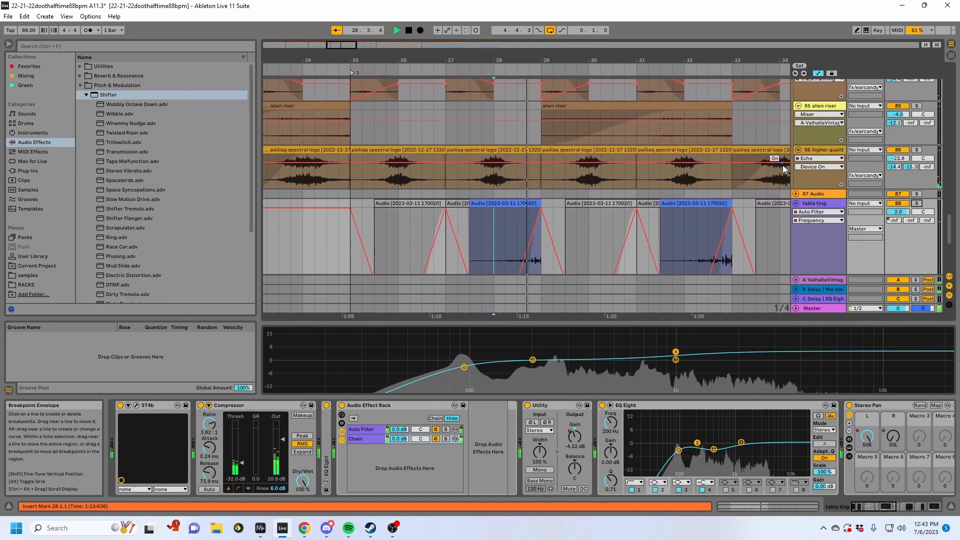
scroll(590, 211, up, 15)
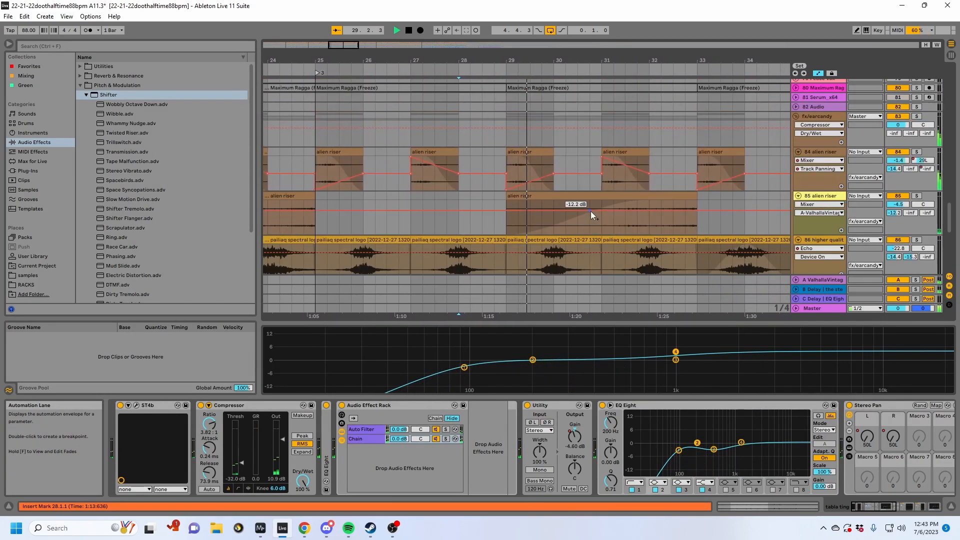
scroll(688, 202, up, 1)
- Hide the arrangement's automation lanes and fold the 1 Group track while the mix plays
click(829, 211)
scroll(828, 212, up, 16)
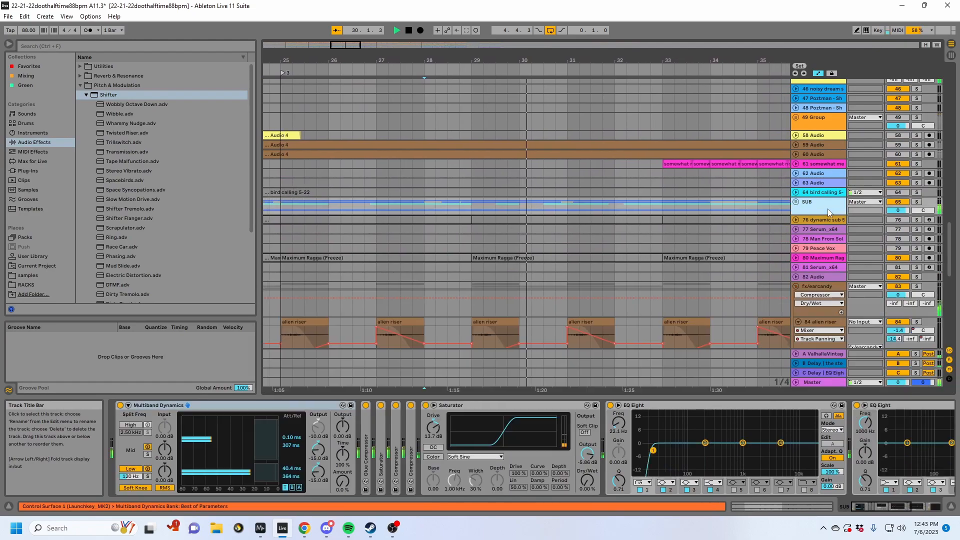
scroll(828, 213, up, 15)
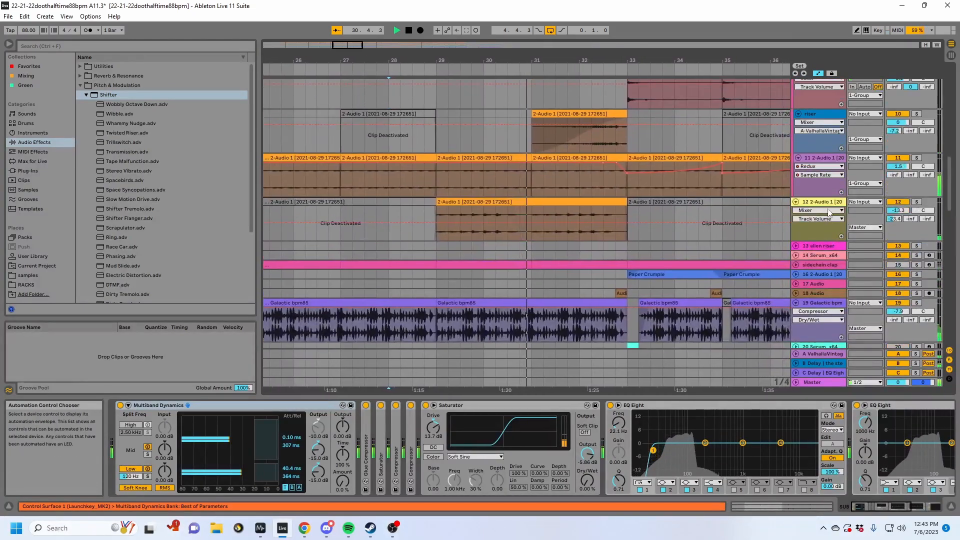
scroll(827, 208, up, 8)
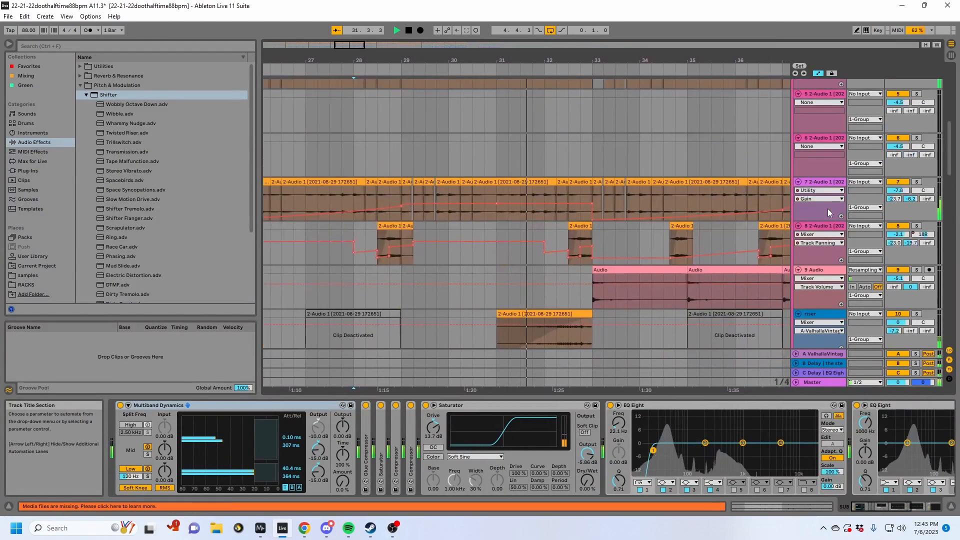
key(a)
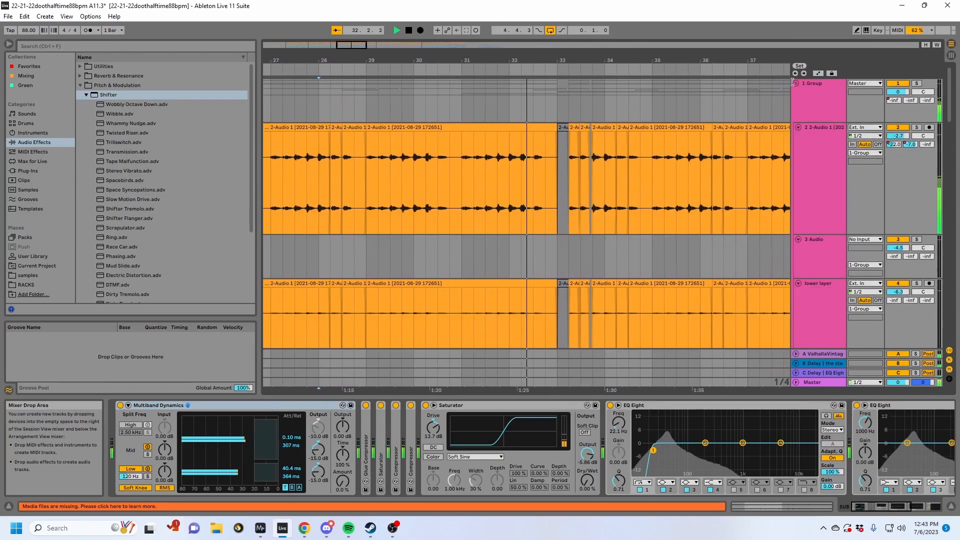
click(795, 83)
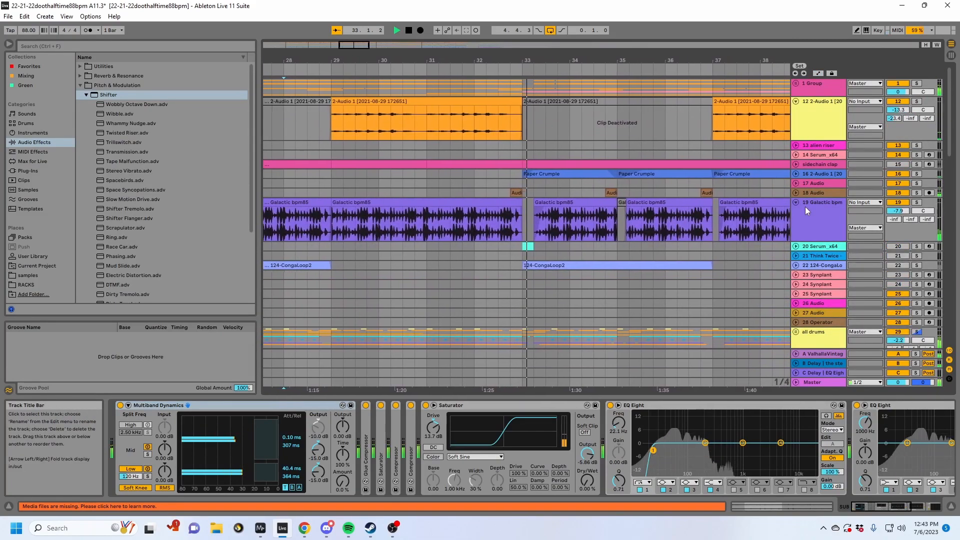
- Unfold track 16, select its Paper Crumple clip at bar 33, and solo the track with its device chain shown
click(795, 174)
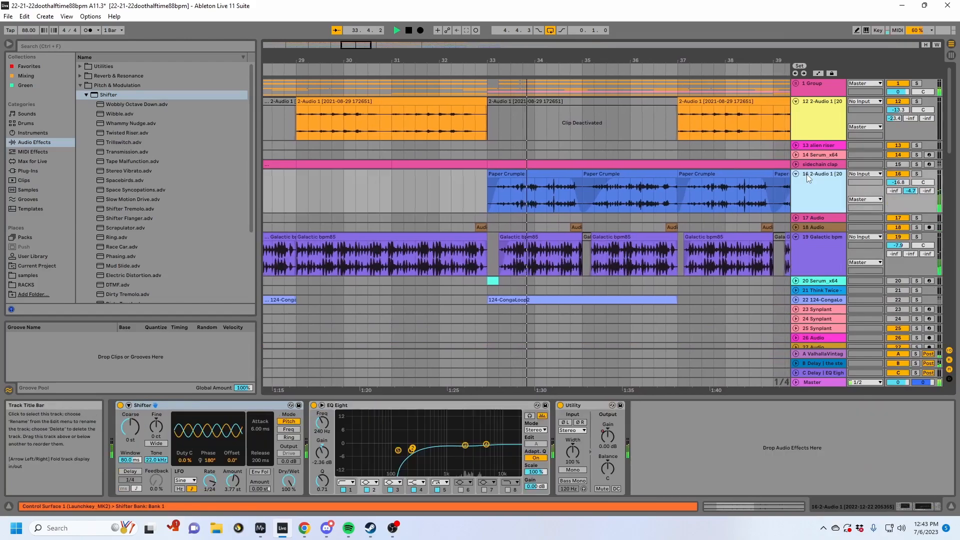
key(space)
click(519, 175)
click(822, 188)
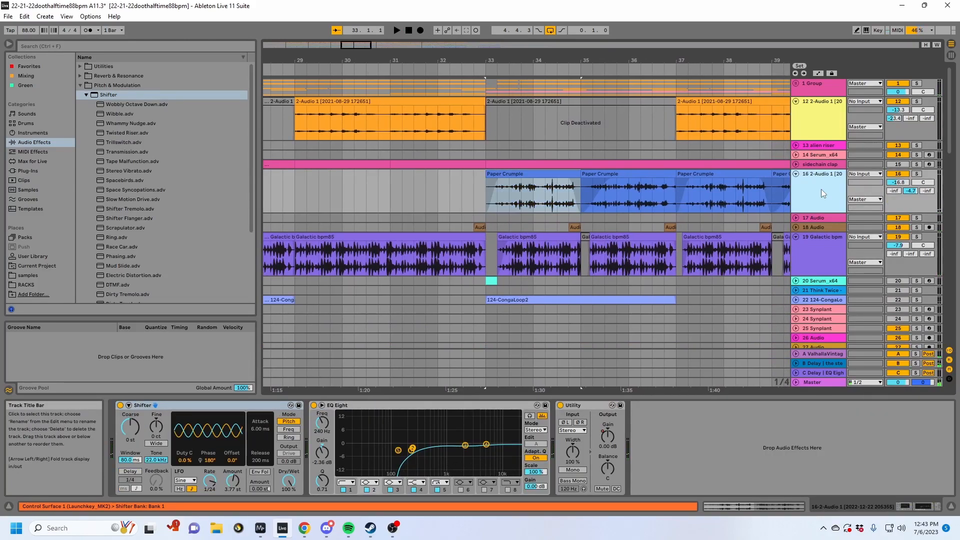
click(918, 174)
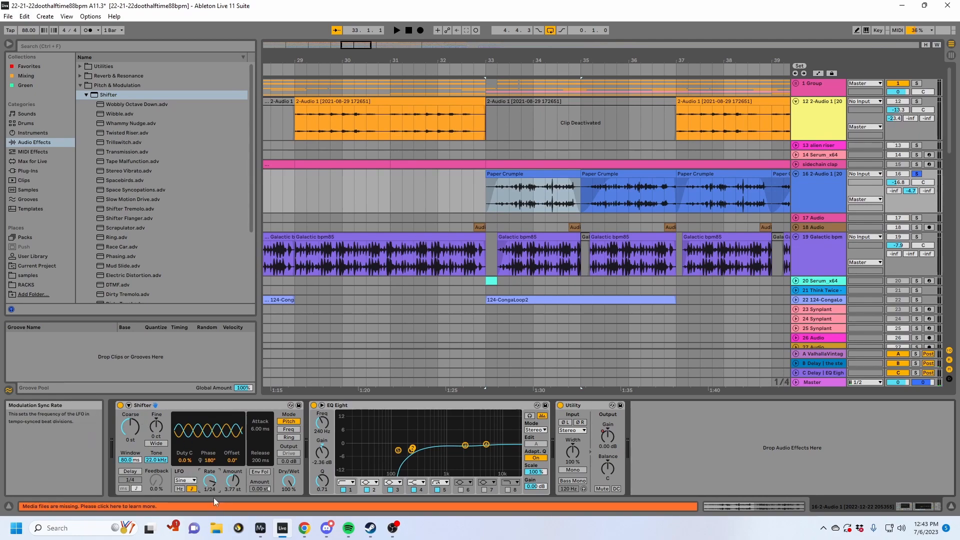
- Play the soloed Paper Crumple clips from bar 33 while checking Shifter's Dry/Wet control, and stop playback
key(space)
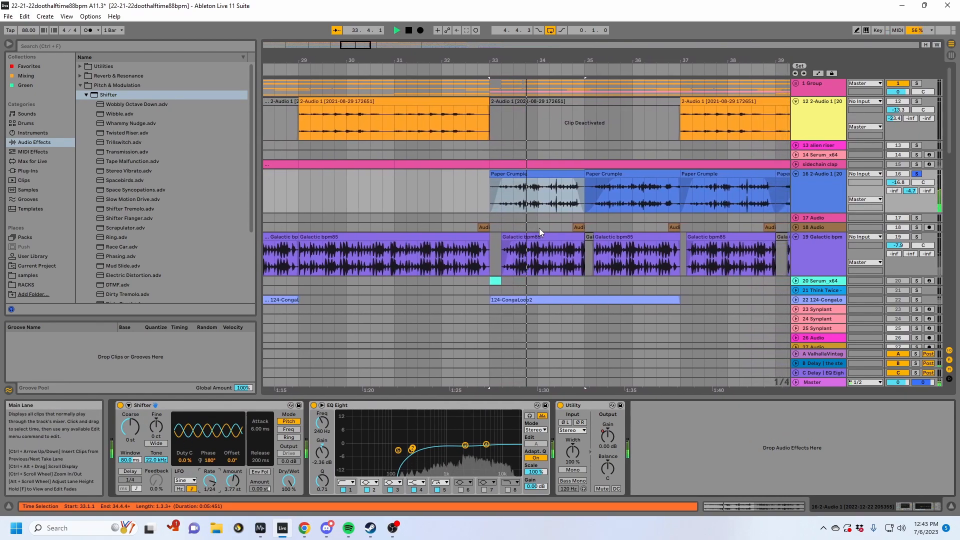
mouse_move(288, 488)
mouse_down()
mouse_move(288, 537)
mouse_move(288, 488)
mouse_up()
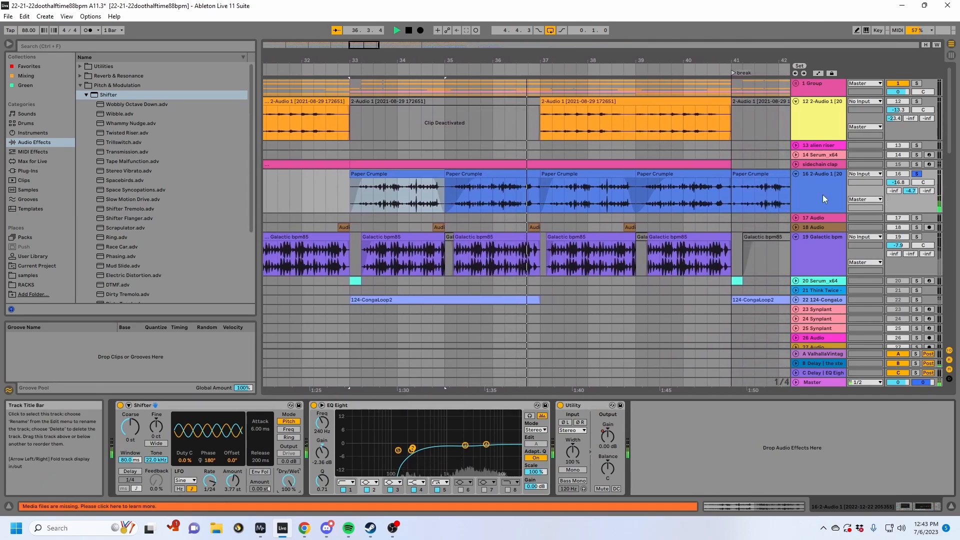
key(space)
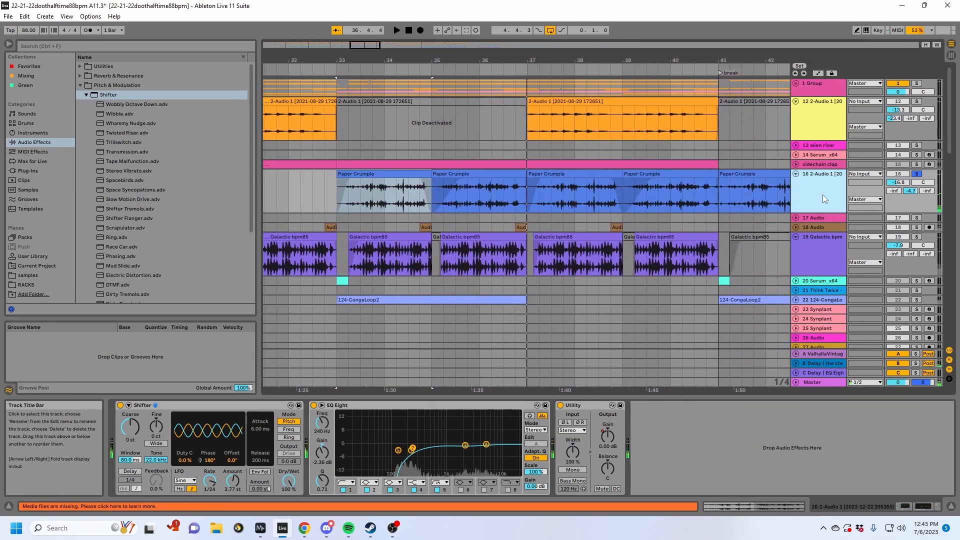
- Open return track B's devices and expand swap delay v2 and the nested Audio Effect Rack inside the stereo rack, showing chain 1
click(828, 364)
click(352, 415)
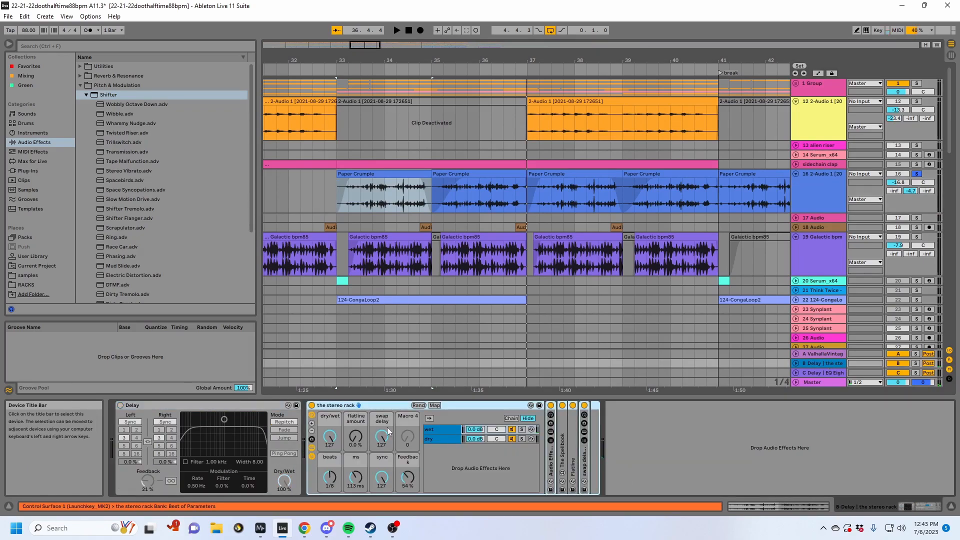
double_click(588, 465)
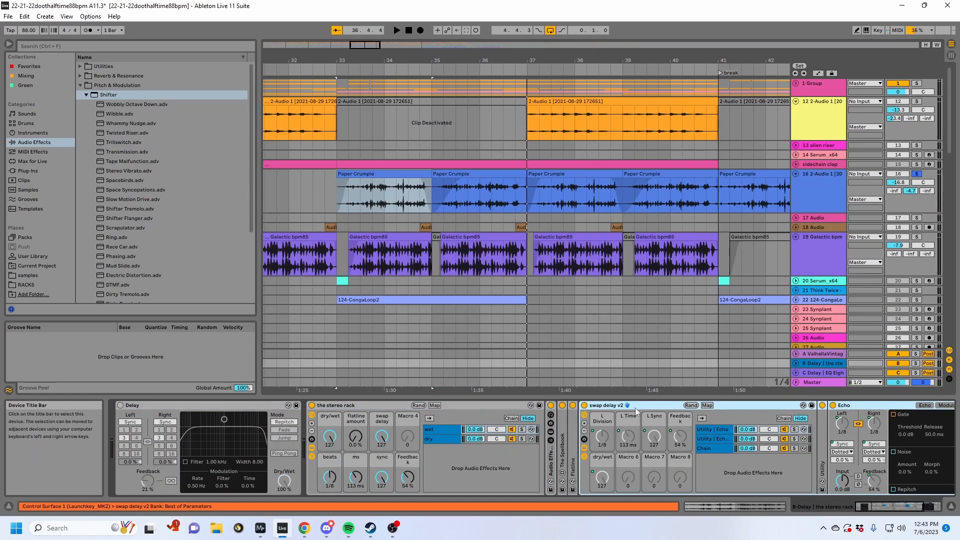
double_click(552, 466)
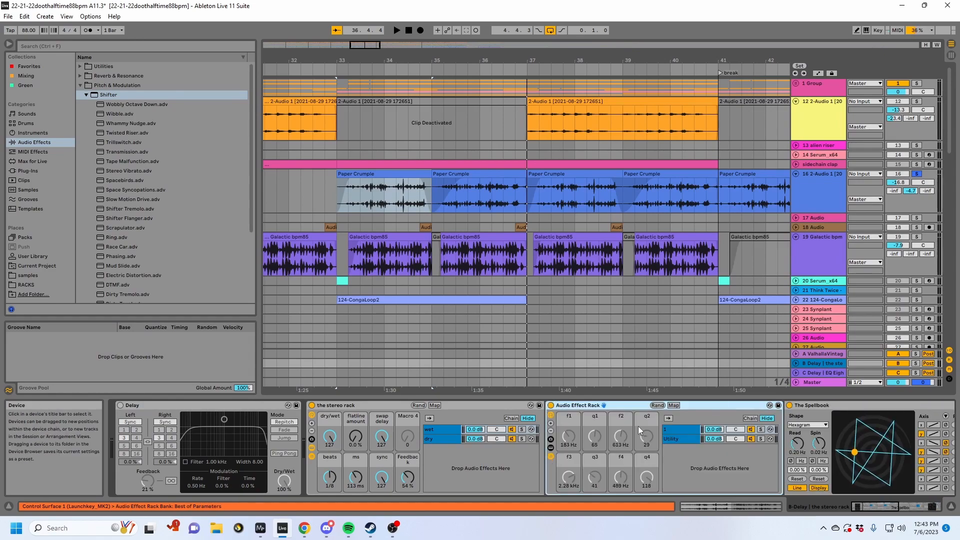
click(679, 431)
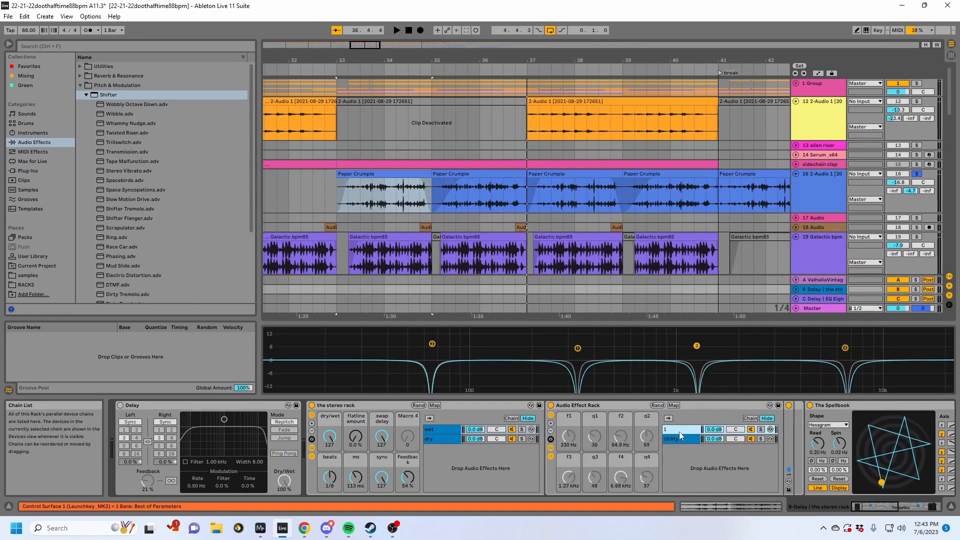
- Collapse the nested Audio Effect Rack, The Spellbook and swap delay v2 within return track B's stereo rack
double_click(698, 406)
double_click(697, 406)
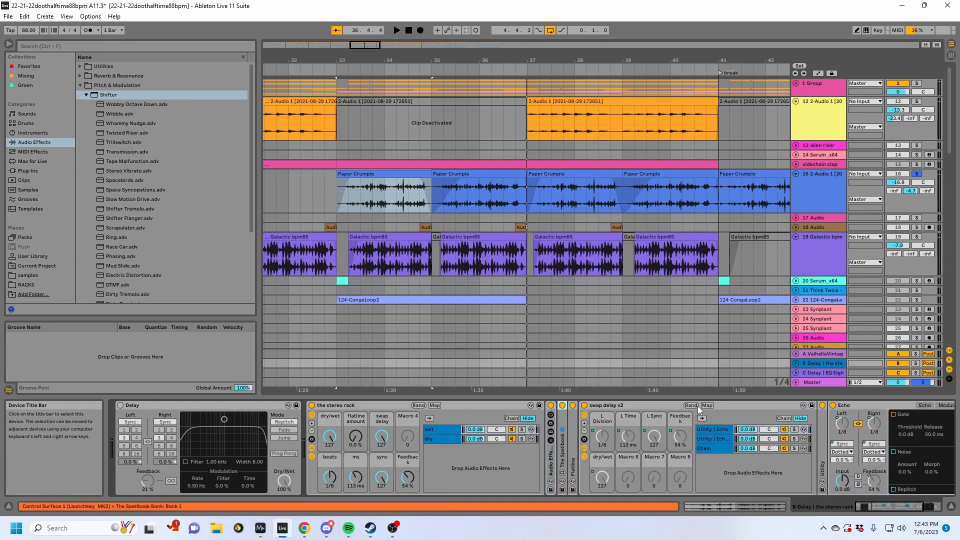
double_click(603, 406)
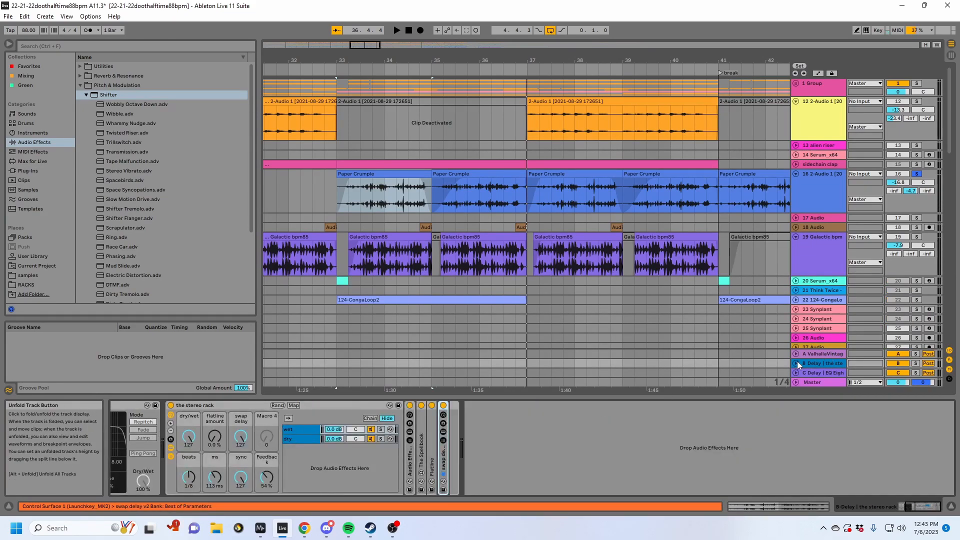
- Recheck return track B's device chain and play the soloed Paper Crumple track from bar 36
click(505, 191)
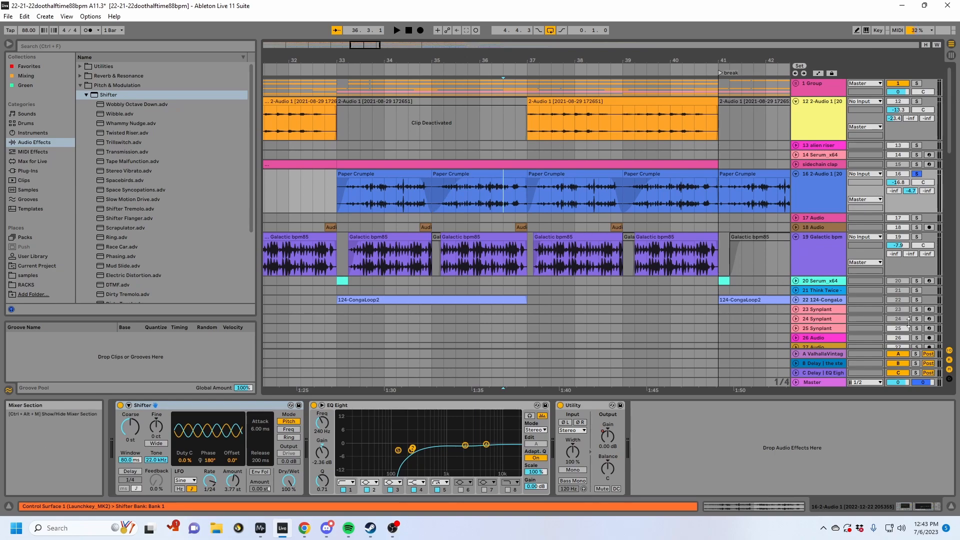
click(813, 362)
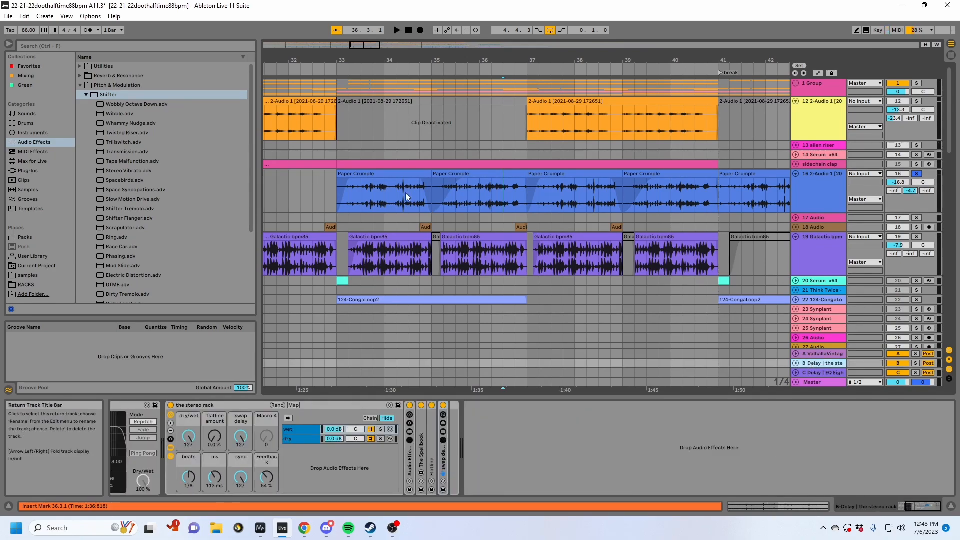
click(491, 194)
key(space)
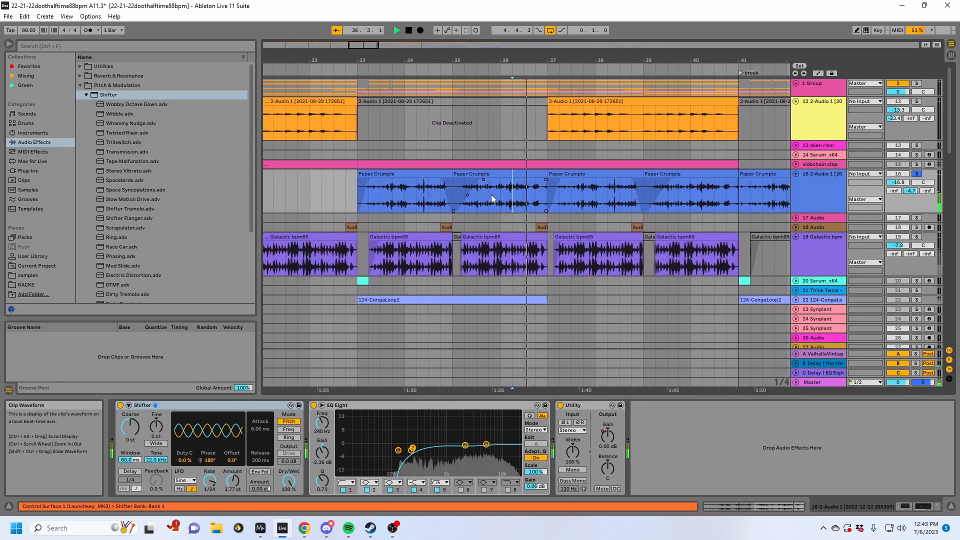
scroll(599, 215, down, 3)
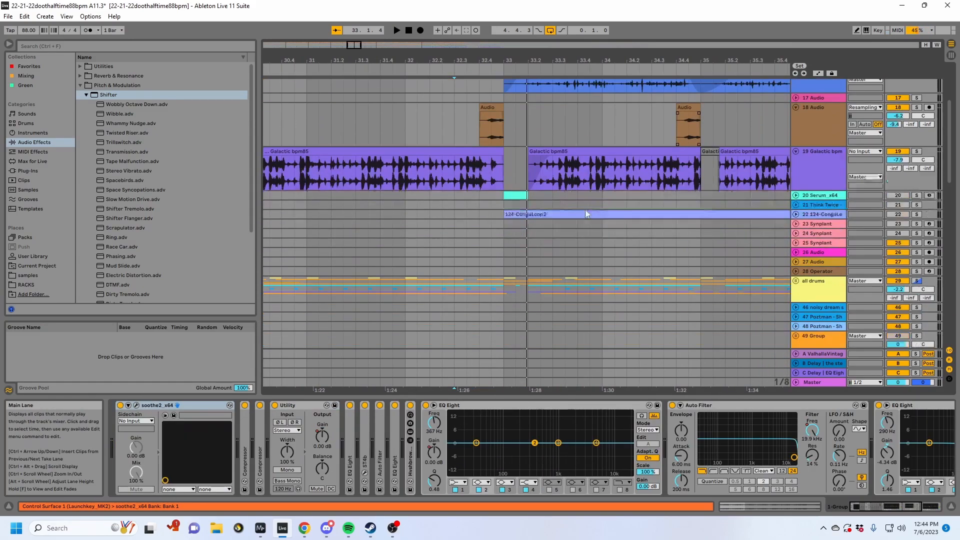
- Play the full mix from shortly before bar 33 and look through the lower tracks
click(472, 217)
key(space)
scroll(677, 259, down, 2)
scroll(723, 261, down, 2)
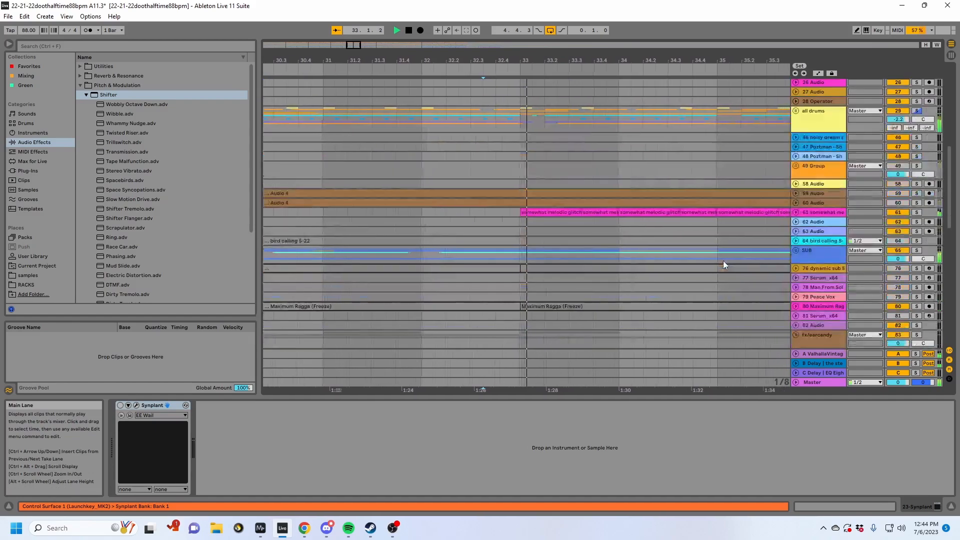
- Unfold and solo track 61, play its somewhat melodic glitches clip from bar 33, and collapse its first soothe2 device
click(796, 213)
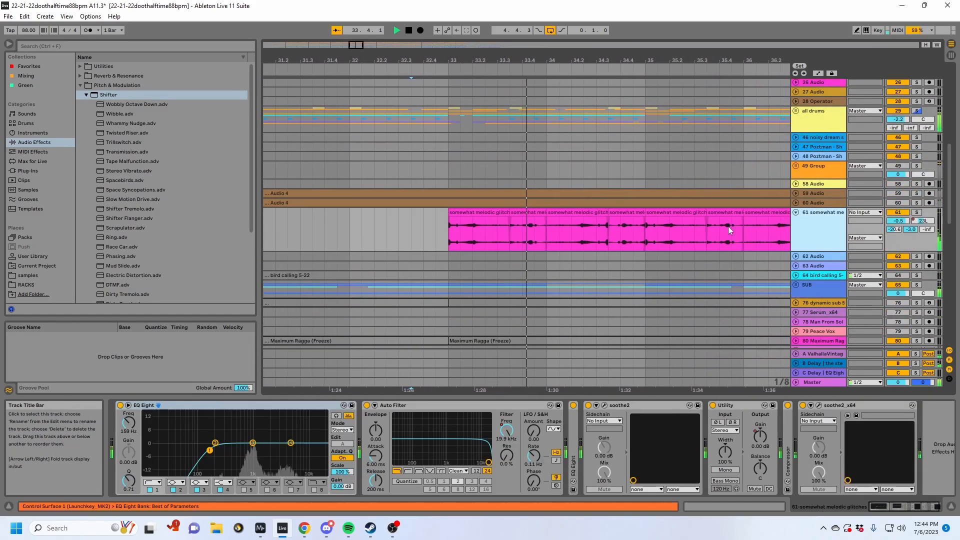
click(479, 212)
click(916, 212)
key(space)
key(space)
click(830, 225)
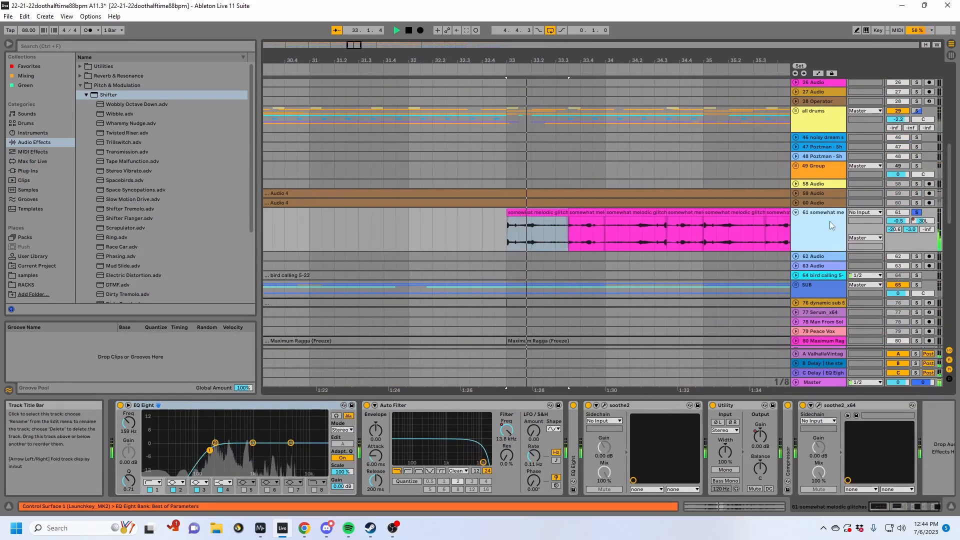
double_click(616, 407)
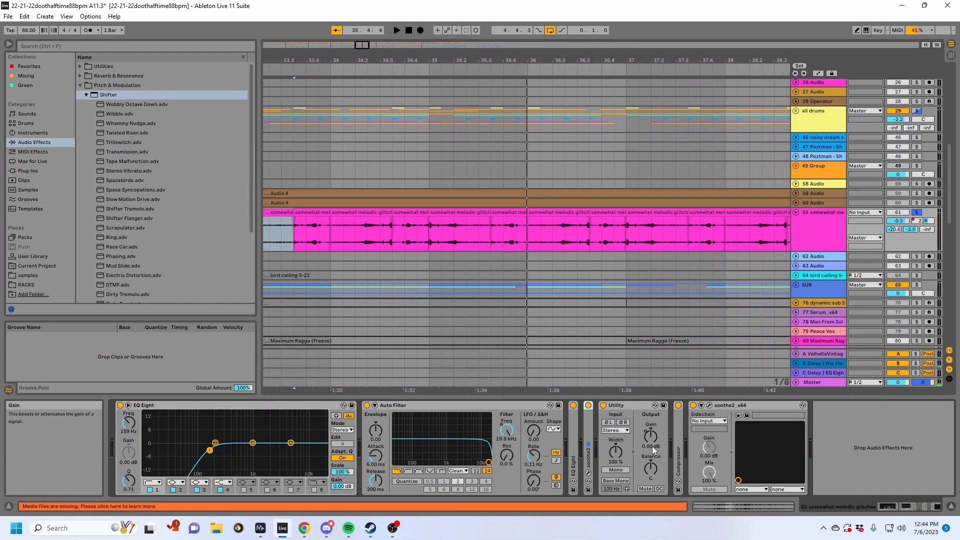
- Try one continuous somewhat melodic glitches clip over the chopped clips from bar 33, play it, and undo the replacement
drag(479, 56, 471, 27)
drag(389, 221, 695, 221)
click(470, 238)
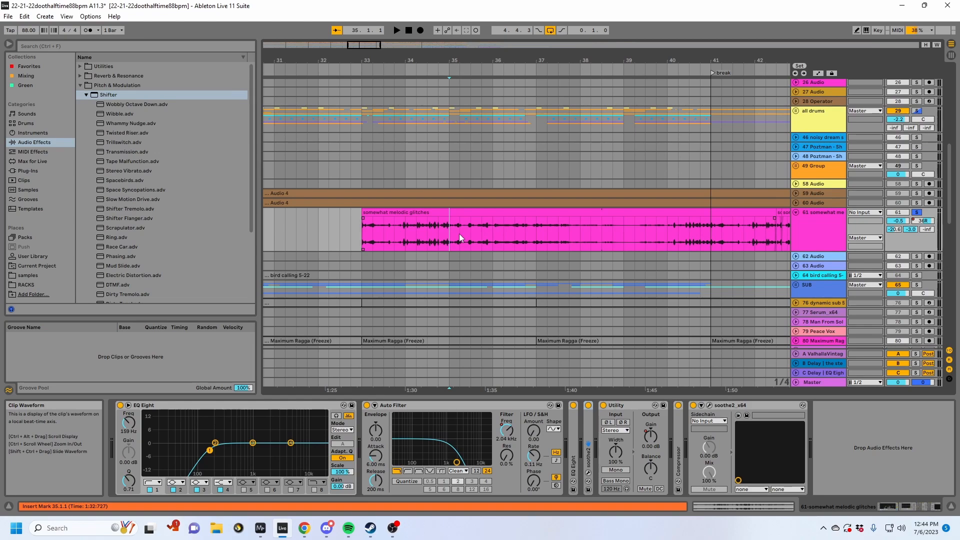
key(space)
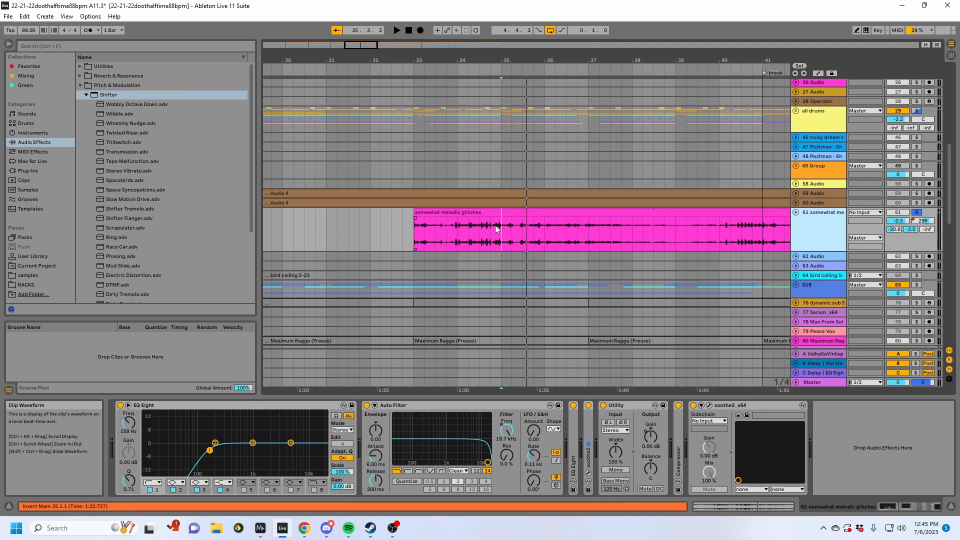
click(456, 214)
key(space)
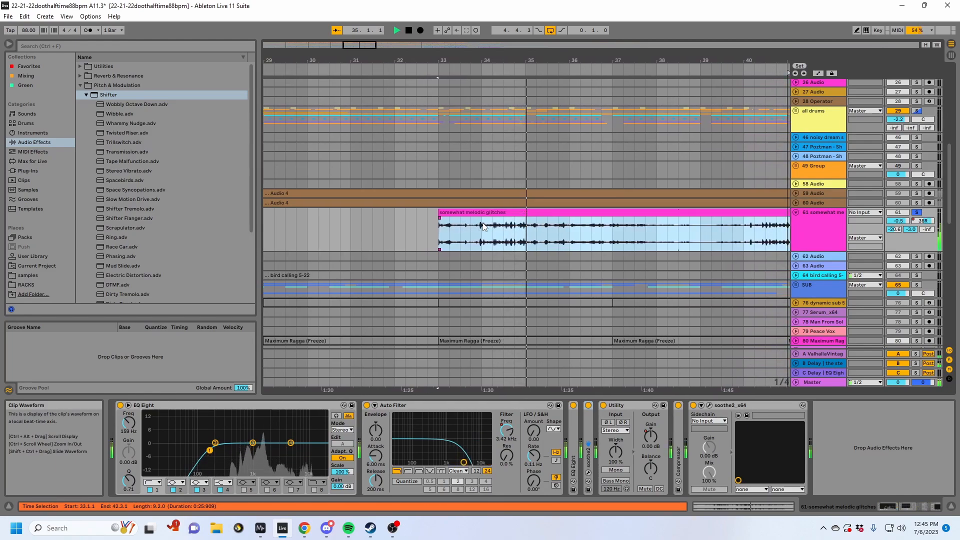
key(ctrl+z)
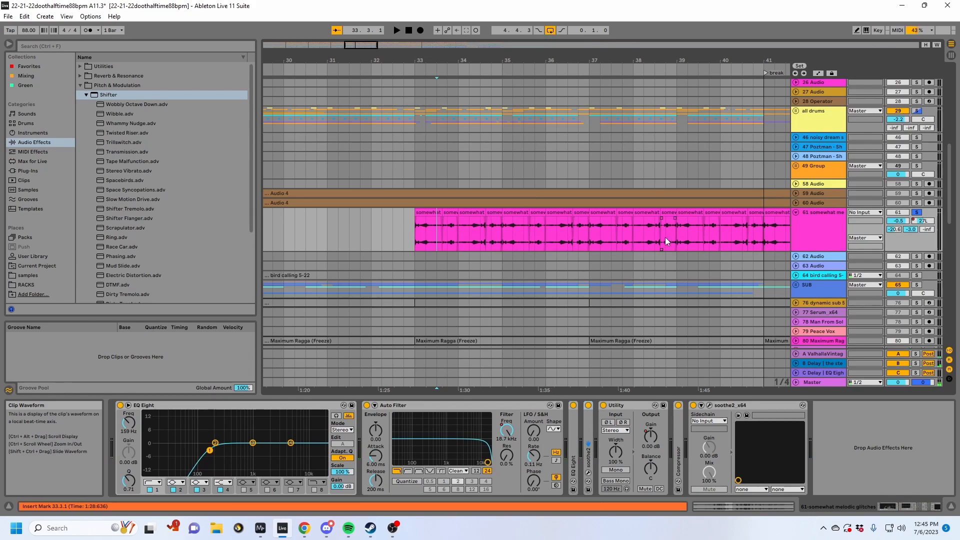
- Play the soloed glitch chops from bar 33.3, unsolo track 61, and play the full mix from bar 32.3
key(space)
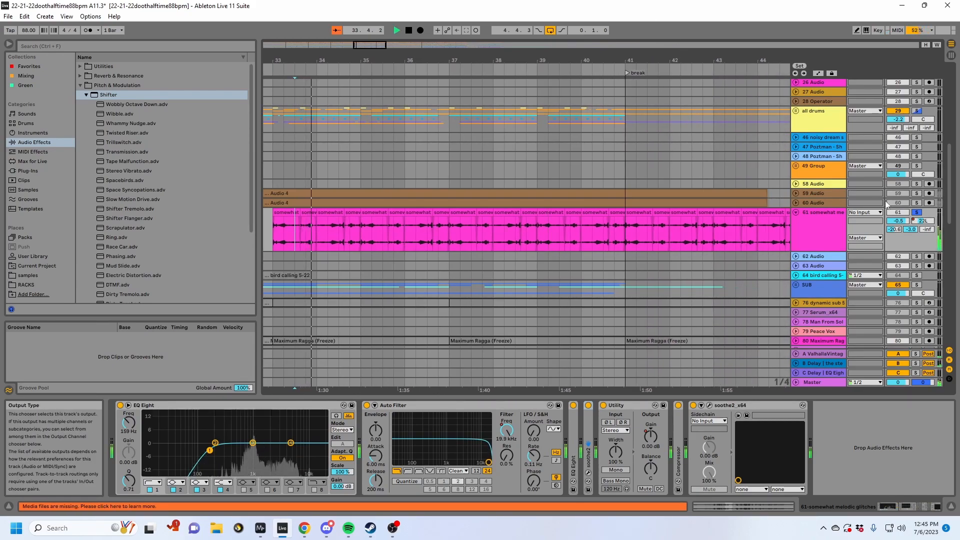
key(space)
click(916, 213)
drag(322, 62, 452, 44)
click(413, 223)
key(space)
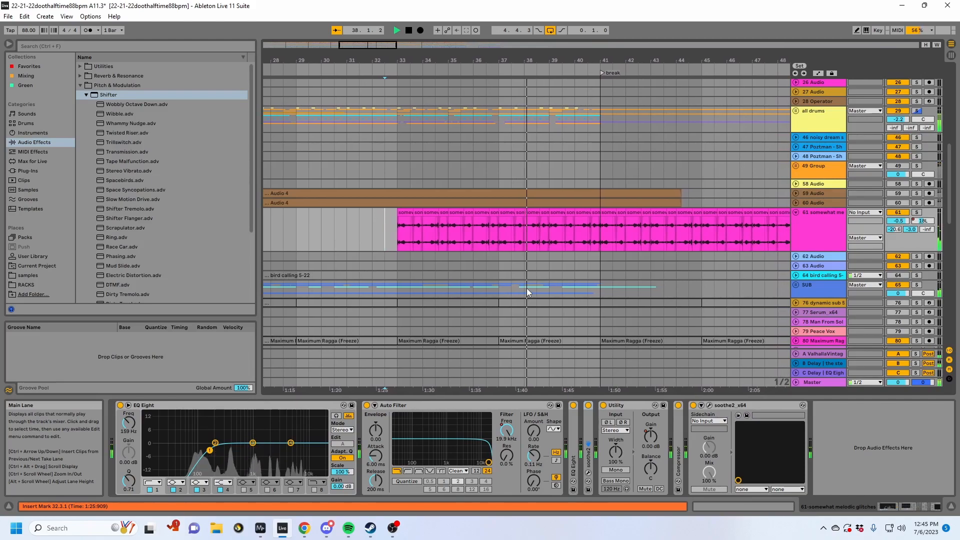
- Let the mix play into the break while unfolding the all drums group and looking through the drum and lower tracks
click(591, 264)
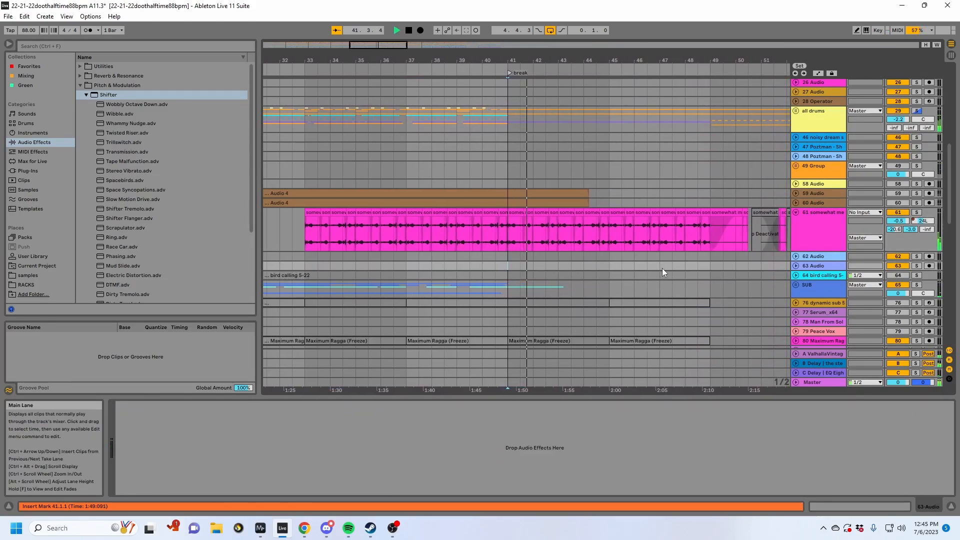
scroll(842, 254, down, 3)
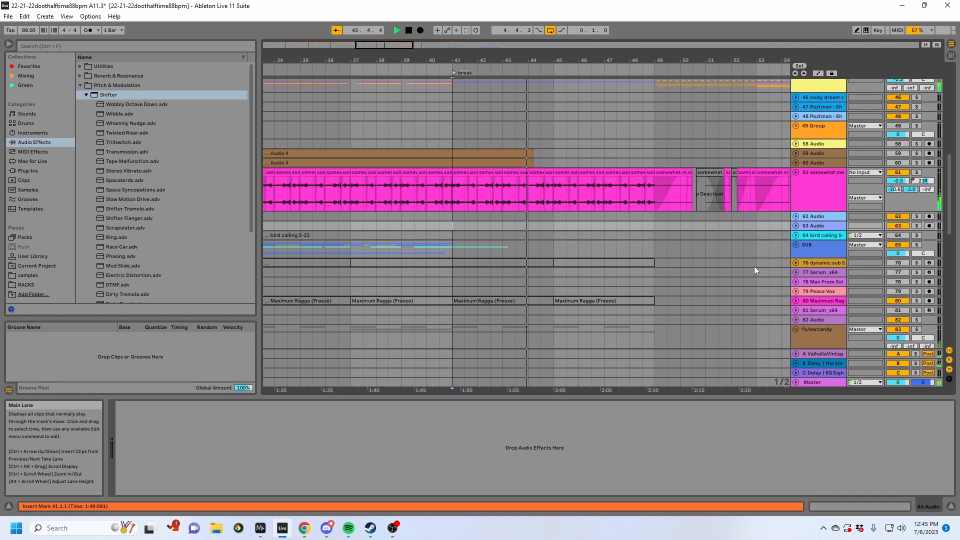
scroll(754, 266, up, 6)
click(796, 171)
scroll(797, 212, down, 7)
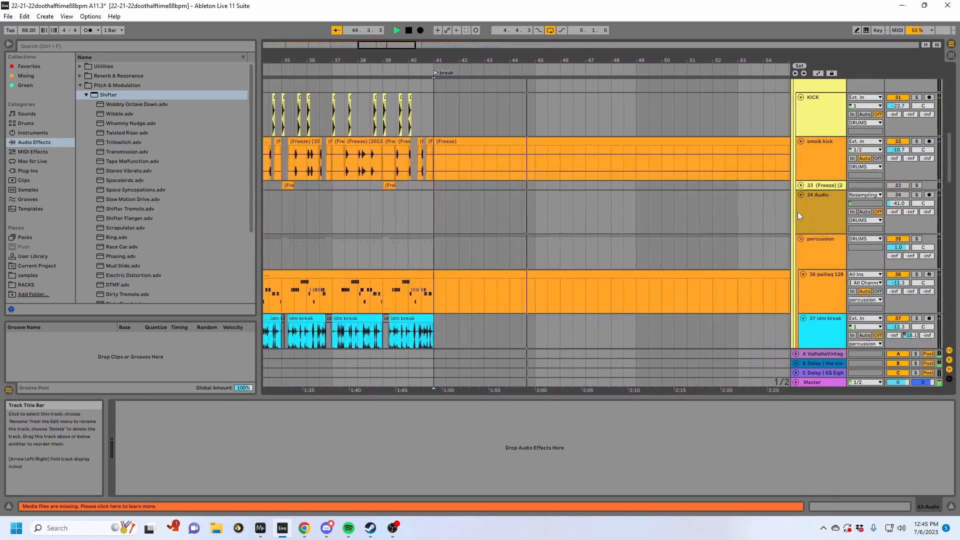
scroll(799, 214, up, 3)
scroll(681, 189, down, 12)
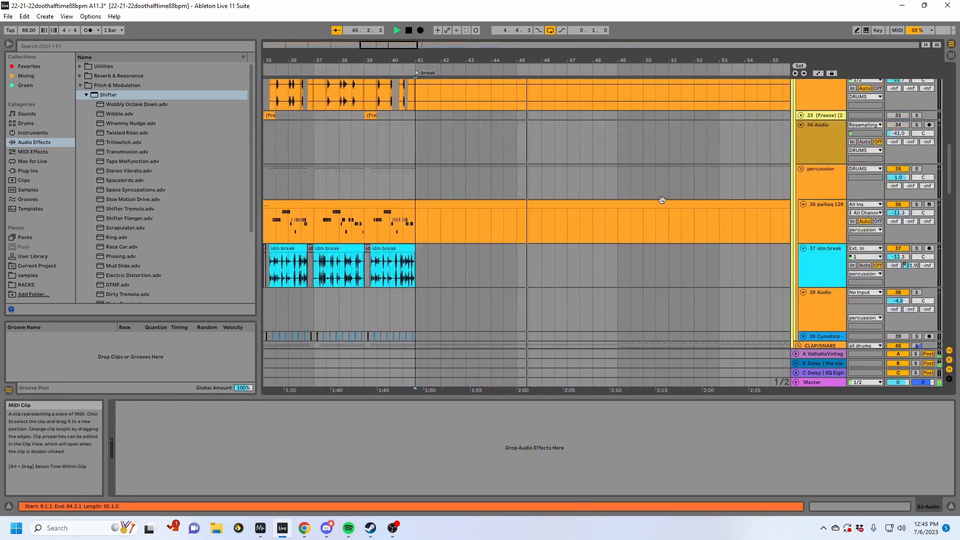
scroll(626, 211, down, 10)
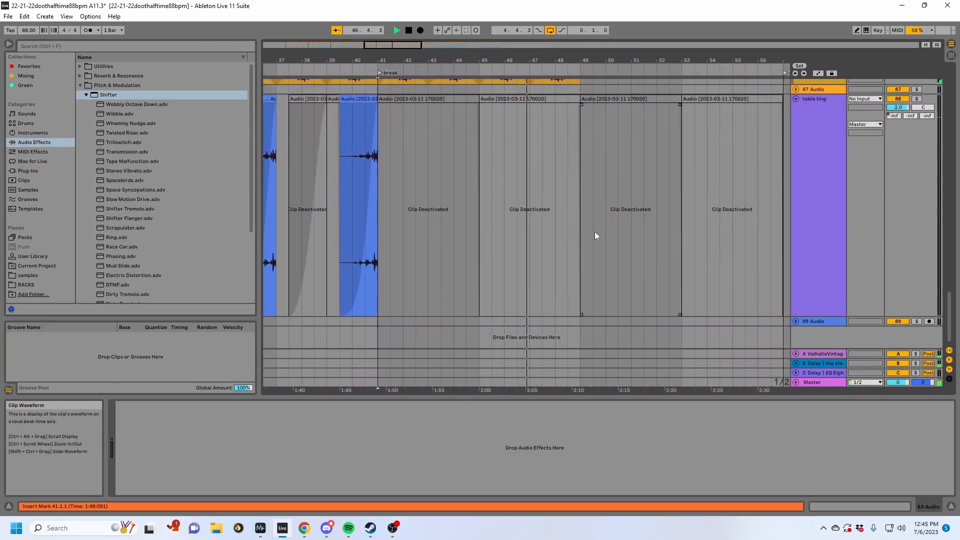
- Set the Master track volume to -2.2 dB during playback and return to the drum tracks
drag(898, 382, 898, 386)
scroll(490, 175, up, 15)
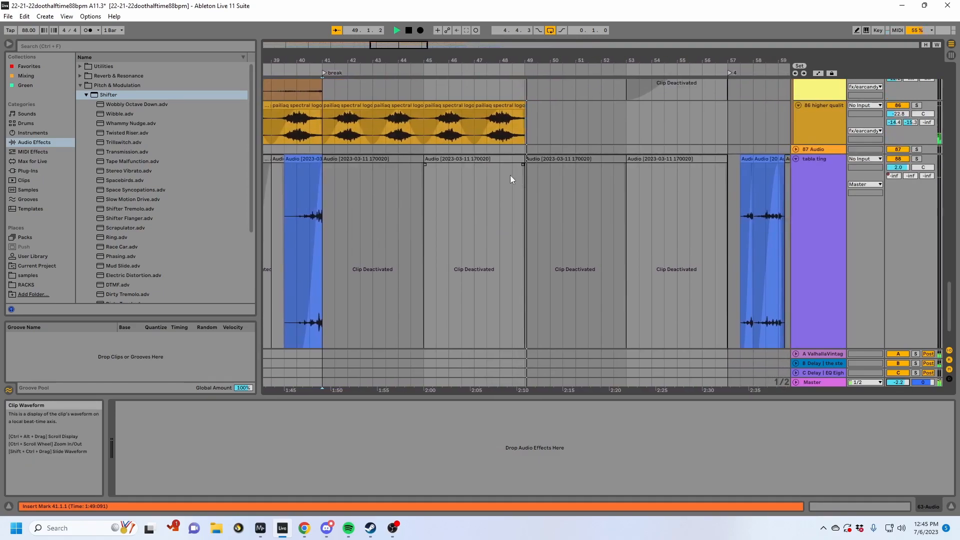
scroll(564, 248, up, 20)
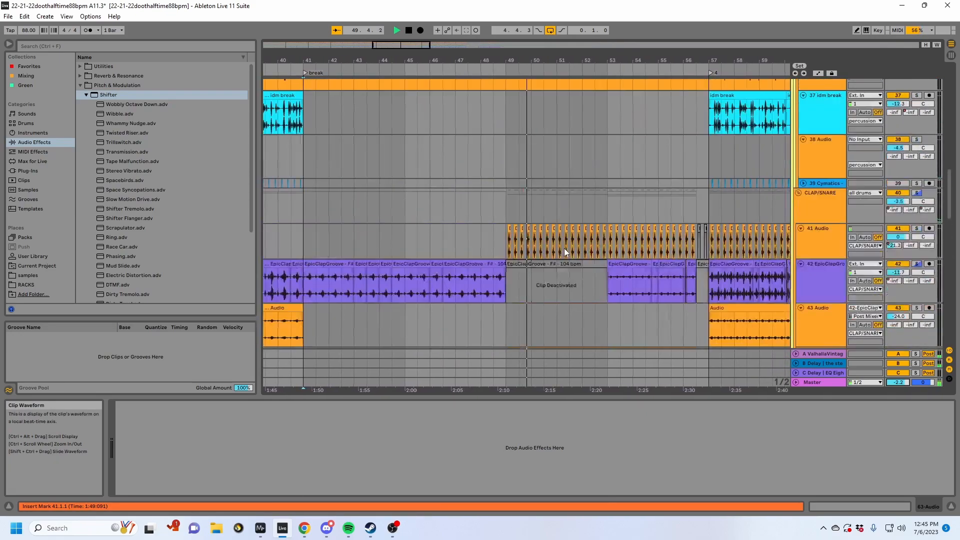
scroll(564, 248, up, 15)
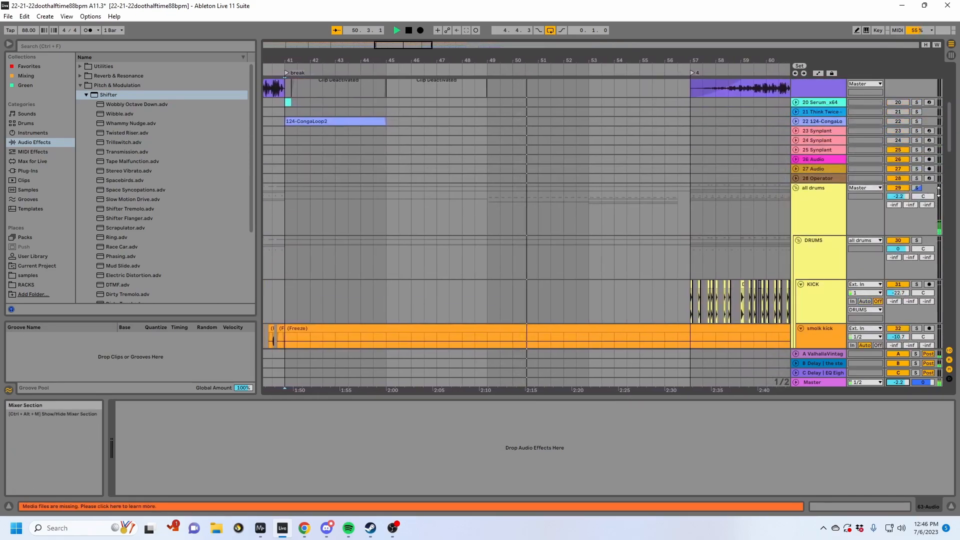
- Check the device chains of group track 1 and of clap/snare tracks 41 Audio and 44 Audio during playback
click(492, 92)
scroll(515, 208, down, 18)
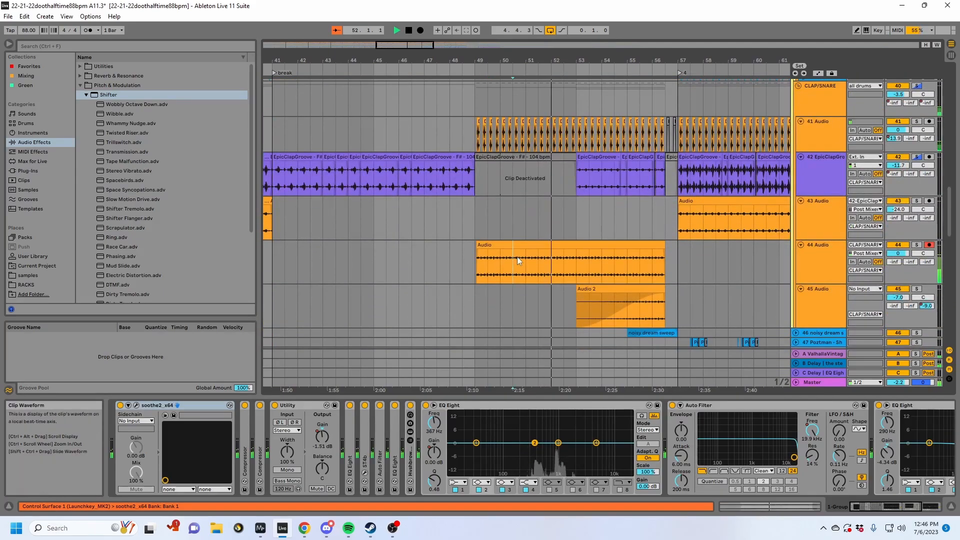
click(585, 218)
click(586, 137)
scroll(575, 150, up, 1)
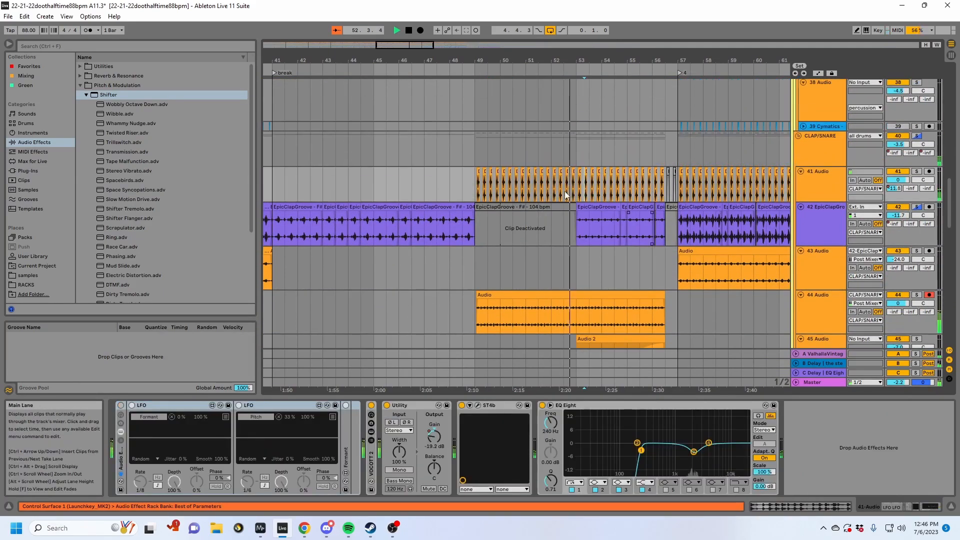
click(585, 305)
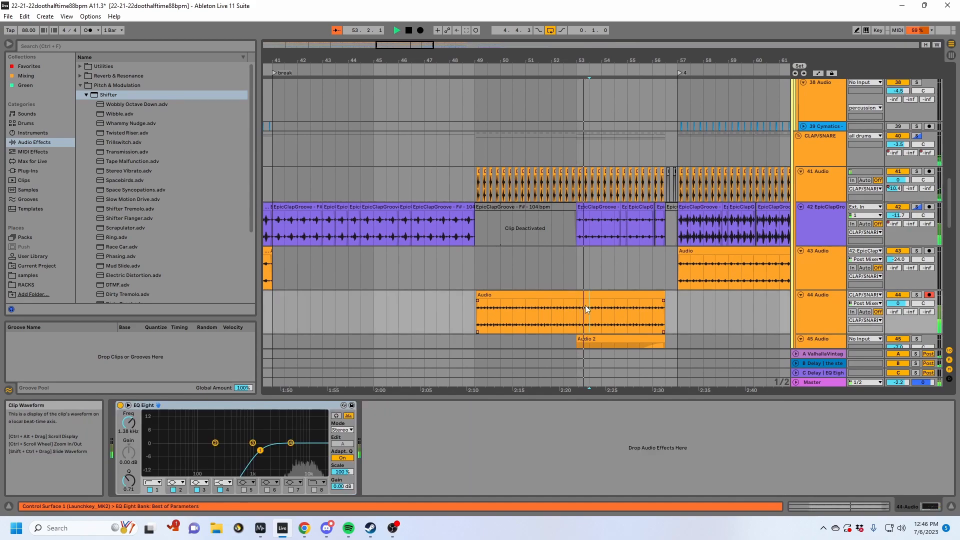
click(600, 193)
click(827, 191)
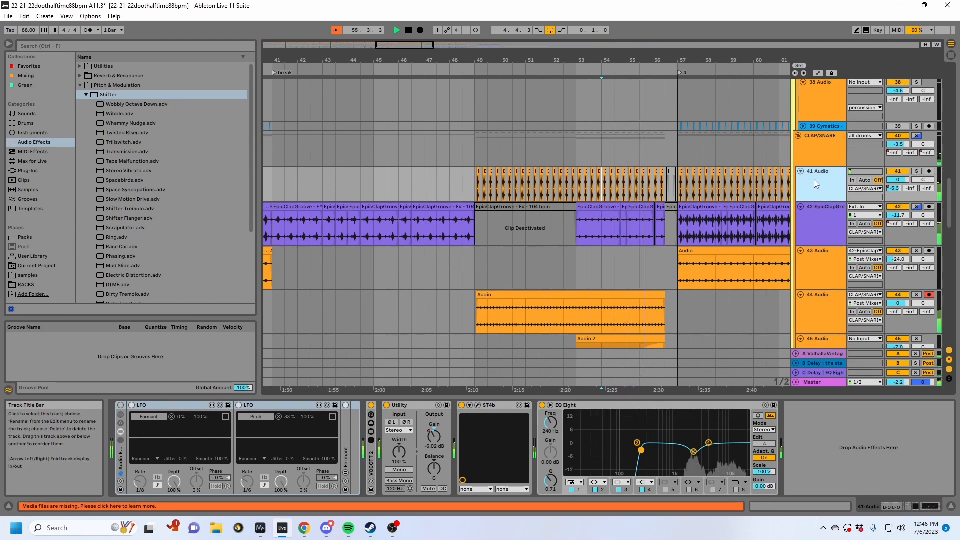
- Examine the tracks around the section 4 marker at bar 57 during playback, and stop playback
drag(698, 60, 522, 103)
scroll(542, 214, down, 15)
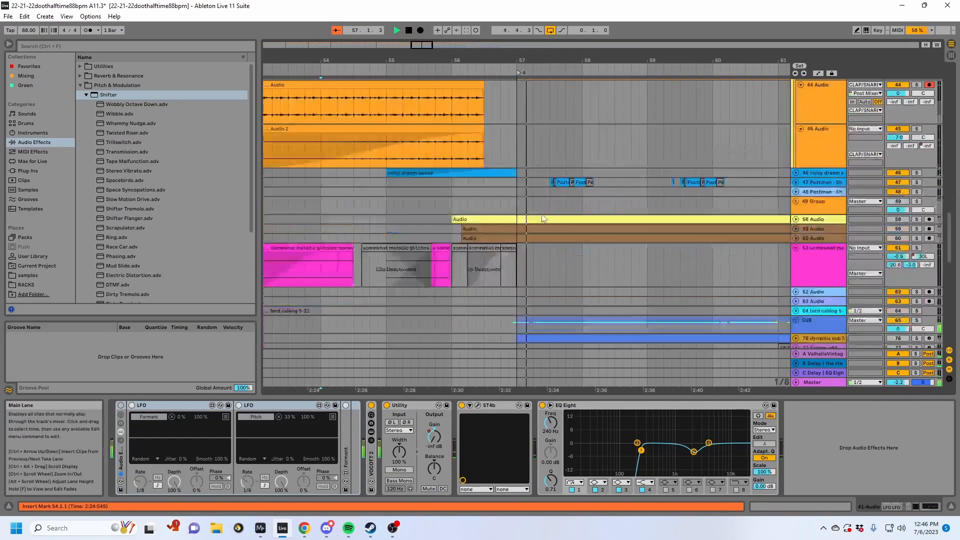
scroll(519, 216, down, 3)
scroll(518, 217, up, 3)
scroll(519, 217, up, 12)
key(space)
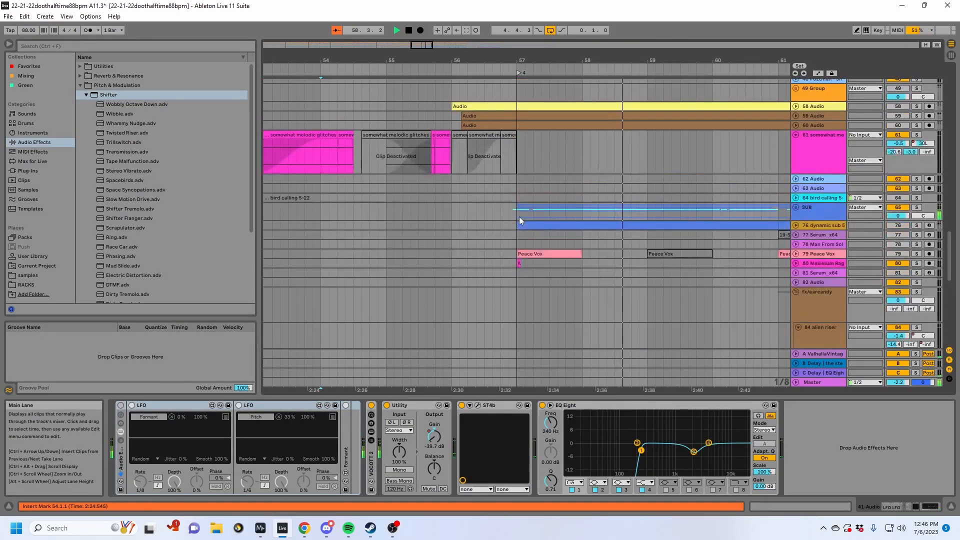
- Solo and unfold track 46, play its noisy dream sweep clip from bar 56, and show its devices
click(449, 169)
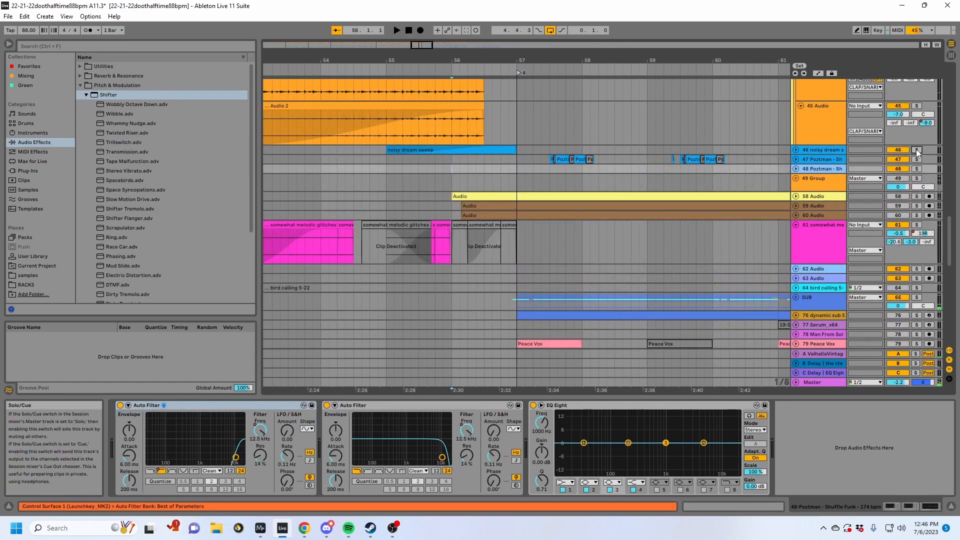
click(917, 150)
key(space)
click(795, 150)
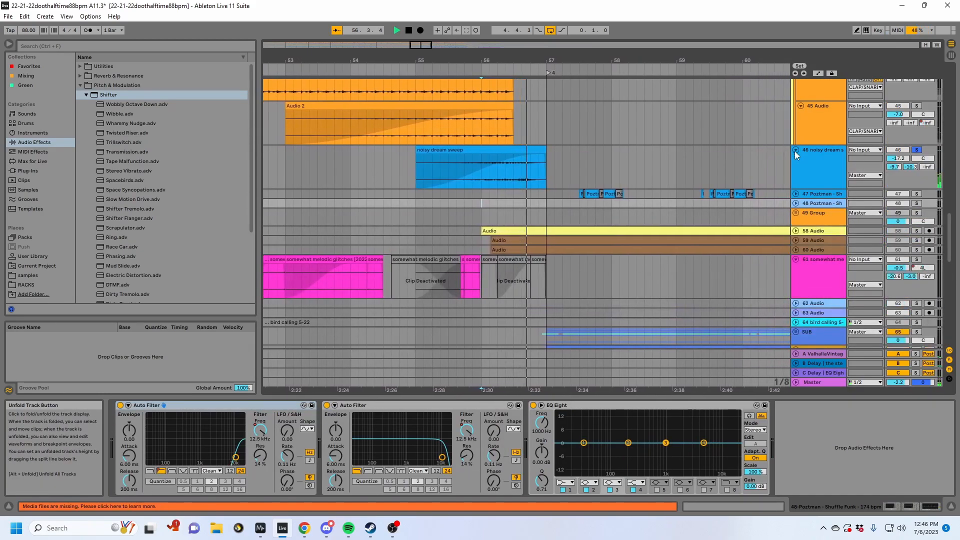
click(805, 157)
key(space)
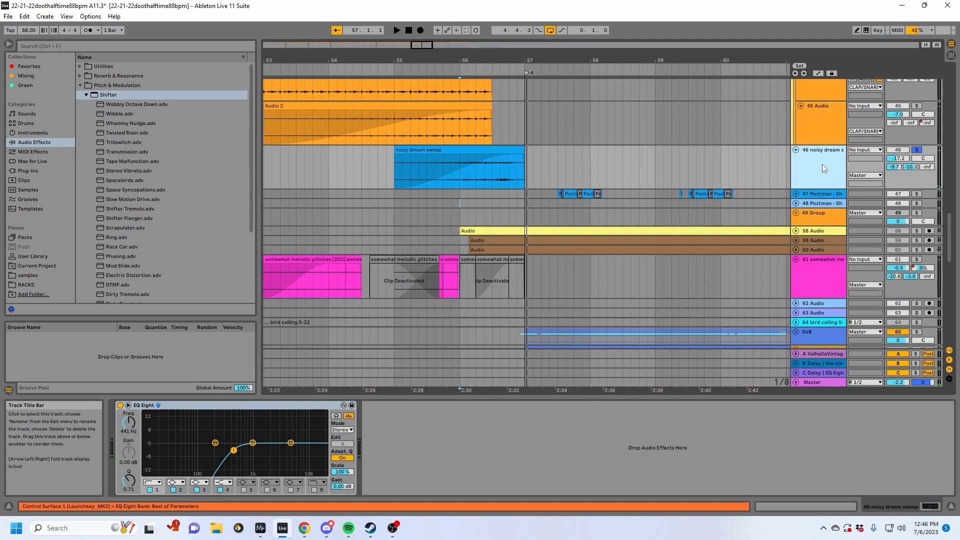
- Insert an audio track below noisy dream sweep and place the Keosz - Clockwork 1 [170bpm] loop from the samples library at bar 57.2
key(ctrl+t)
click(535, 215)
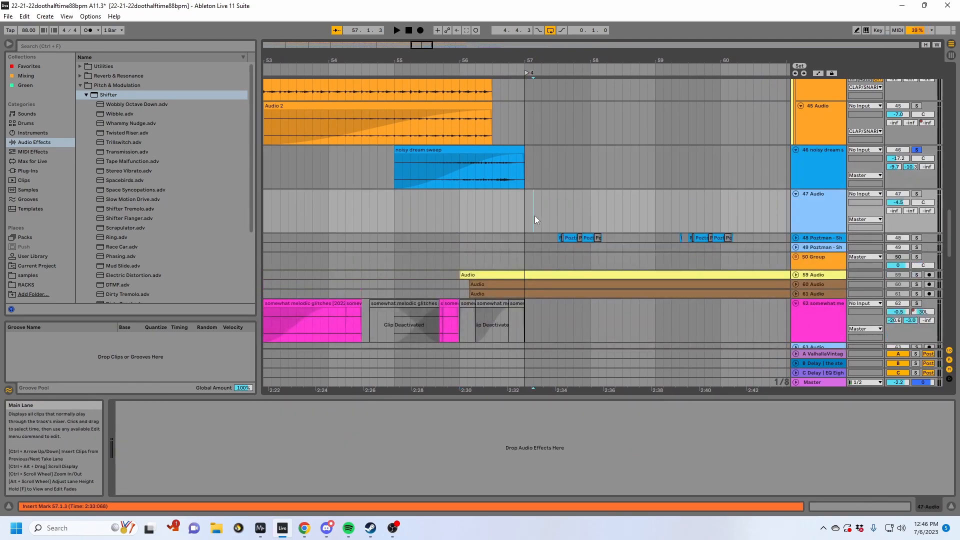
click(35, 257)
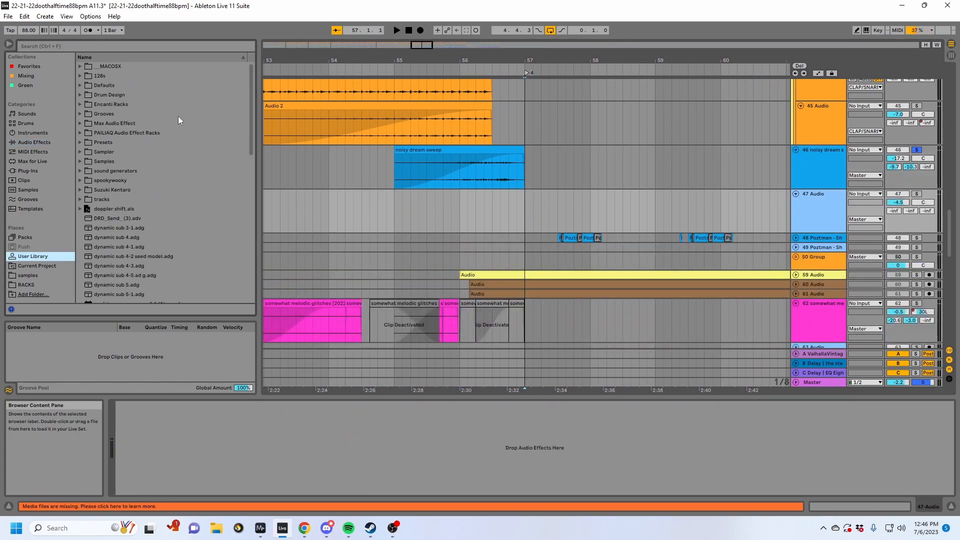
click(26, 274)
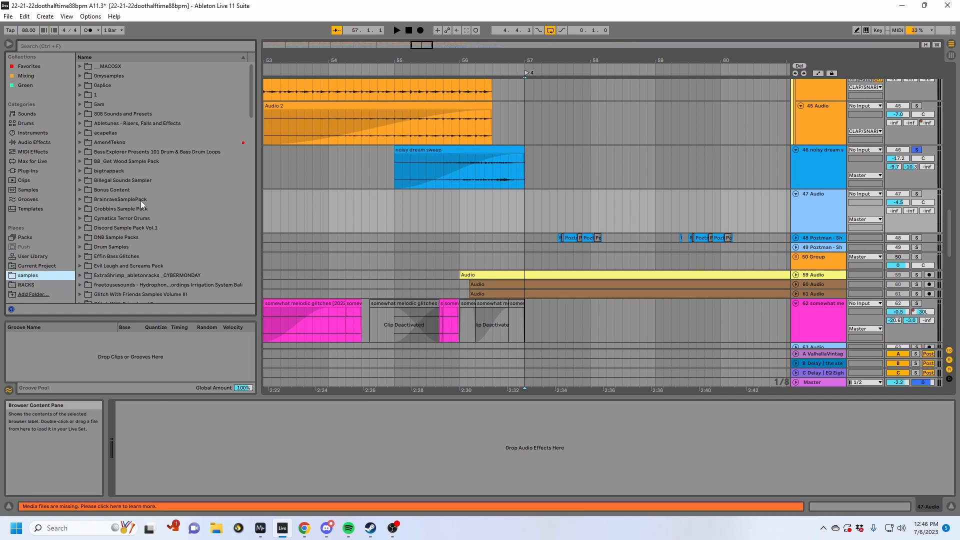
click(80, 152)
scroll(150, 255, down, 2)
click(135, 259)
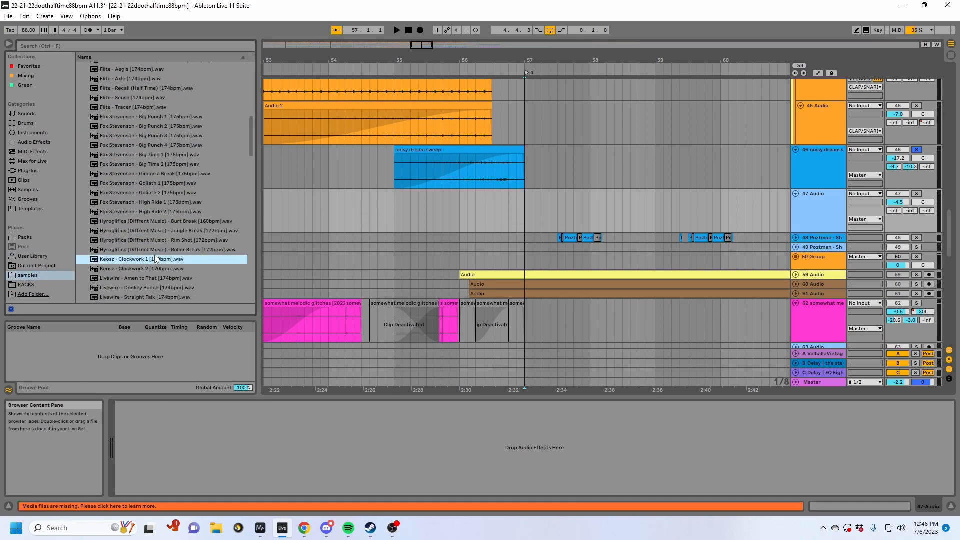
drag(134, 258, 541, 200)
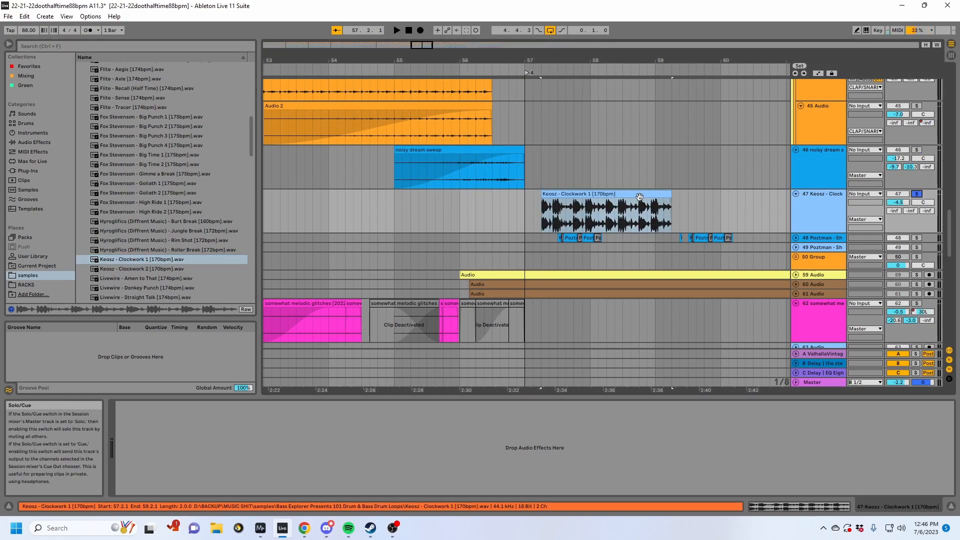
- Set the Keosz - Clockwork 1 clip's warp tempo to 680 BPM and play the stretched loop
click(810, 507)
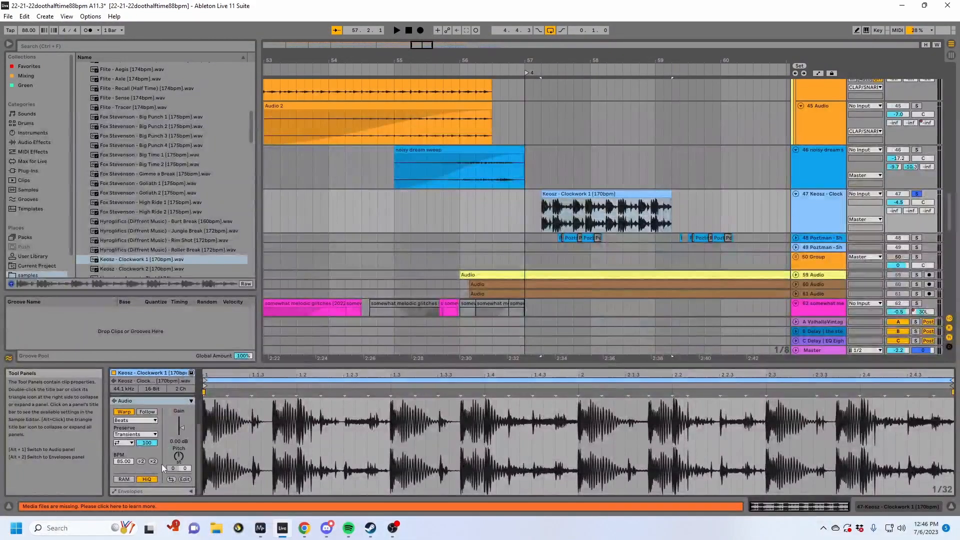
click(123, 411)
click(135, 420)
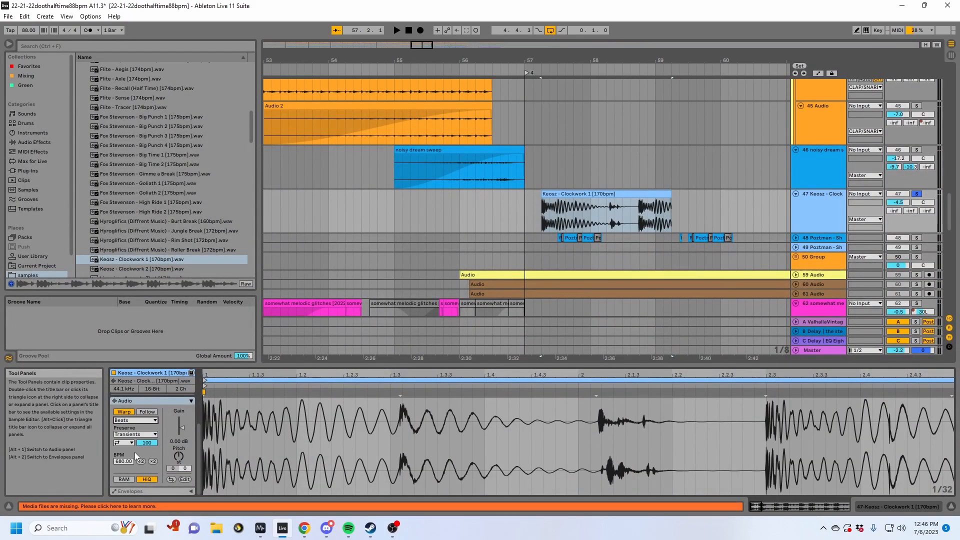
key(space)
click(533, 202)
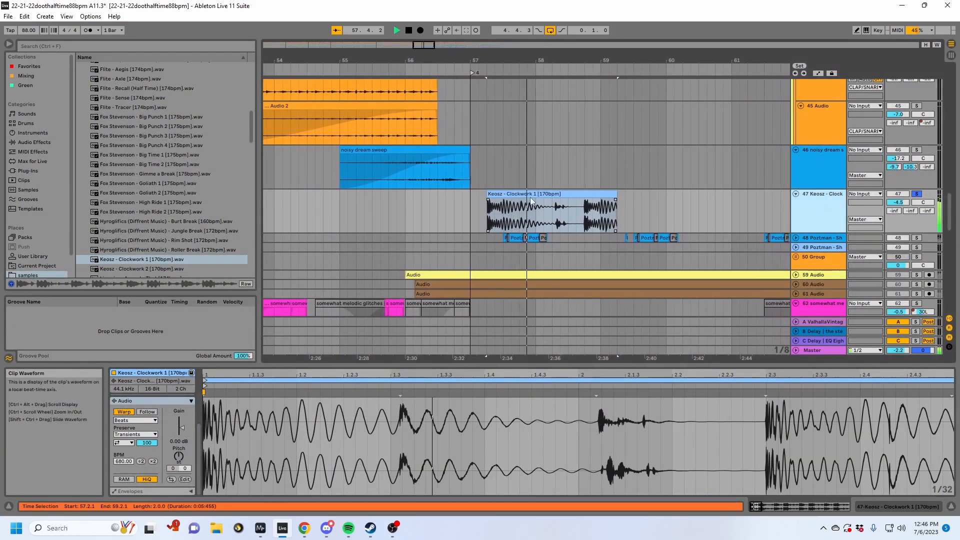
- Extend the Keosz clip's end to bar 61.3.3 and change its warp mode from Beats to Texture
click(533, 197)
drag(616, 194, 770, 196)
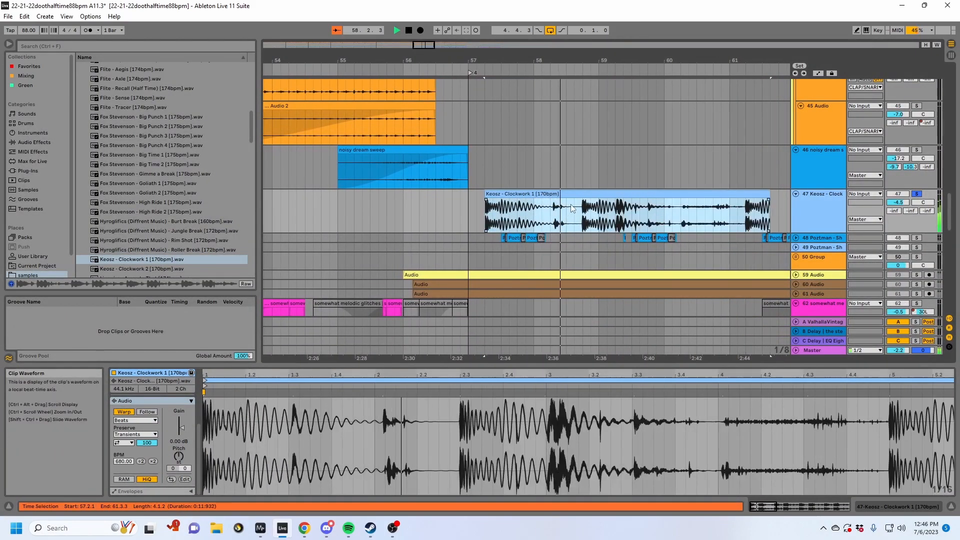
click(150, 420)
key(space)
drag(136, 434, 136, 423)
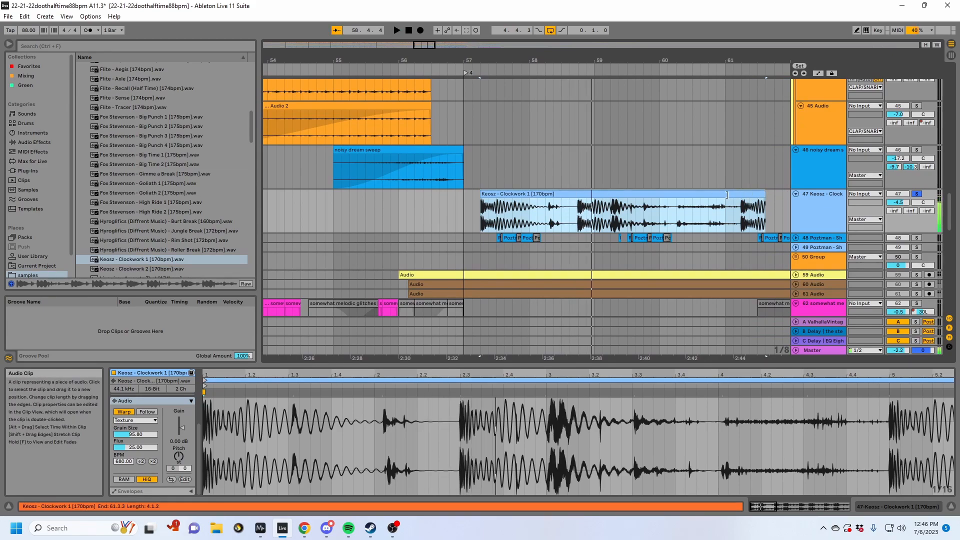
- Shorten the Keosz clip to end at bar 61 and split it at bar 59.4 during playback
drag(727, 195, 725, 195)
click(647, 221)
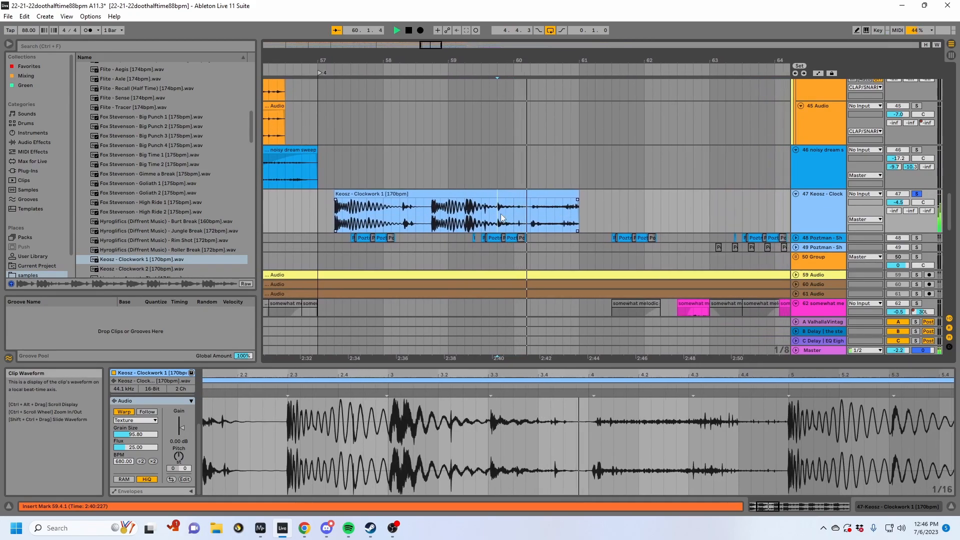
key(ctrl+e)
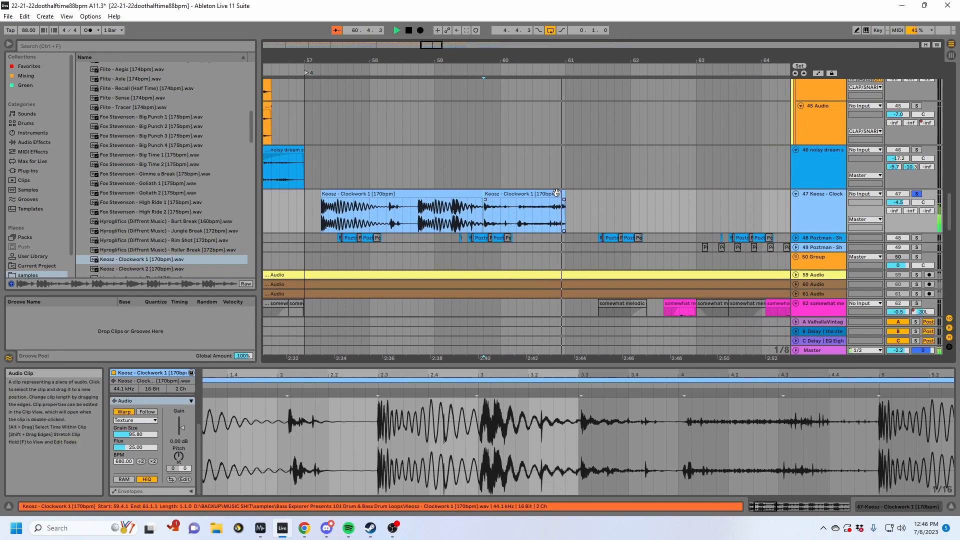
- Move the split Keosz clip to just before bar 57 and stretch its audio with a warp marker
drag(560, 193, 419, 204)
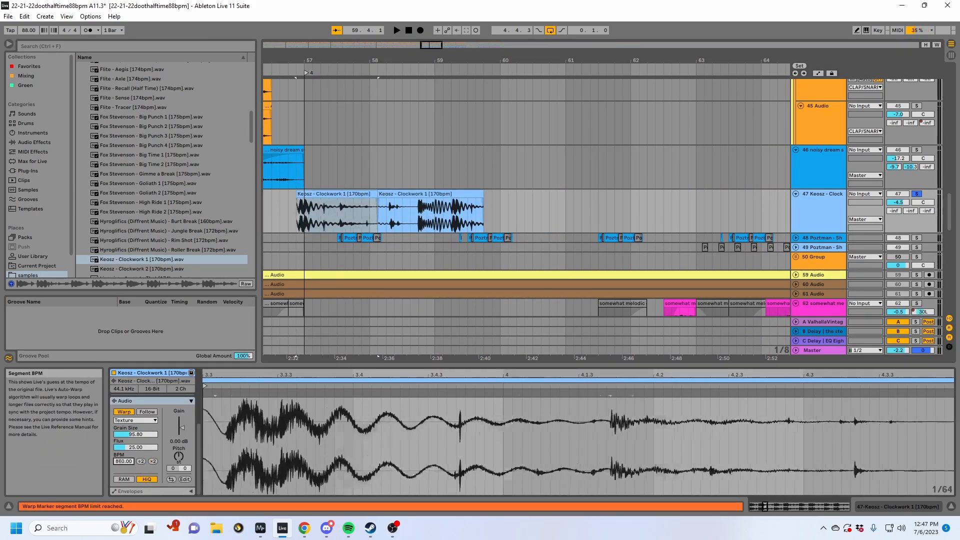
click(332, 195)
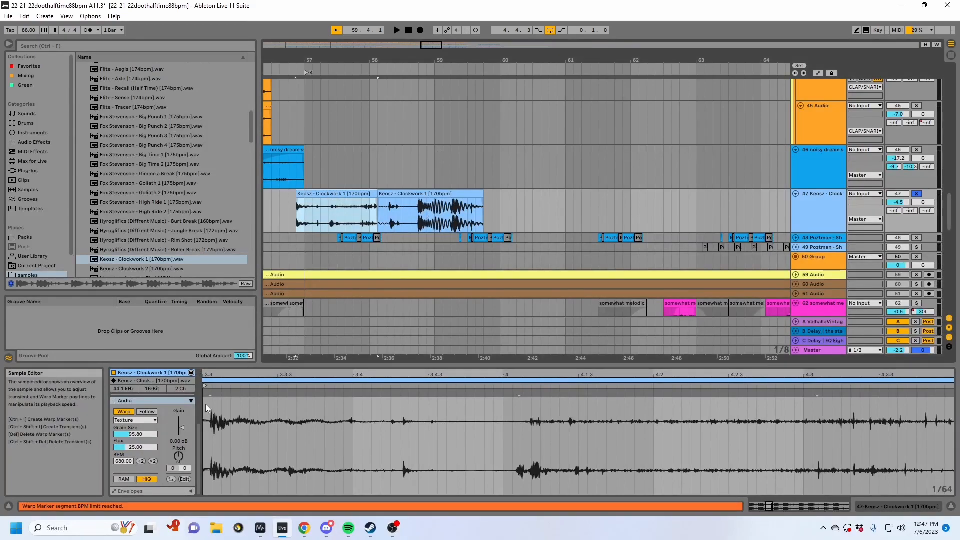
double_click(926, 393)
mouse_move(925, 393)
mouse_down()
mouse_move(953, 393)
mouse_move(895, 393)
mouse_up()
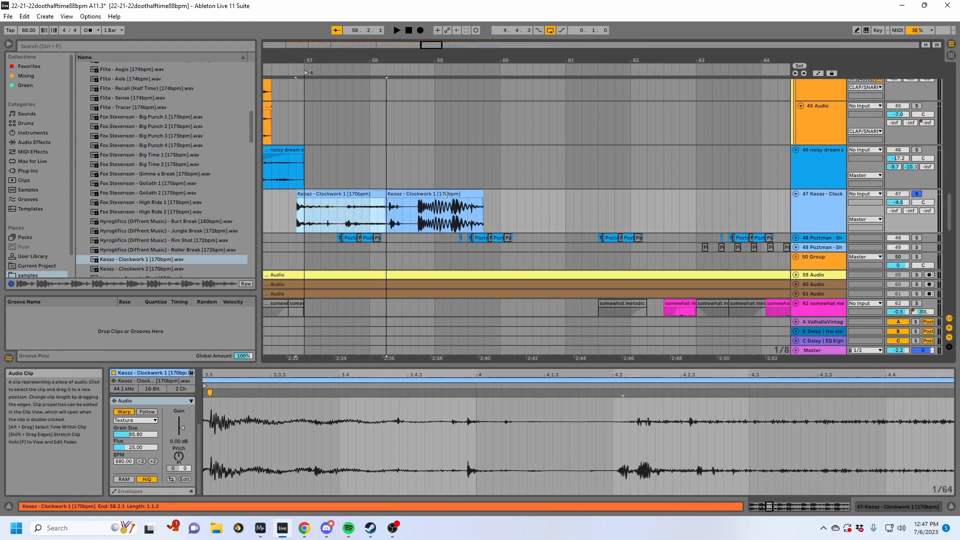
- Extend the first Keosz clip over the second to past bar 60, and set its Texture grain size to 52.98 during playback
drag(377, 194, 524, 194)
key(space)
click(400, 206)
drag(134, 429, 134, 443)
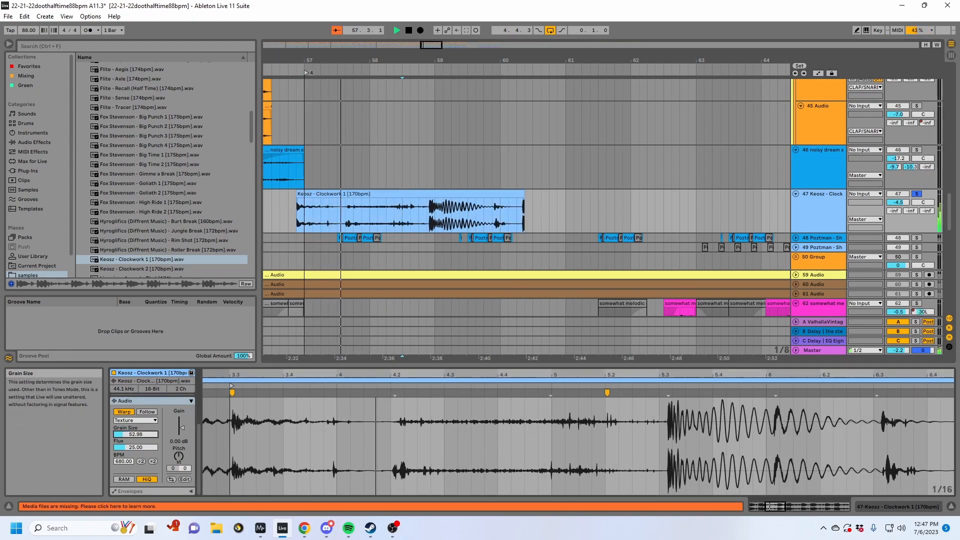
- Split the Keosz clip before its heavy bass hit, delete the tail and move the remaining two-bar clip to start at 57.1.3
click(367, 194)
click(427, 214)
key(ctrl+e)
click(439, 194)
key(Delete)
click(386, 193)
key(space)
drag(387, 193, 403, 193)
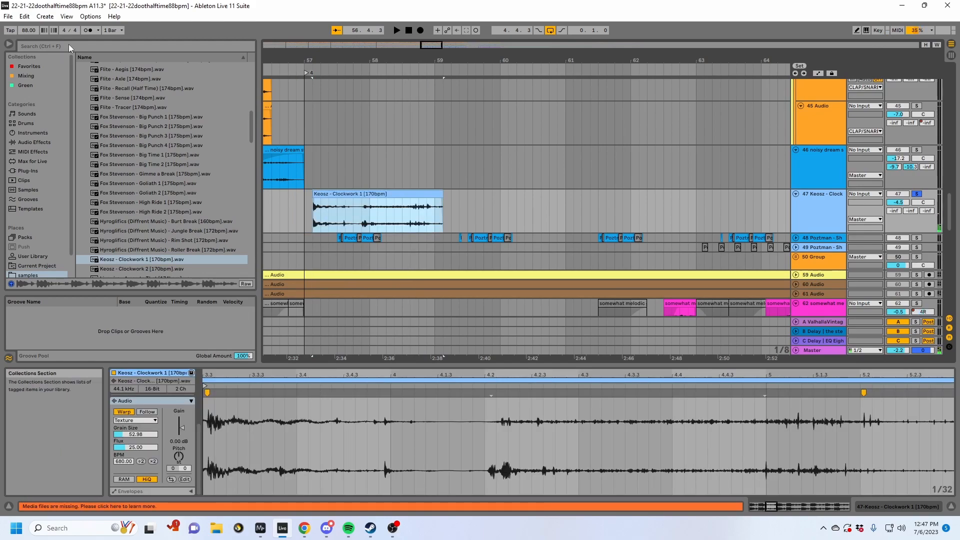
- Add Erosion to the Keosz track and set it to Wide Noise with frequency 18.0 kHz, width 0.45 and amount 200 during playback
click(69, 44)
text(erdsion)
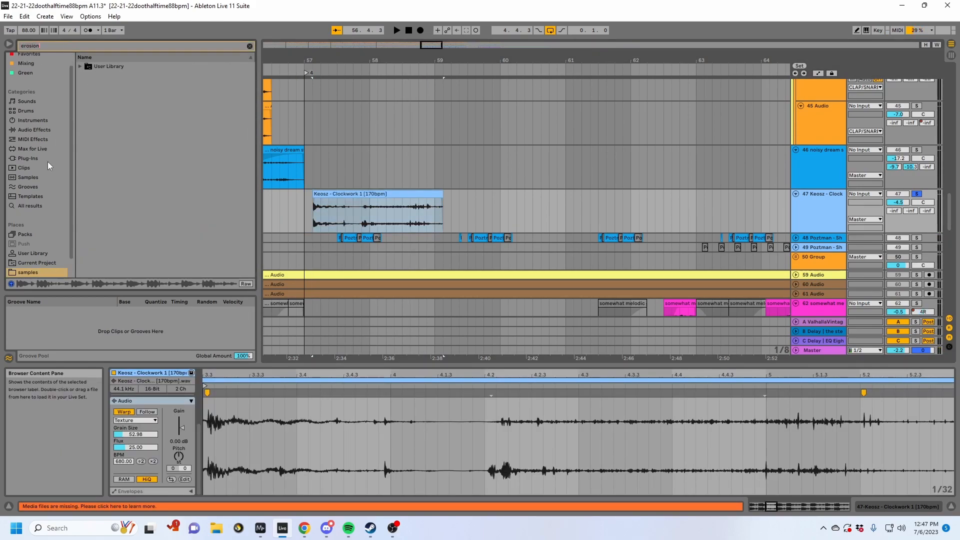
key(Return)
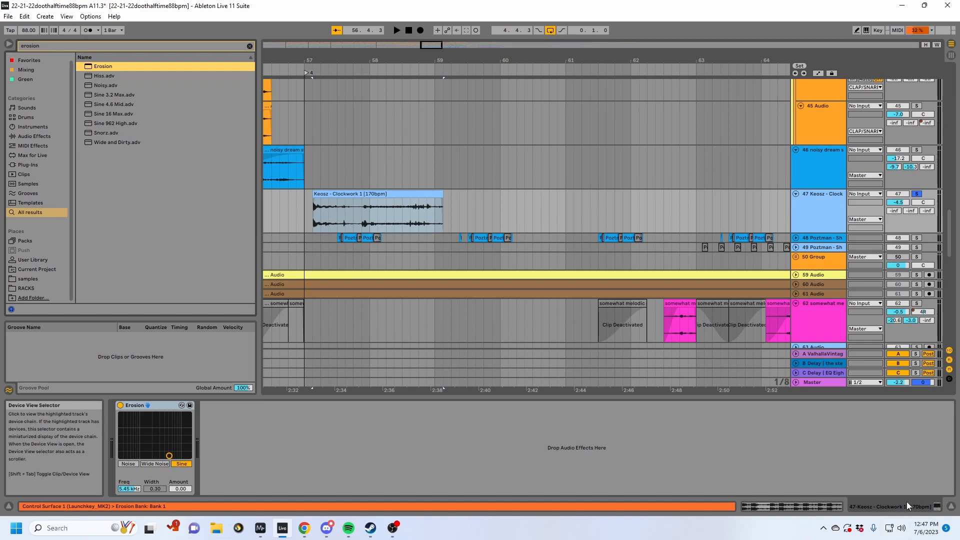
key(space)
drag(169, 455, 189, 415)
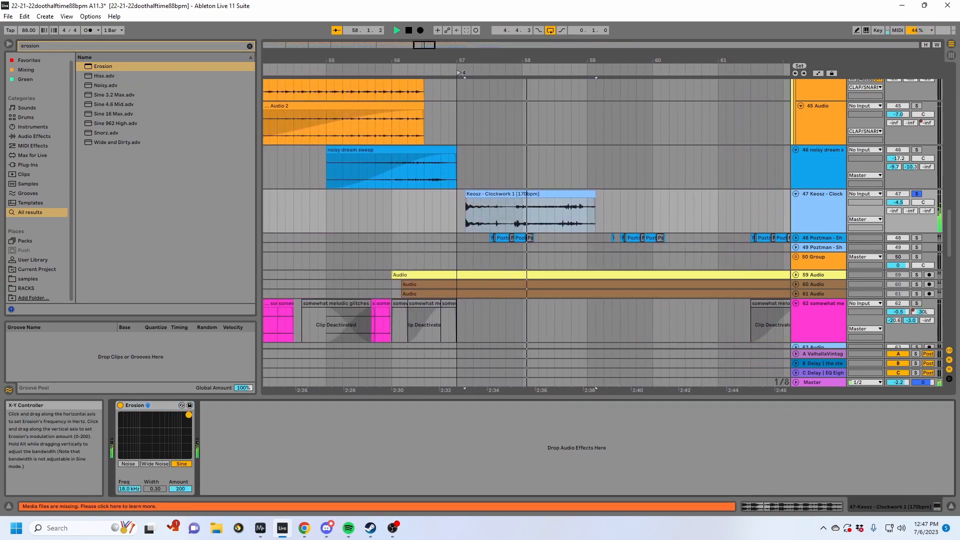
click(155, 464)
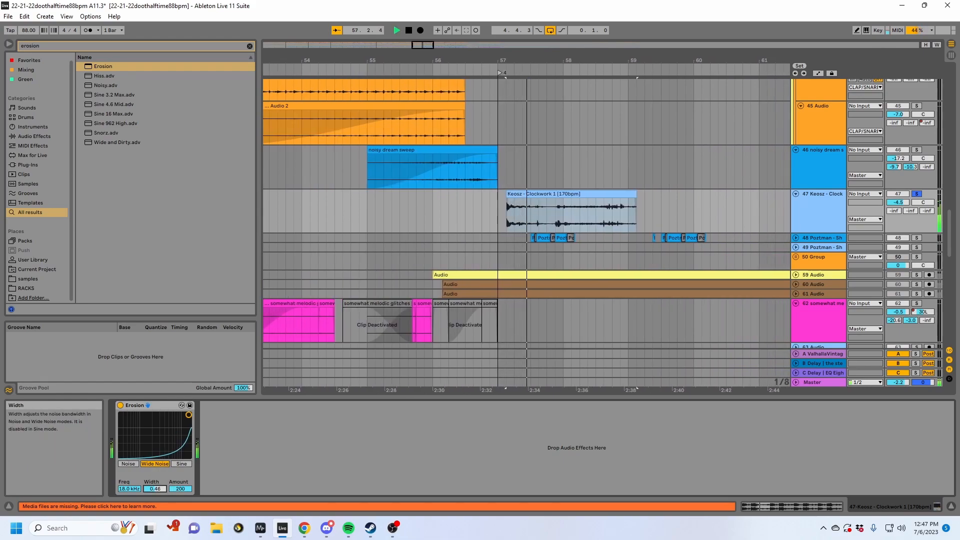
key(space)
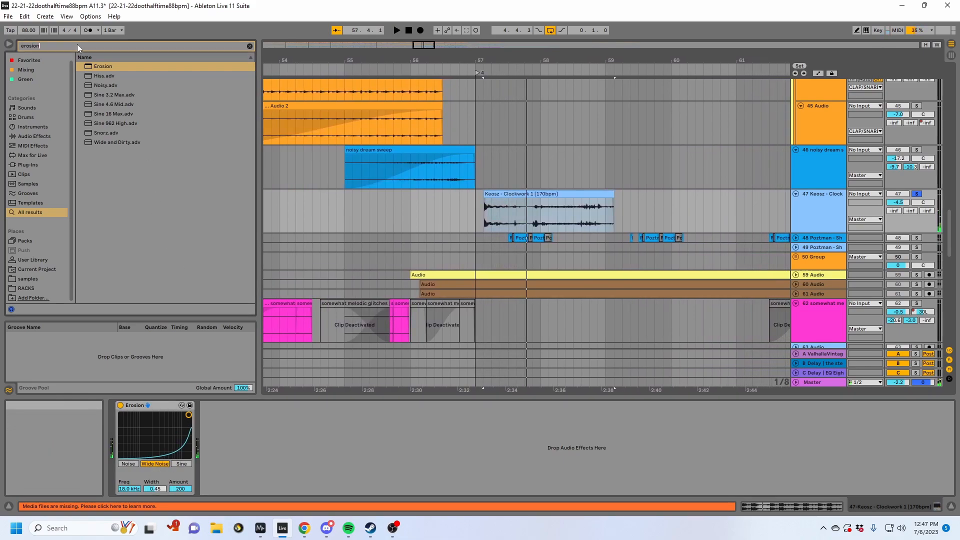
- Add Auto Filter after Erosion and set it to band-pass with frequency 192 Hz and resonance 57 %
drag(79, 45, 1, 28)
text(auto filt)
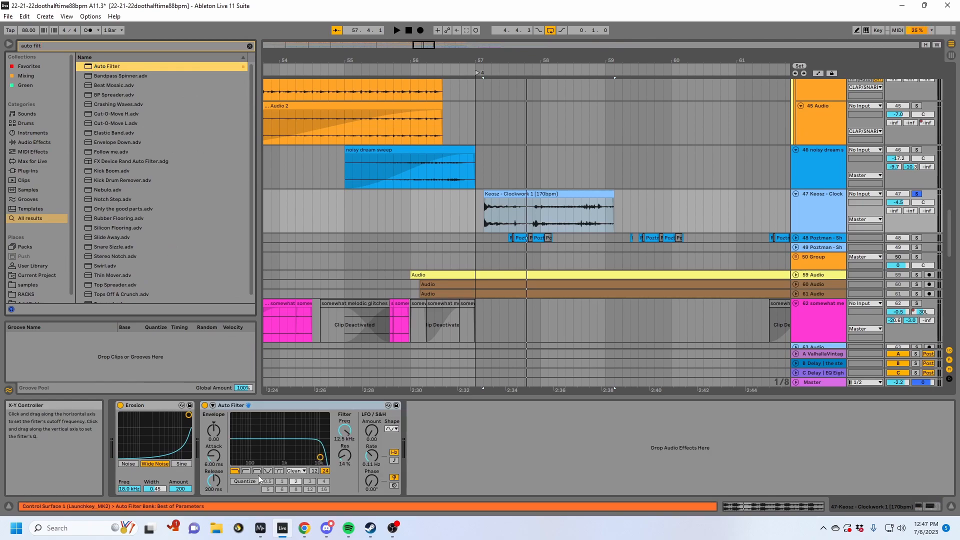
click(267, 471)
drag(344, 431, 345, 493)
drag(345, 456, 345, 414)
- Automate the Auto Filter frequency to rise from the start to the end of the Keosz clip and play it
key(a)
click(496, 217)
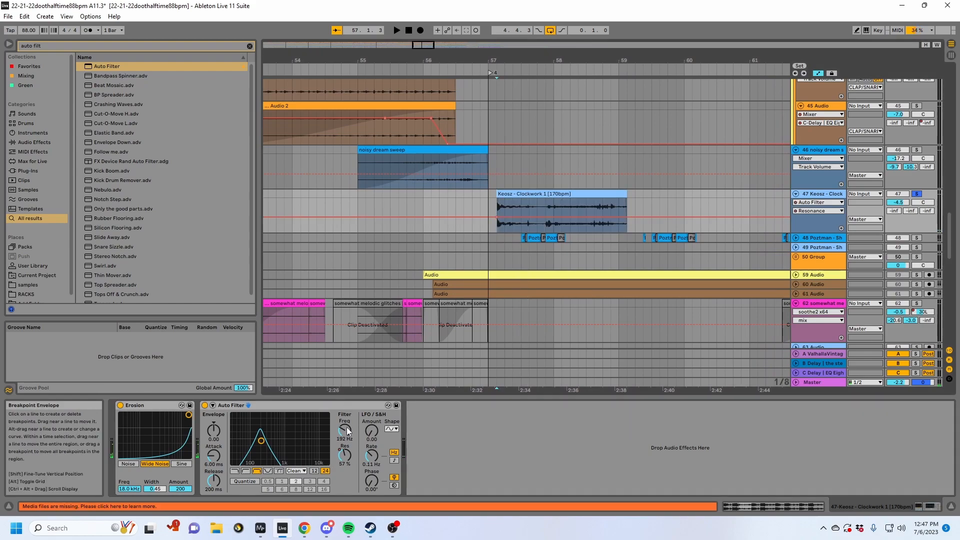
click(348, 435)
click(497, 222)
drag(633, 222, 627, 198)
key(space)
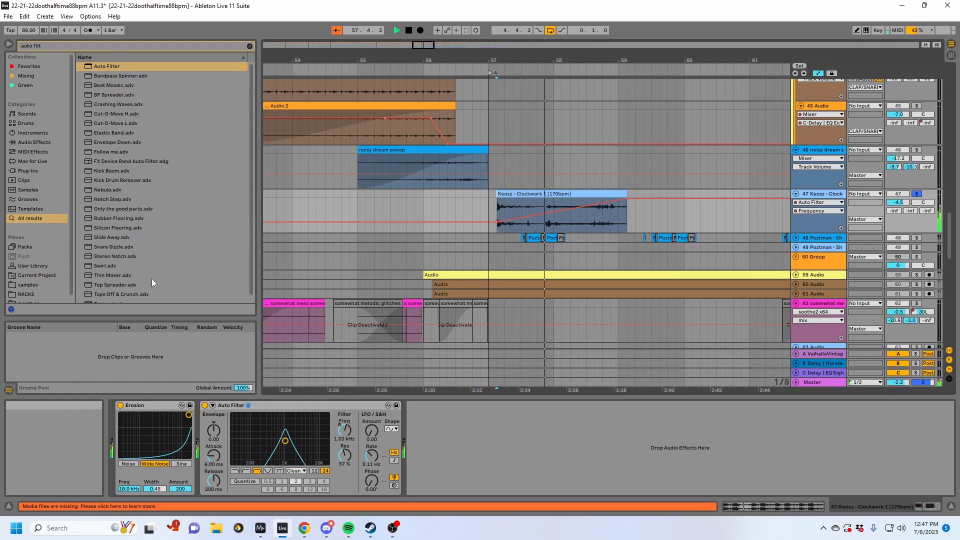
- Place Erosion after Auto Filter in the device chain and lower its amount to 145 during playback
drag(149, 409, 327, 444)
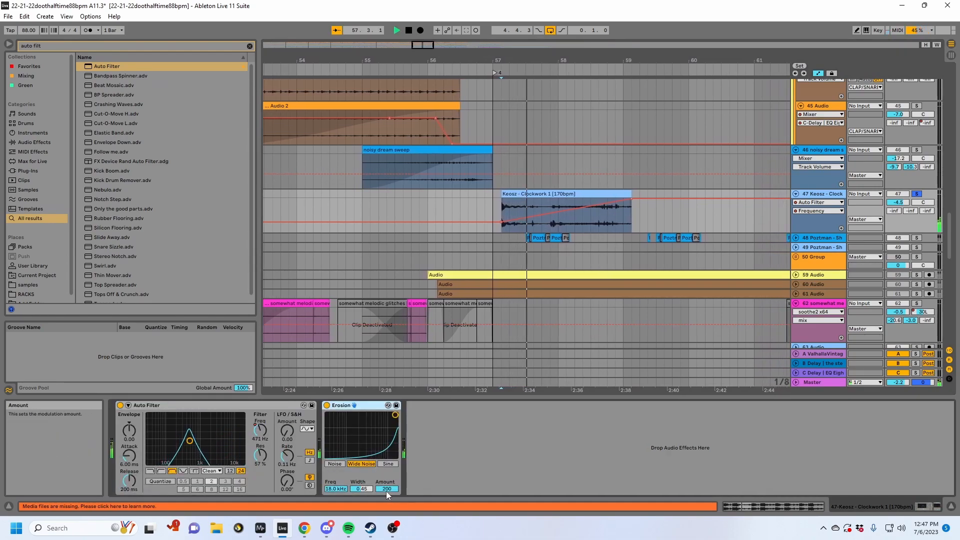
drag(387, 489, 386, 500)
click(527, 232)
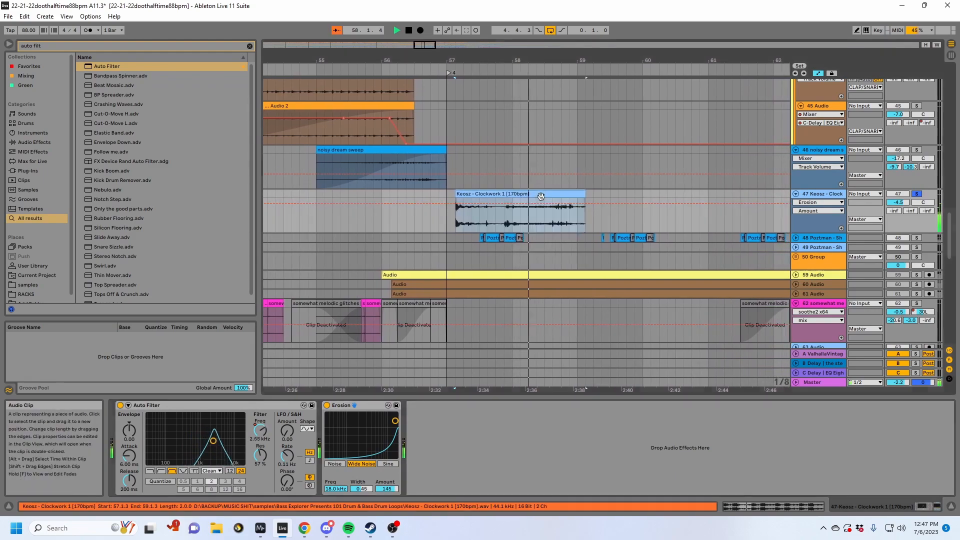
- Switch the Keosz clip to Beats warp mode with forward transient looping, preserve 1/16, and play it through the devices
click(750, 504)
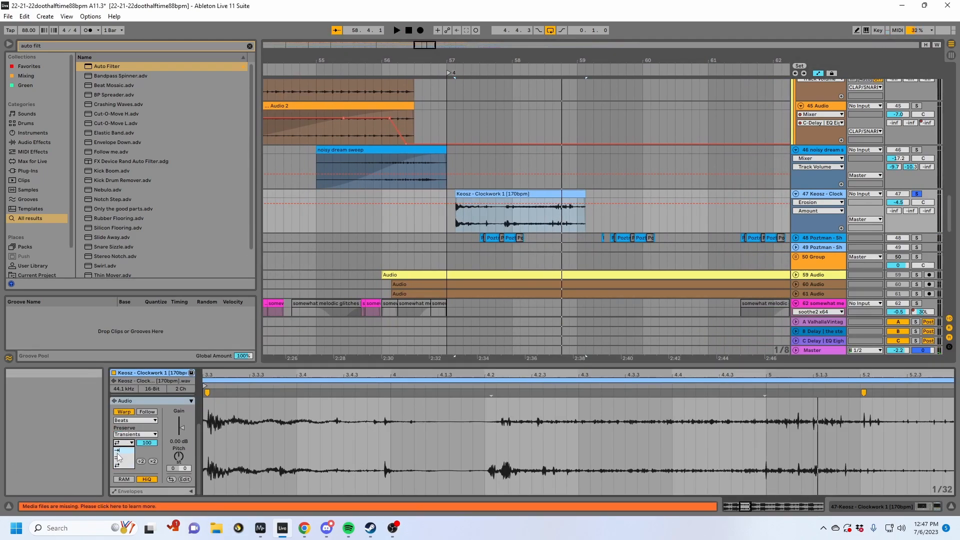
click(118, 457)
key(space)
click(137, 434)
click(133, 471)
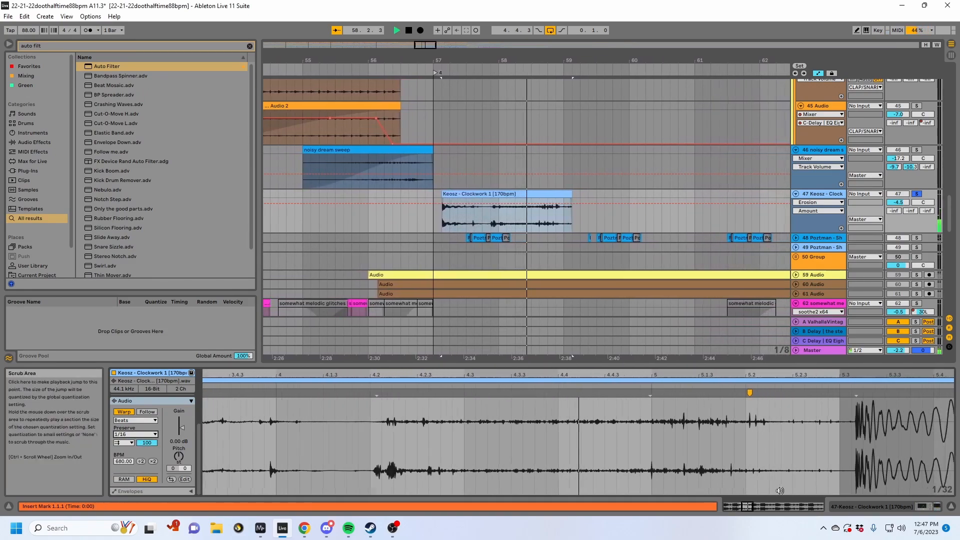
click(868, 506)
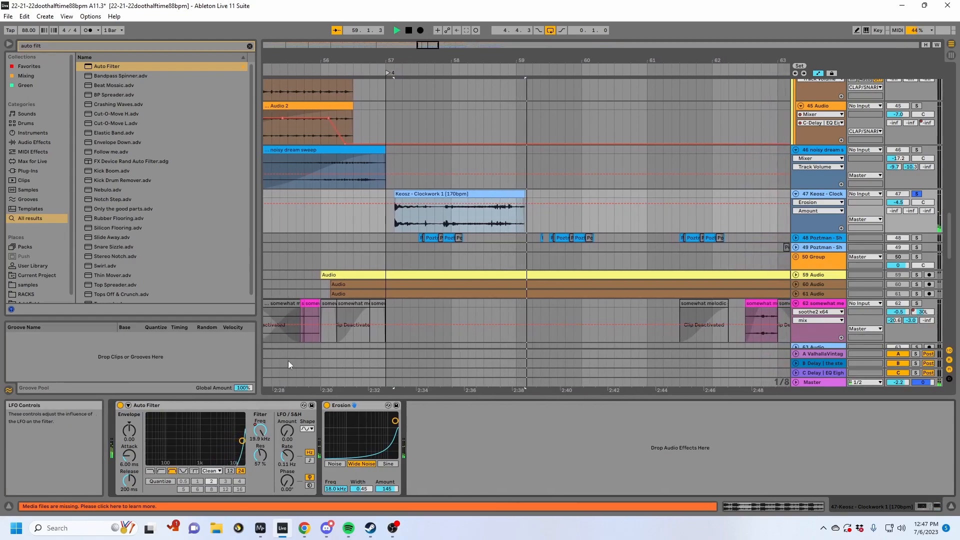
key(space)
key(space)
- Set the Keosz clip's Beats preserve value to 1/32 and play it again
click(787, 505)
key(space)
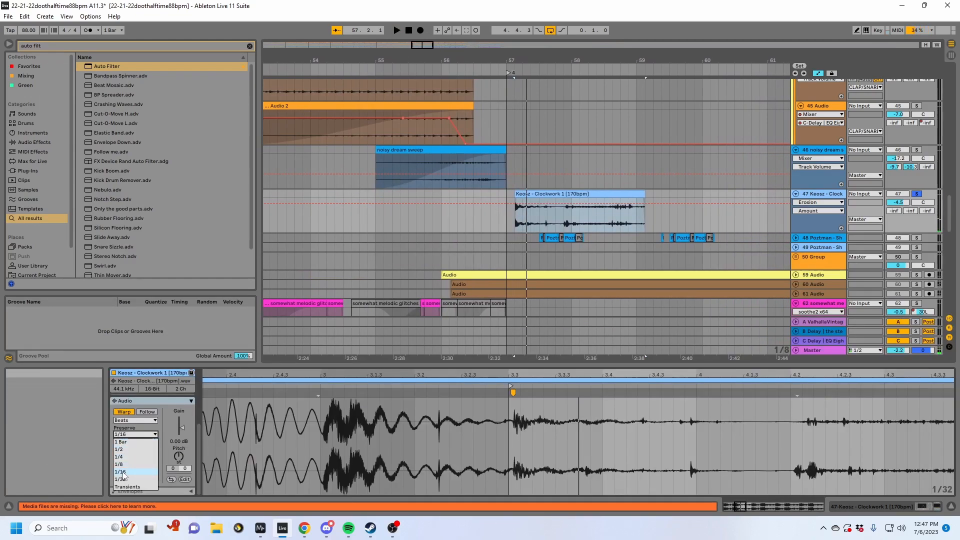
click(120, 479)
key(space)
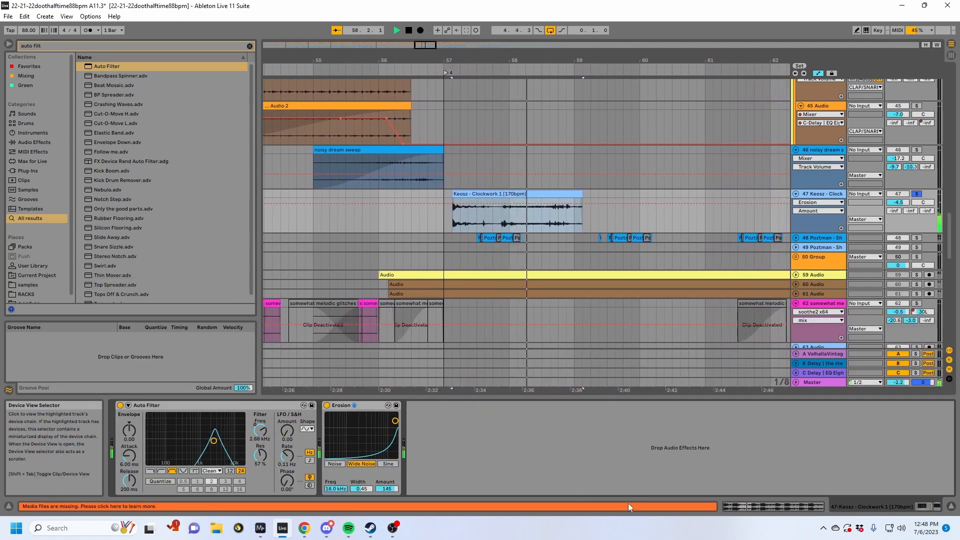
- Switch Erosion to Sine mode with amount 142 and frequency 3.30 kHz while the Keosz clip plays
key(shift+Tab)
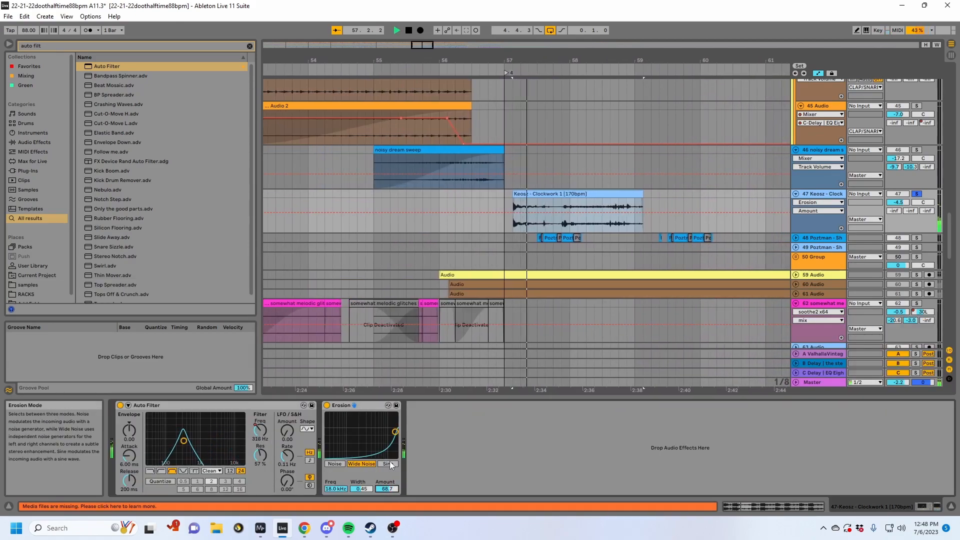
click(388, 464)
drag(395, 491, 395, 466)
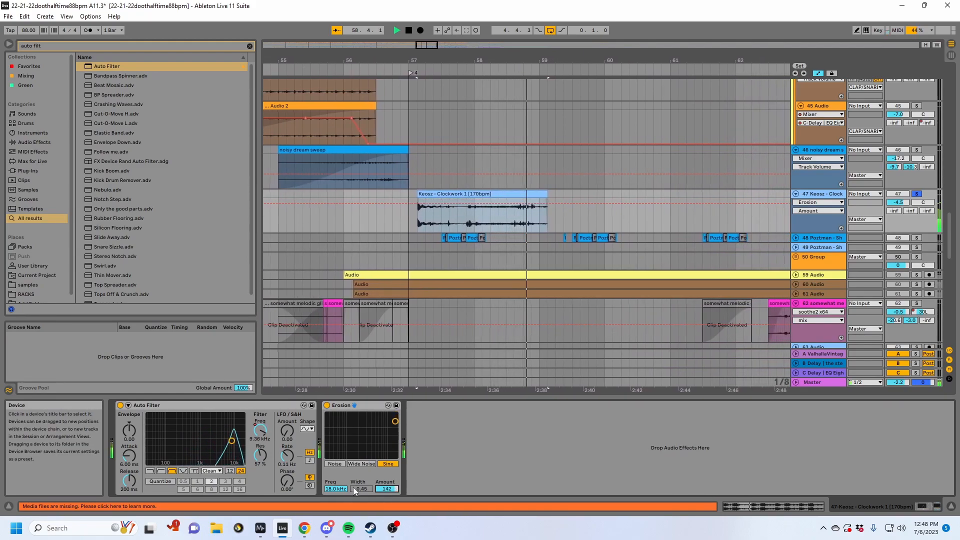
drag(336, 489, 336, 495)
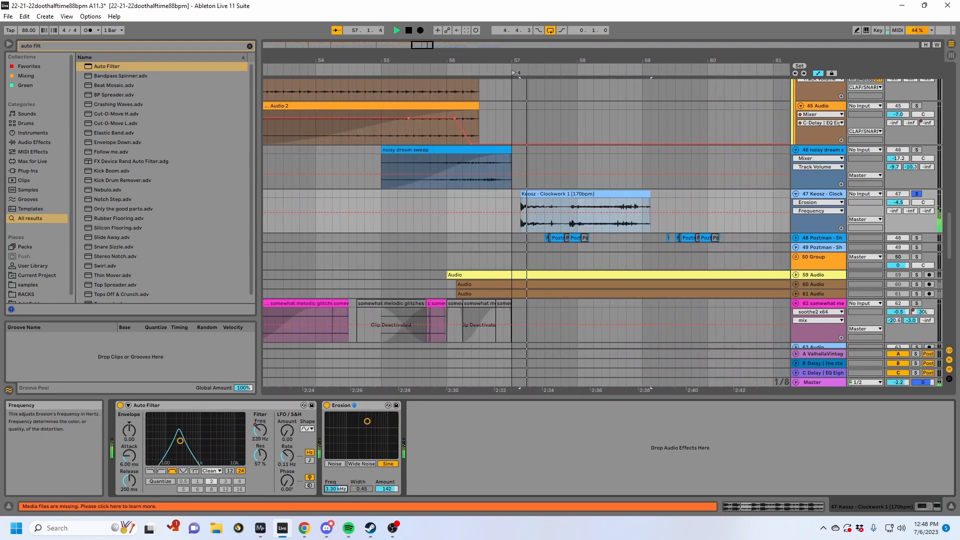
- Automate the Erosion frequency to rise from 3.30 kHz to 18.0 kHz across the Keosz clip and play it
key(a)
key(a)
key(space)
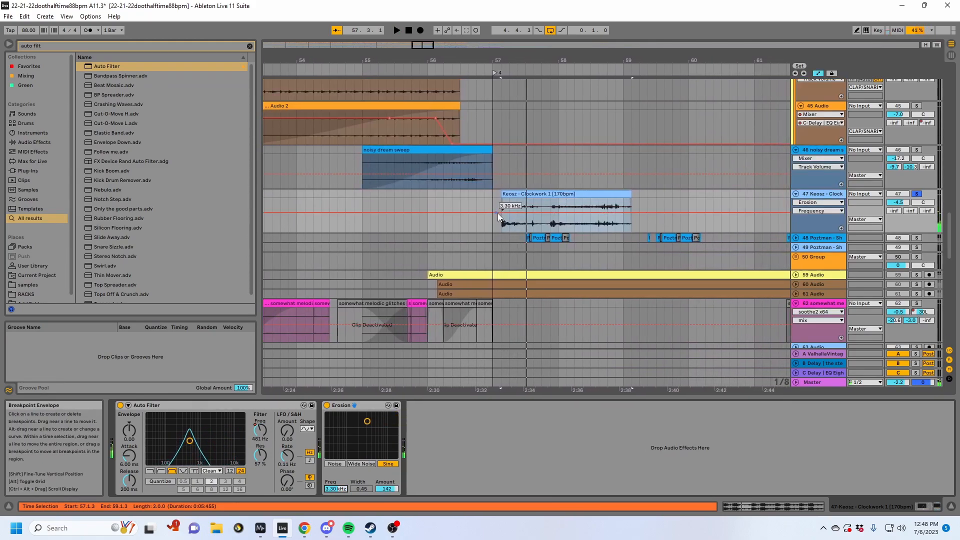
click(502, 213)
key(space)
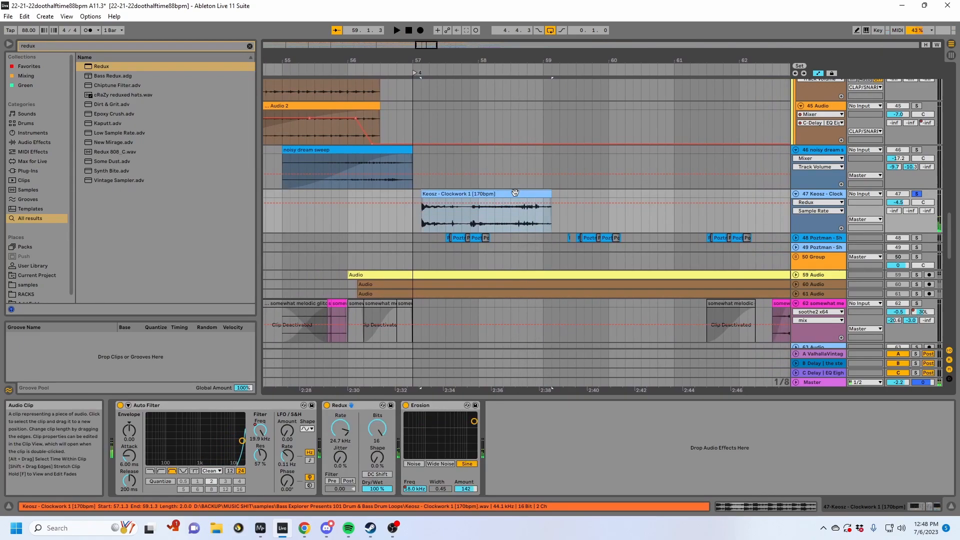
- Hide the automation lanes and delete the Keosz - Clockwork audio track
key(a)
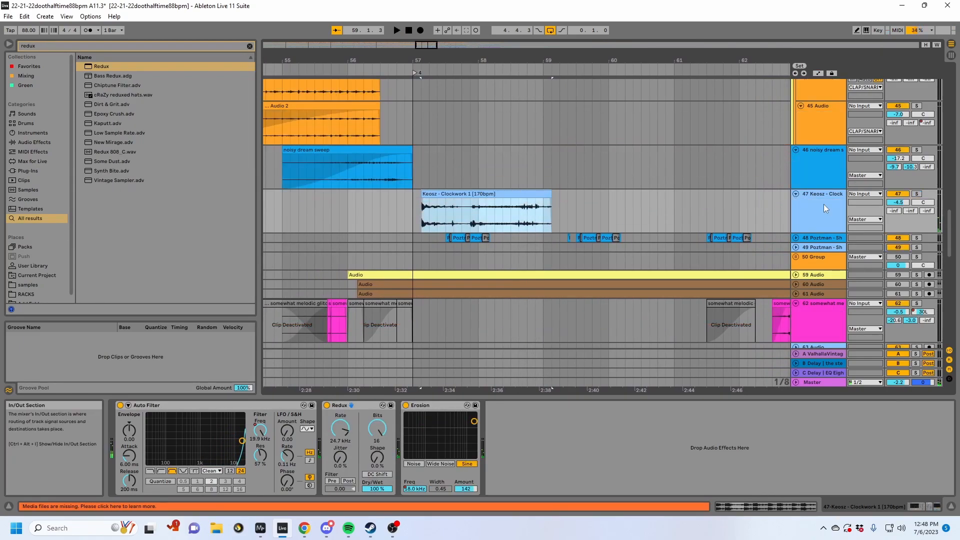
key(Delete)
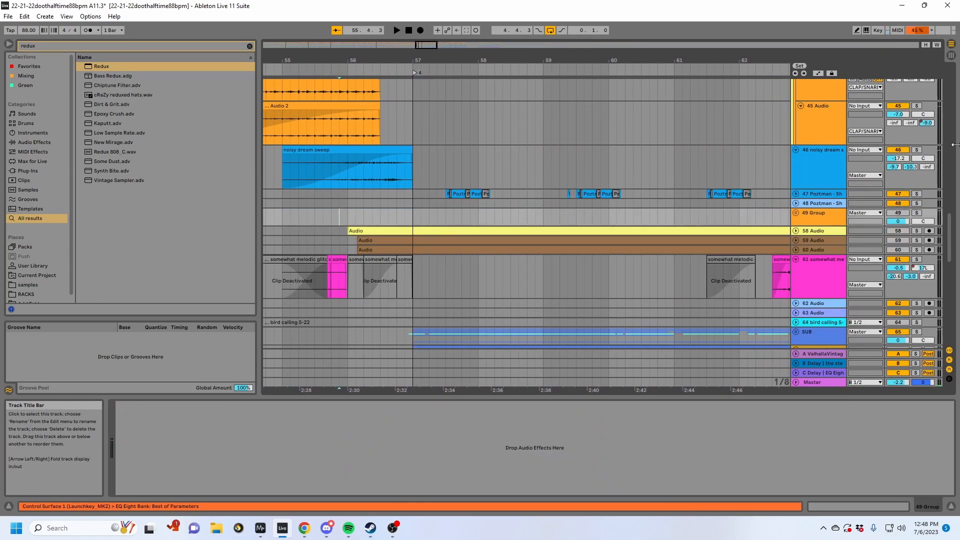
- Solo the noisy dream sweep track and play the sweep's second half
click(917, 150)
key(space)
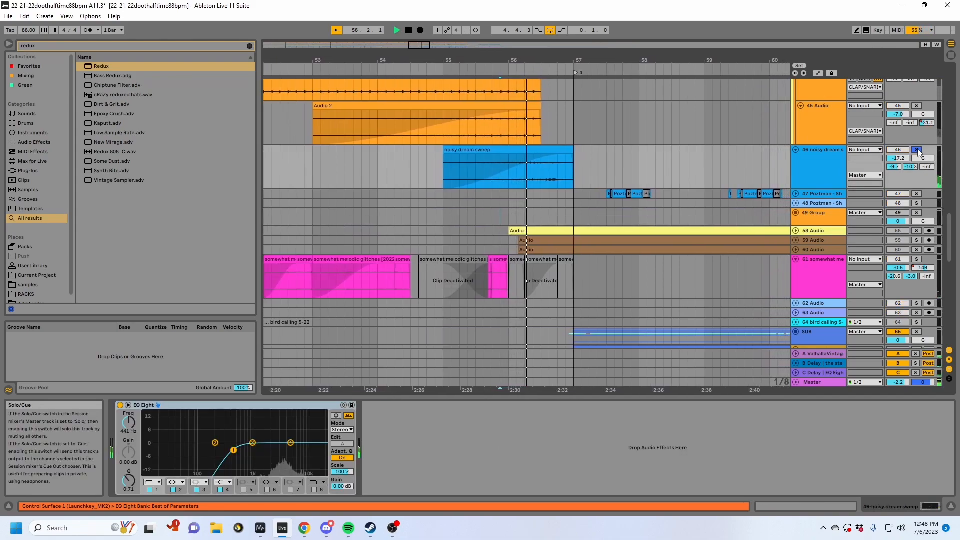
key(space)
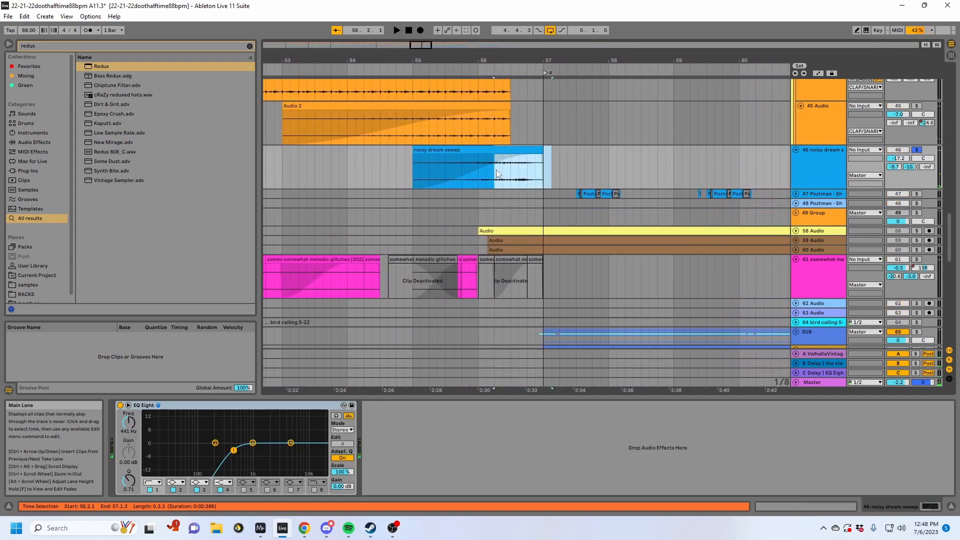
key(space)
- Play the full mix from the sweep's end into the drum tracks, and set the playback start to bar 57
scroll(636, 232, up, 3)
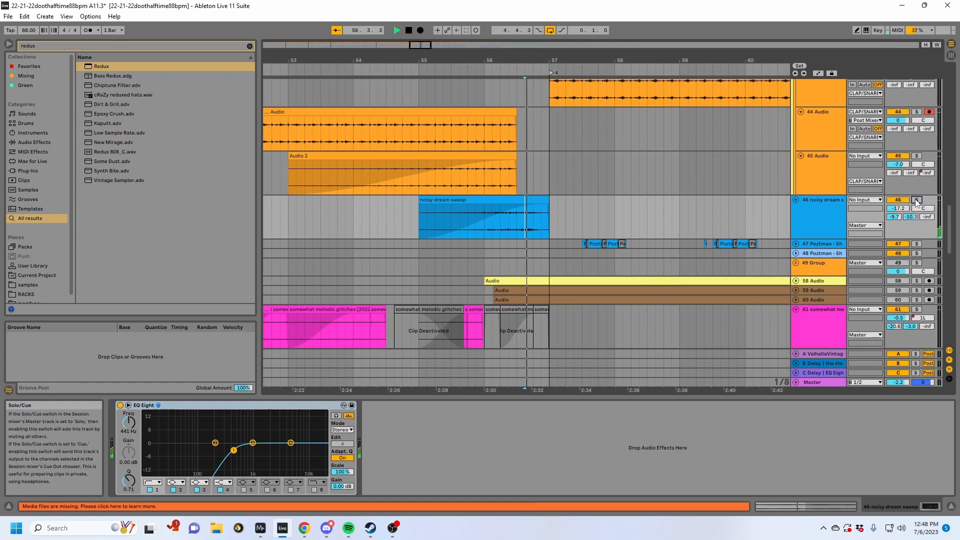
scroll(632, 226, up, 10)
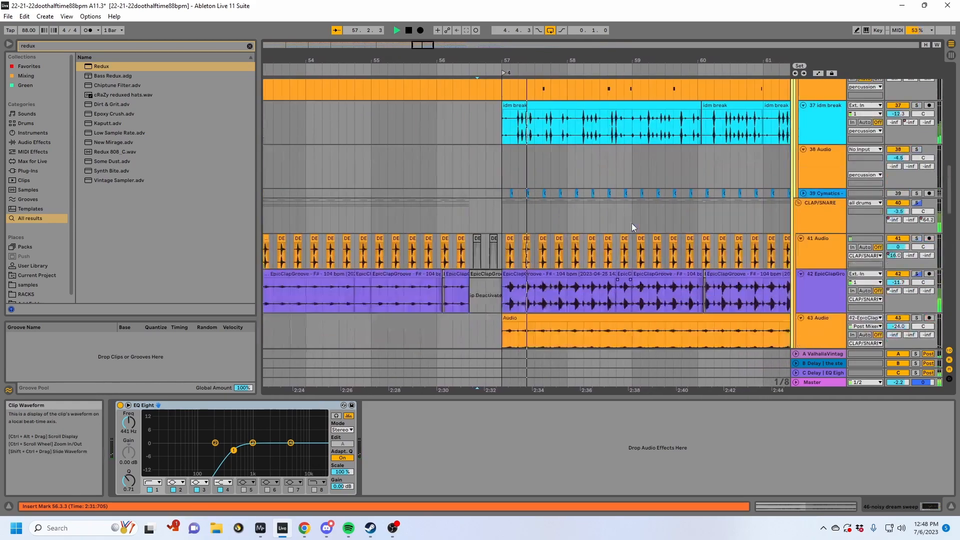
scroll(632, 227, up, 10)
key(space)
click(480, 189)
- Solo the 70 Audio track in the SUB group and play it from bar 57
scroll(576, 256, down, 20)
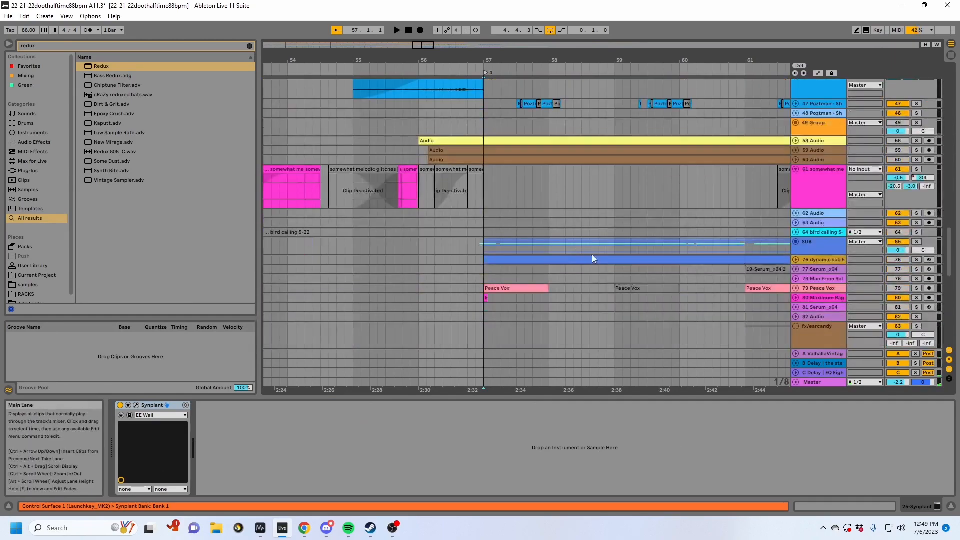
scroll(793, 119, up, 15)
scroll(790, 242, down, 3)
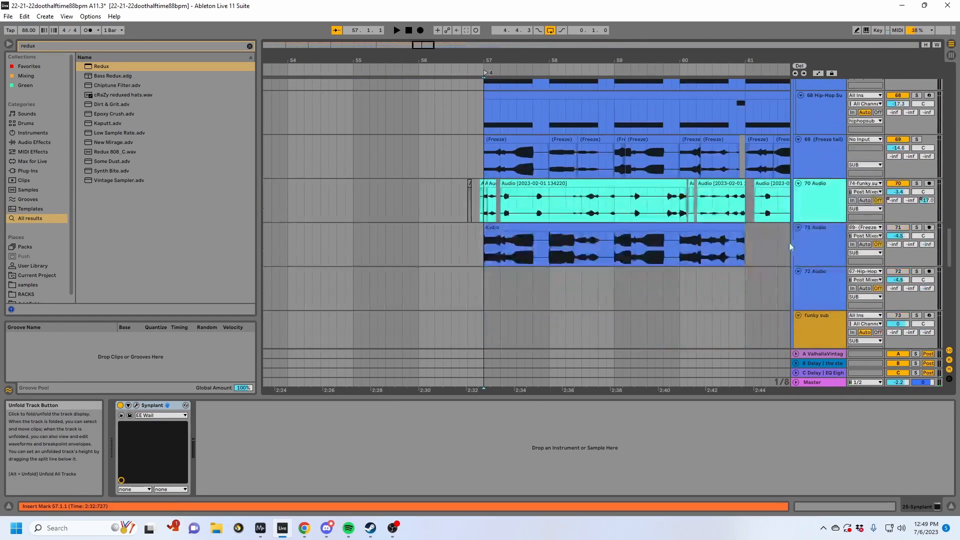
click(821, 194)
click(916, 184)
key(space)
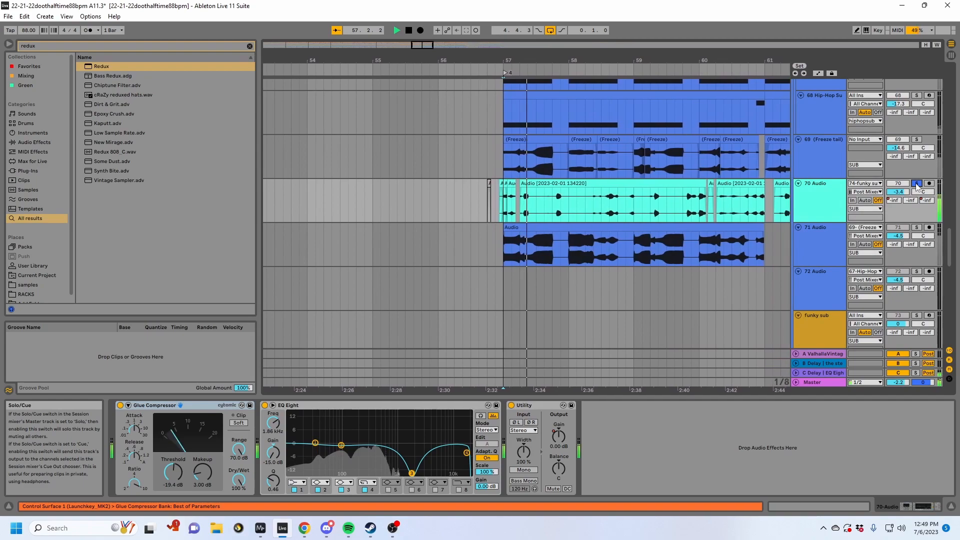
- Show the automation on track 70 Audio and open the devices of the C Delay | EQ Eight return track
key(a)
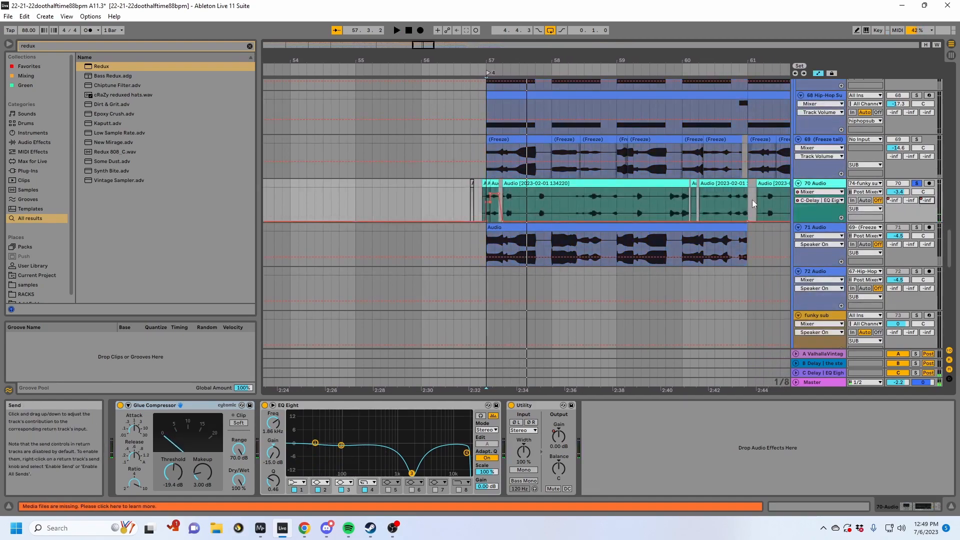
click(804, 373)
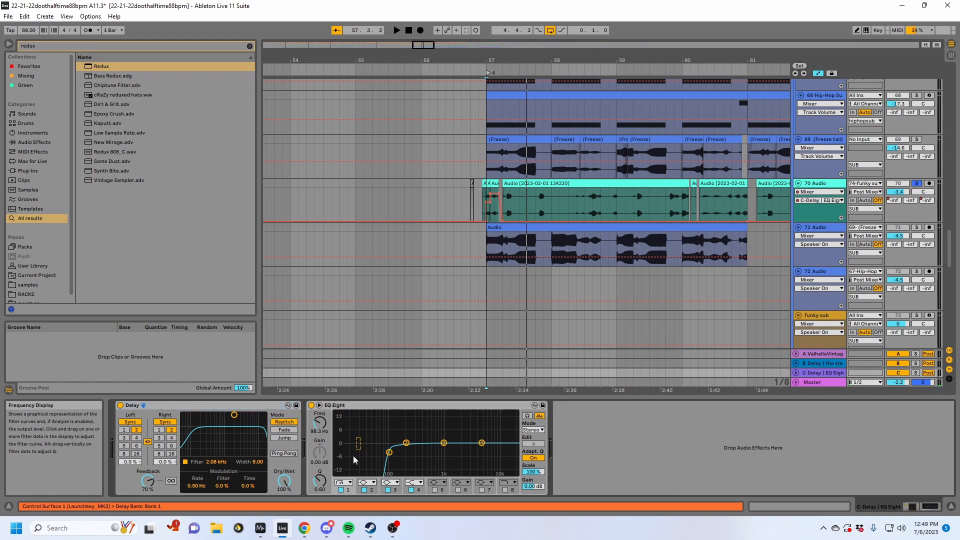
- Play the soloed 70 Audio track from bar 57 with the devices of the C Delay | EQ Eight return track open
click(491, 182)
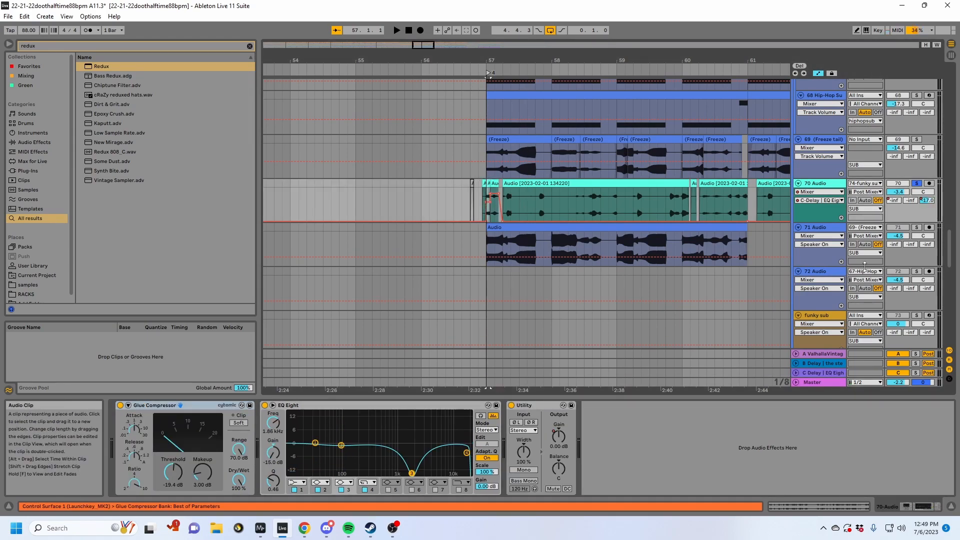
click(815, 374)
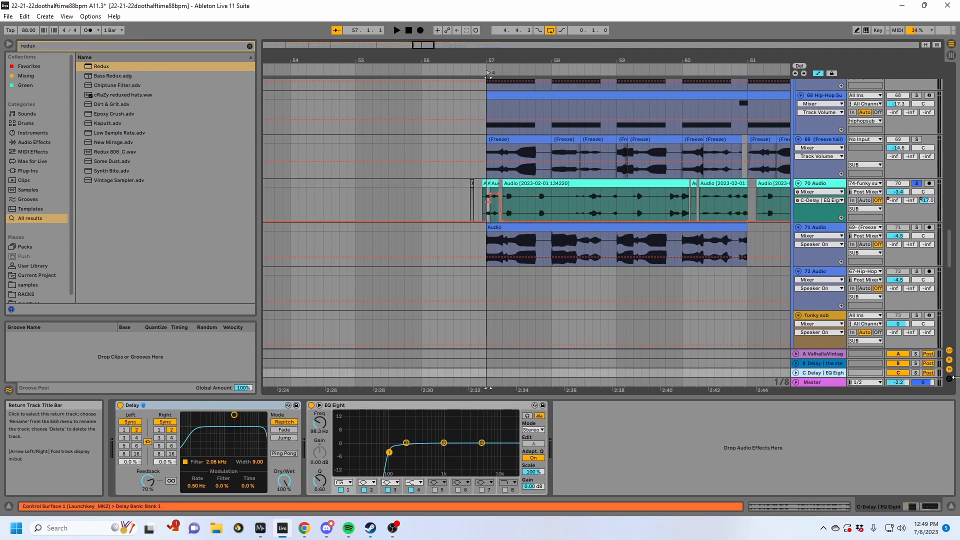
key(space)
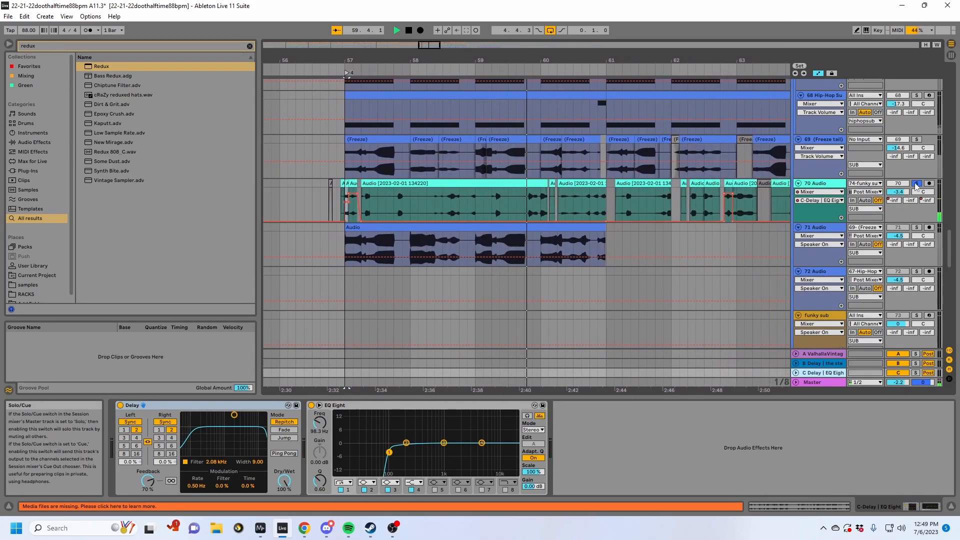
scroll(775, 257, up, 4)
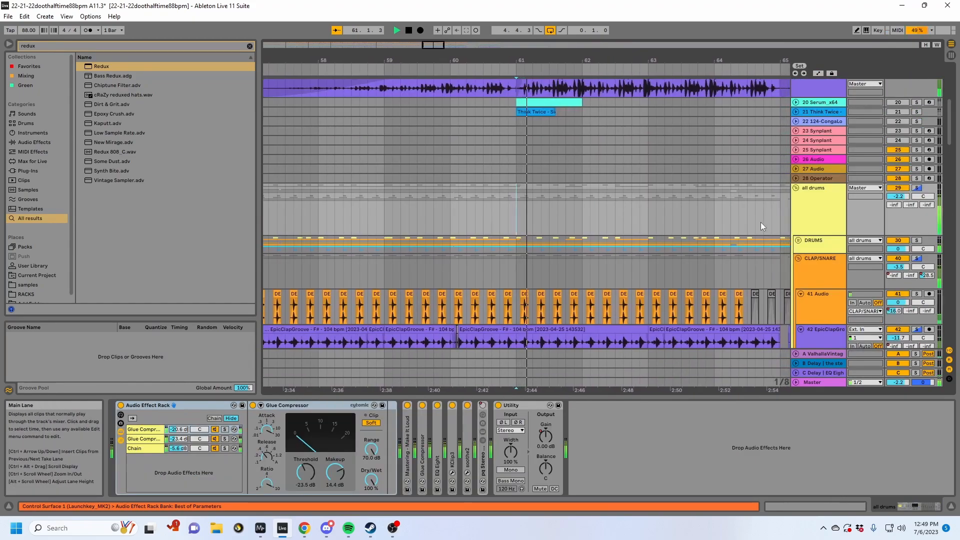
scroll(760, 222, up, 2)
scroll(761, 222, down, 3)
key(space)
- Play the full mix from bar 64 and open the devices of the tabla ting track
scroll(750, 260, down, 15)
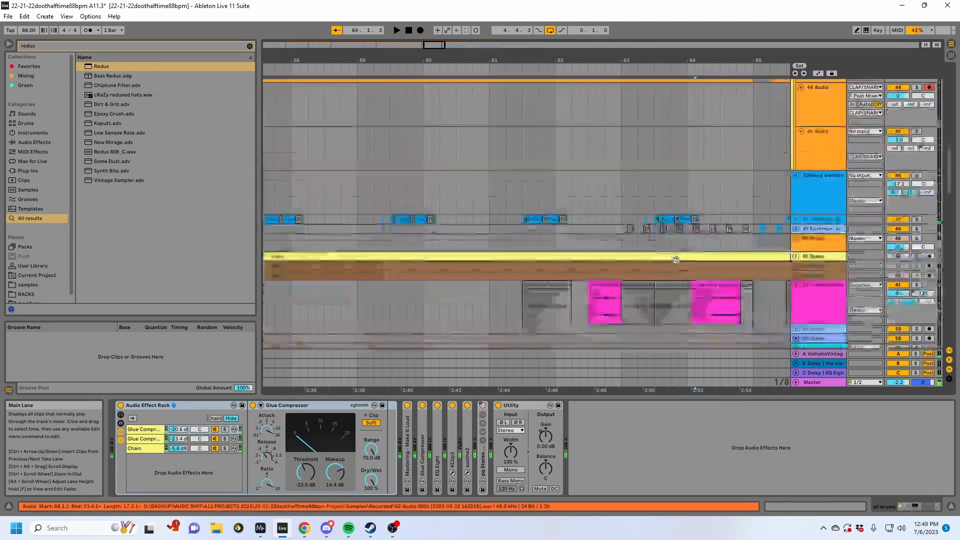
key(space)
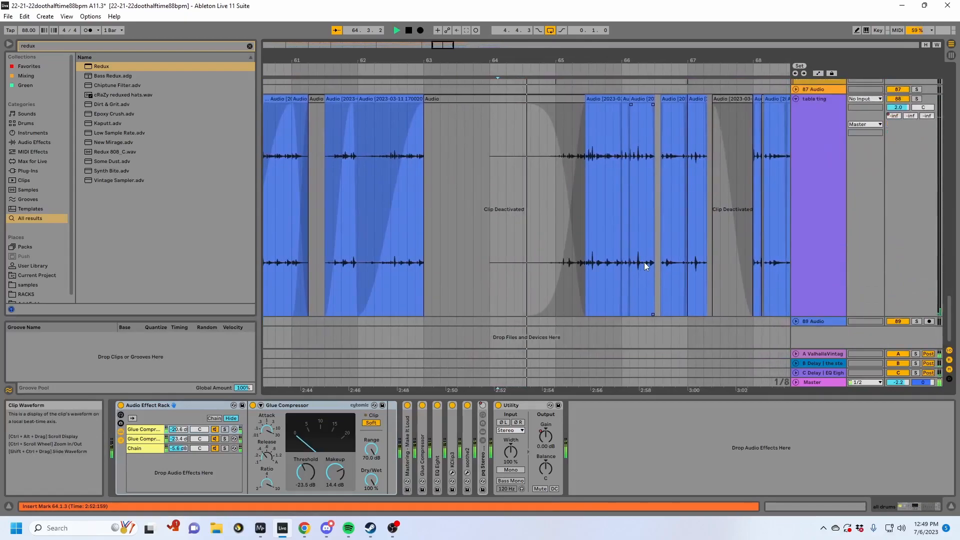
scroll(644, 262, up, 2)
click(817, 230)
scroll(711, 237, down, 2)
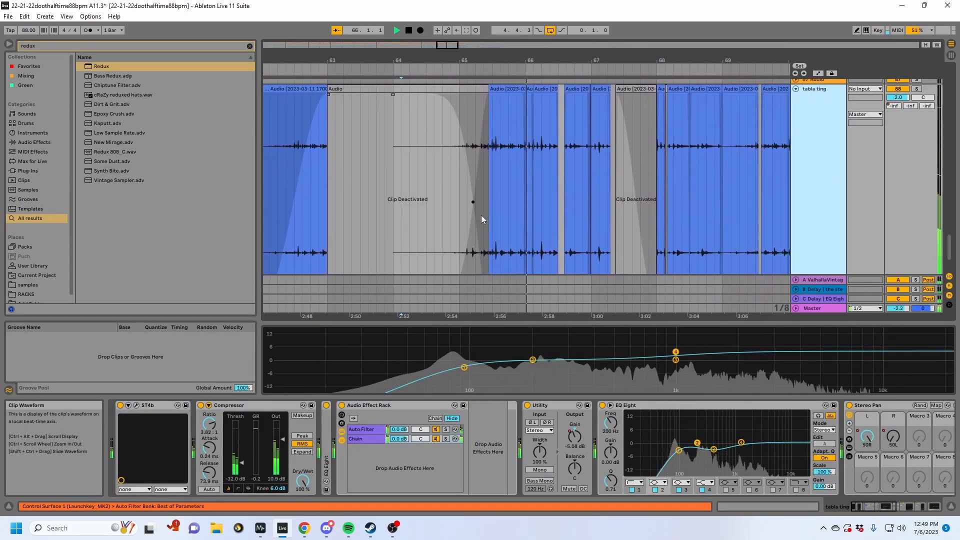
- Solo the tabla ting track, play it from bar 65, and open the Auto Filter chain in its Audio Effect Rack
key(space)
click(439, 196)
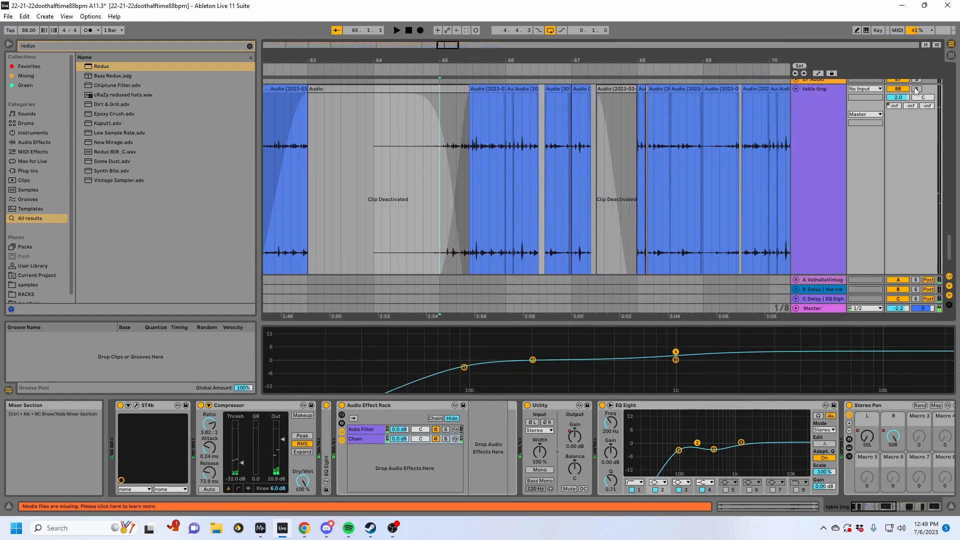
click(916, 89)
key(space)
click(363, 430)
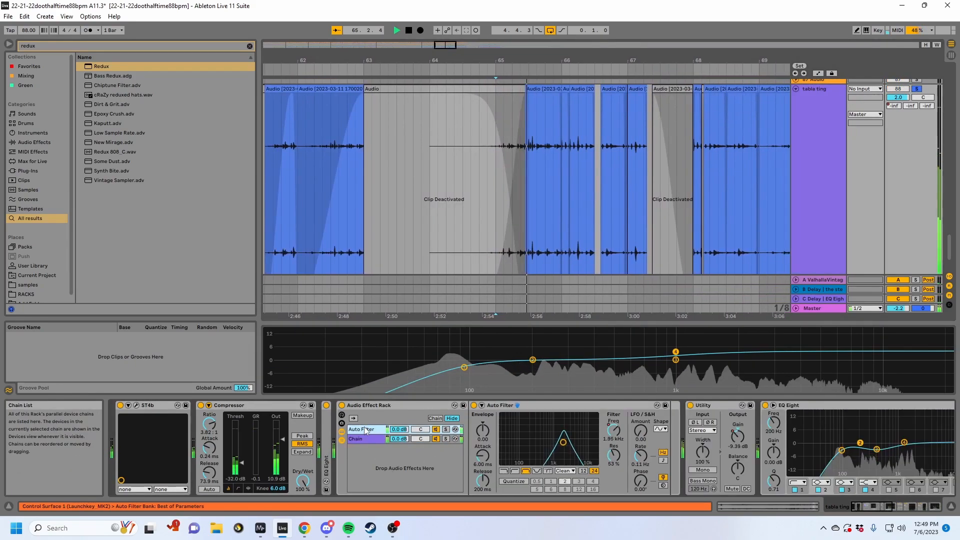
- Show the Auto Filter Frequency automation on tabla ting while playing it from bar 65, and hide the automation again
key(space)
key(a)
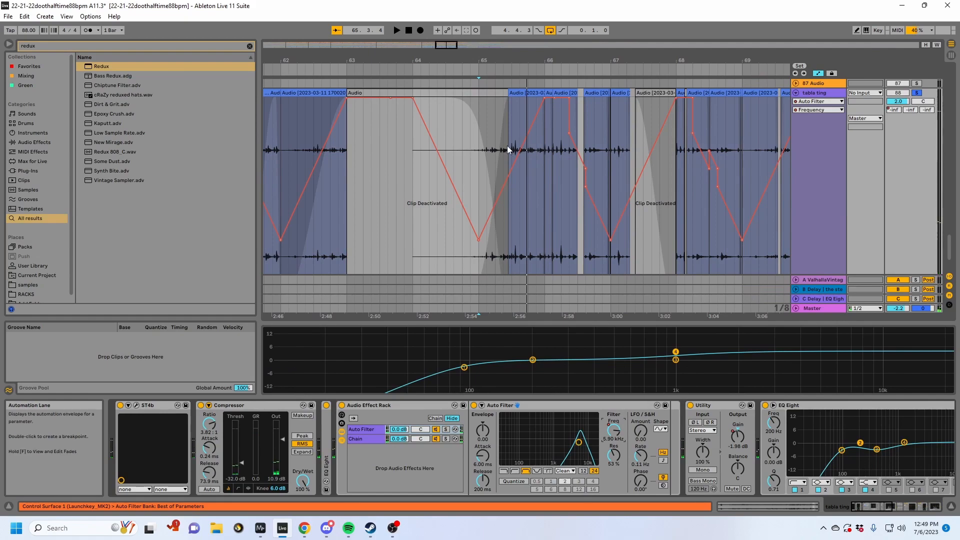
key(space)
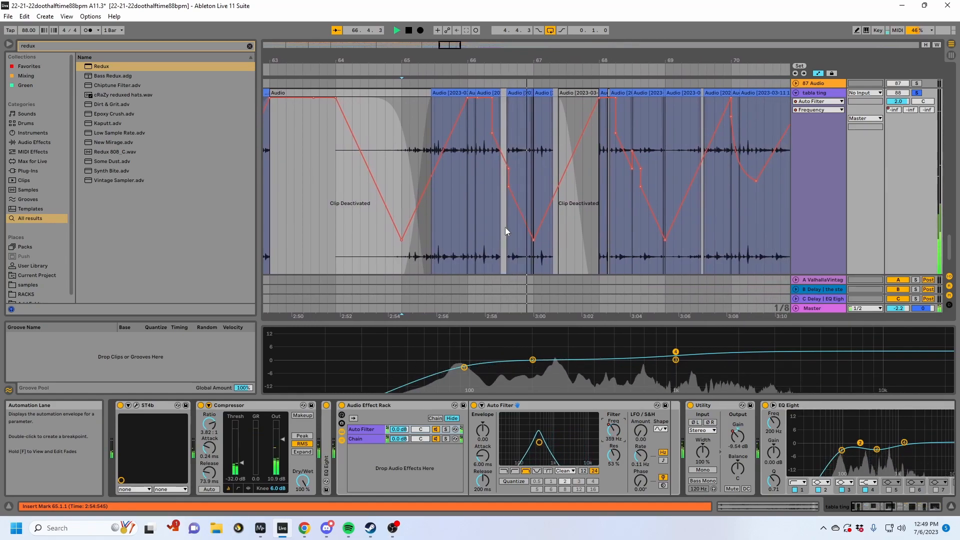
key(space)
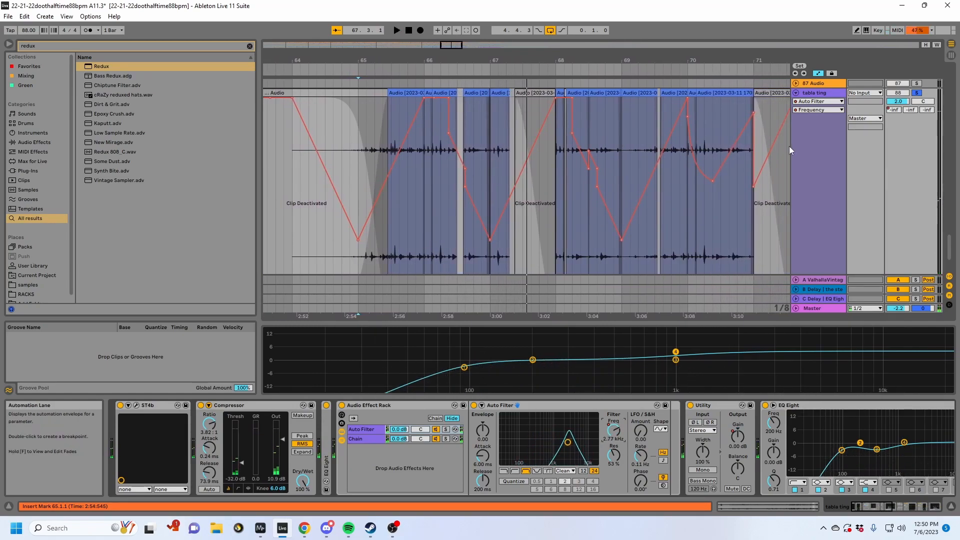
key(a)
scroll(831, 153, up, 2)
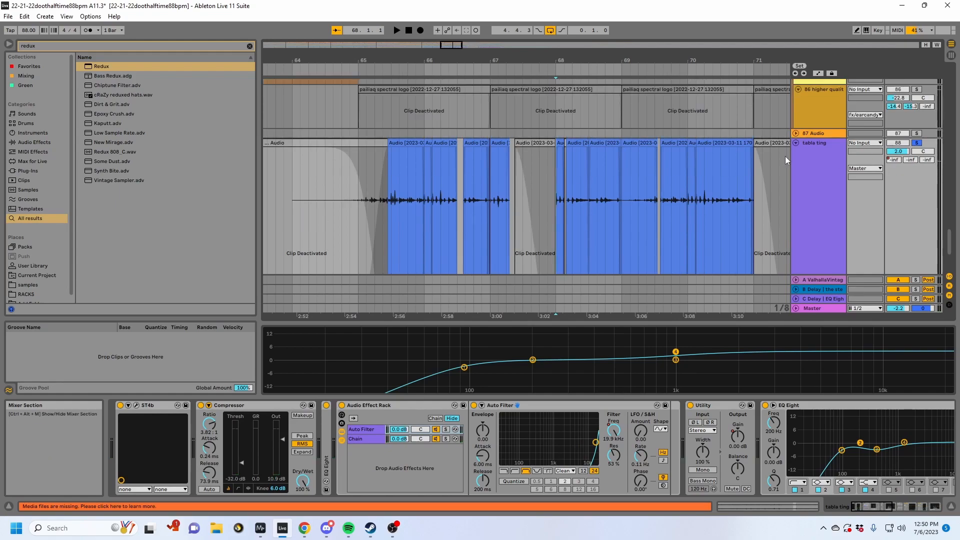
scroll(440, 190, down, 2)
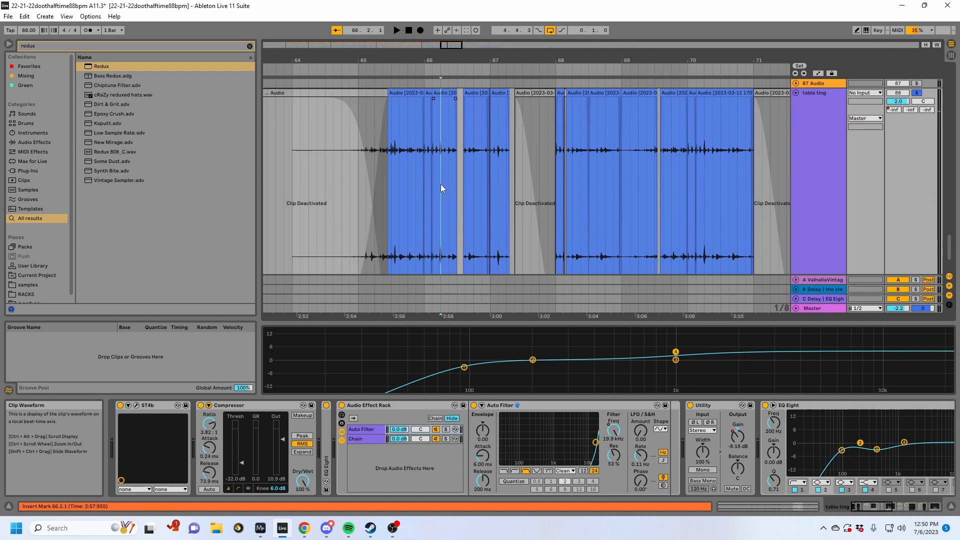
- Unsolo tabla ting and play the full mix from just before bar 68, going up through the sub tracks to the Poztman tracks
scroll(521, 168, up, 3)
click(545, 198)
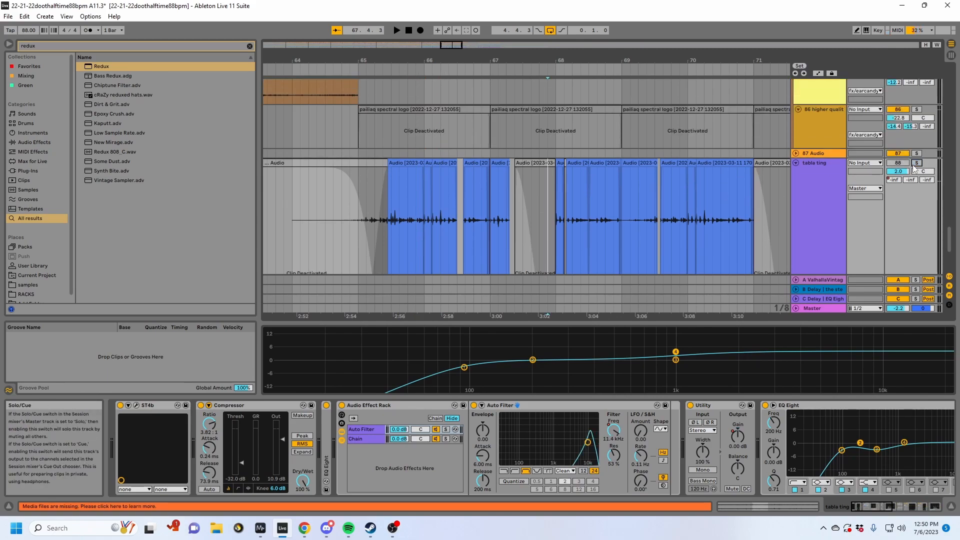
key(space)
scroll(578, 182, up, 3)
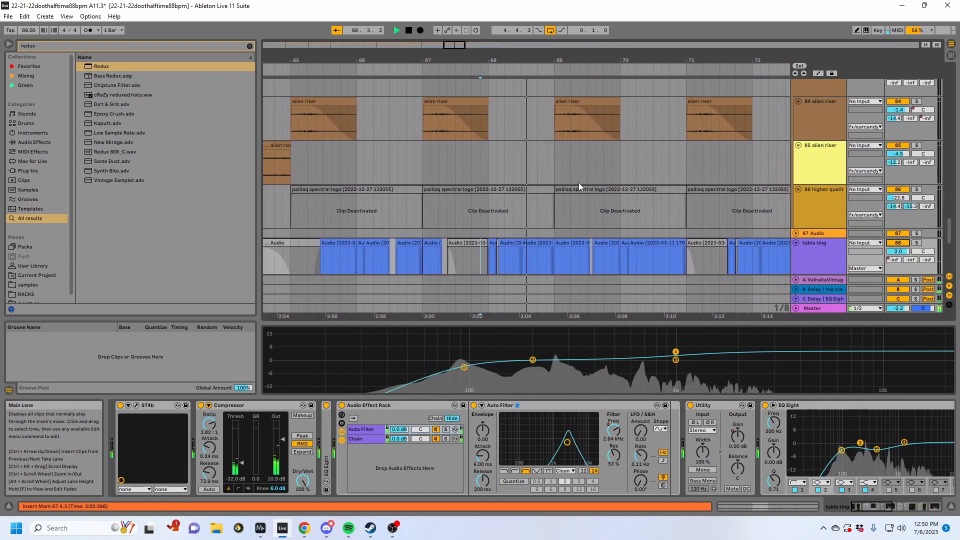
scroll(578, 182, up, 8)
scroll(578, 186, up, 6)
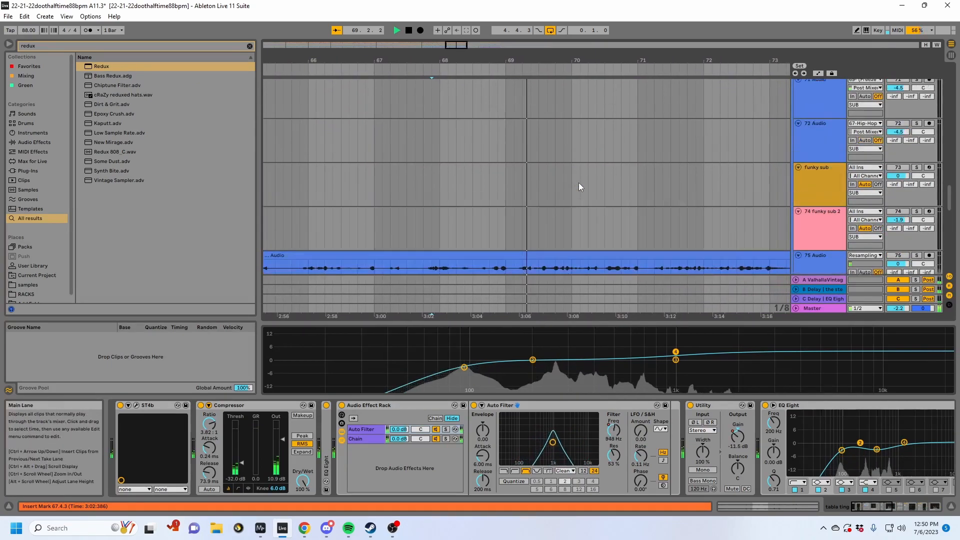
scroll(578, 182, up, 6)
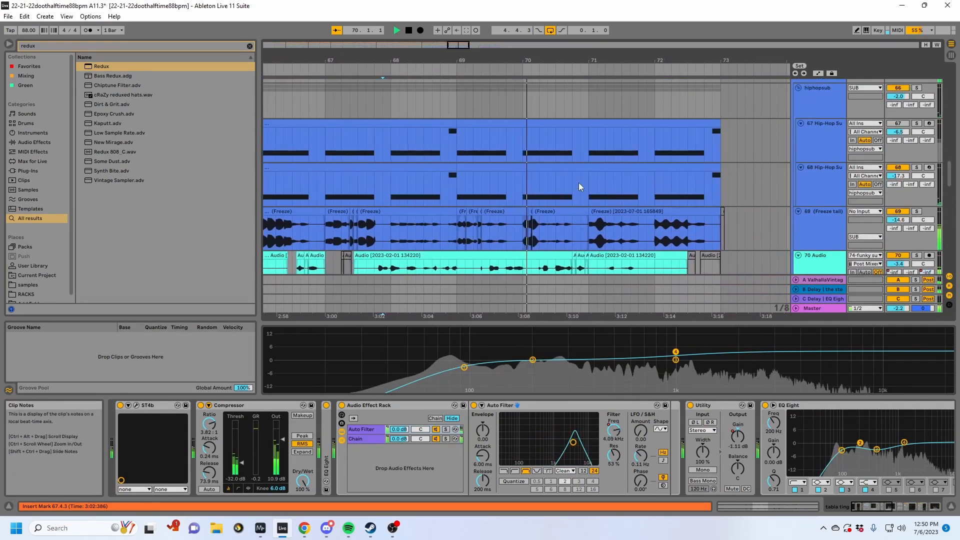
mouse_move(948, 161)
mouse_down()
mouse_move(941, 238)
mouse_move(936, 194)
mouse_move(947, 145)
mouse_up()
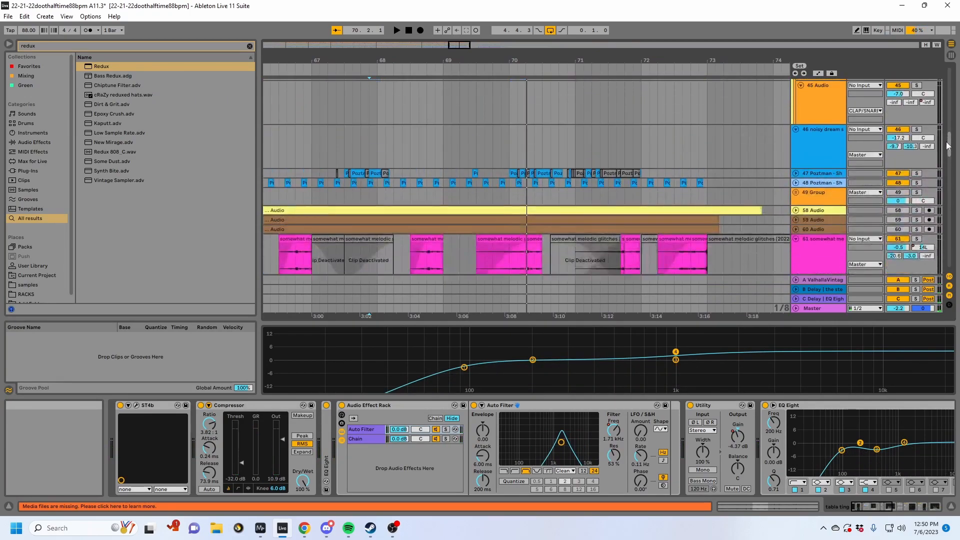
- Unfold and solo the 48 Poztman track, and play it from bar 65
click(795, 183)
drag(476, 56, 726, 52)
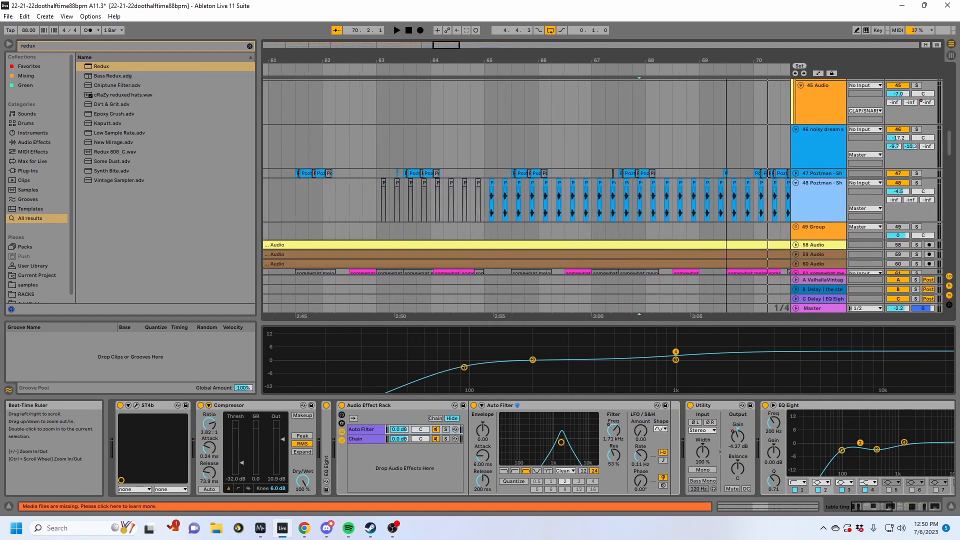
click(488, 199)
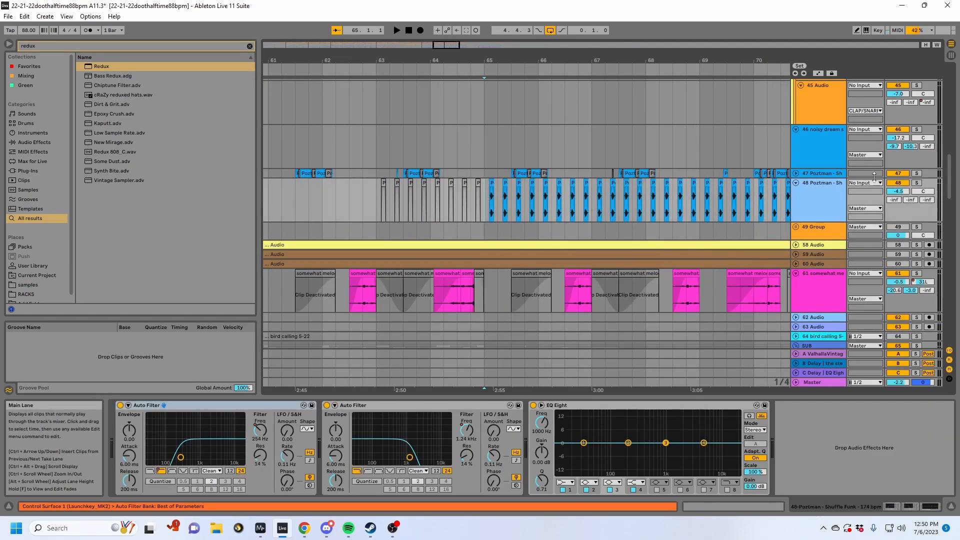
click(916, 183)
key(space)
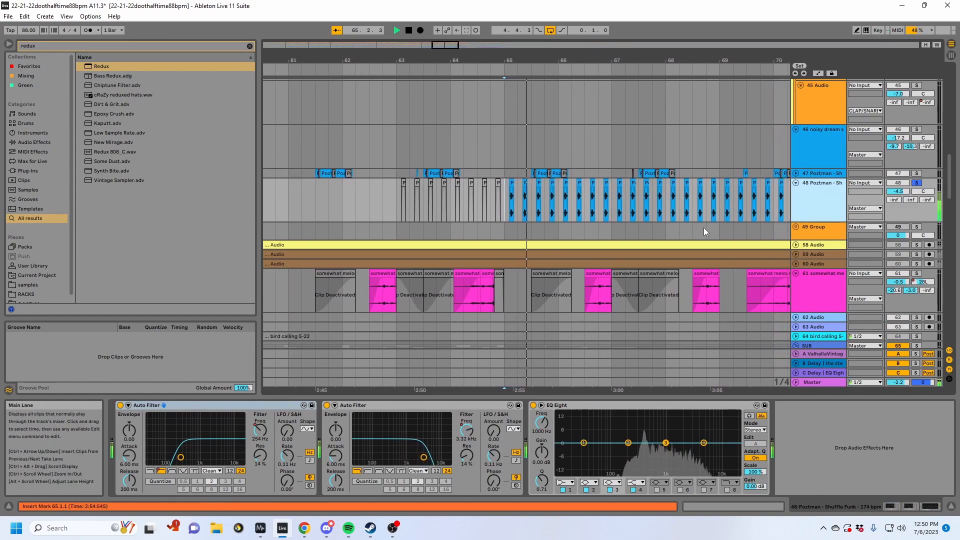
- Solo the 47 Poztman track instead, restart playback, and unfold the track to show its clips
click(918, 173)
key(space)
key(space)
click(795, 173)
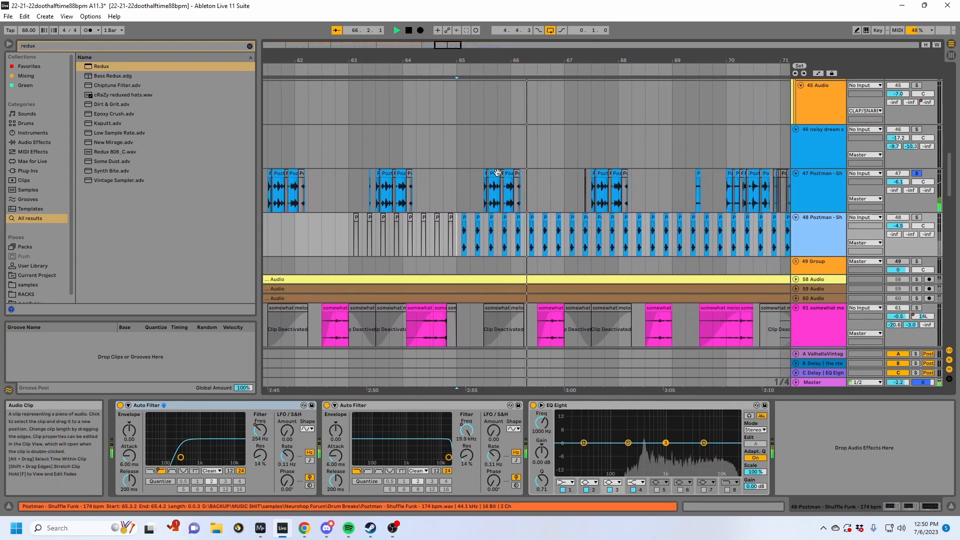
- Unsolo the 47 Poztman track, play the full mix from bar 65, and open that track's devices
drag(470, 57, 472, 78)
click(917, 175)
key(space)
key(space)
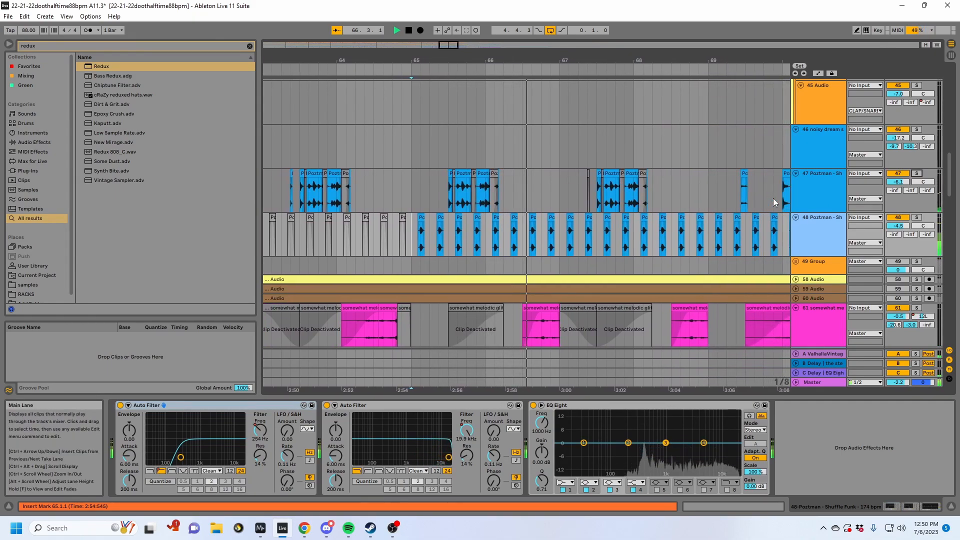
scroll(686, 234, up, 1)
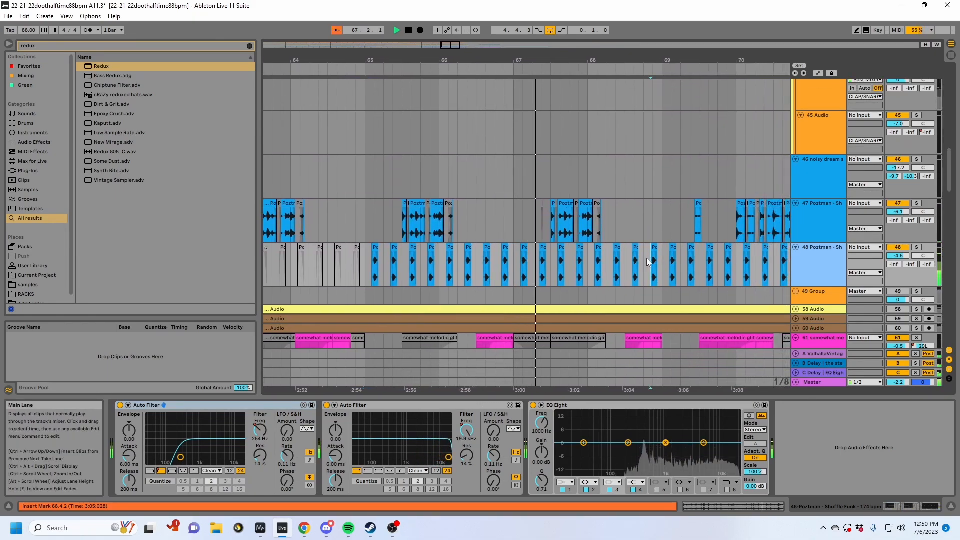
click(605, 217)
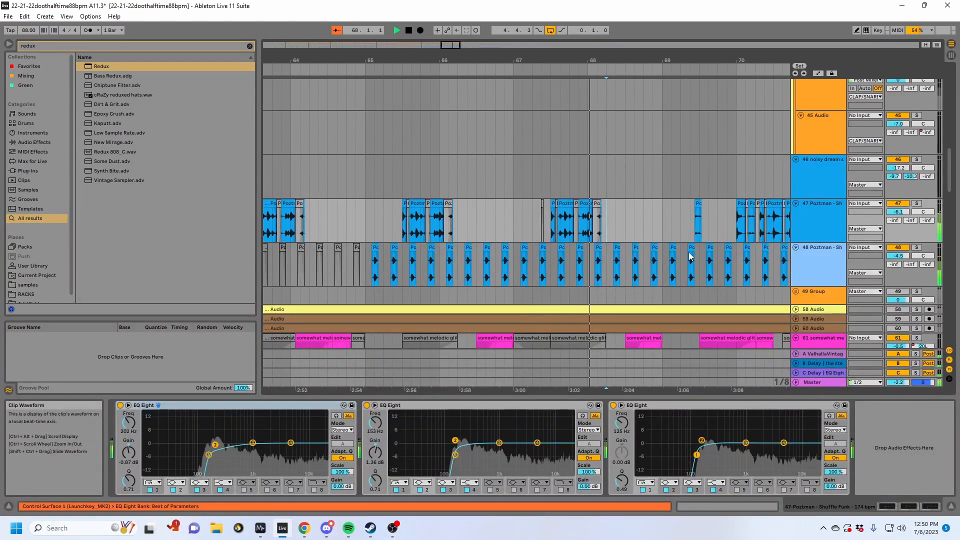
drag(702, 60, 482, 66)
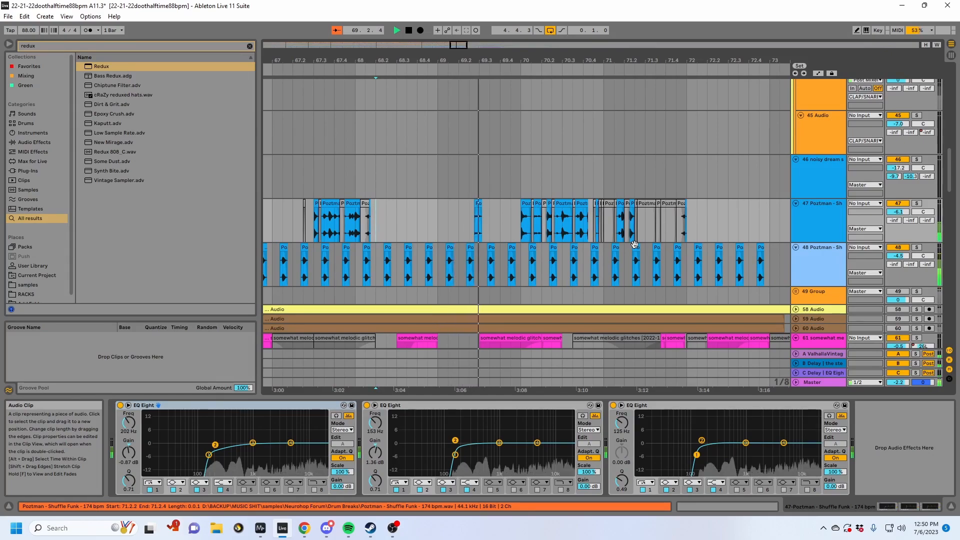
- Open the devices of the 43 Audio track during playback and fold the 12 2-Audio 1 track
scroll(635, 245, up, 5)
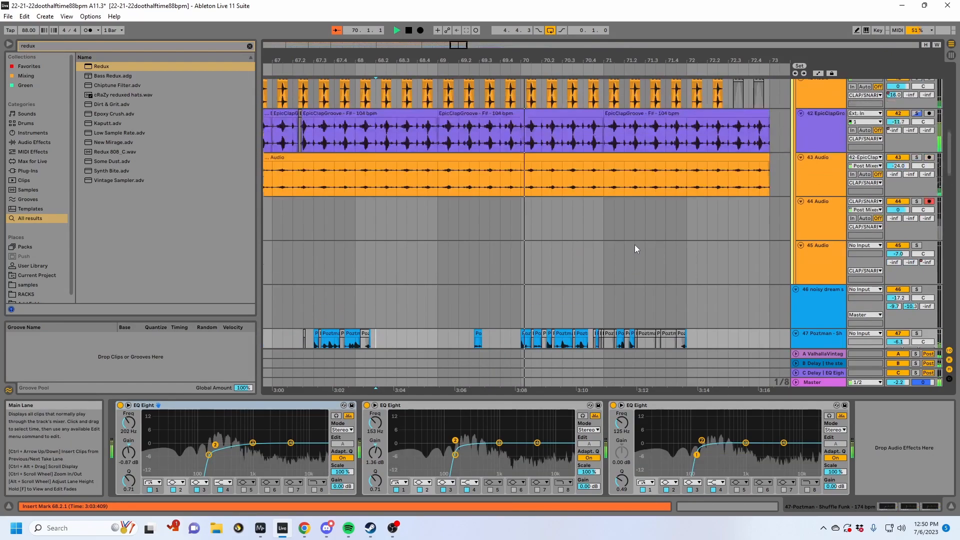
click(660, 192)
scroll(784, 255, up, 15)
scroll(784, 255, up, 5)
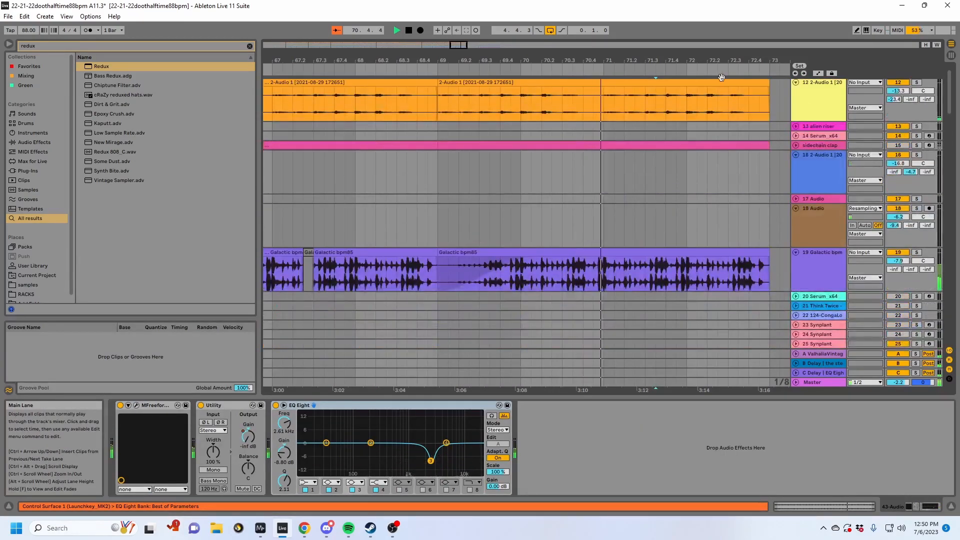
scroll(743, 193, up, 2)
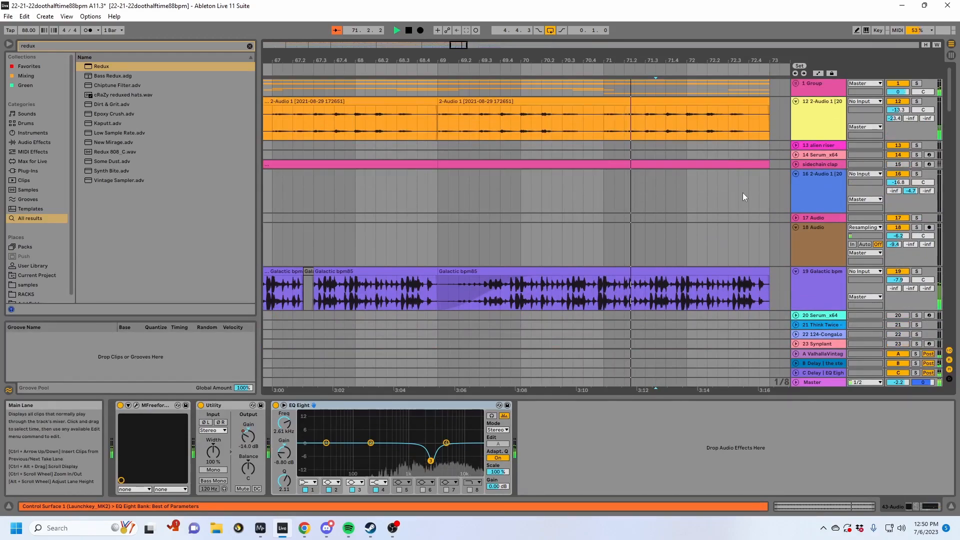
click(796, 101)
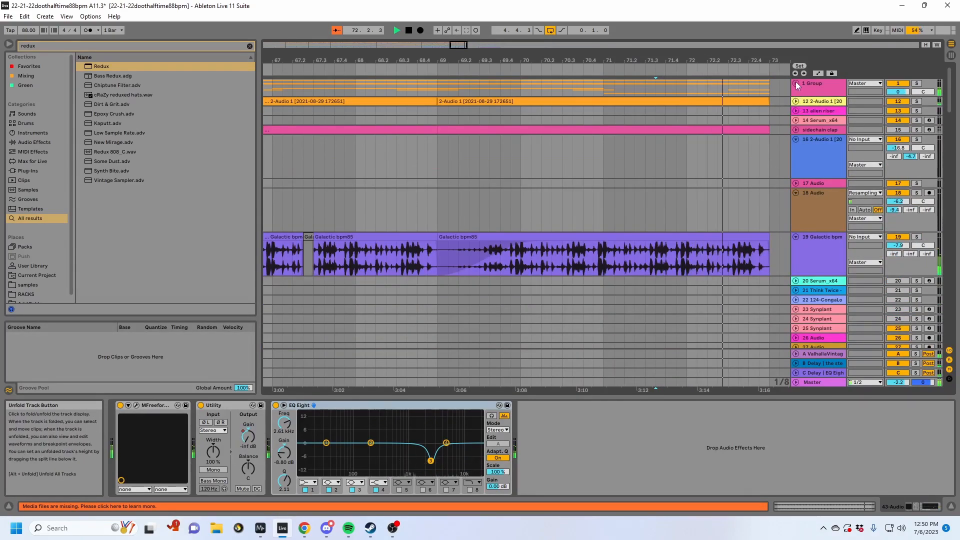
- Stop playback and select bars 9 to 97 on the all drums group across the full arrangement
drag(746, 60, 719, 24)
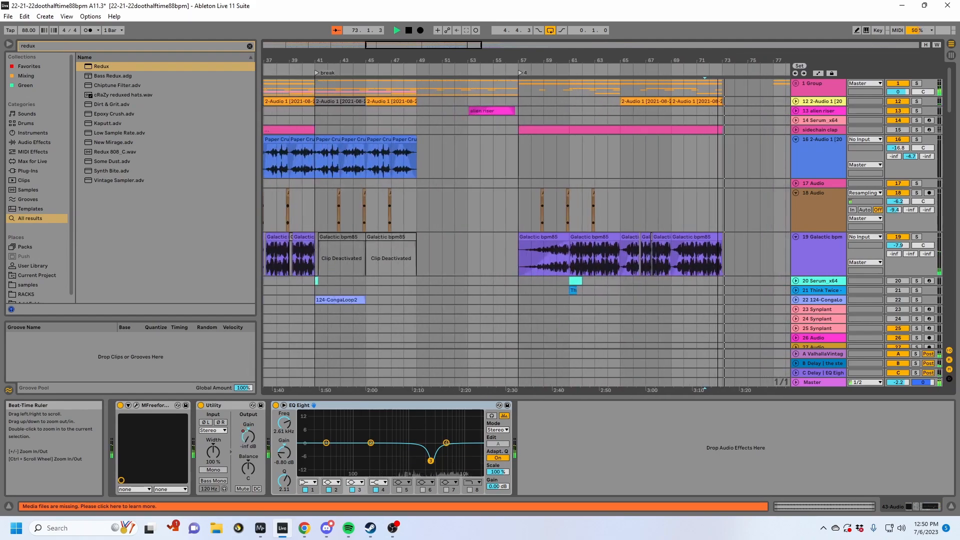
drag(521, 60, 519, 18)
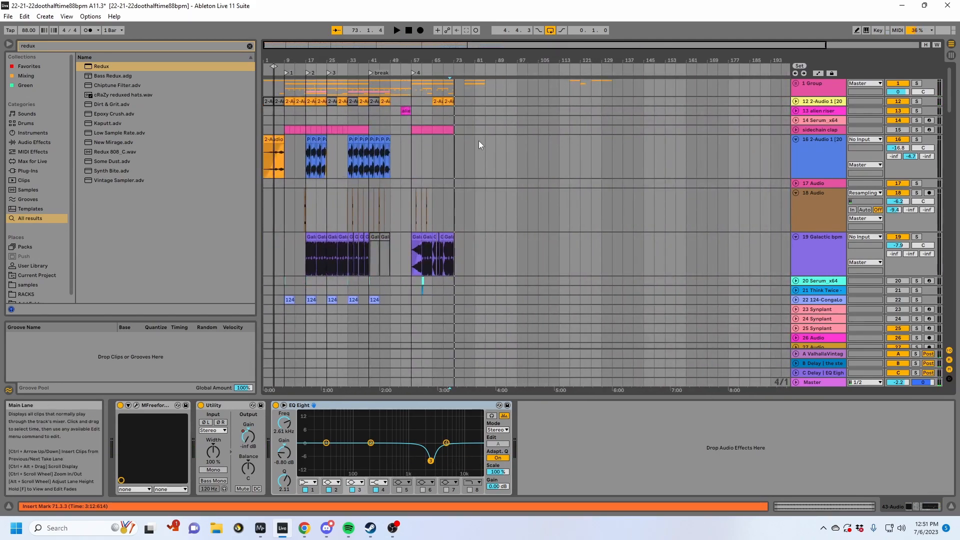
scroll(478, 140, down, 8)
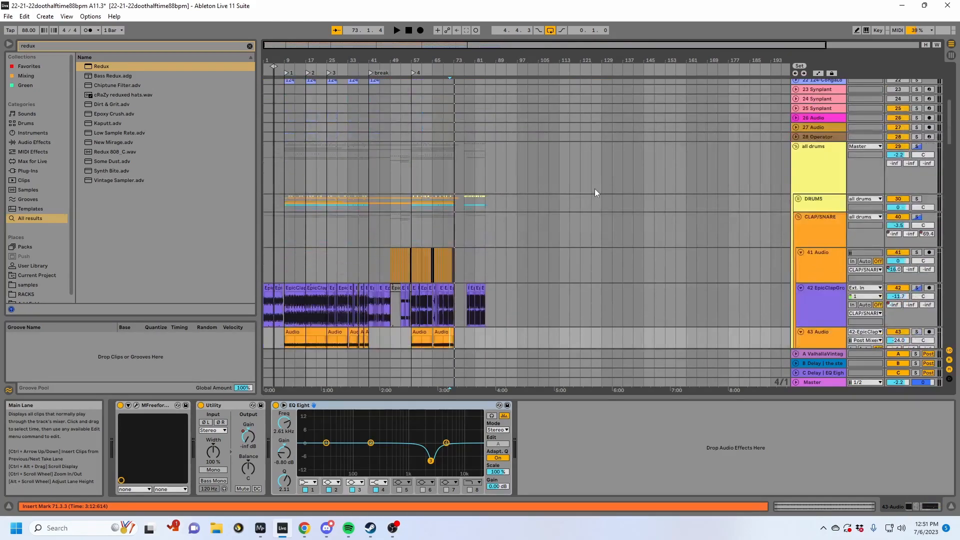
drag(524, 165, 292, 169)
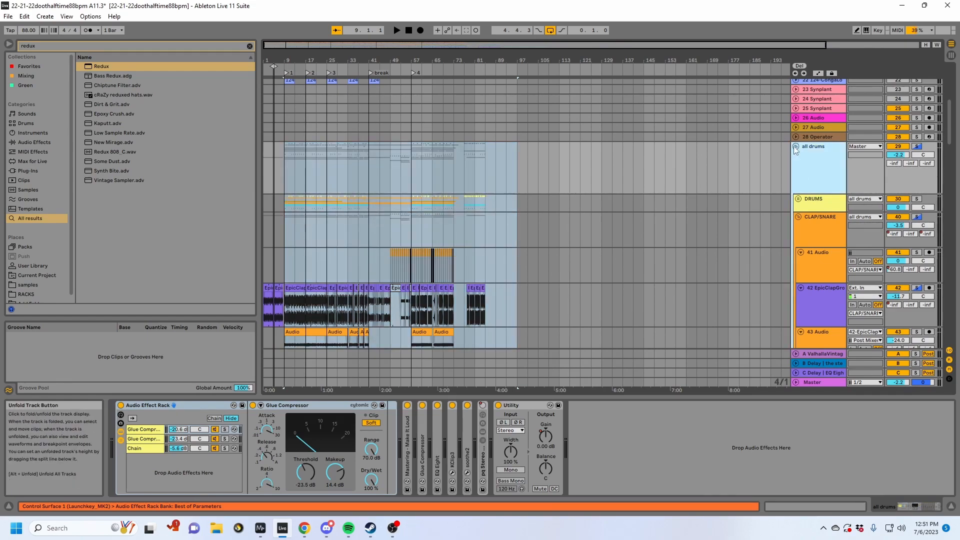
key(Left)
- Select the 49 Group track below the Poztman tracks
scroll(818, 273, down, 3)
click(805, 229)
scroll(804, 229, down, 3)
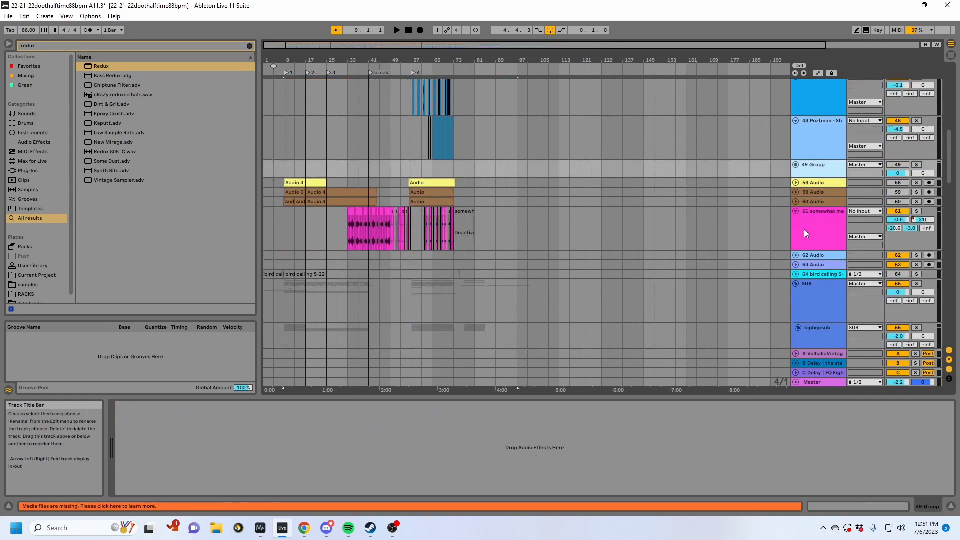
- Select the pink track 61, and open the devices of the SUB group
click(804, 229)
click(813, 279)
- Open the all drums group's devices by selecting bars 9 to 25, and select bars 33 to 41 on it
scroll(799, 276, up, 10)
click(315, 275)
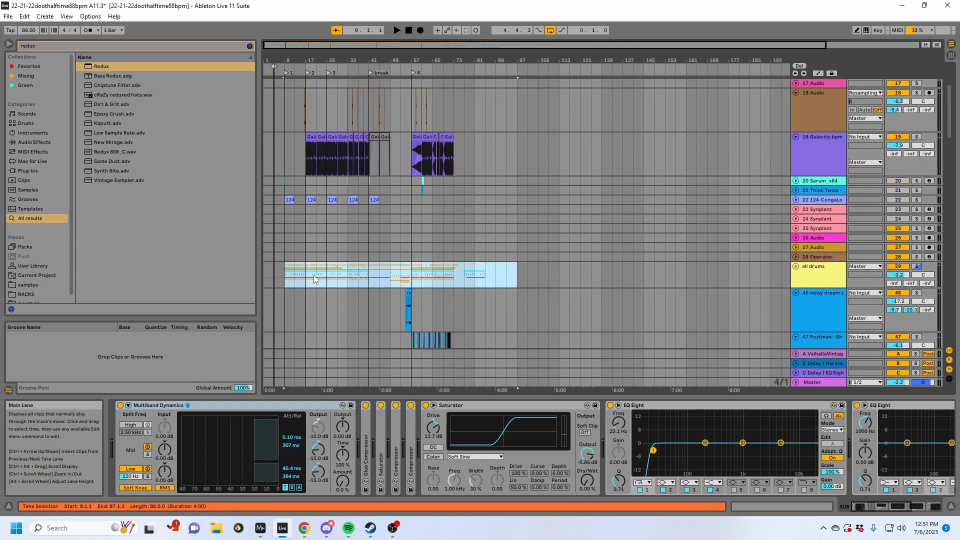
mouse_move(313, 274)
mouse_down()
mouse_move(302, 277)
mouse_move(325, 275)
mouse_up()
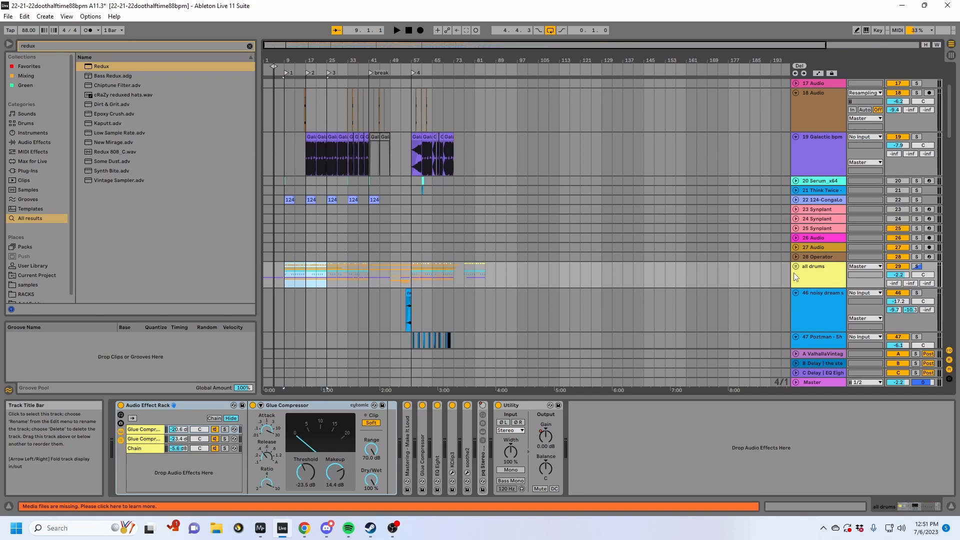
drag(326, 272, 350, 270)
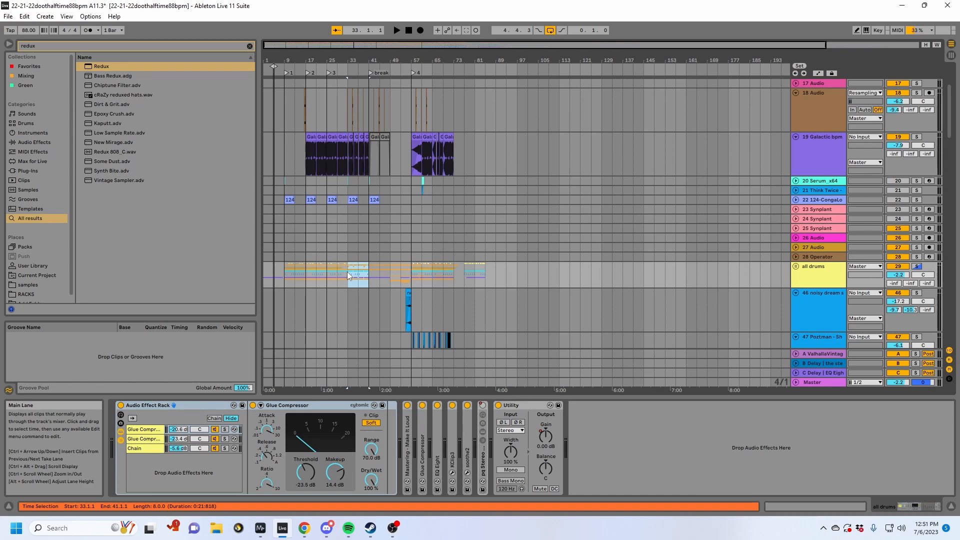
- Open the tabla ting track's devices from its clip ending at bar 33, and place the insert marker at bar 97 on the 87 Audio track
scroll(347, 271, down, 15)
scroll(346, 272, down, 10)
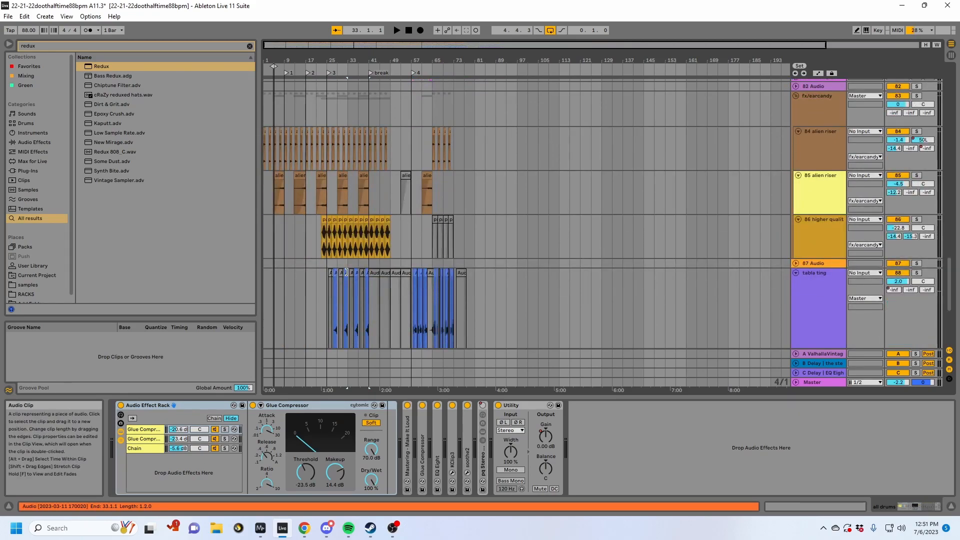
click(346, 272)
scroll(347, 271, down, 2)
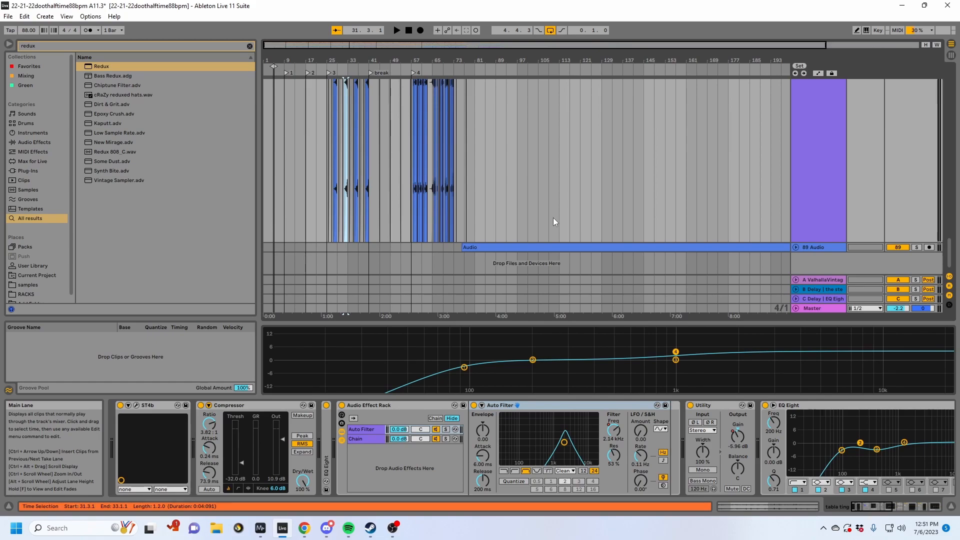
scroll(553, 217, up, 2)
scroll(531, 272, up, 5)
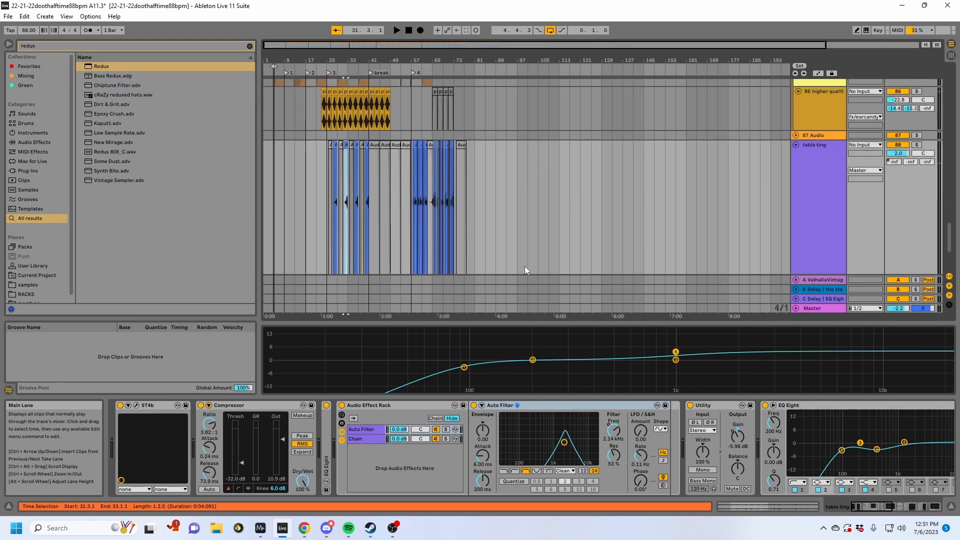
click(503, 225)
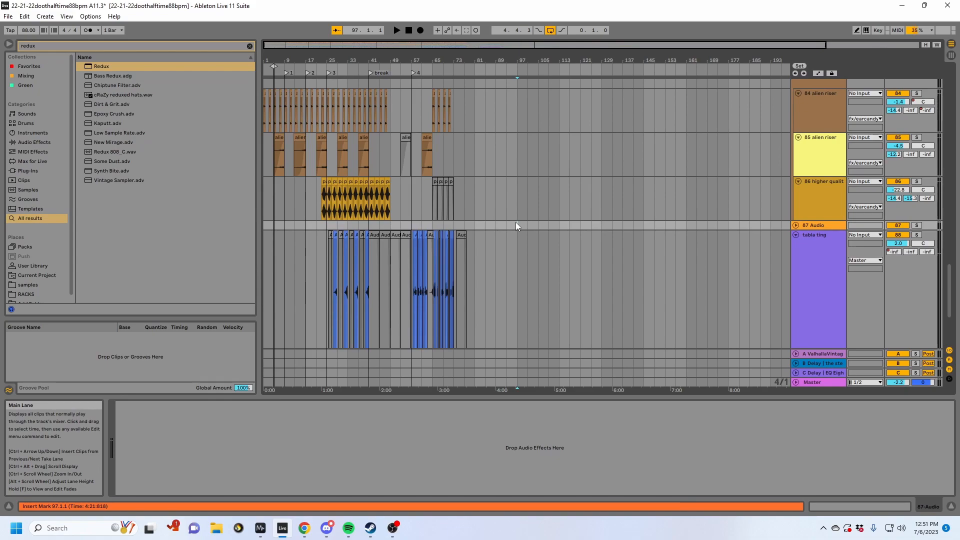